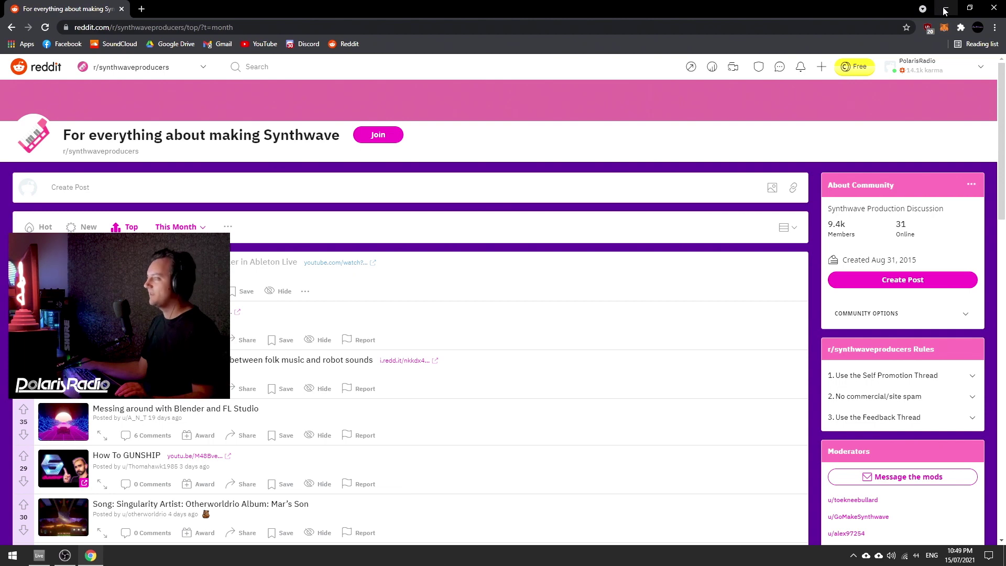
Switch to the Turbo Killer project in Ableton Live and unfold the DRUMS and BASS group tracks.
left_click(945, 9)
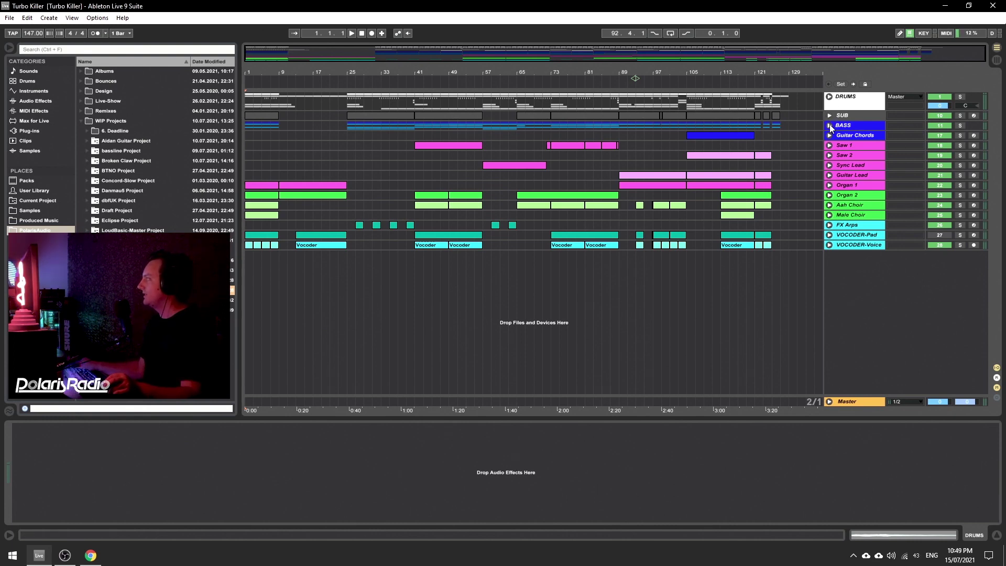
left_click(830, 98)
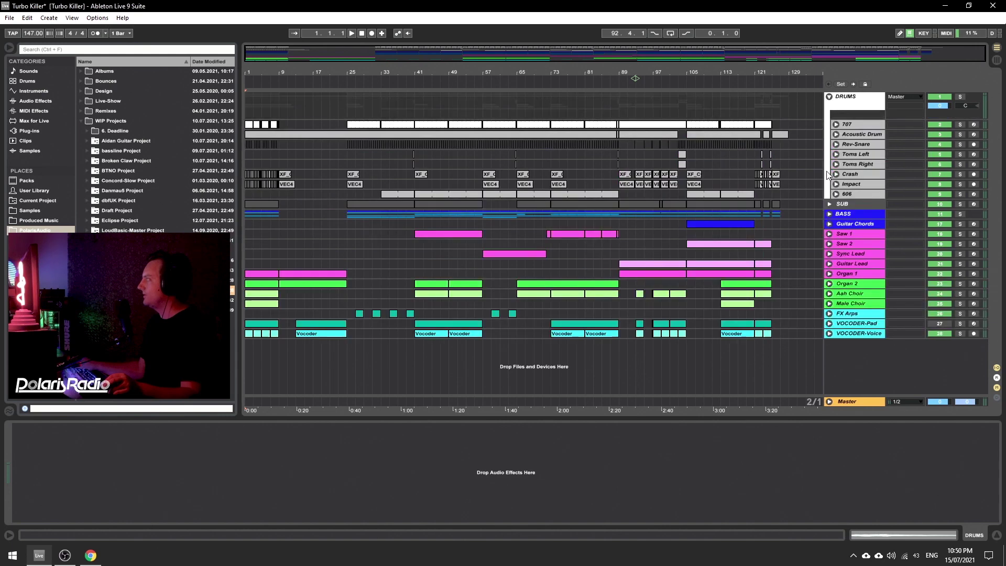
left_click(829, 213)
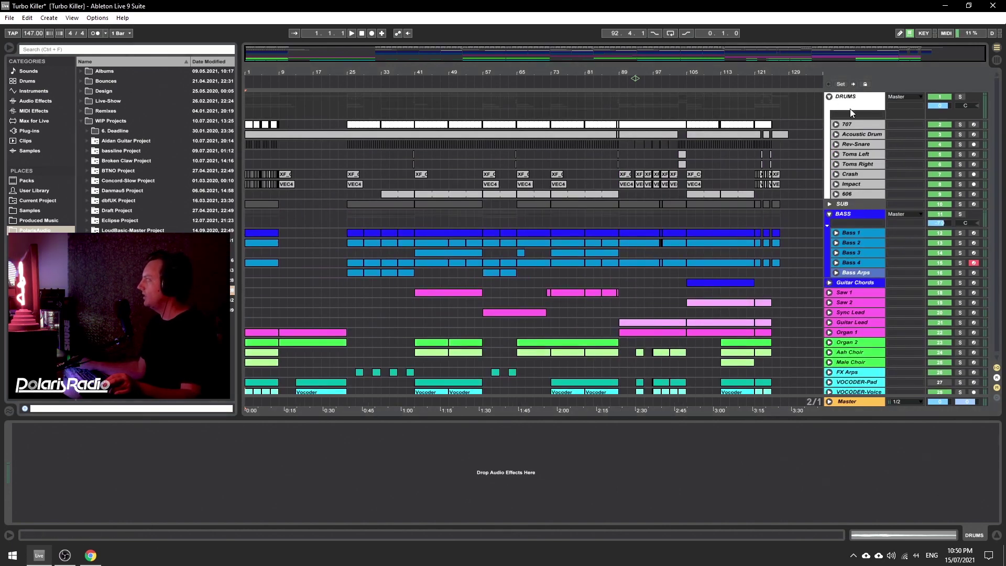
Look over the whole arrangement, examining the clips on the drum, bass, guitar, lead, organ, choir and vocoder tracks.
scroll(854, 337, "down", 1)
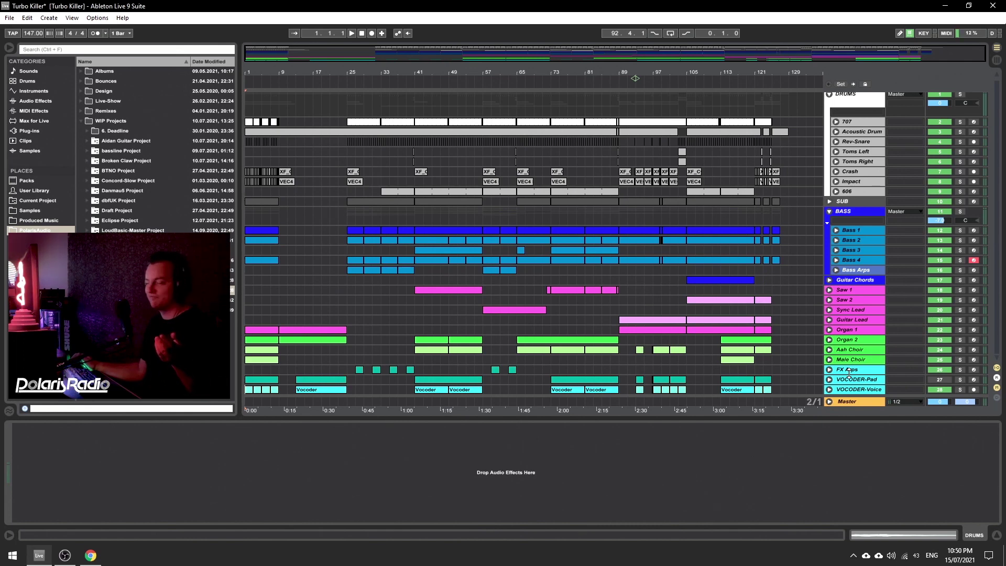
scroll(813, 287, "up", 1)
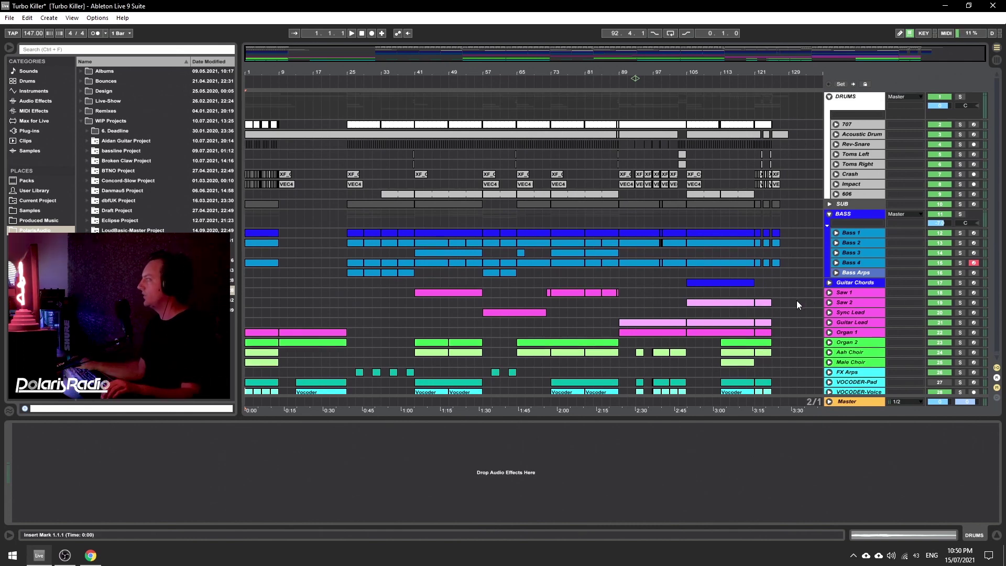
scroll(797, 301, "down", 1)
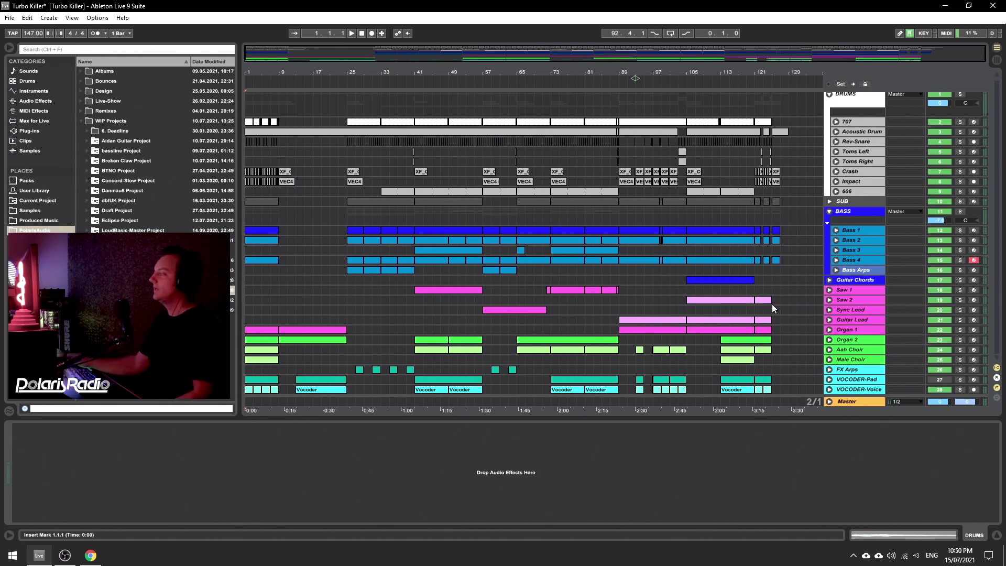
left_click(745, 319)
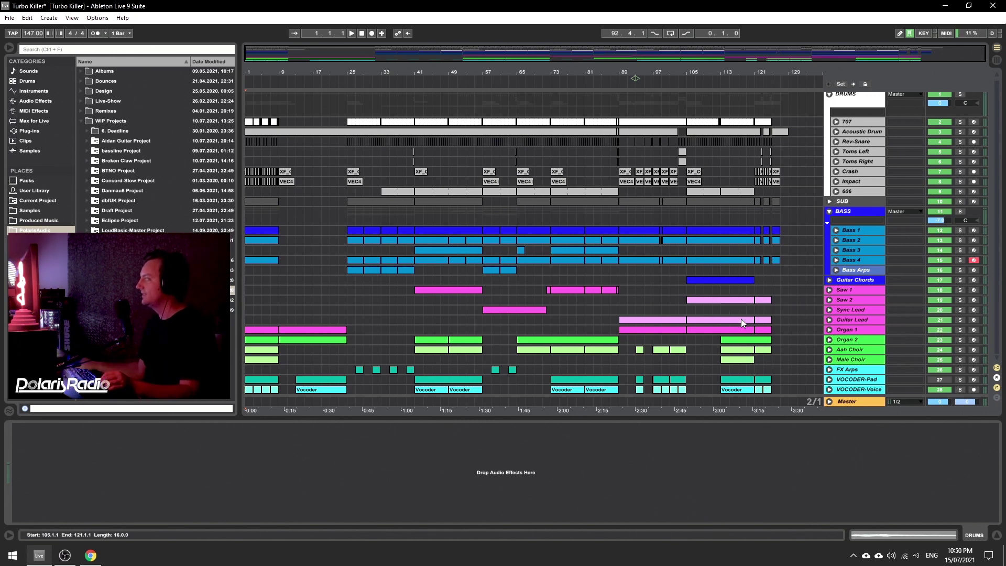
scroll(743, 319, "up", 1)
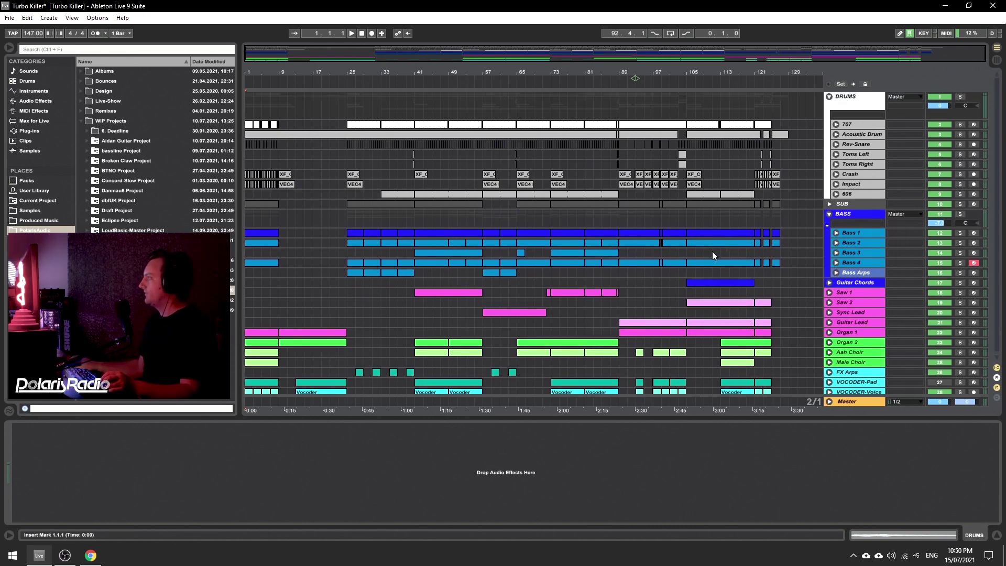
left_click(665, 243)
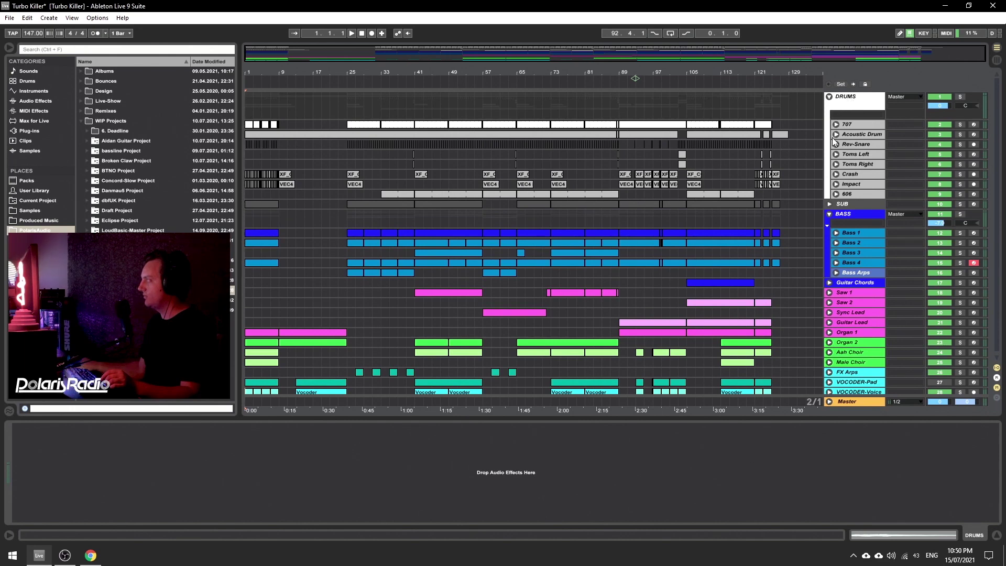
scroll(363, 316, "down", 1)
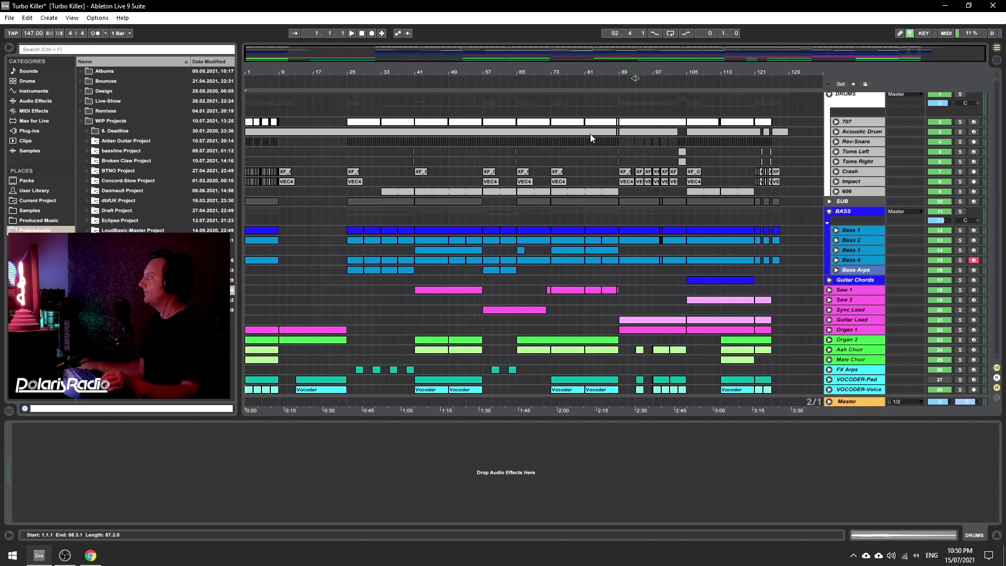
scroll(864, 145, "up", 1)
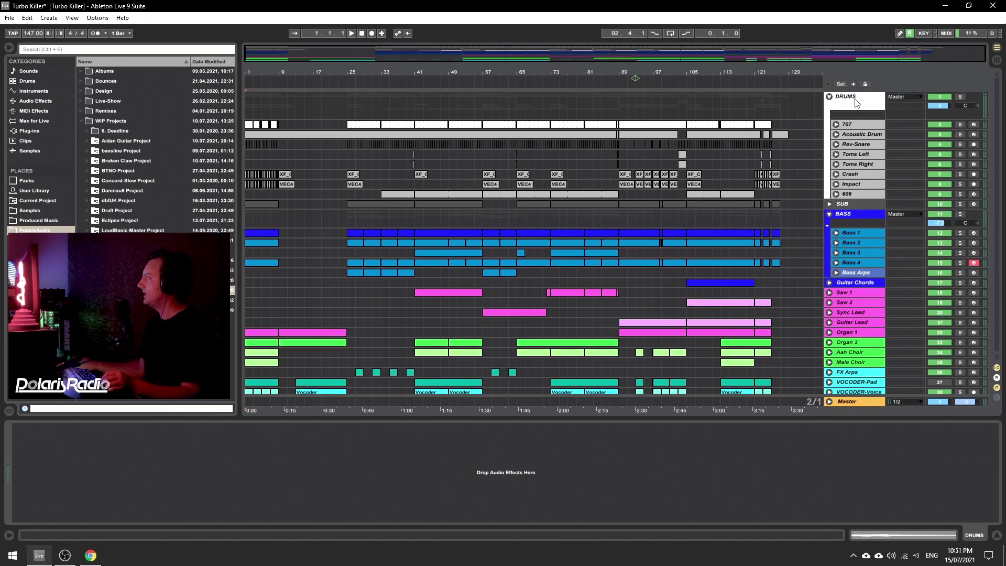
Review the DRUMS group and the device chains of the Bass Arps, Guitar Chords, Saw 2 and Guitar Lead tracks.
left_click(851, 99)
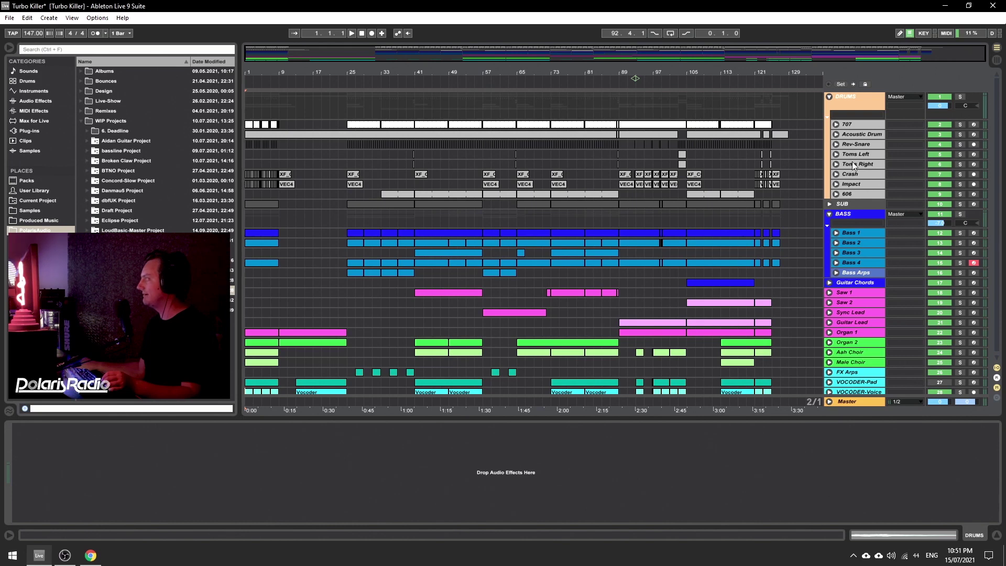
scroll(850, 261, "down", 1)
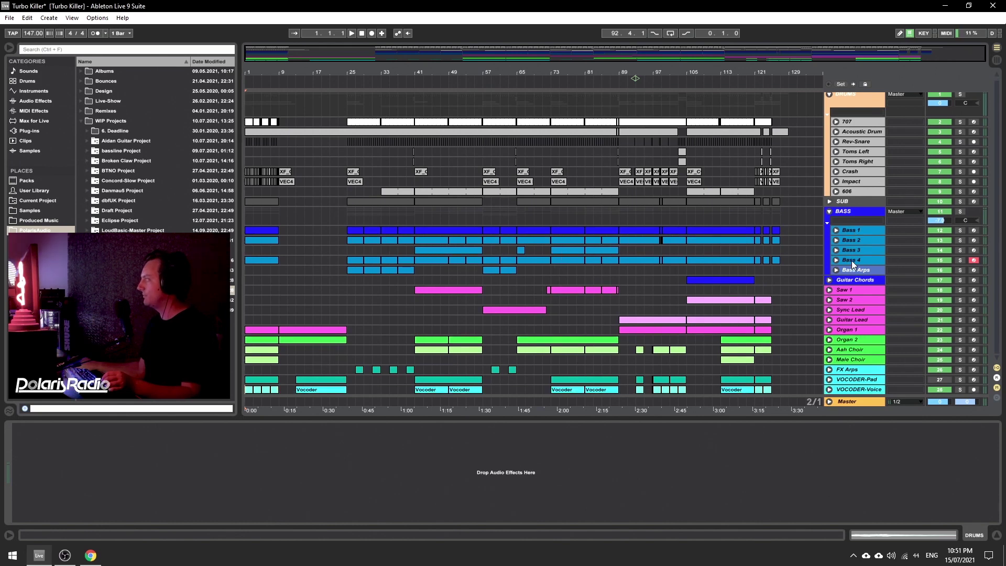
left_click(853, 270)
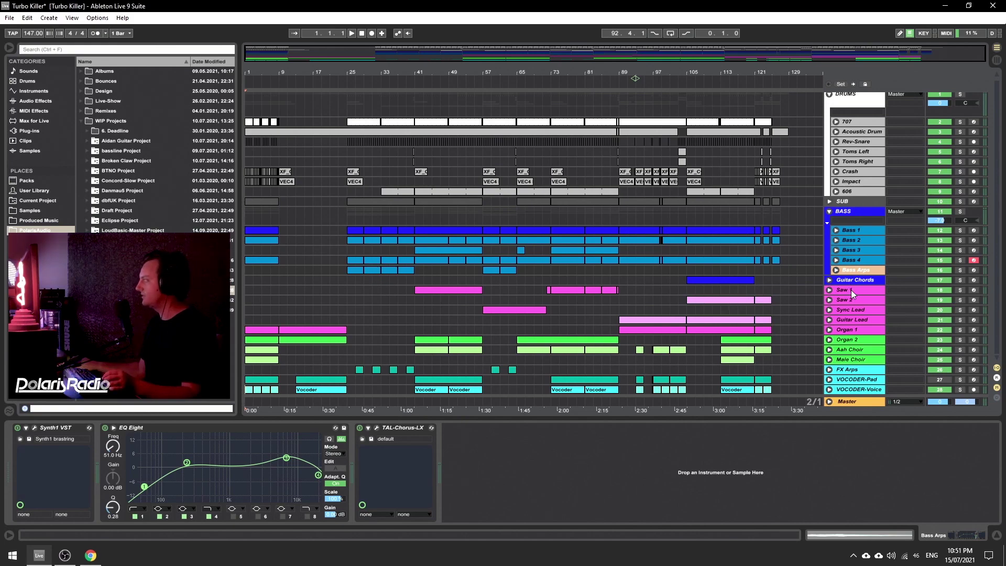
left_click(853, 282)
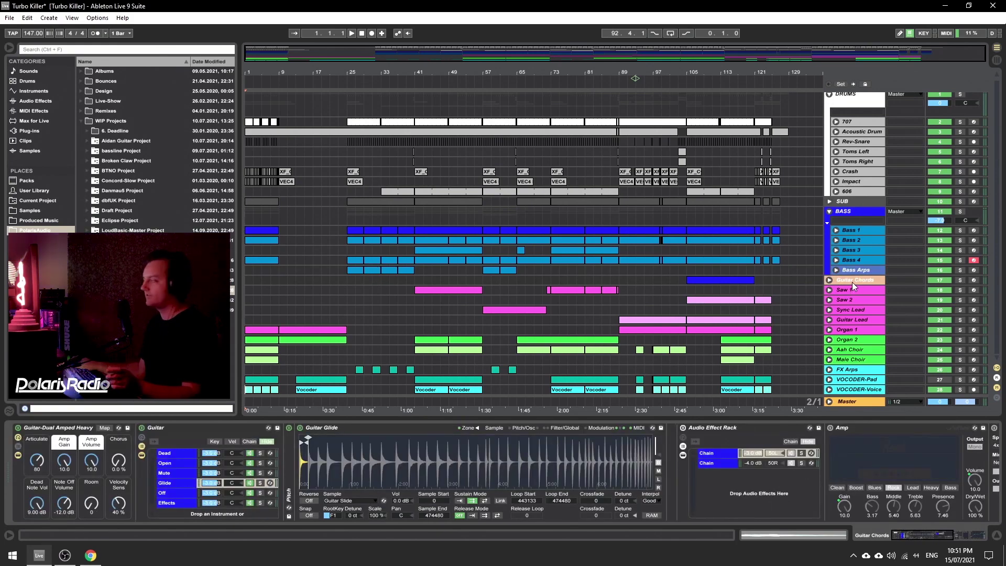
left_click(848, 289)
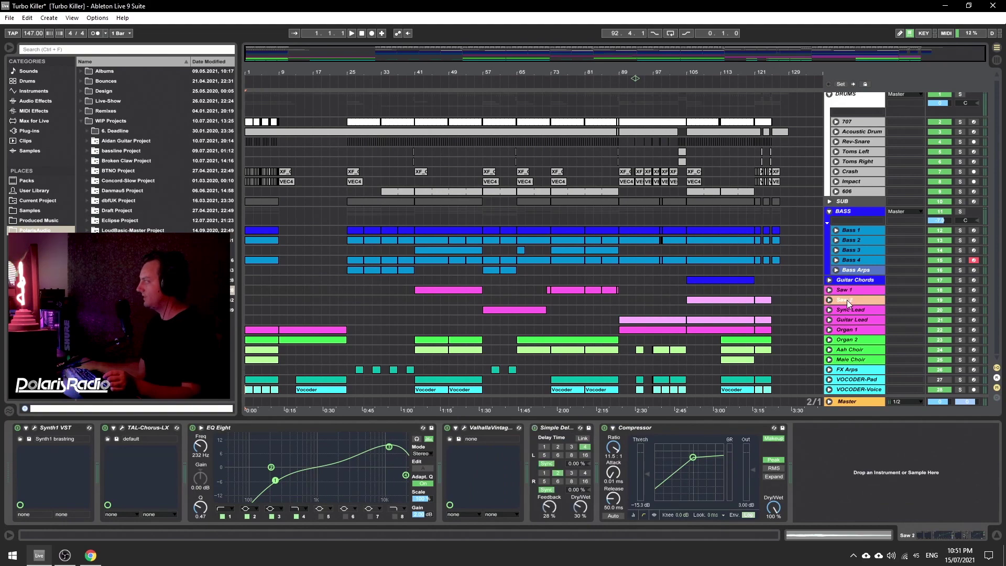
left_click(847, 300)
left_click(849, 320)
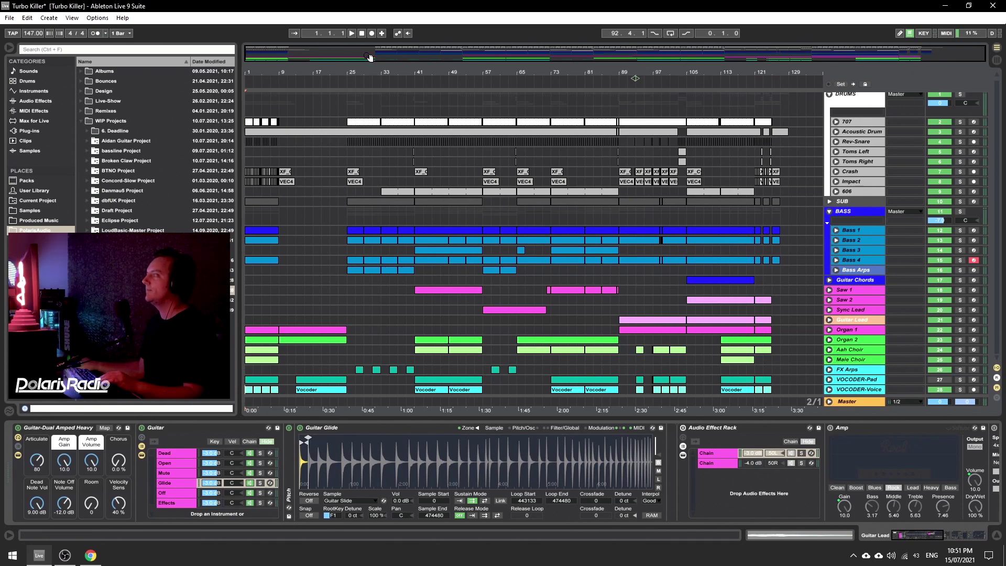
Play the arrangement from bar 41 to hear the section where the Saw 1 and vocoder clips start.
left_click_drag(370, 57, 367, 58)
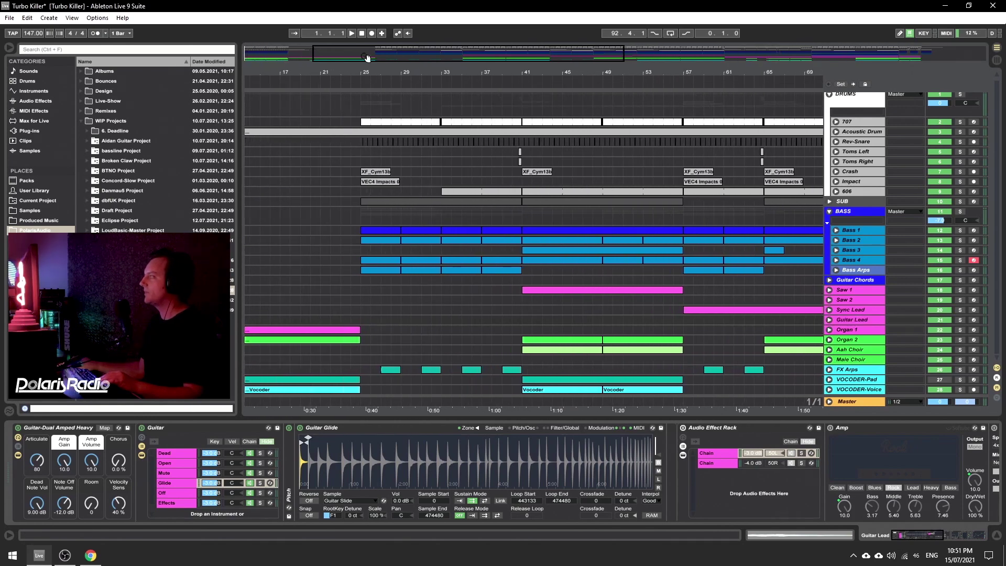
left_click(526, 113)
left_click_drag(630, 72, 522, 74)
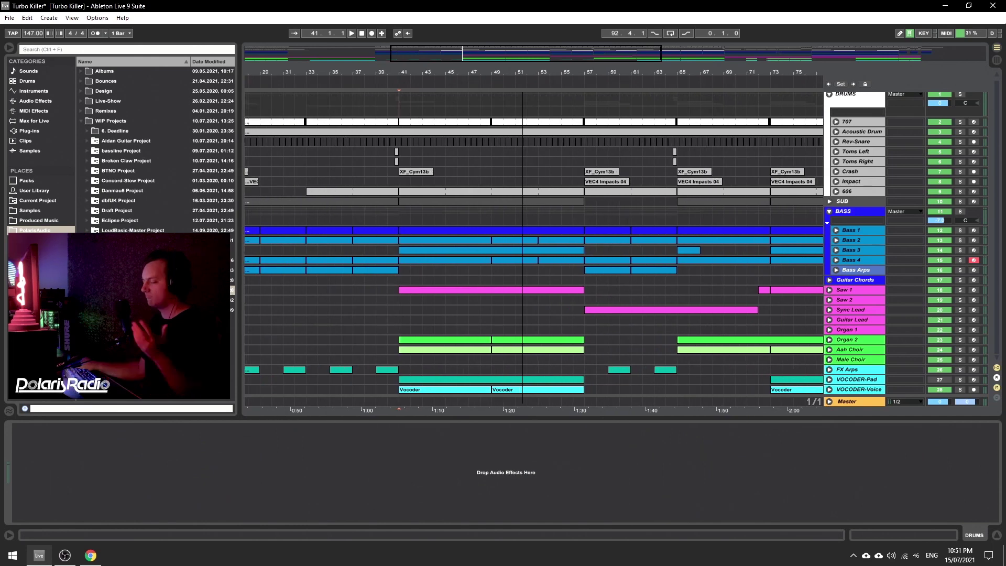
key("space")
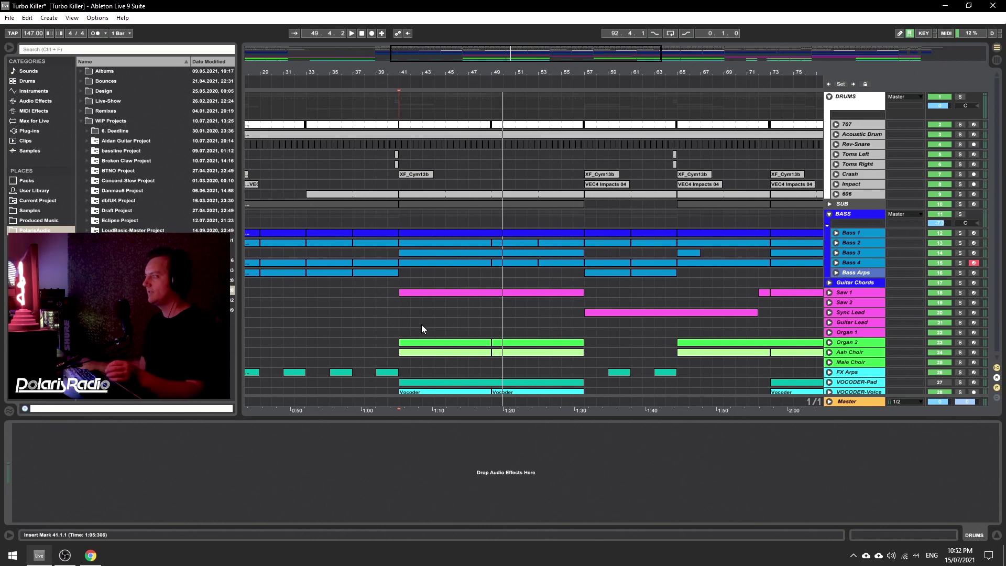
Hide the device detail view and place the insert marker at bar 41 on the DRUMS track.
left_click(401, 302)
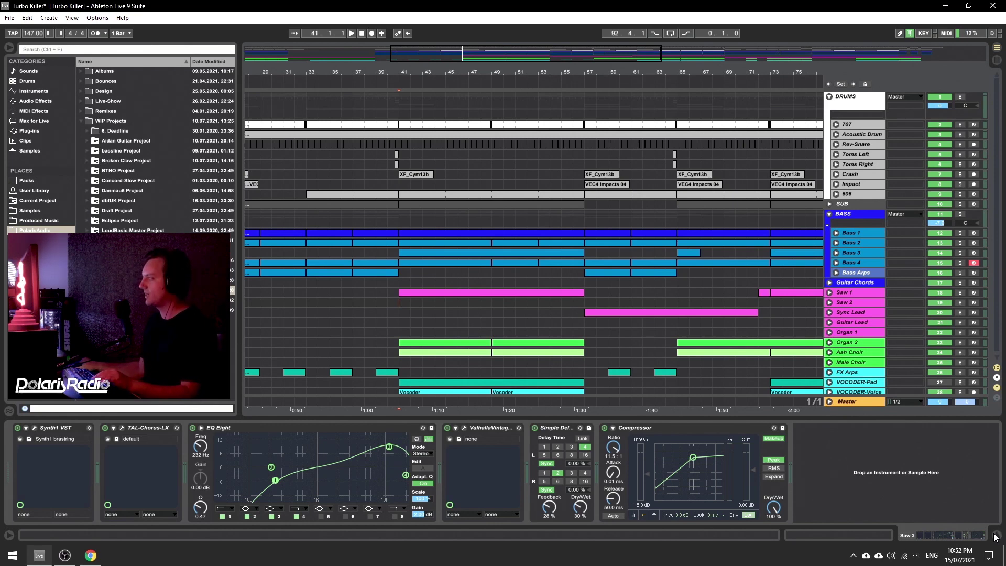
left_click(995, 537)
left_click(398, 106)
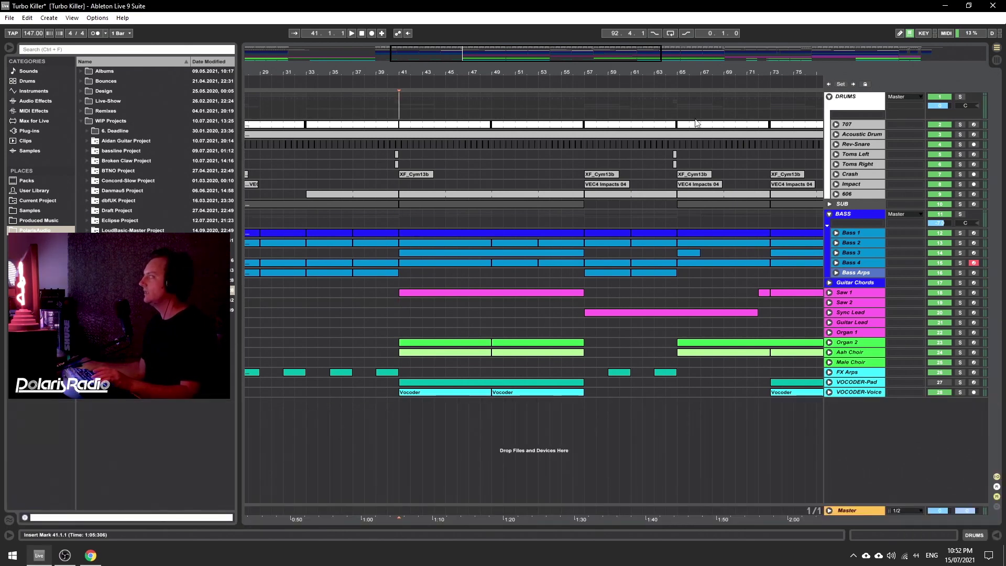
Solo the 707 track and play its clip from bar 41.
left_click_drag(440, 61, 434, 80)
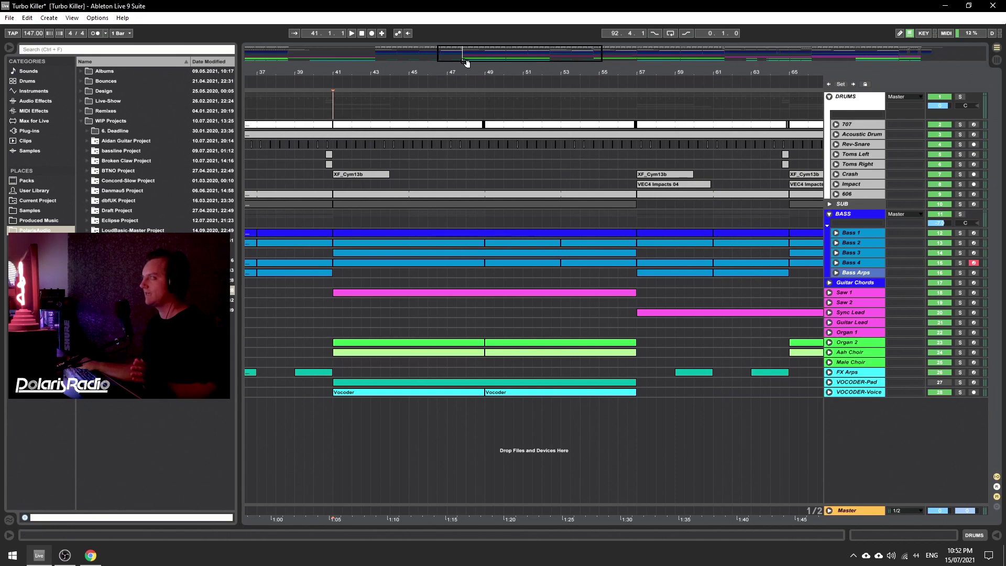
mouse_move(488, 53)
left_mouse_down()
mouse_move(488, 18)
mouse_move(488, 34)
left_mouse_up()
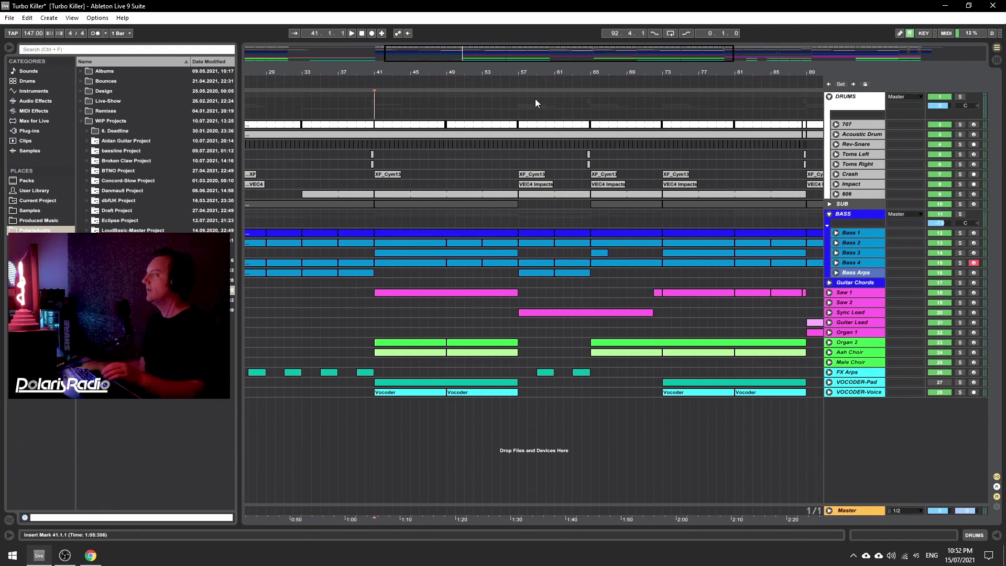
left_click_drag(503, 55, 479, 51)
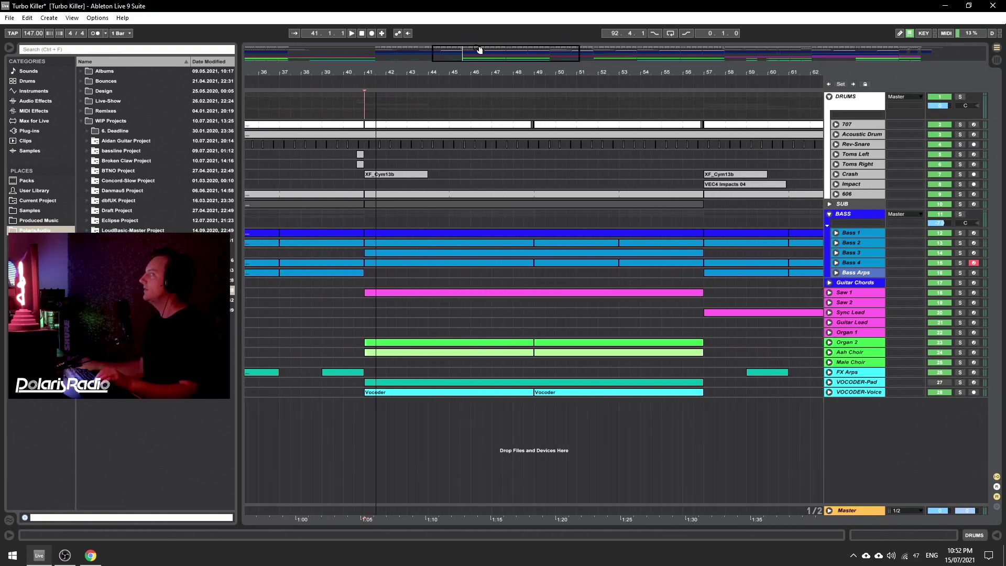
left_click(863, 123)
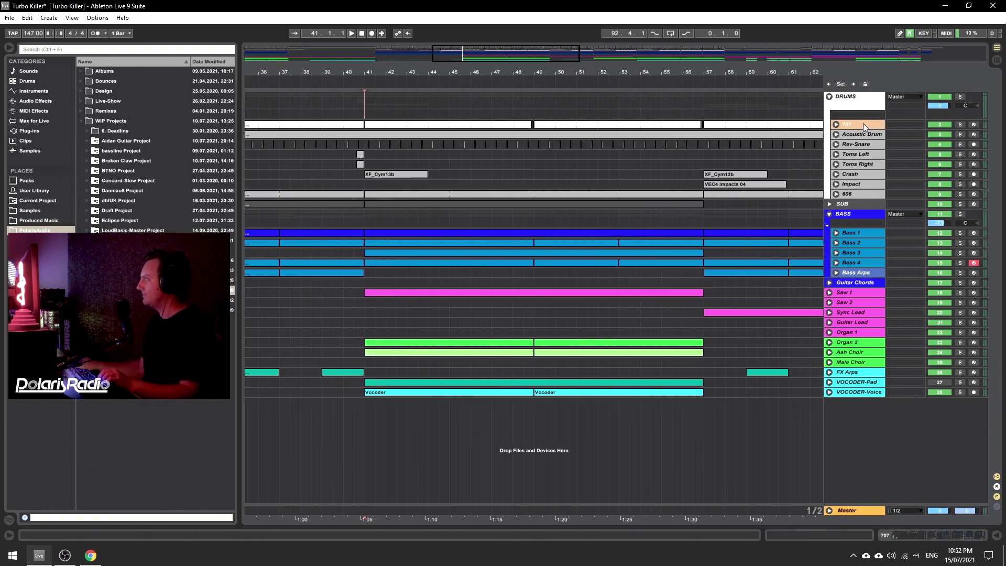
left_click(962, 125)
left_click(406, 125)
key("space")
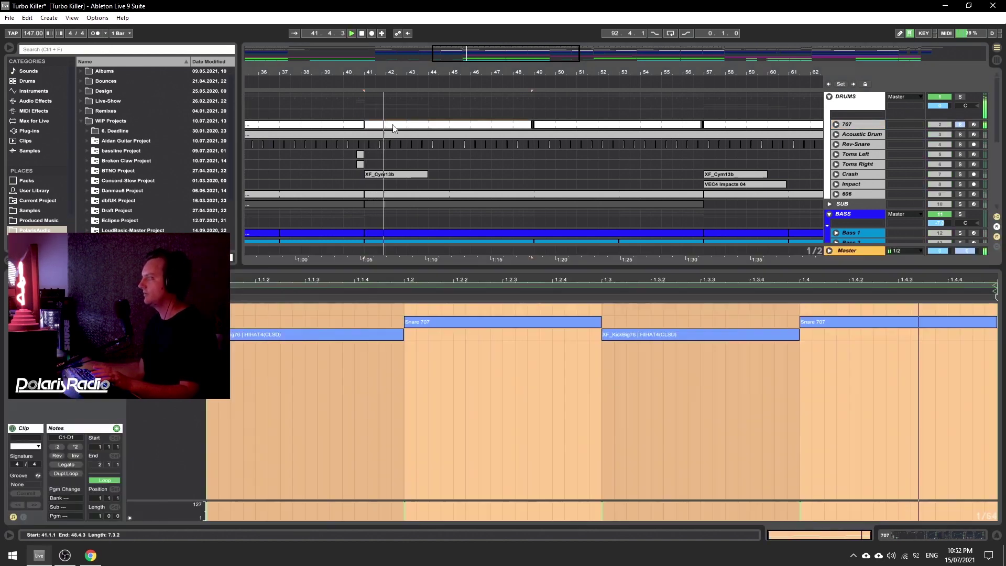
Open the 707 clip at bar 41 in the note editor, stop playback and select its first kick note.
double_click(407, 124)
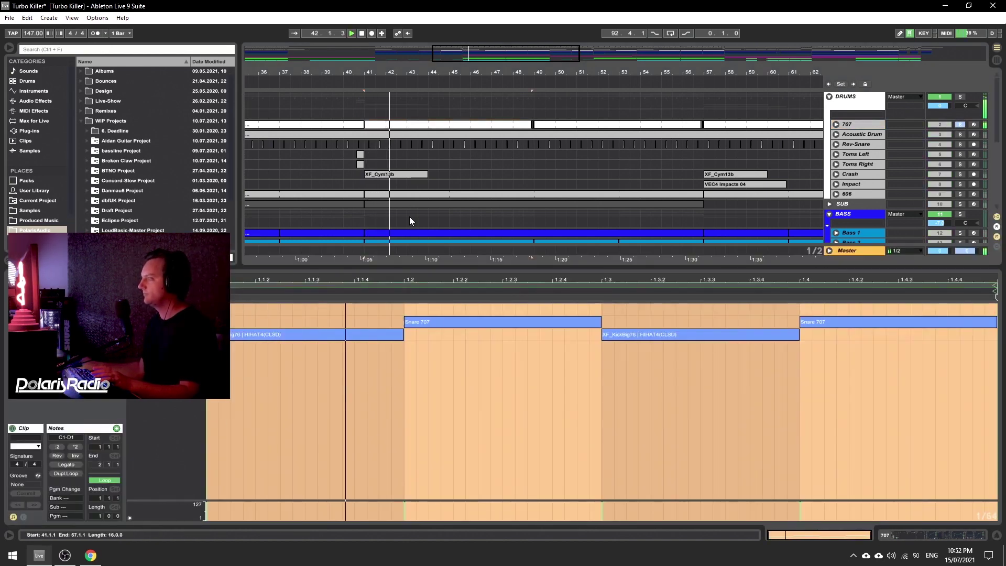
left_click(470, 338)
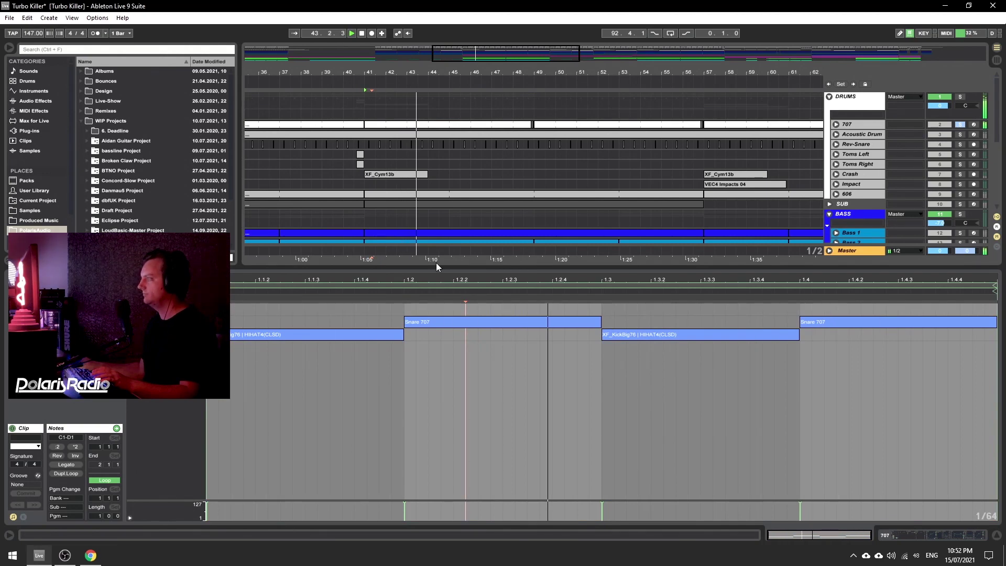
left_click_drag(436, 263, 442, 334)
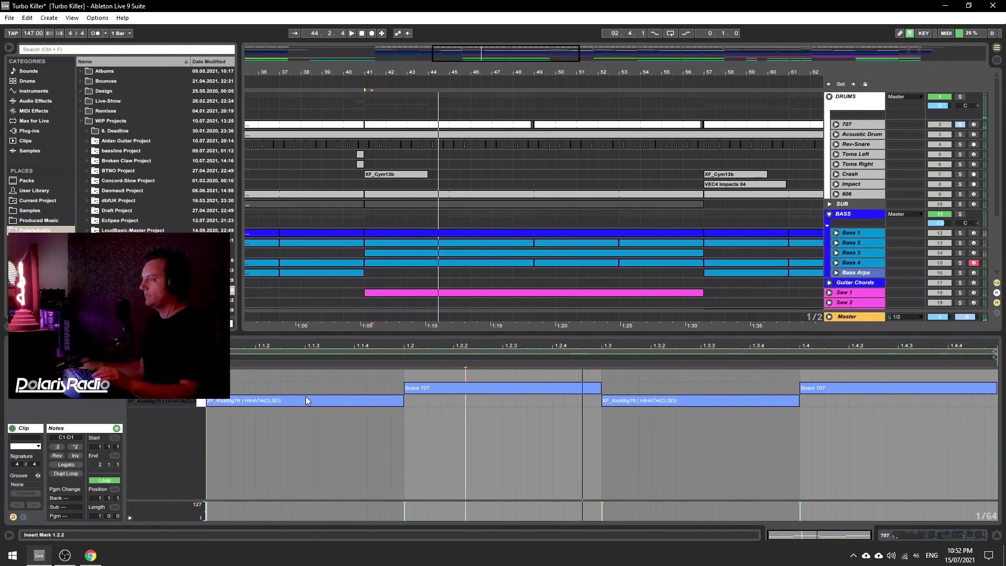
key("space")
left_click(221, 404)
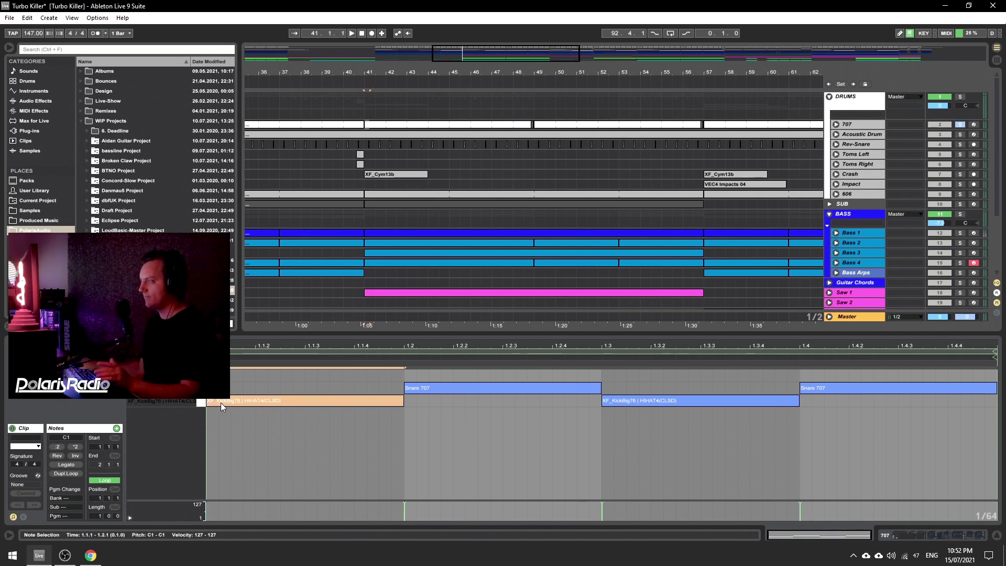
Show the 707 track's Drum Rack and open the XF_KickBig76 sample within the BNC-CyberP-Kick chain while auditioning it.
left_click(851, 124)
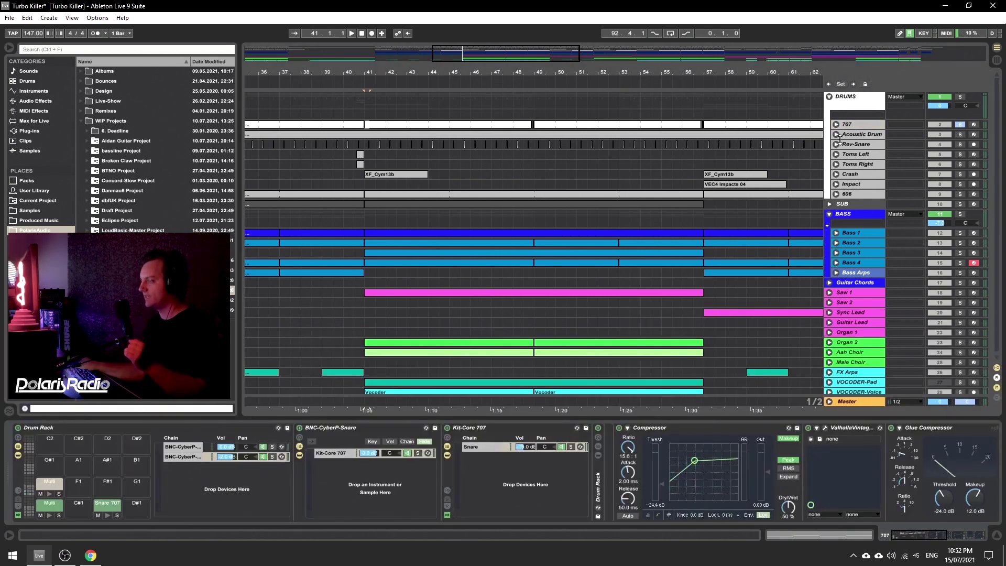
key("space")
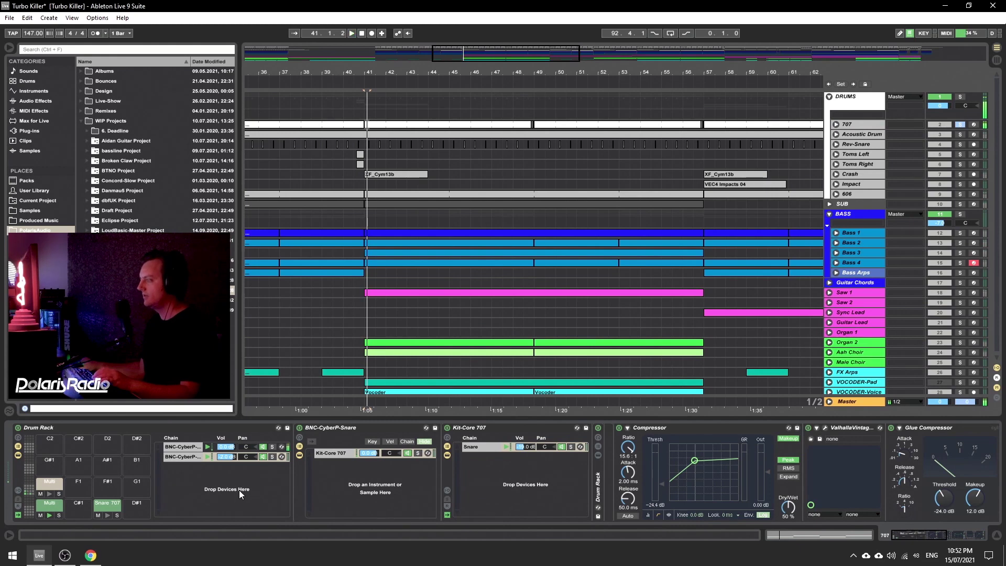
left_click(172, 447)
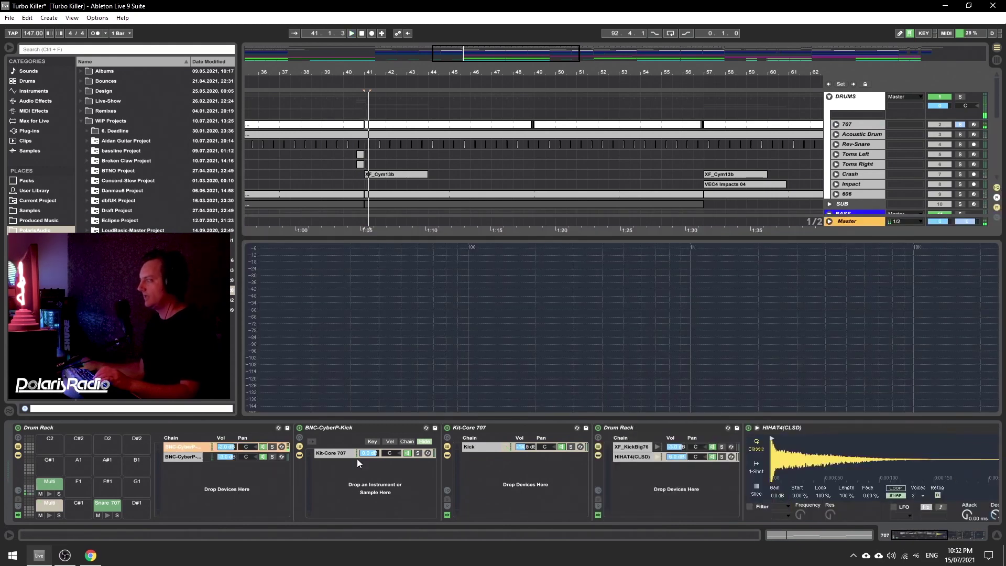
left_click(629, 448)
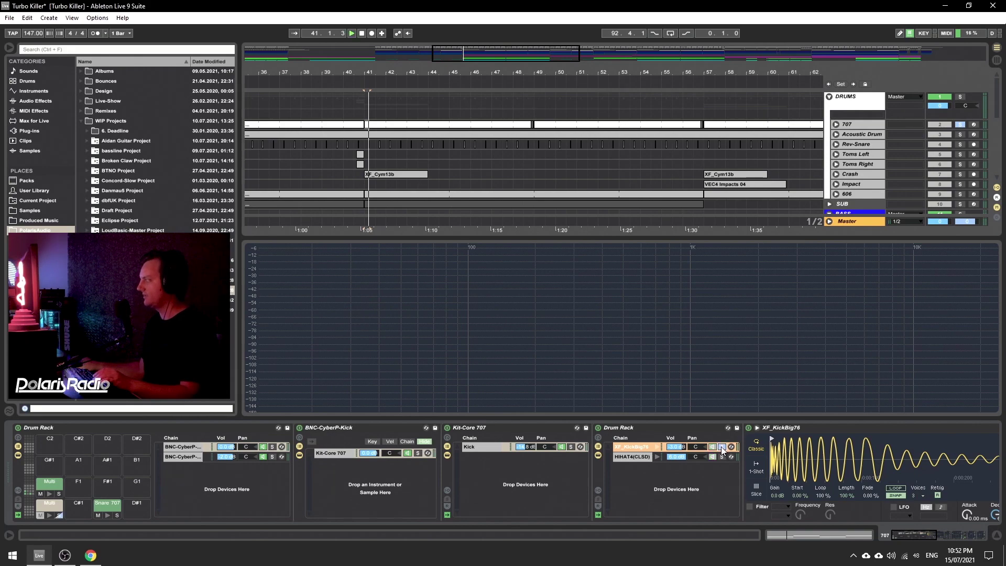
Audition the XF_KickBig76 and HIHAT4(CLSD) layers soloed in the kick's Drum Rack, clear the solo and play both layers together.
left_click(722, 447)
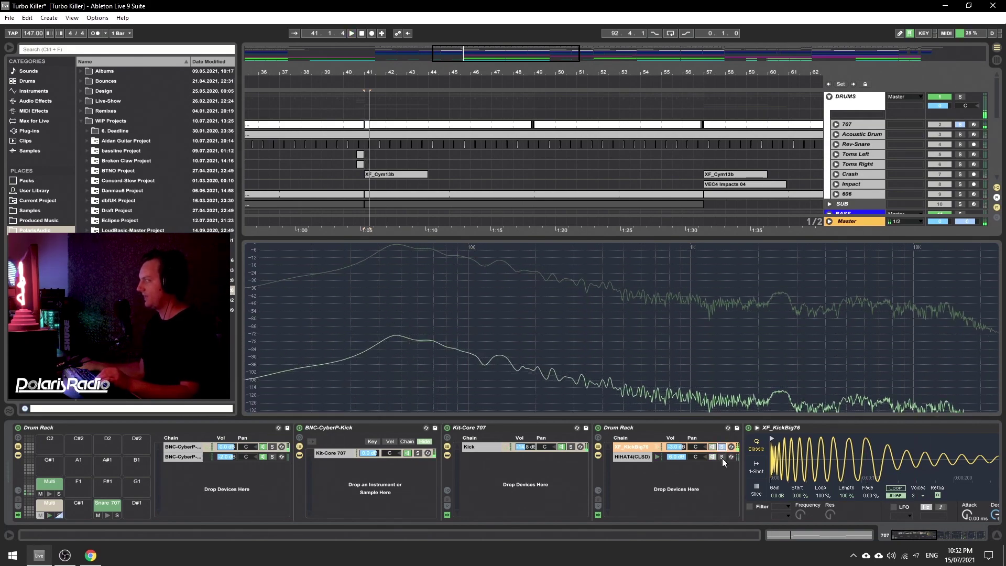
left_click(723, 457)
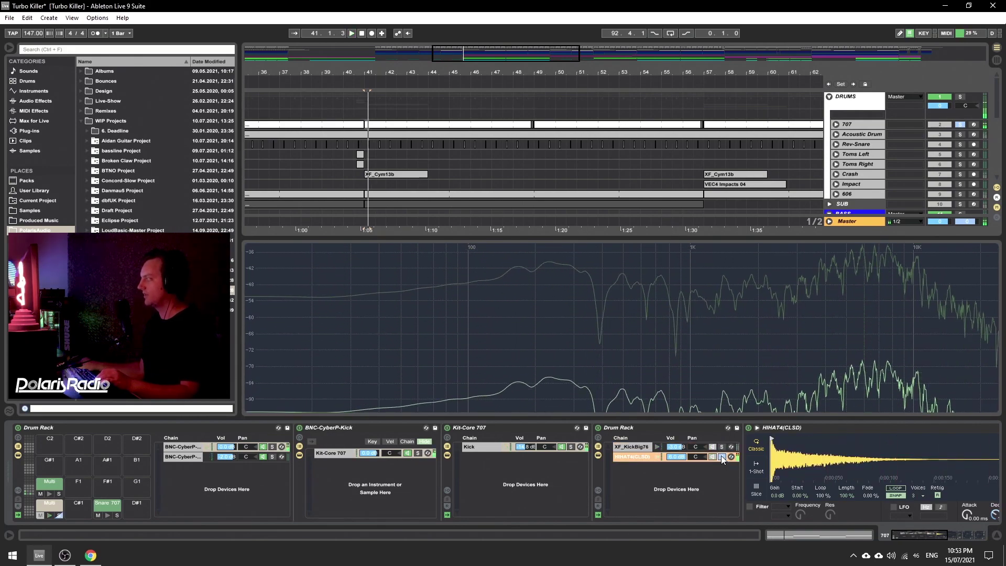
left_click(722, 457)
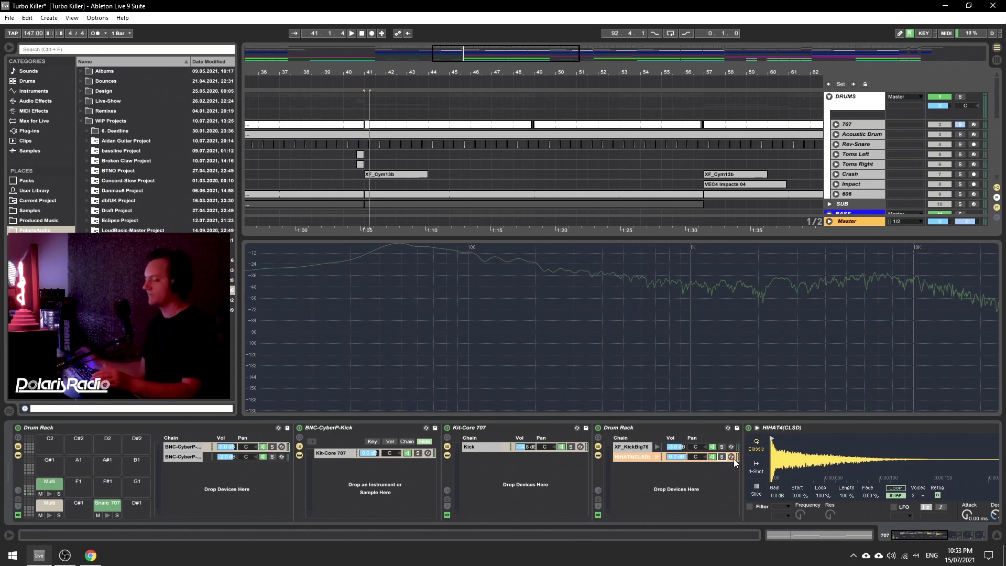
key("space")
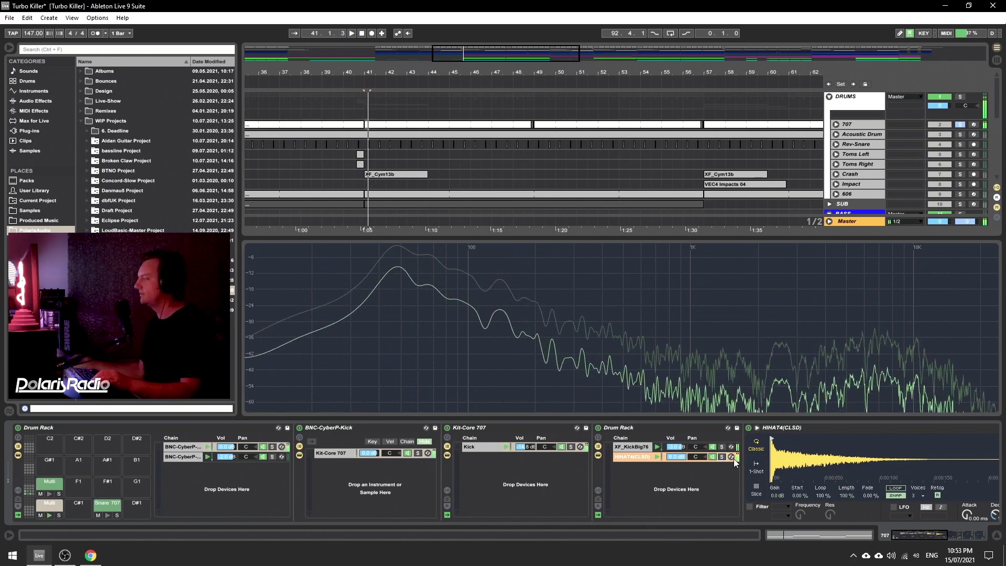
key("space")
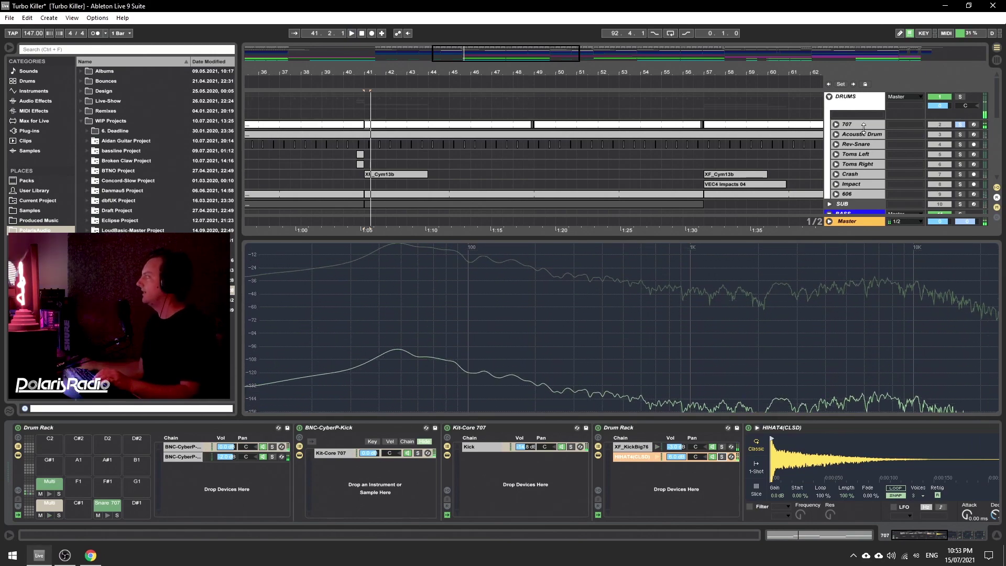
Show the BNC-CyberP-Snare chain with its Kit-Core 707 Snare and look through its effects while playing from bar 41.
left_click(179, 457)
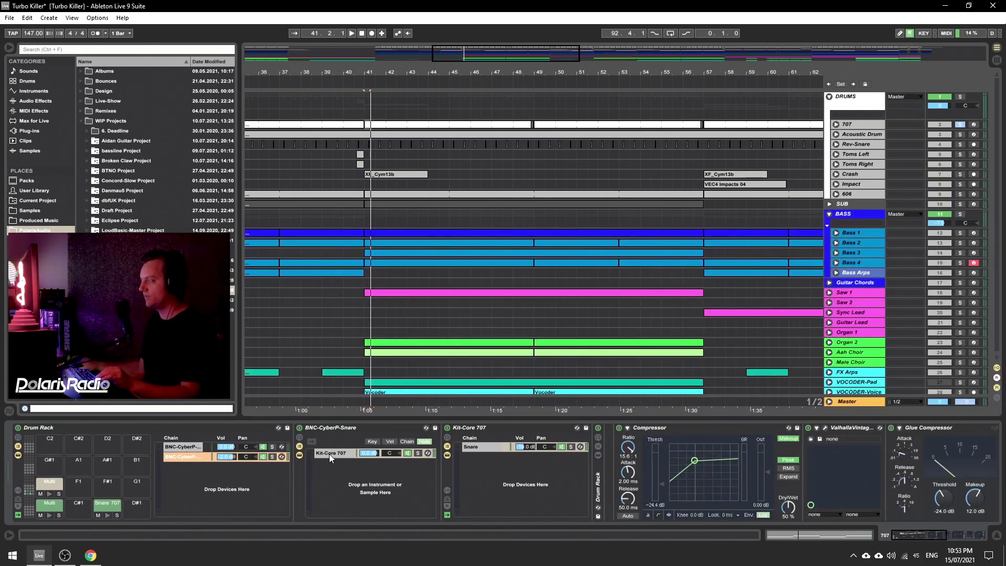
left_click(481, 447)
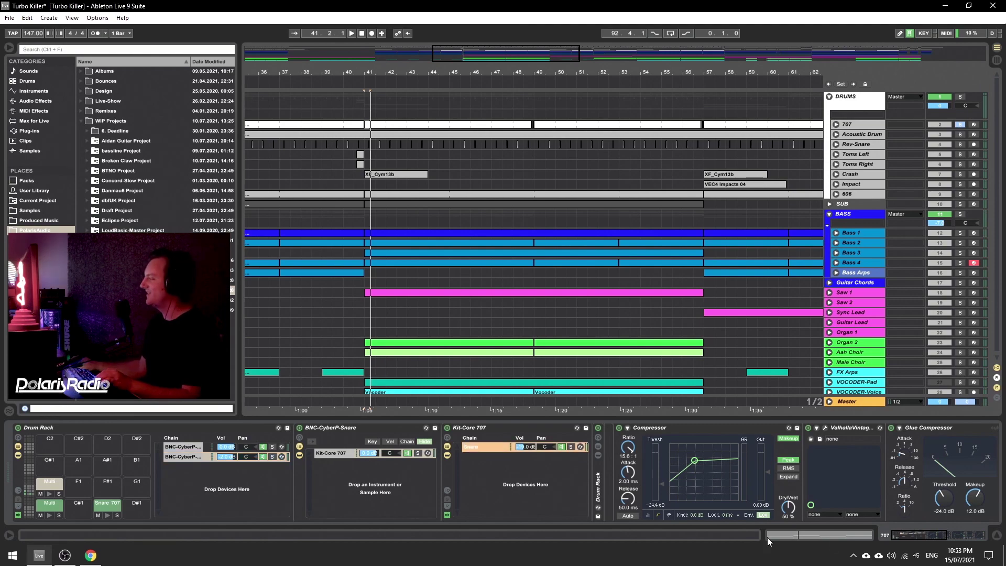
left_click_drag(904, 532, 950, 533)
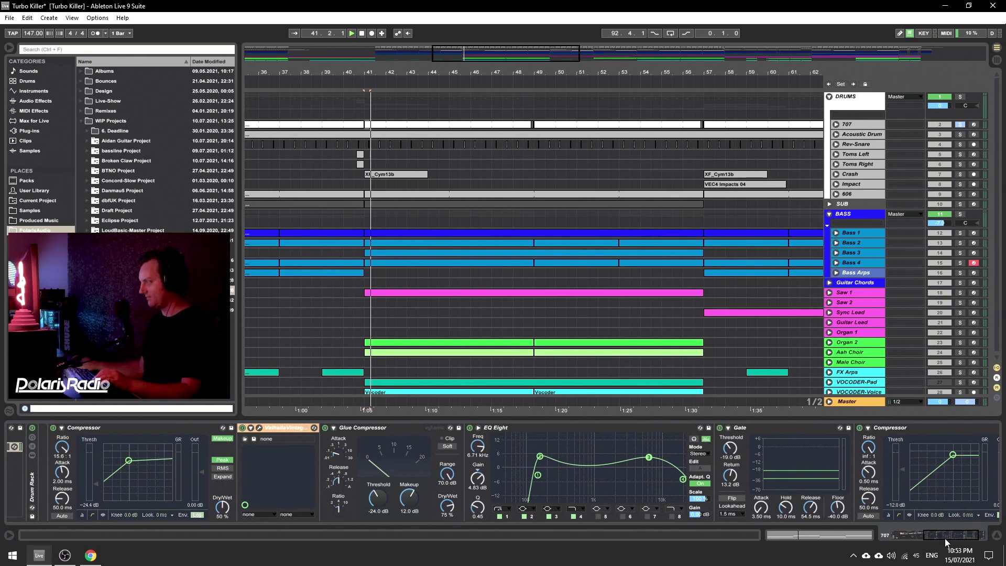
key("space")
left_click_drag(945, 538, 916, 537)
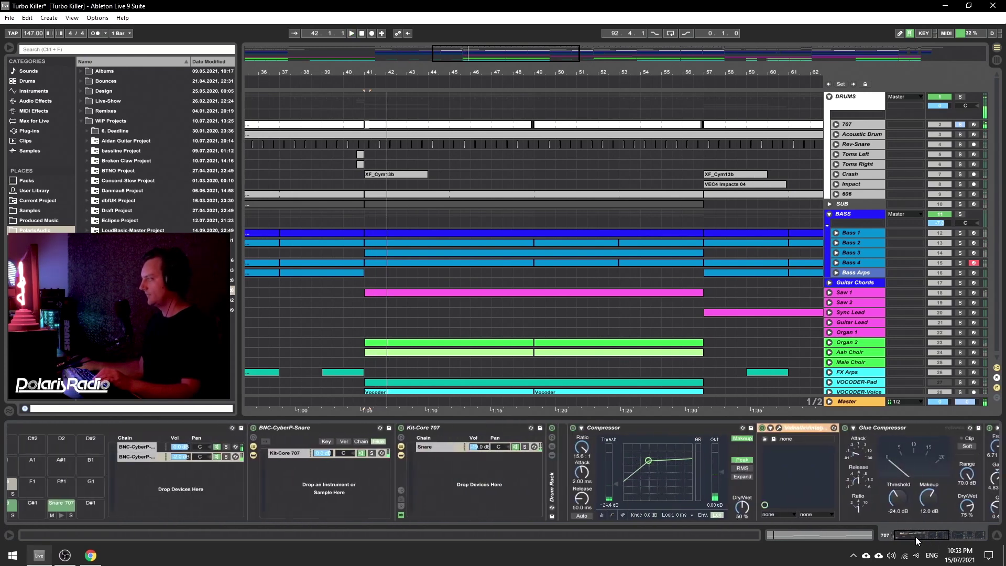
Open the snare chain's ValhallaVintageVerb, move its window clear of the browser and play the snare from bar 41.
left_click(779, 428)
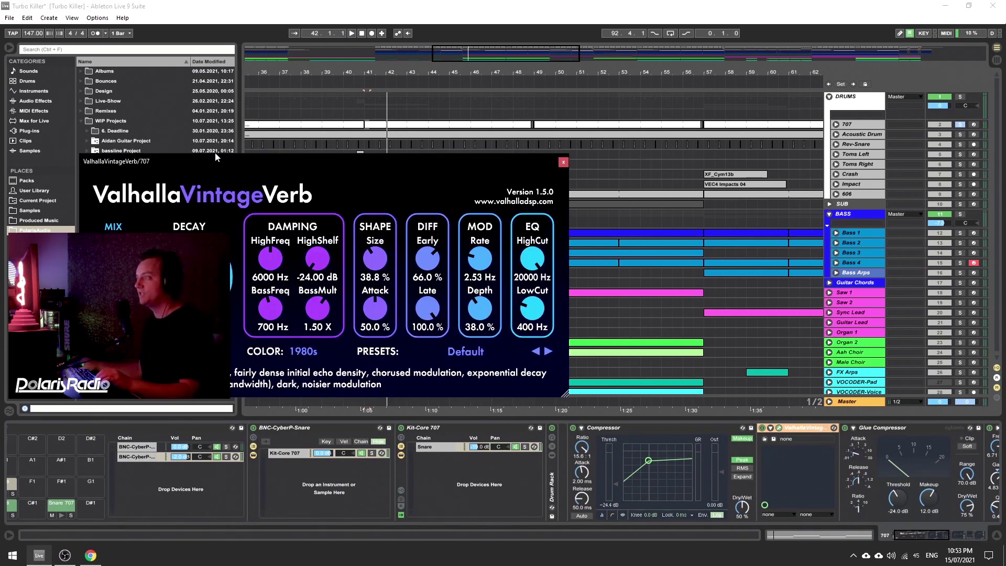
left_click_drag(215, 154, 378, 146)
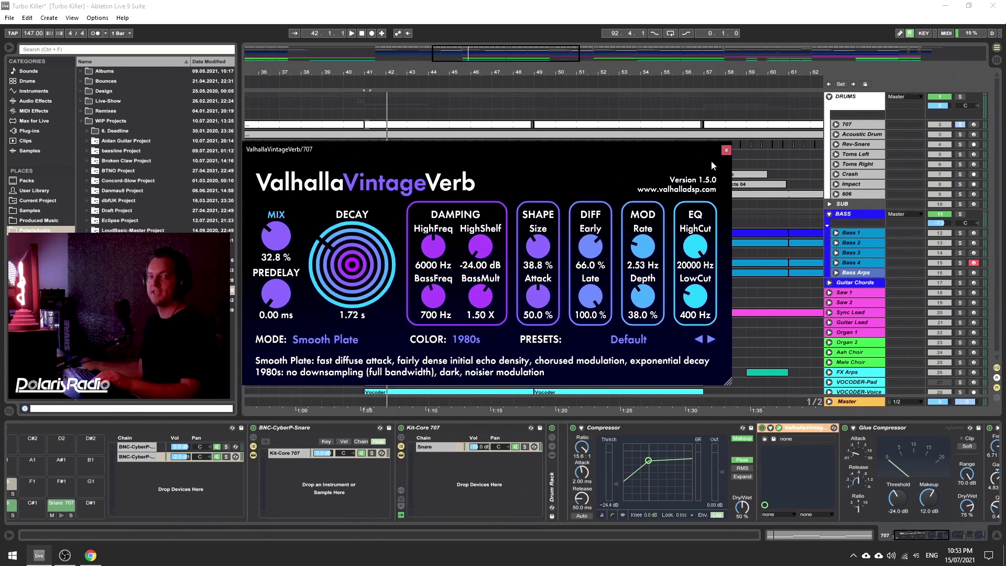
key("space")
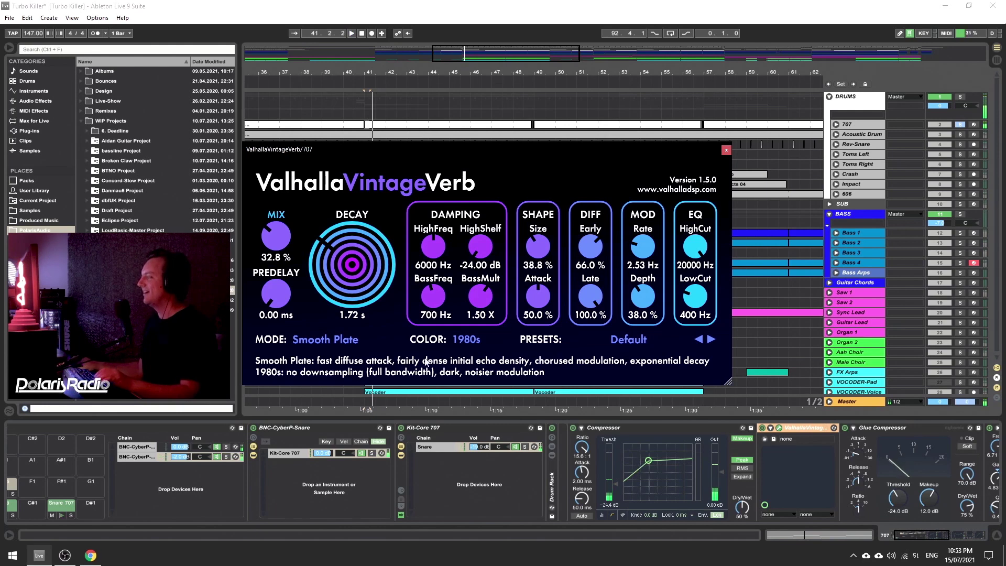
Try the NOW color in ValhallaVintageVerb, return it to 1980s and close the plug-in window.
left_click(455, 340)
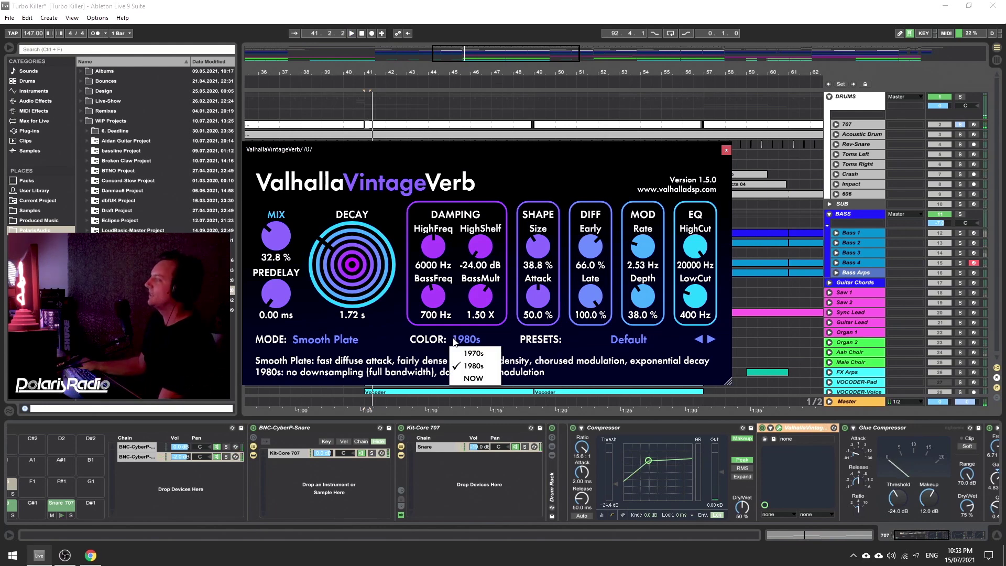
left_click(464, 376)
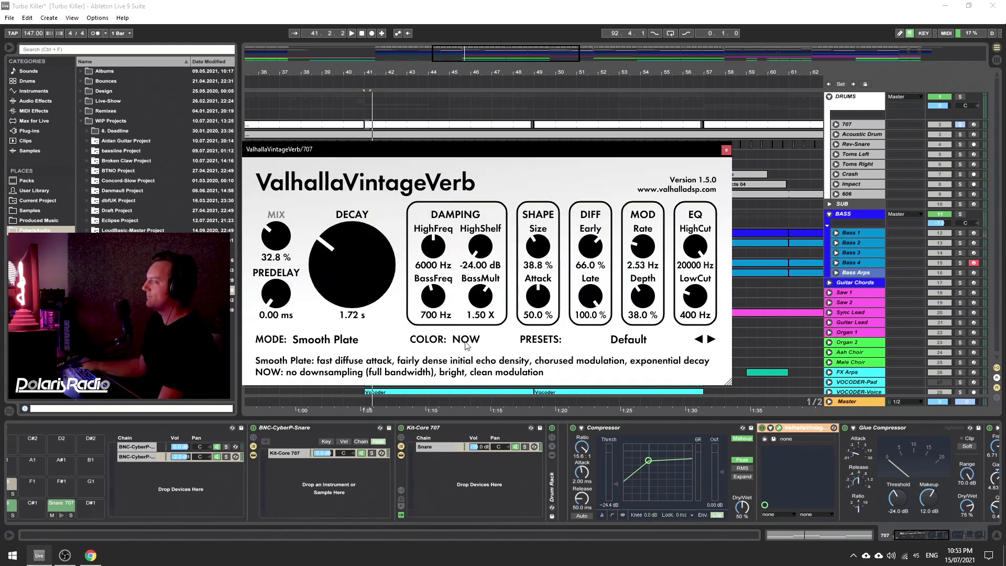
left_click(465, 341)
left_click(465, 366)
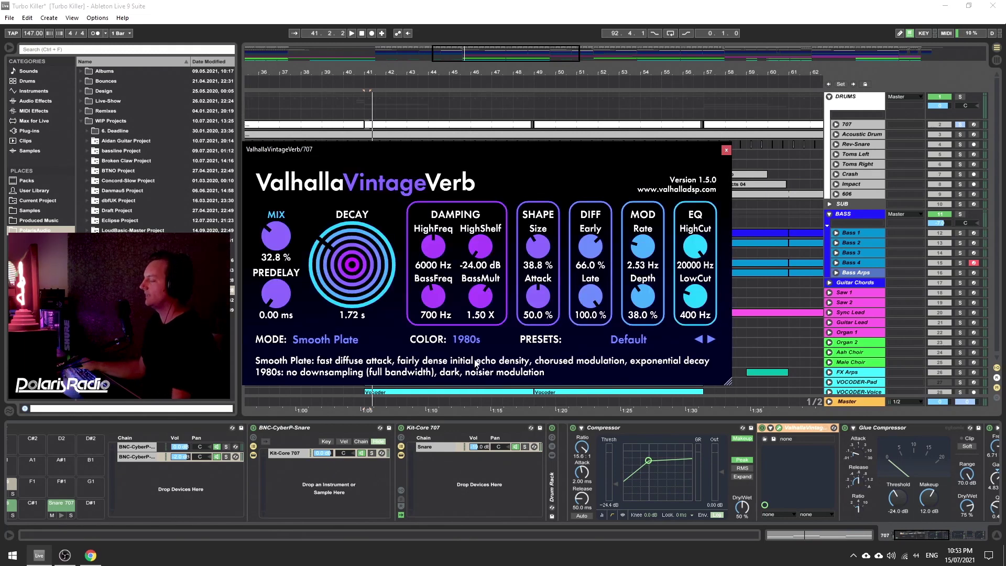
left_click(728, 151)
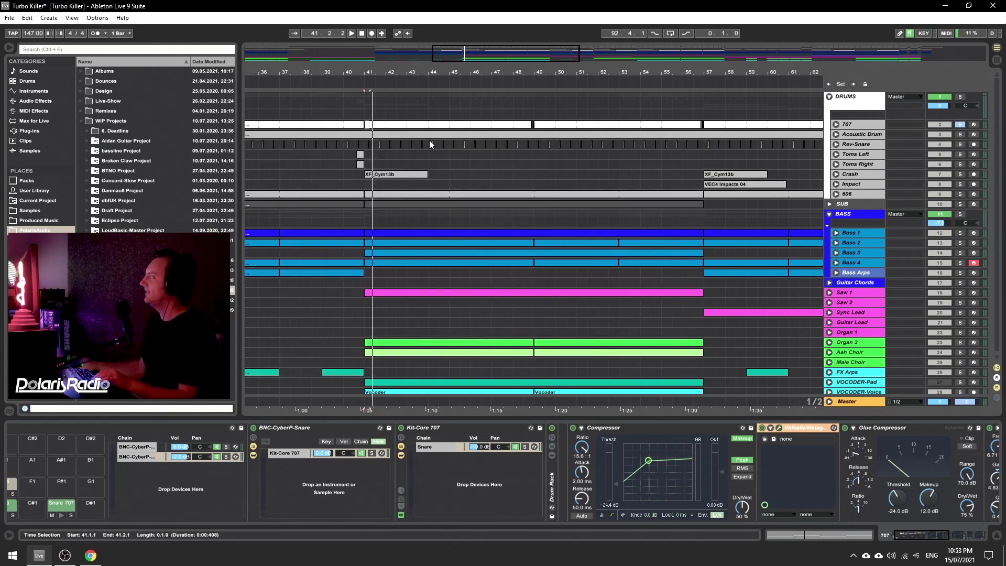
Solo the Rev-Snare track together with the 707 track and play both from bar 41.
left_click(960, 144)
key("space")
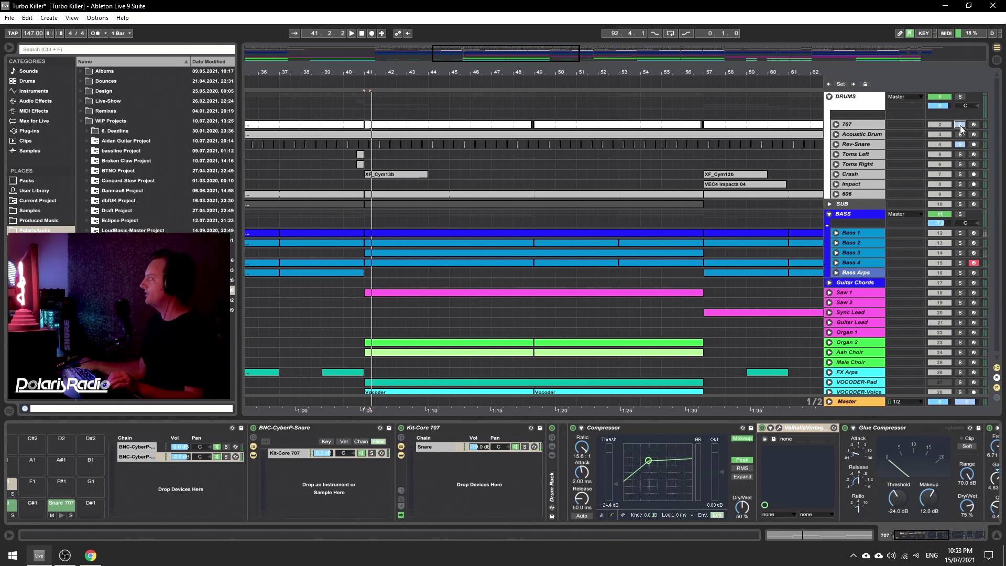
key("space")
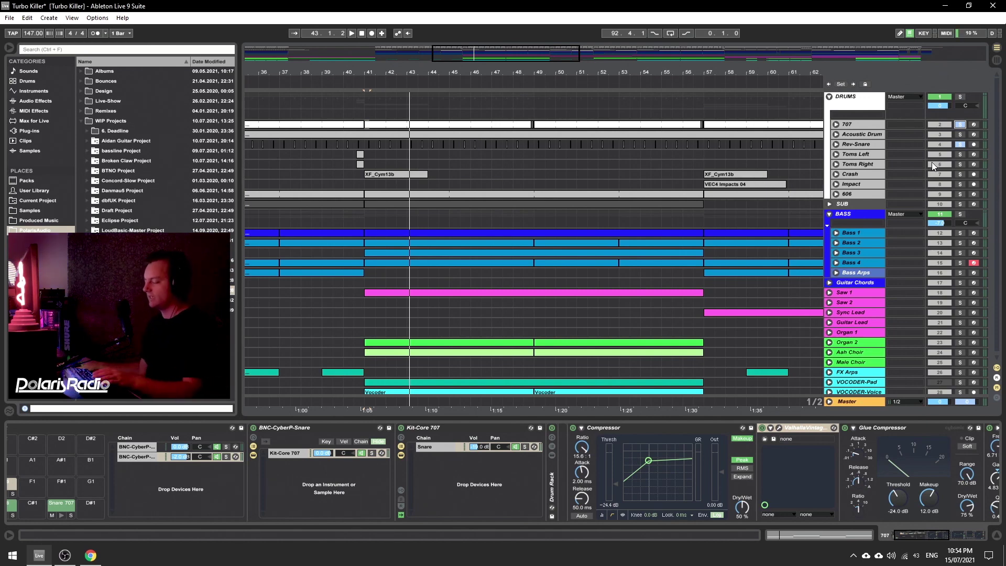
key("space")
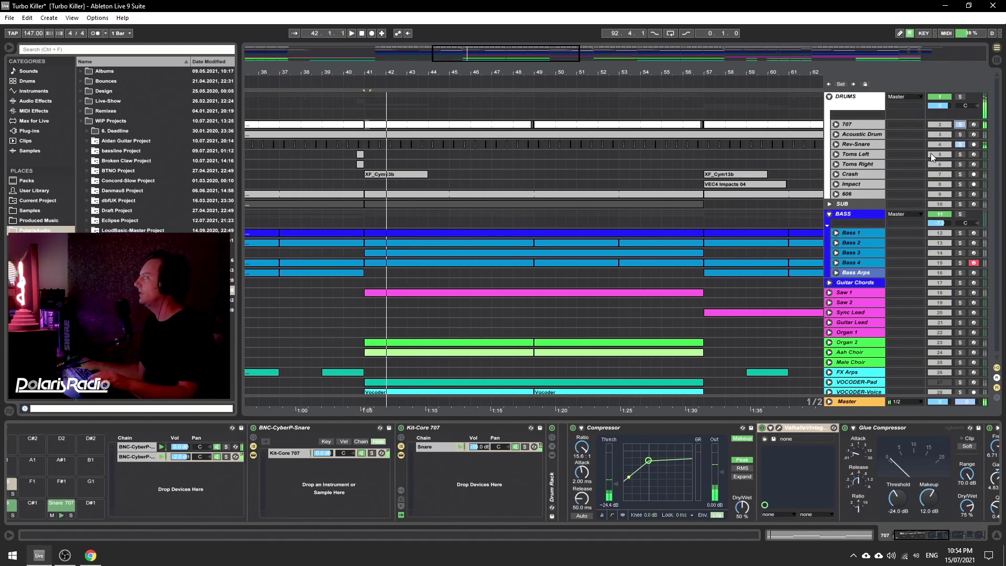
Solo only the Crash track, show its effects chain and play it from bar 41.
left_click(961, 175)
left_click(866, 173)
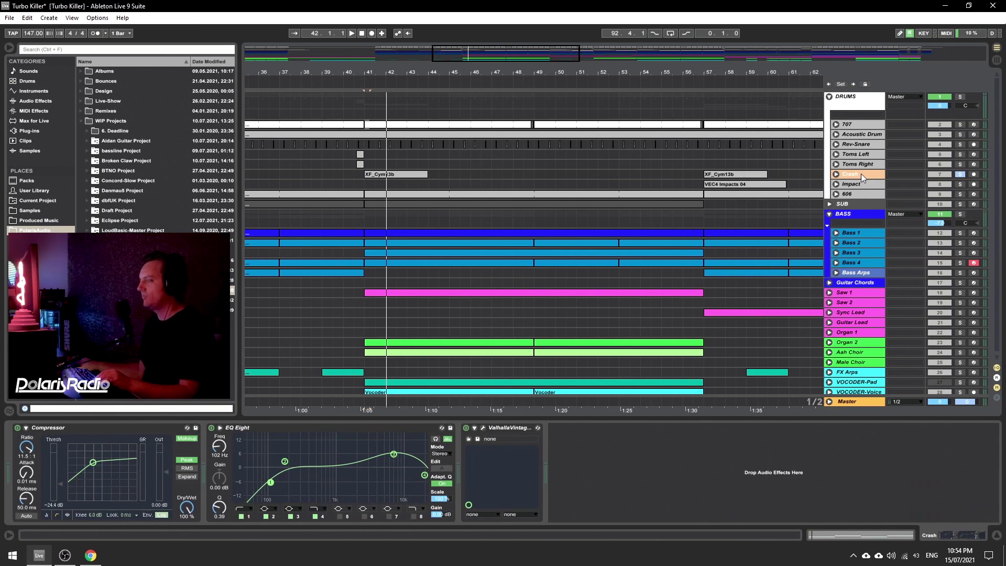
key("space")
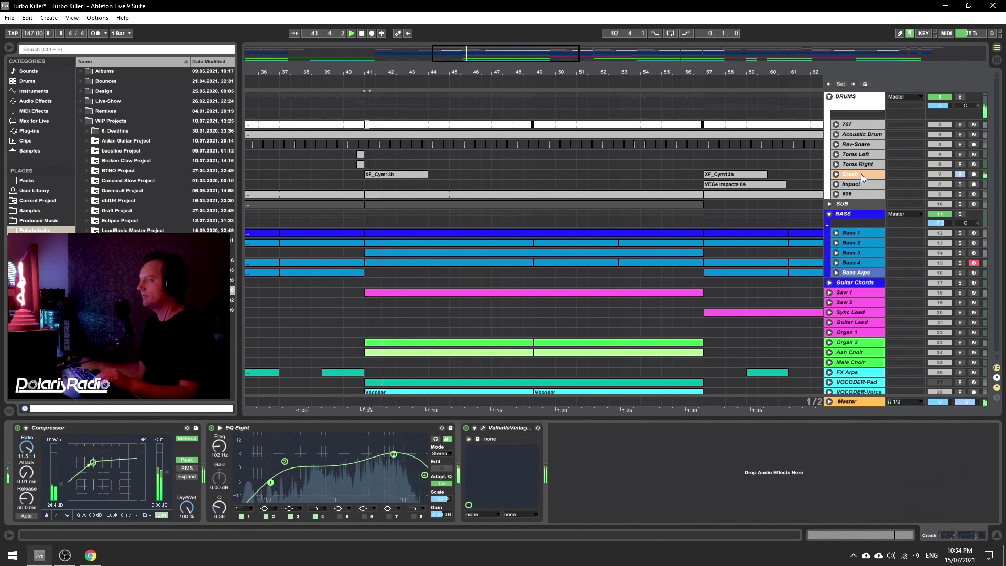
Solo only the 606 track, show its Kit-Core 606 device chain through to the last EQ Eight and play it.
left_click(960, 193)
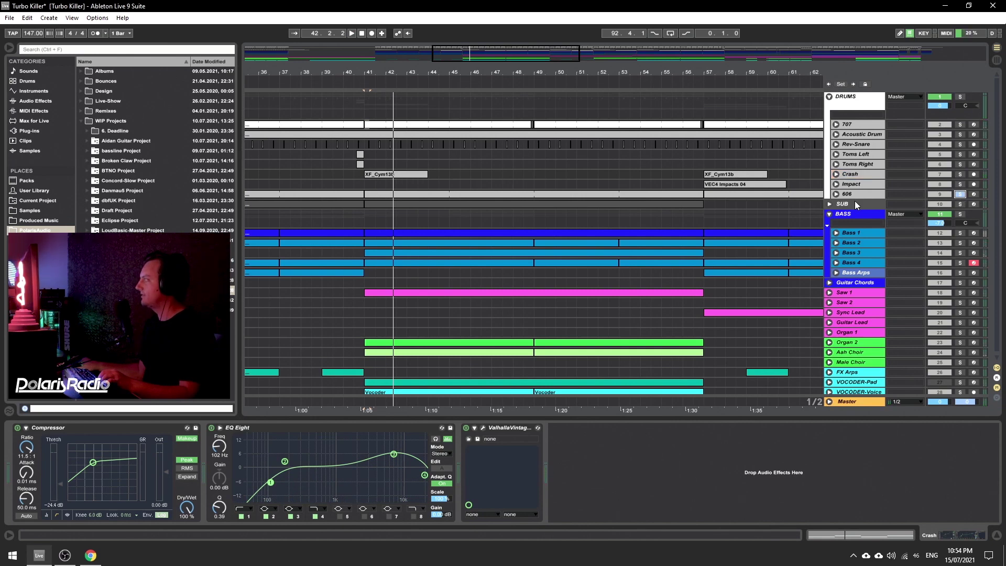
left_click(850, 194)
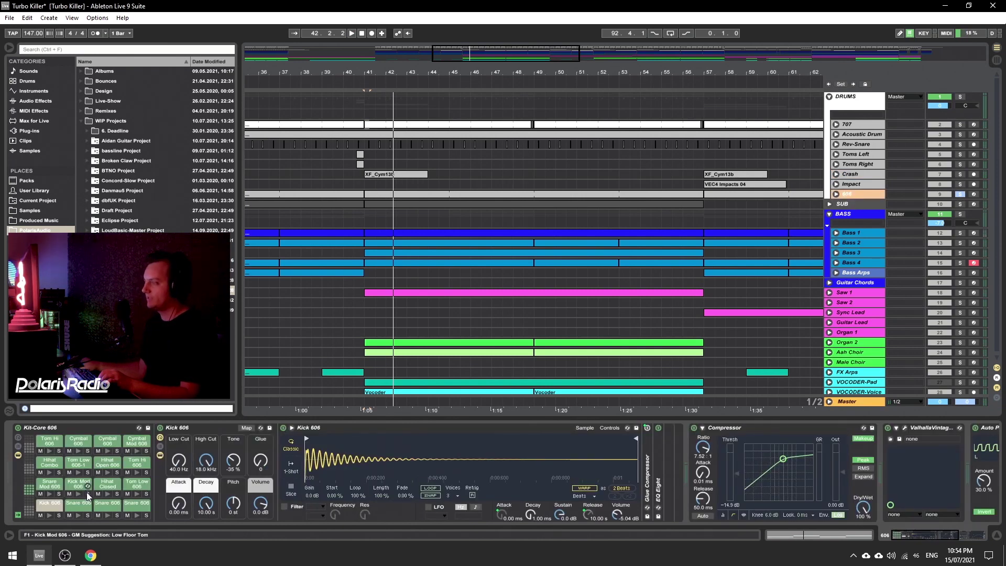
left_click(921, 535)
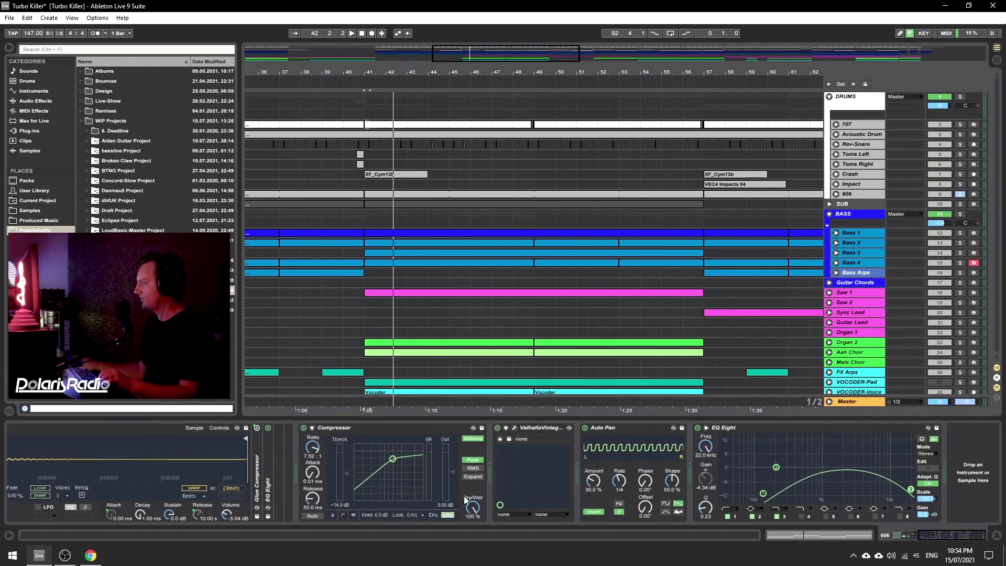
key("space")
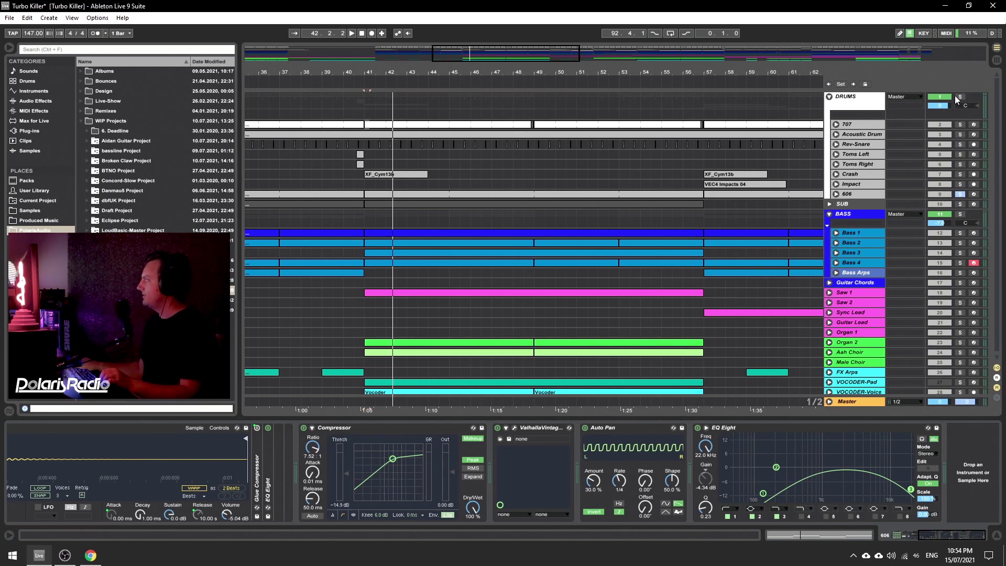
Show the Acoustic Drums track's devices, solo only that track and play it from bar 41.
left_click(867, 135)
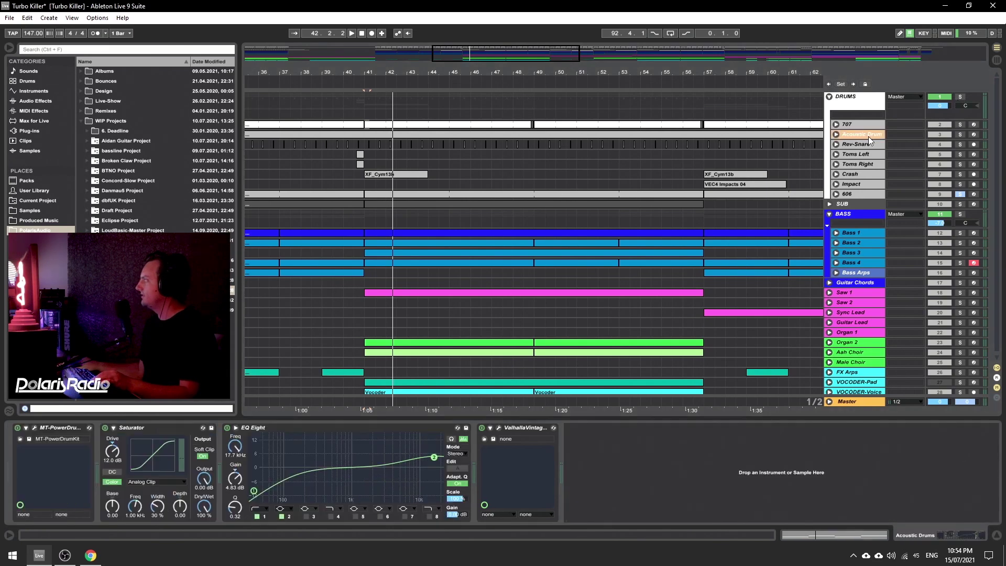
left_click(960, 135)
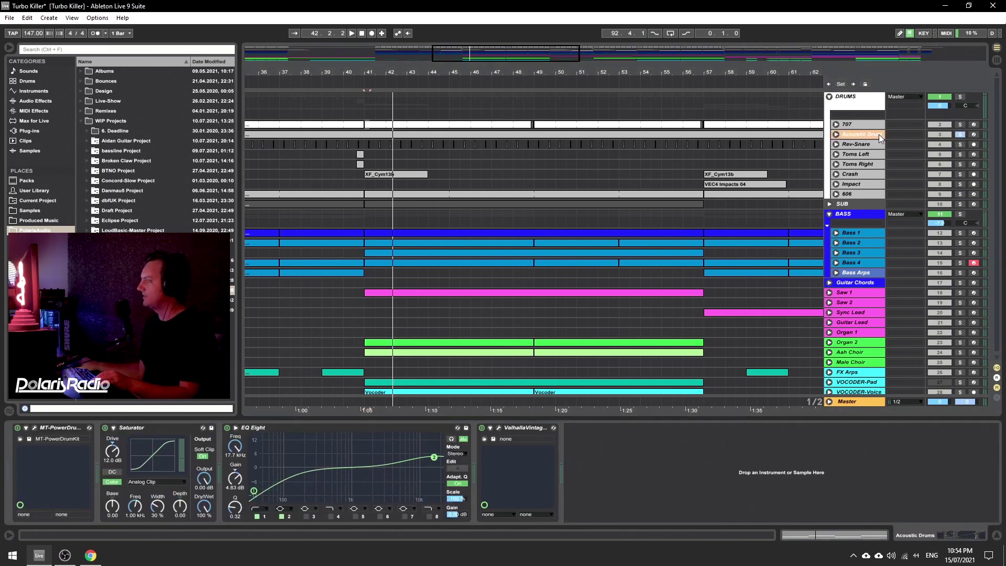
key("space")
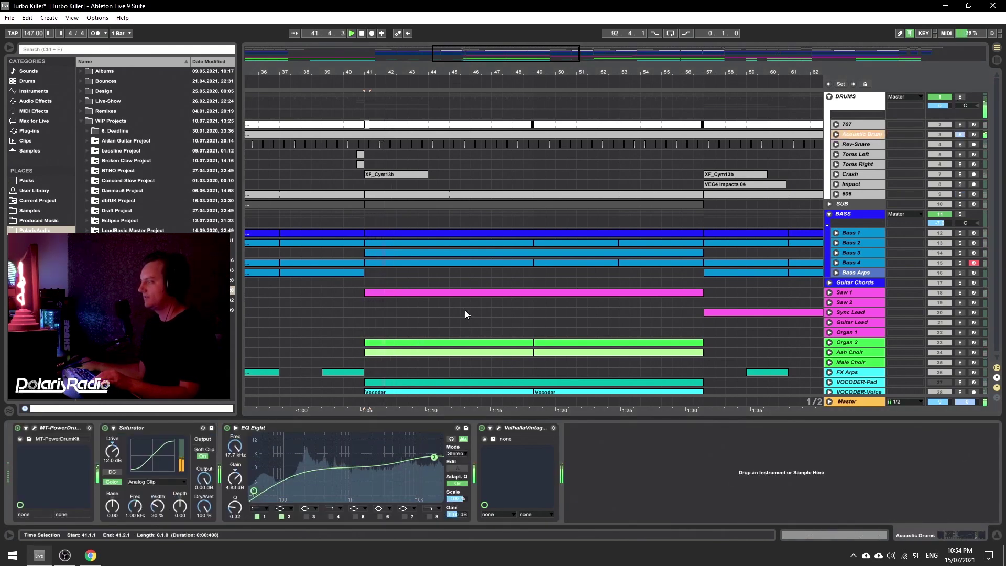
key("space")
Open the MT-PowerDrumKit instrument on the Acoustic Drums track and hide its mixer to reveal the drum kit.
left_click(141, 428)
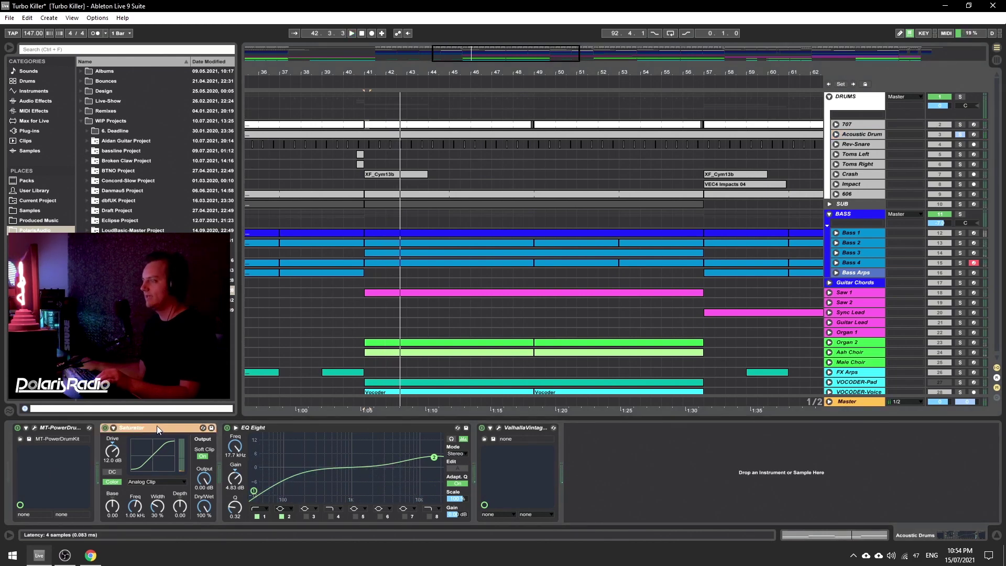
left_click(34, 428)
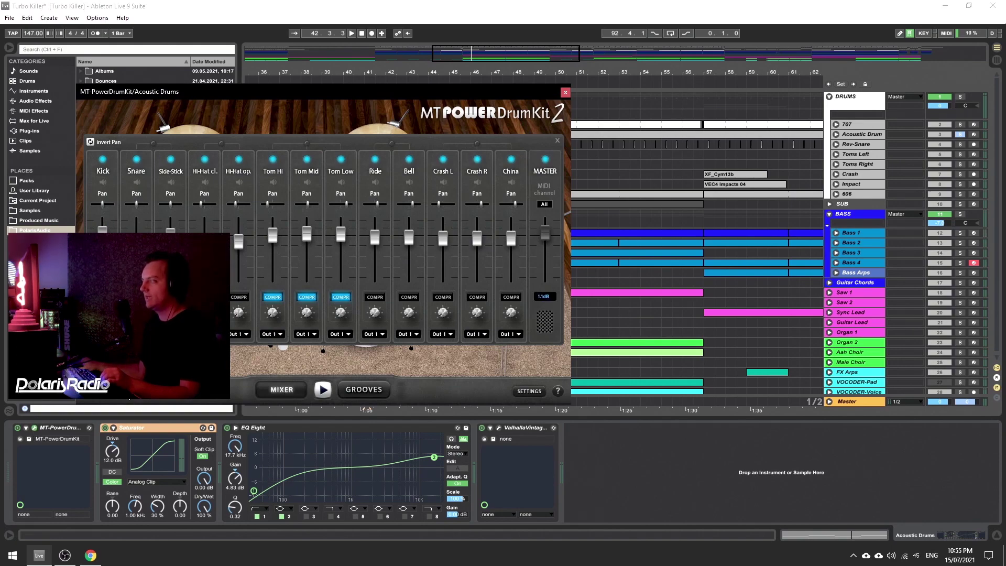
left_click(282, 389)
Audition the kick, snare, toms and ride cymbal on the MT-PowerDrumKit's drum kit picture.
left_click(314, 266)
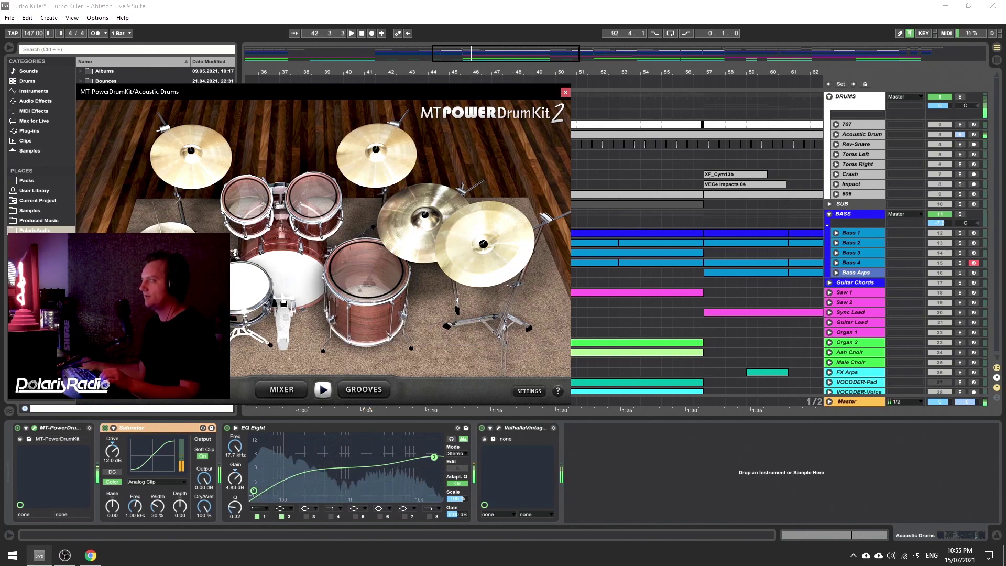
left_click(251, 283)
left_click(347, 272)
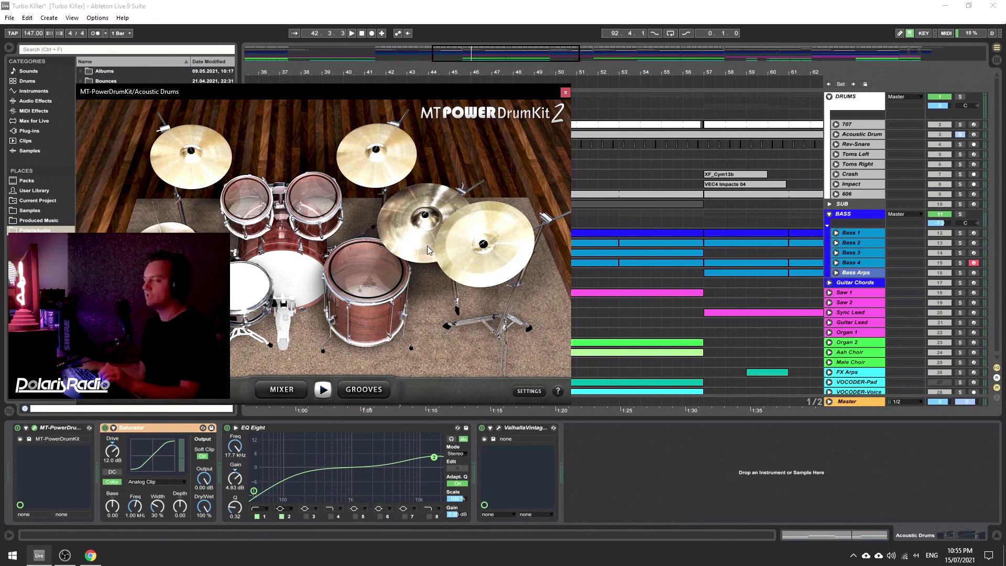
left_click(418, 220)
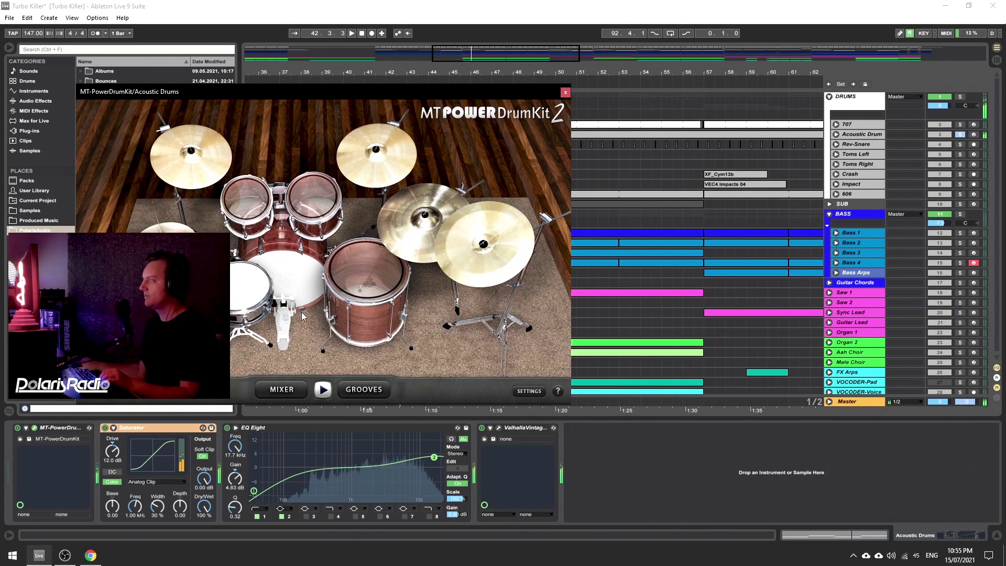
left_click(240, 200)
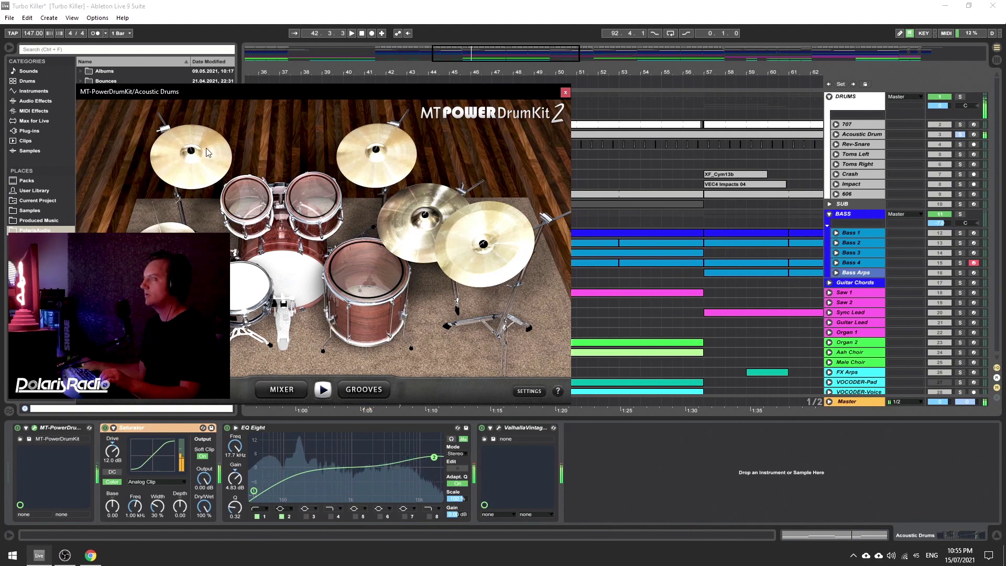
left_click(239, 282)
left_click(285, 278)
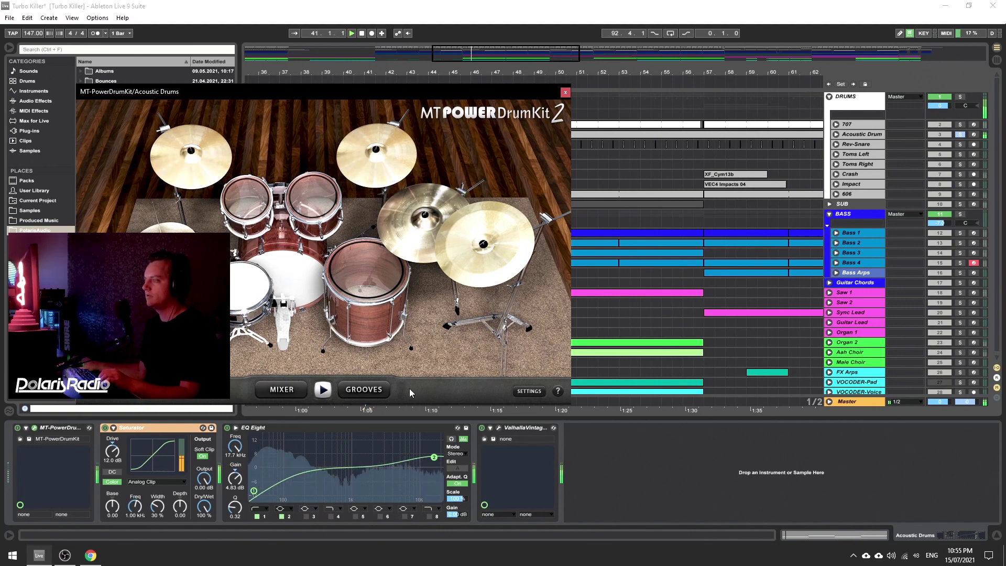
Close the MT-PowerDrumKit window, solo the whole DRUMS group and play it.
key("space")
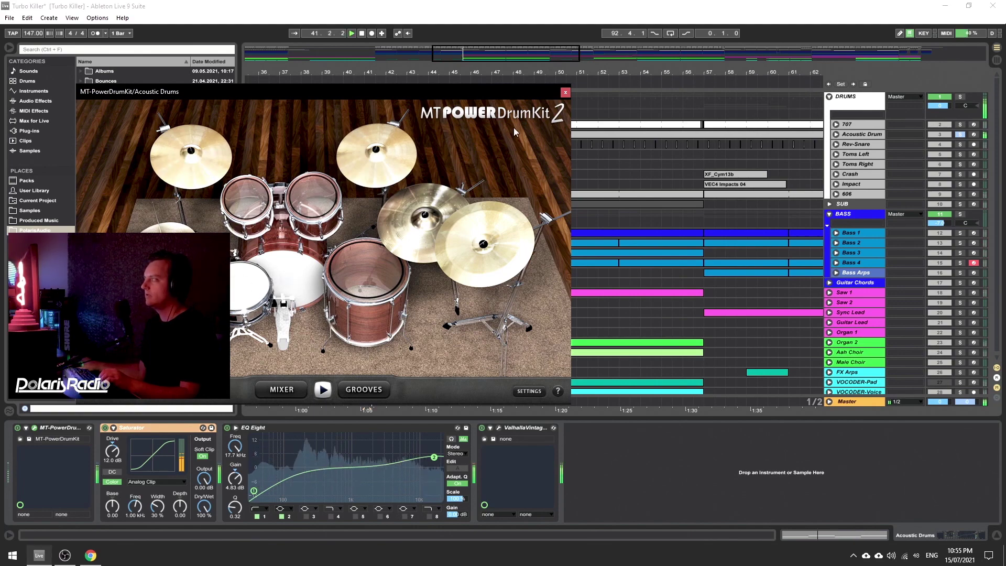
left_click(566, 93)
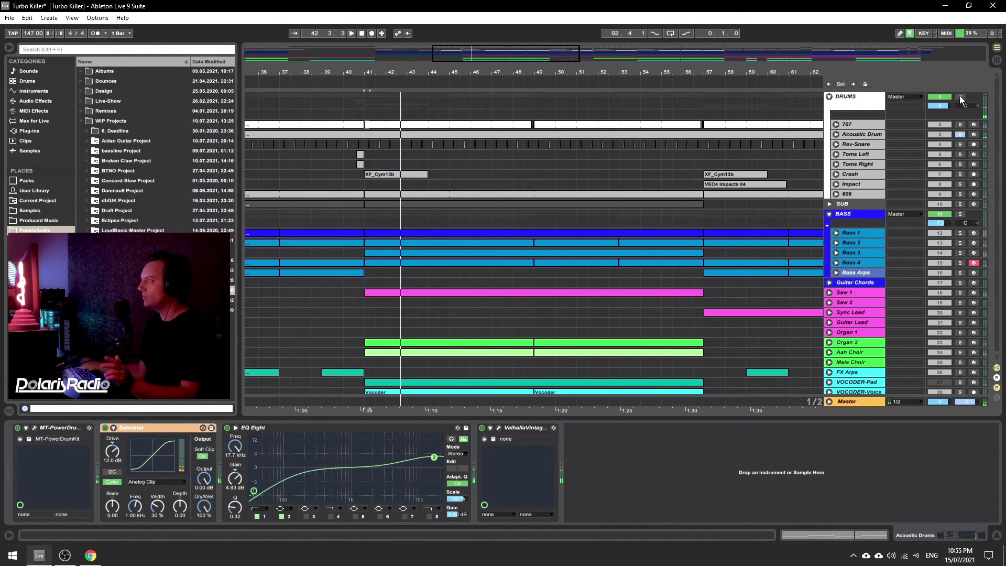
left_click(960, 97)
key("space")
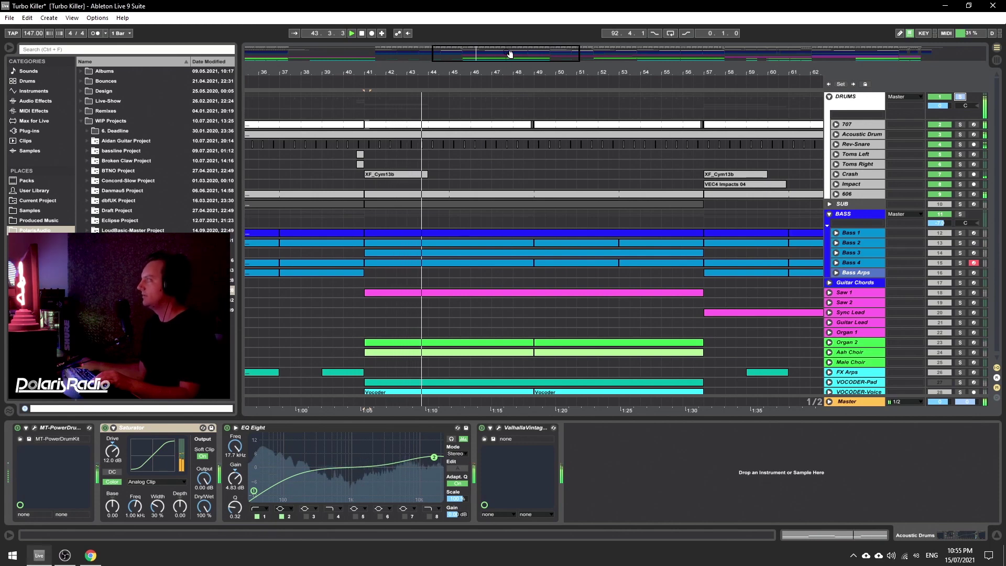
Solo the Toms Left and Toms Right tracks together and play their fill just before bar 65.
left_click_drag(502, 52, 604, 69)
left_click(870, 156)
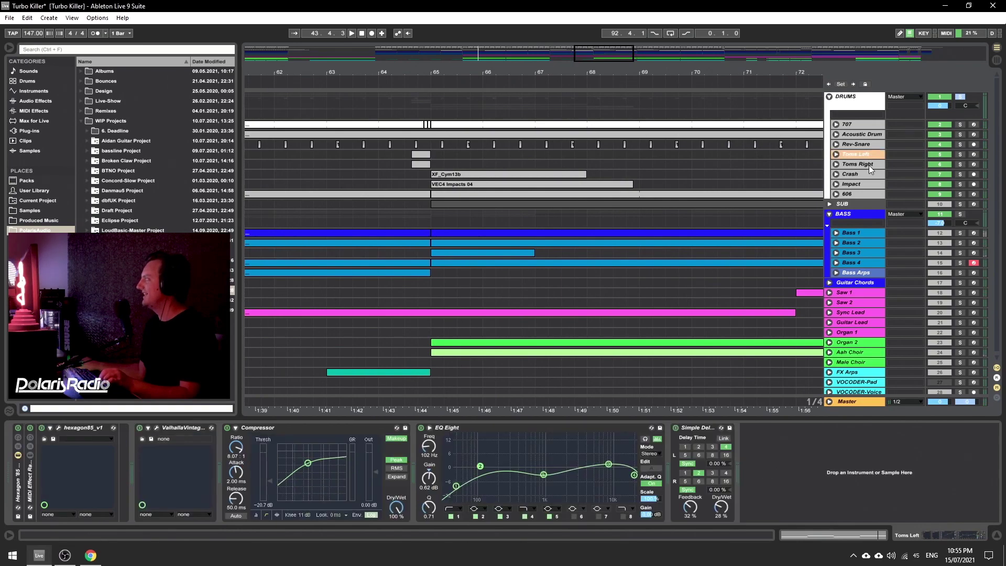
left_click(870, 165)
left_click(960, 154)
left_click(960, 164, "ctrl")
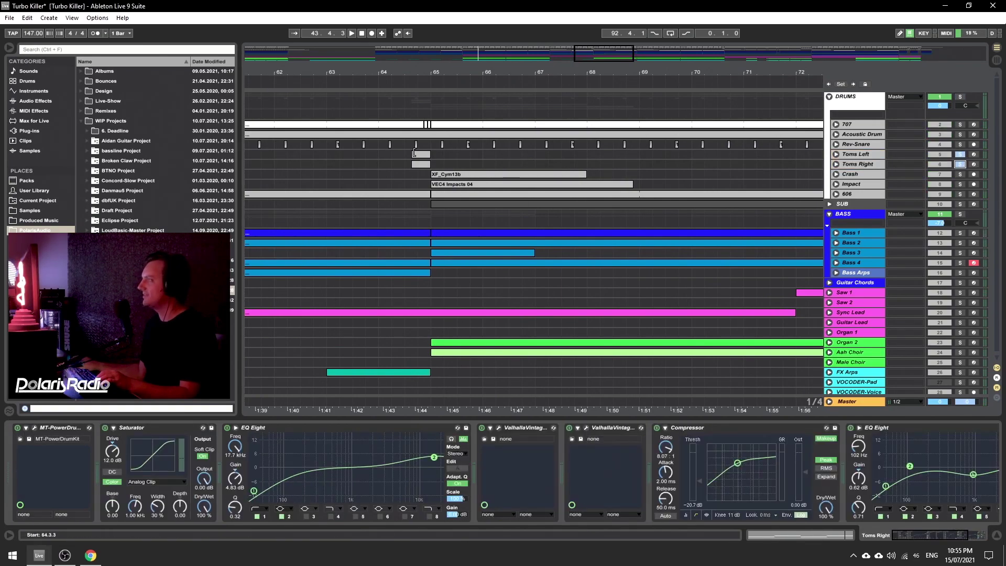
left_click(431, 154)
key("space")
Play the soloed tom fills at bar 103 and around bar 122.
left_click_drag(642, 53, 849, 58)
left_click(416, 157)
key("space")
key("space")
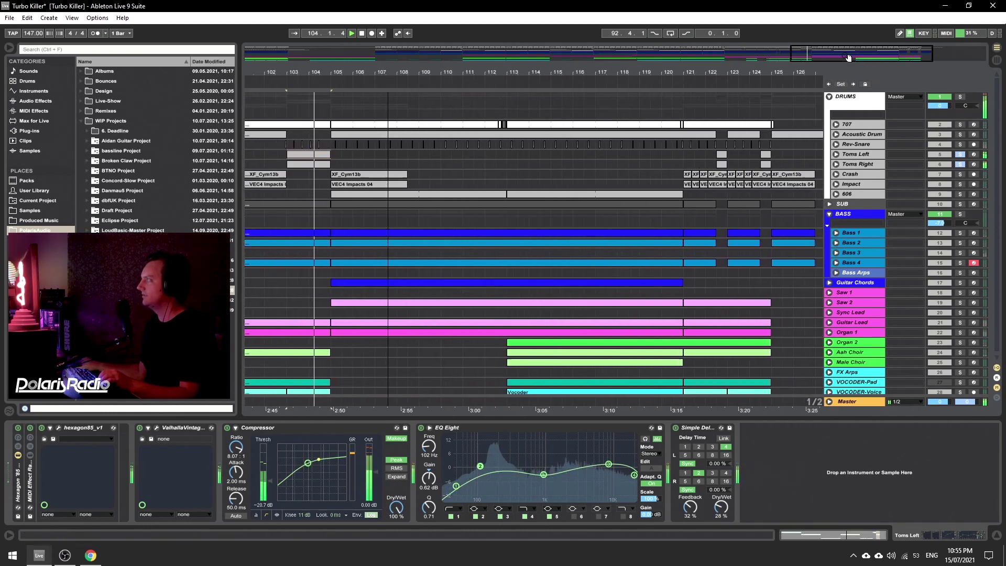
left_click(722, 155)
key("space")
key("space")
key("space")
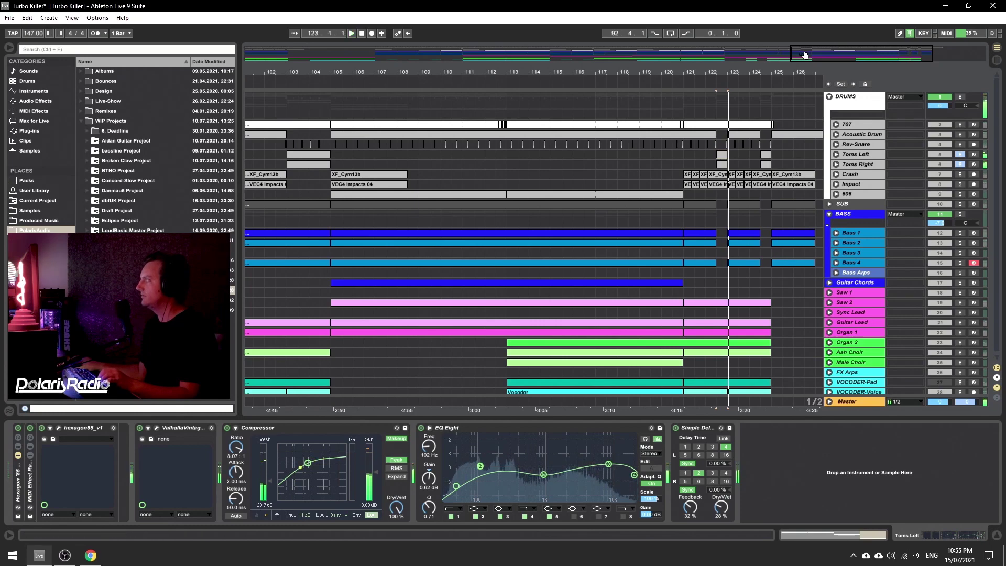
Unfold the Toms Left and Toms Right tracks and play only the Toms Left clip from bar 103.
mouse_move(805, 53)
left_mouse_down()
mouse_move(792, 60)
mouse_move(813, 62)
left_mouse_up()
left_click(661, 154)
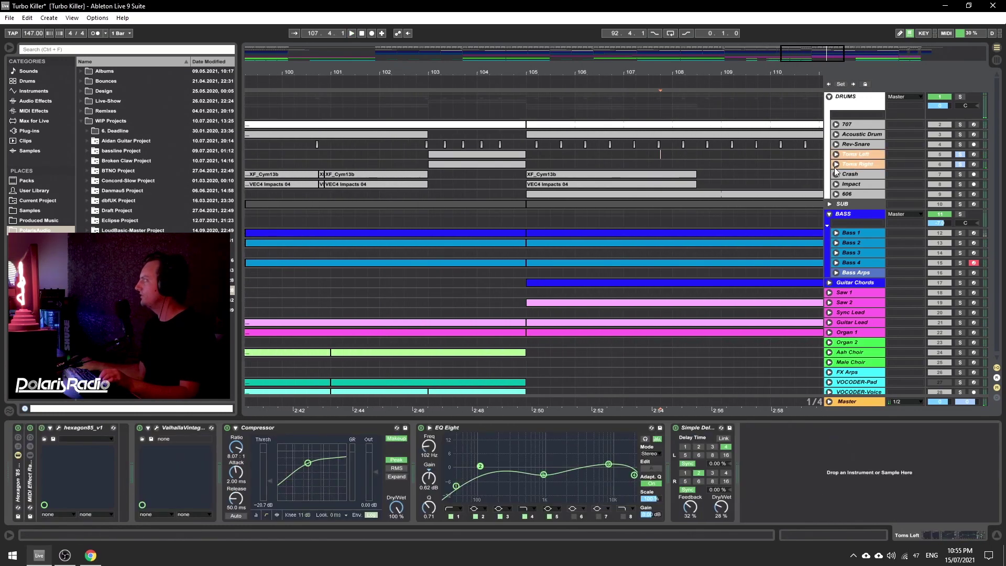
left_click(856, 167, "shift")
key("a")
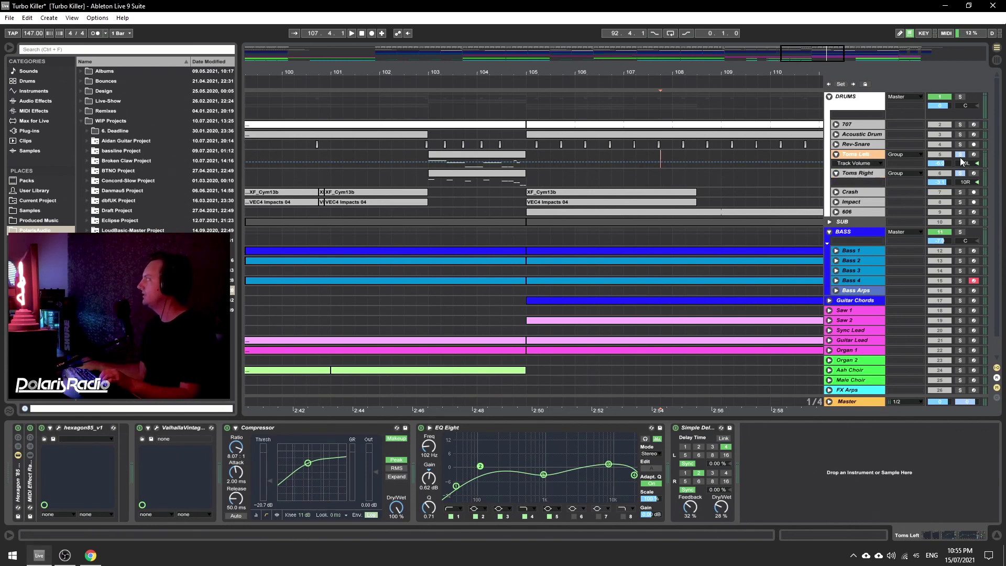
left_click(489, 157)
key("space")
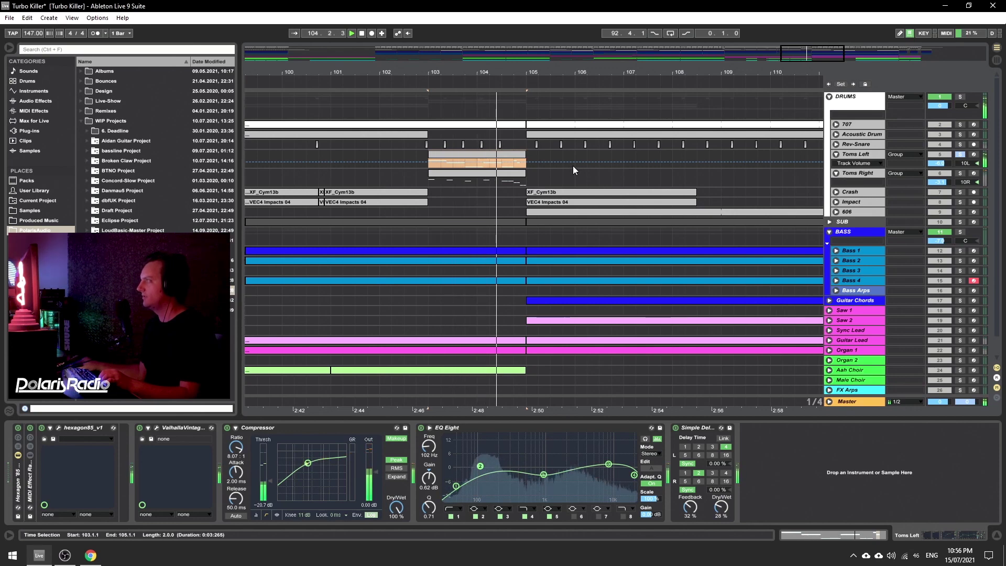
left_click(938, 163)
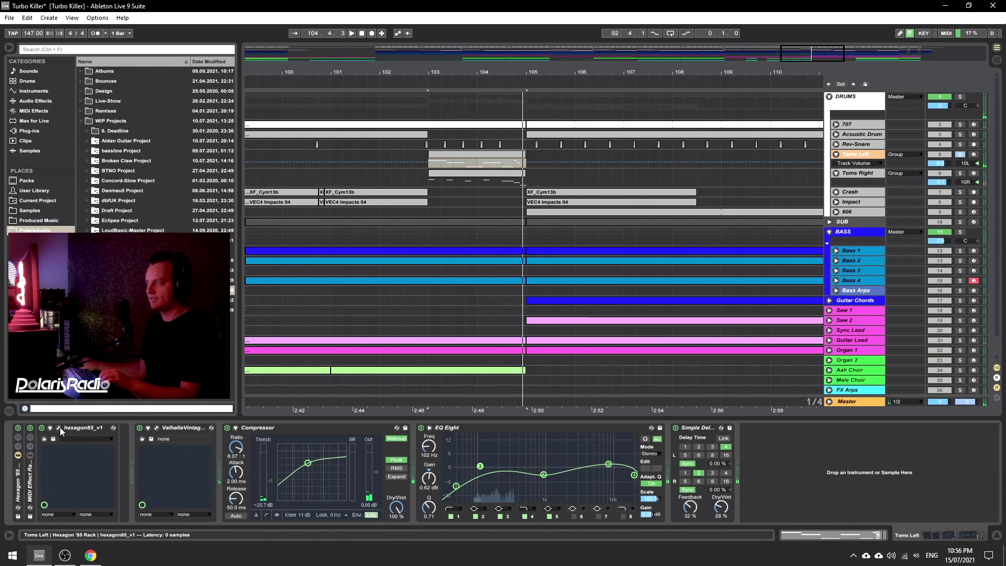
View the hexagon85_v1 instrument on Toms Left, close it and select the track's Compressor.
left_click(59, 427)
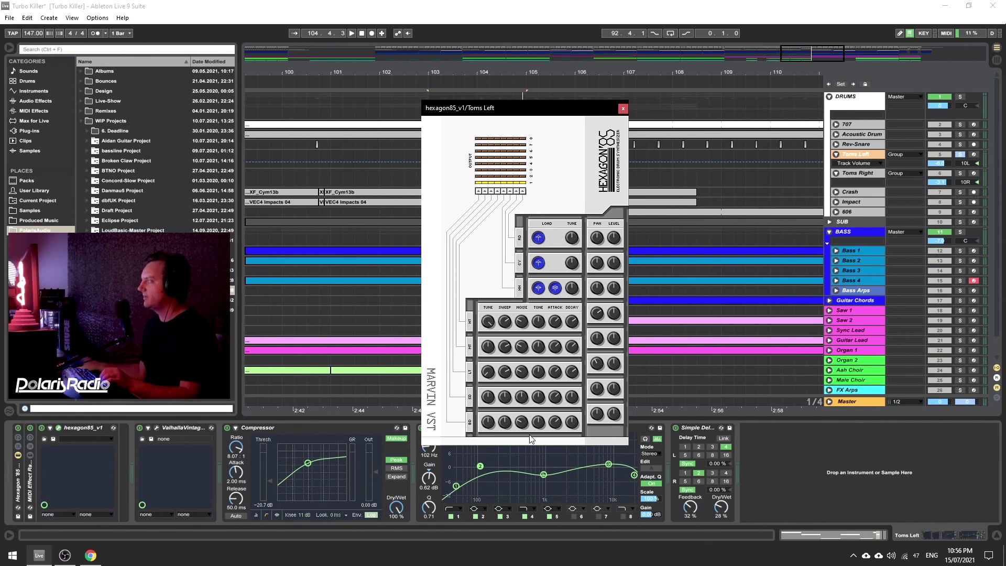
left_click(624, 109)
left_click(266, 429)
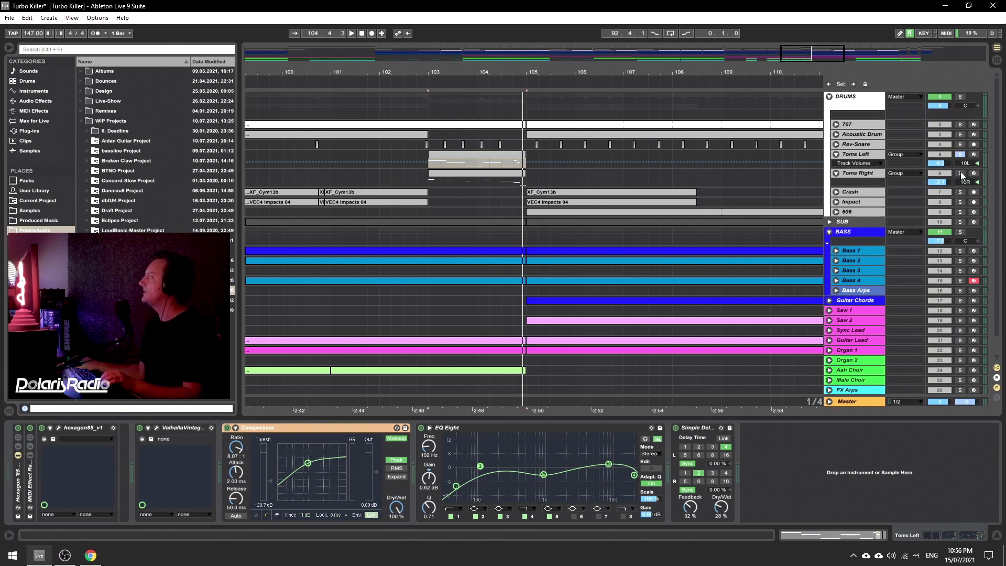
Open the MT-PowerDrumKit instrument on Toms Right and play that track's clip soloed from bar 103.
left_click(864, 175)
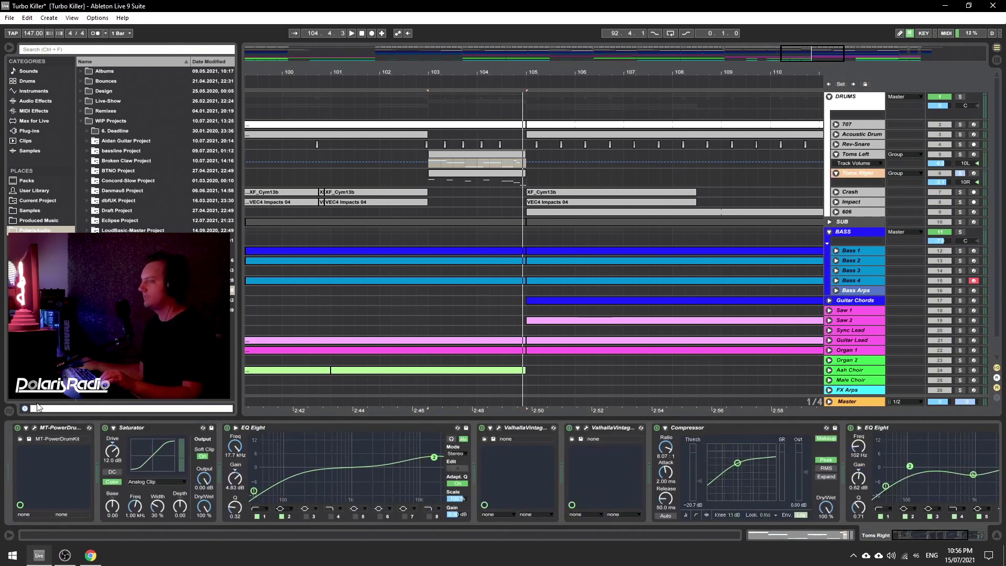
left_click(35, 427)
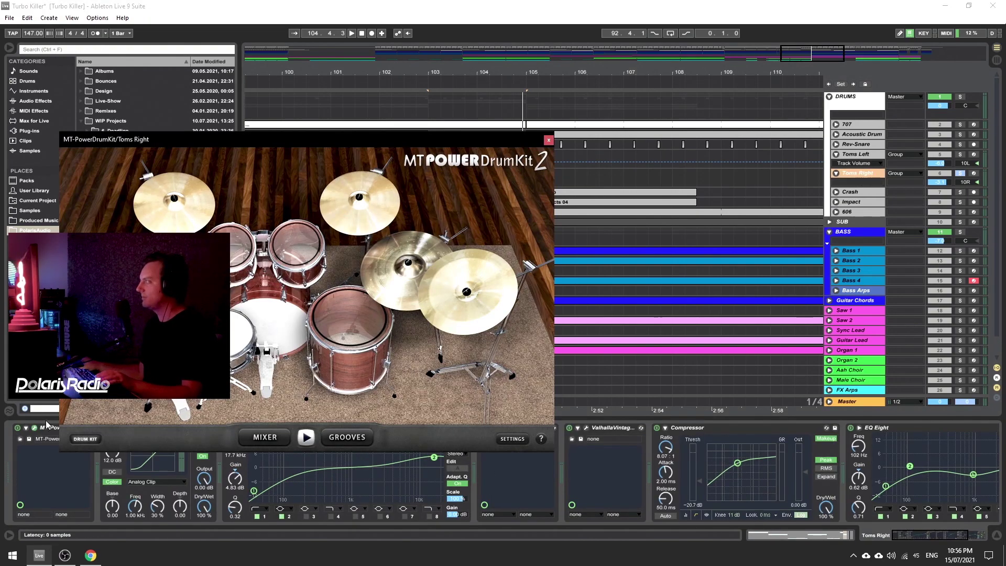
left_click_drag(381, 139, 616, 208)
left_click(515, 182)
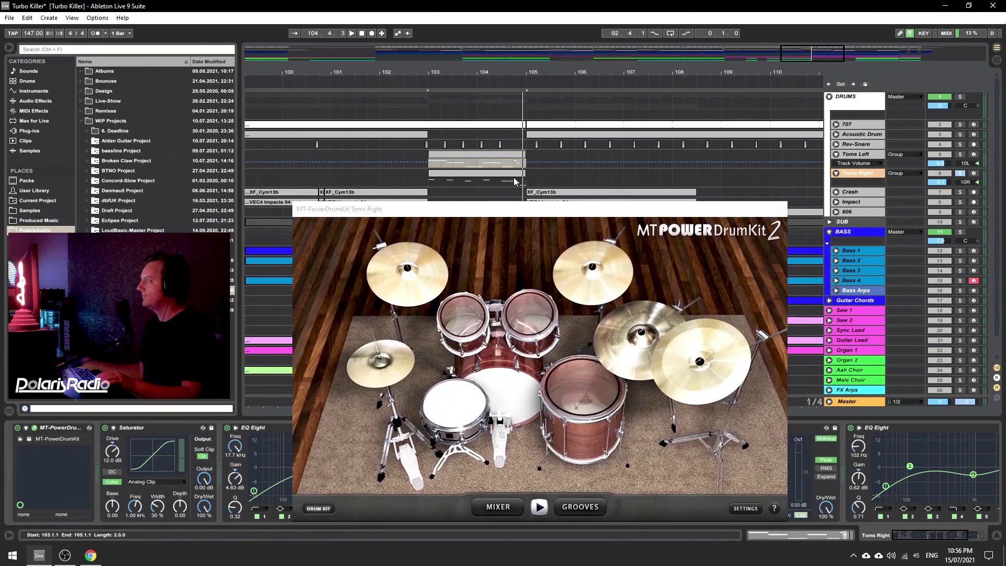
key("space")
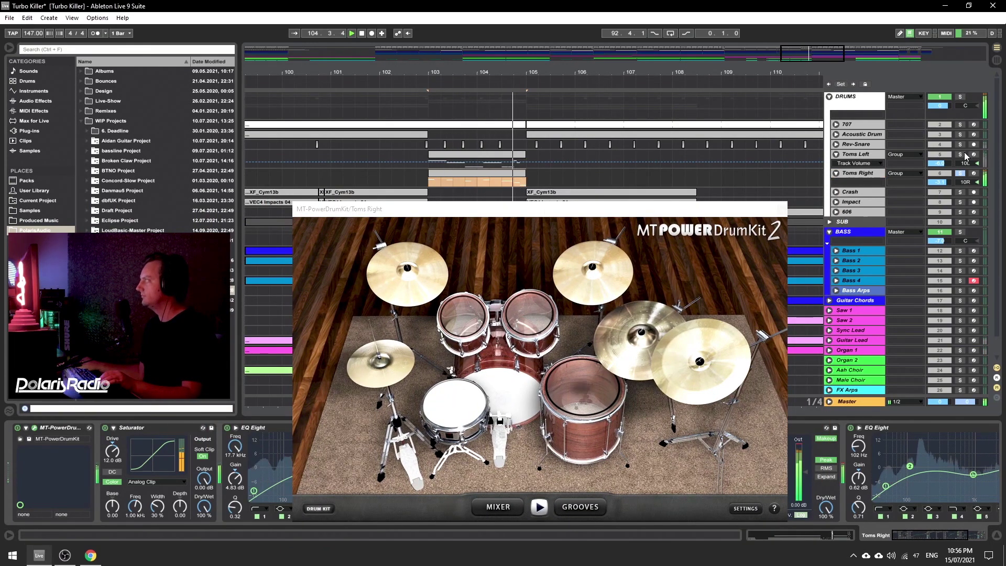
key("space")
Solo the DRUMS group, play it from bar 103 and close the Toms Right instrument window.
left_click(961, 97)
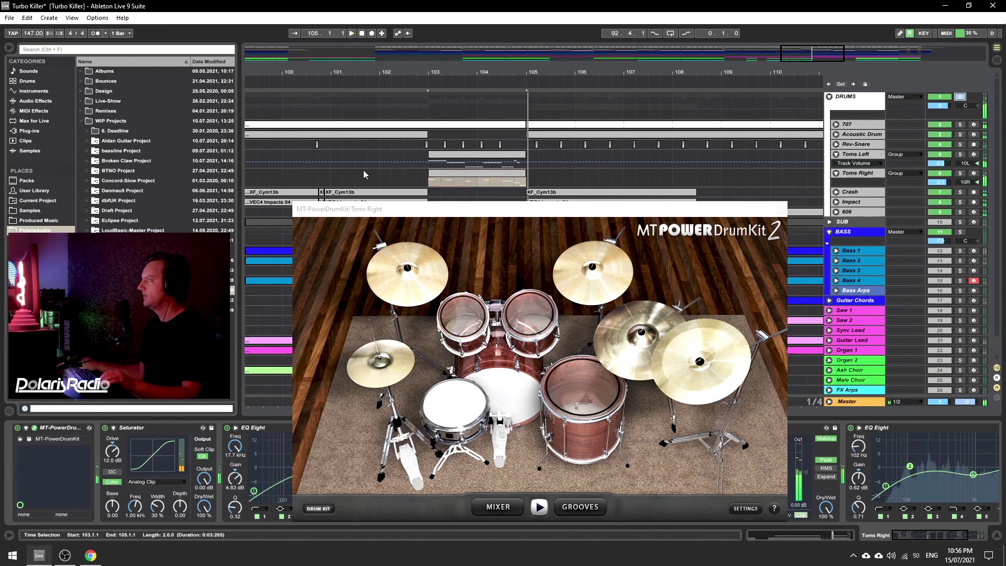
left_click(416, 151)
key("space")
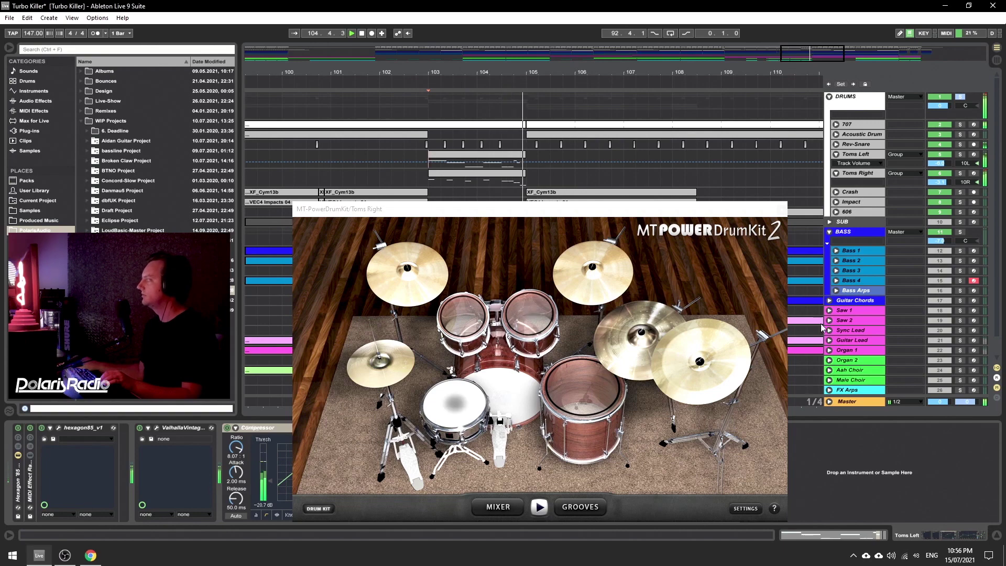
left_click(780, 209)
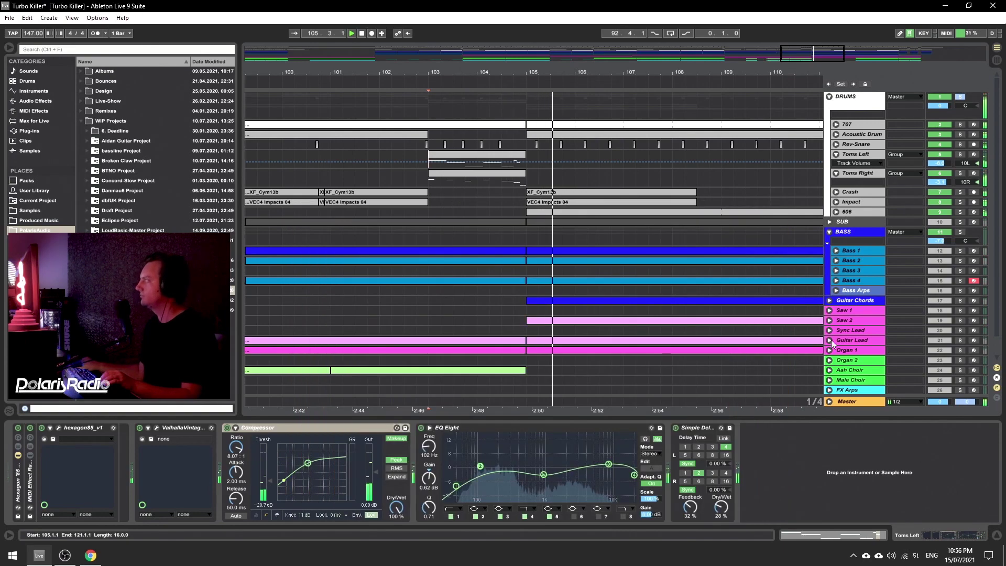
Hide the device view, solo only the Impact track and play its VEC4 Impacts 04 clip at bar 57.
left_click(997, 536)
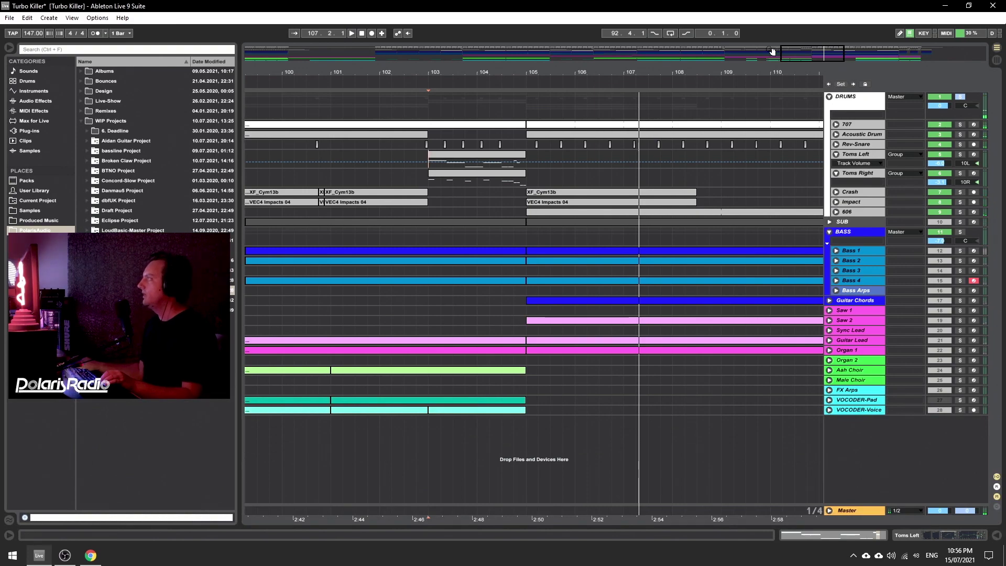
left_click_drag(804, 56, 805, 18)
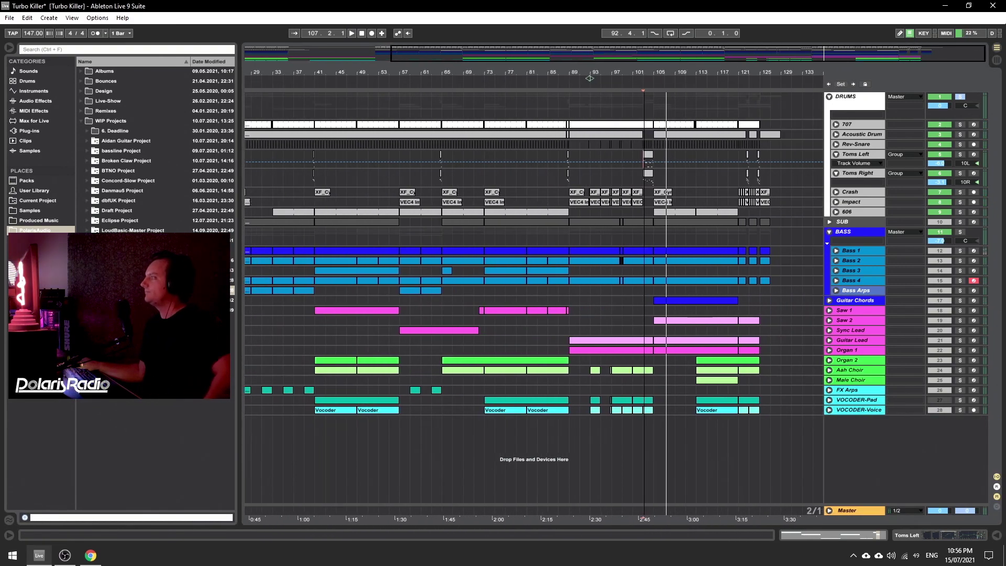
left_click_drag(590, 78, 603, 57)
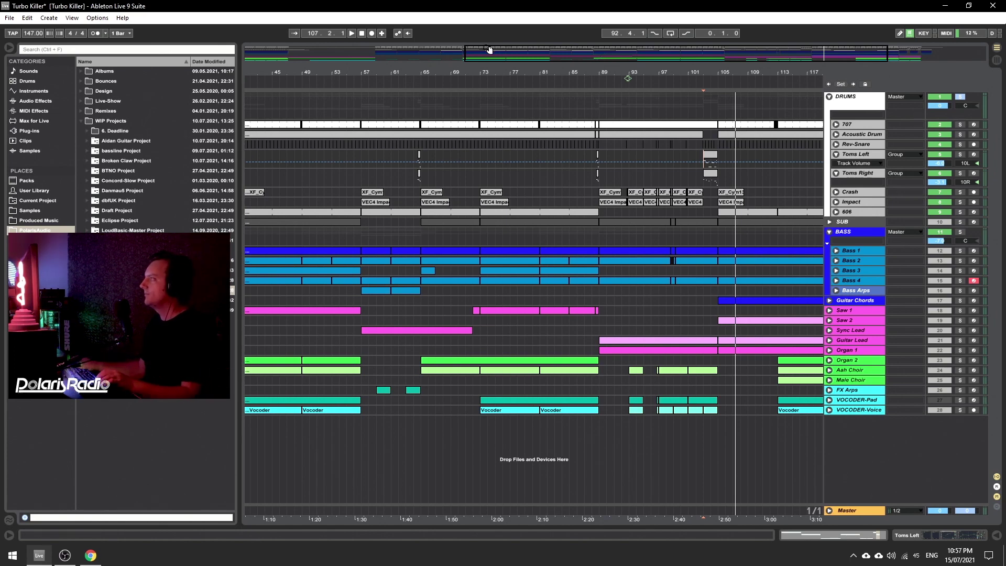
left_click_drag(489, 51, 491, 105)
left_click(590, 203)
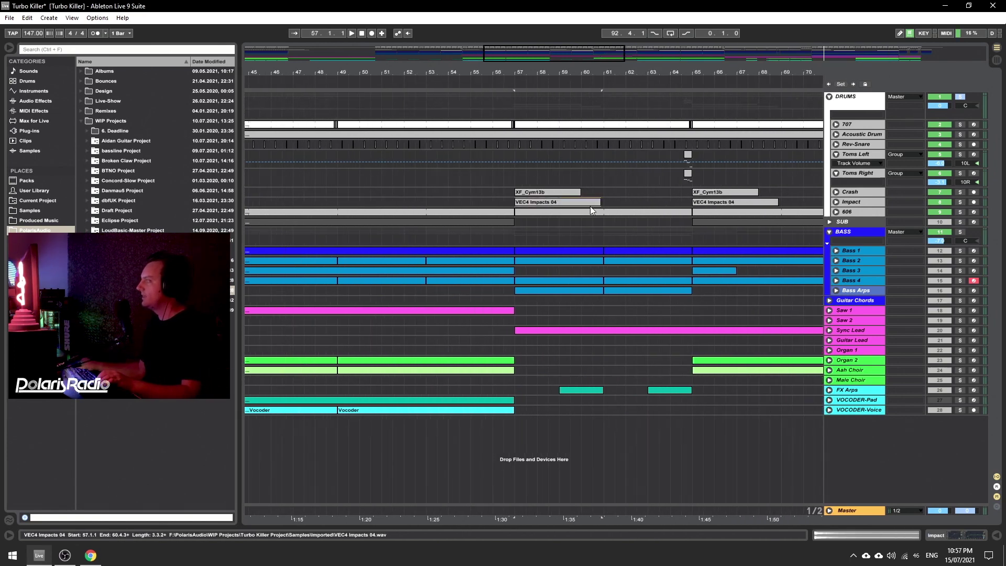
left_click(961, 202)
key("space")
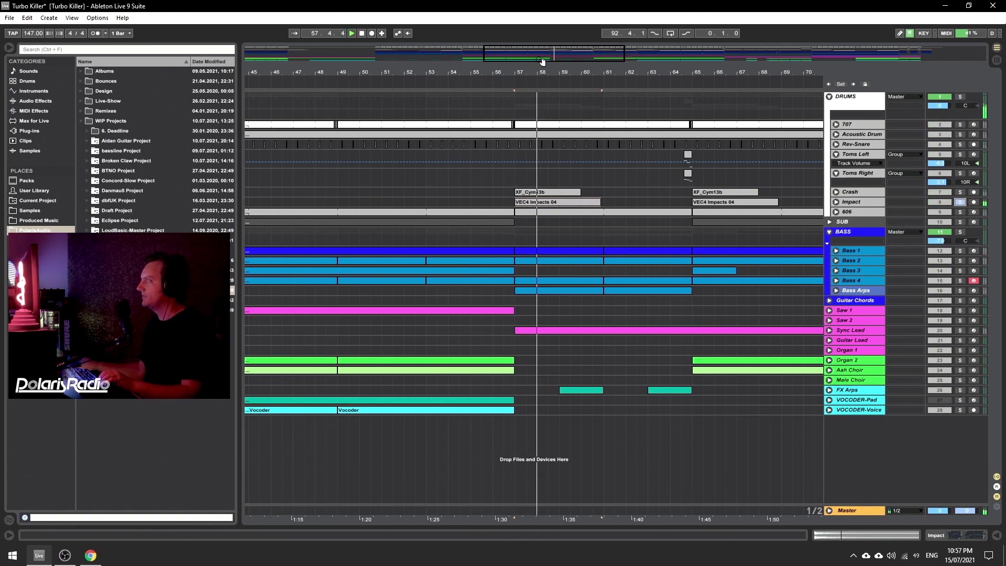
left_click_drag(539, 60, 537, 24)
key("space")
Add the Crash track to the Impact solo and play both from the start of the song.
left_click_drag(257, 54, 257, 103)
left_click(252, 203)
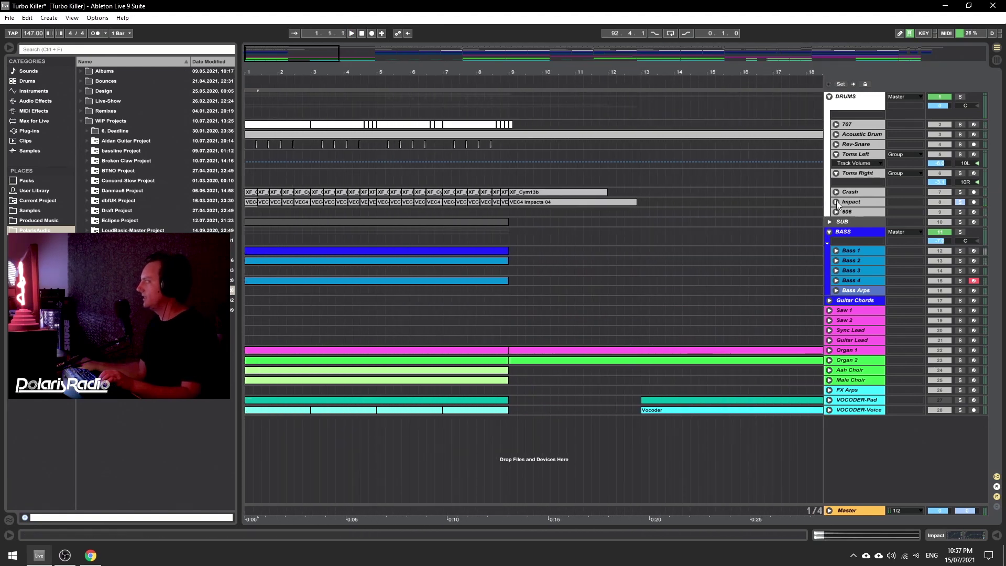
left_click(836, 202)
left_click(836, 202)
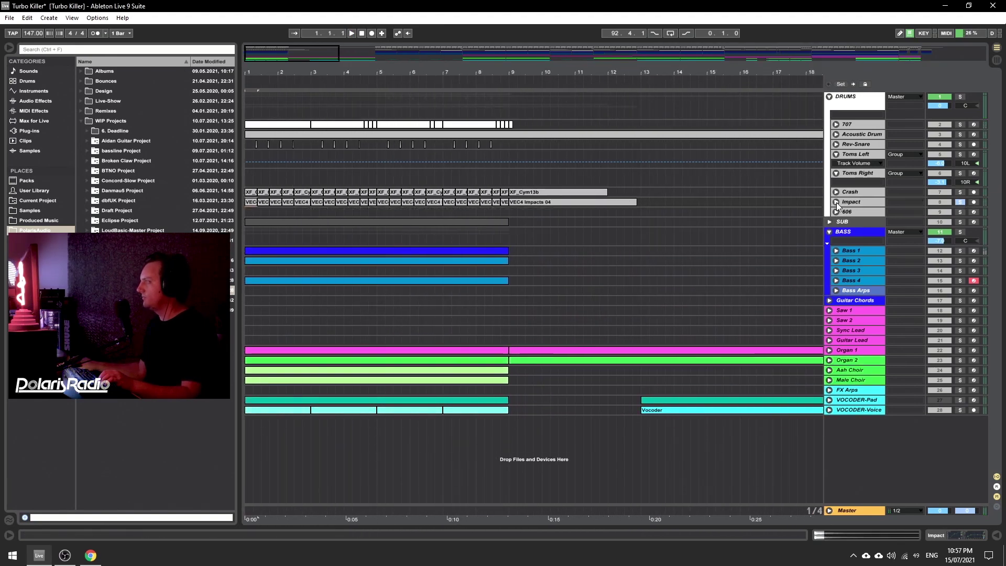
left_click(960, 192, "ctrl")
key("space")
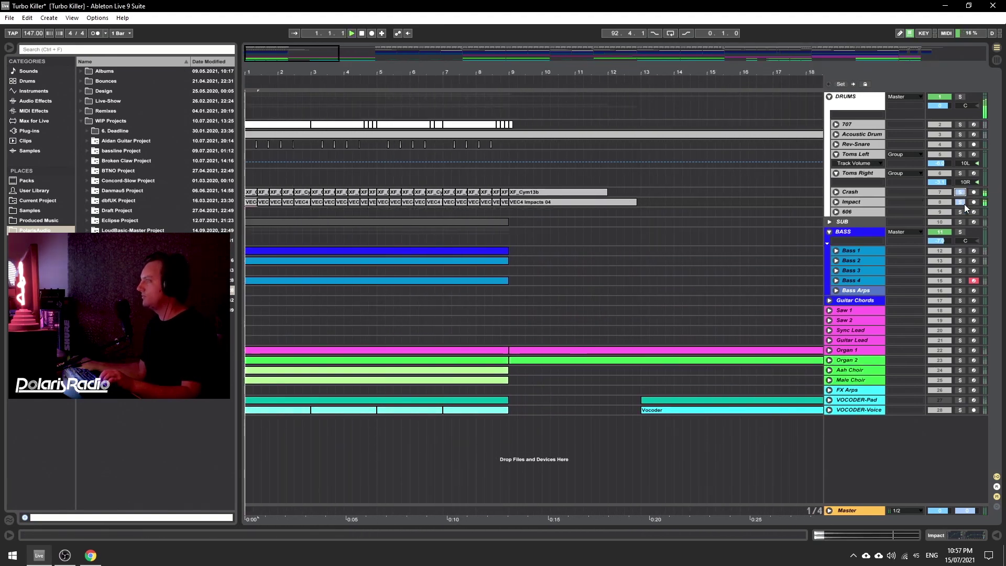
Solo the full DRUMS group and play it from bar 1.
left_click(960, 96)
key("space")
key("space")
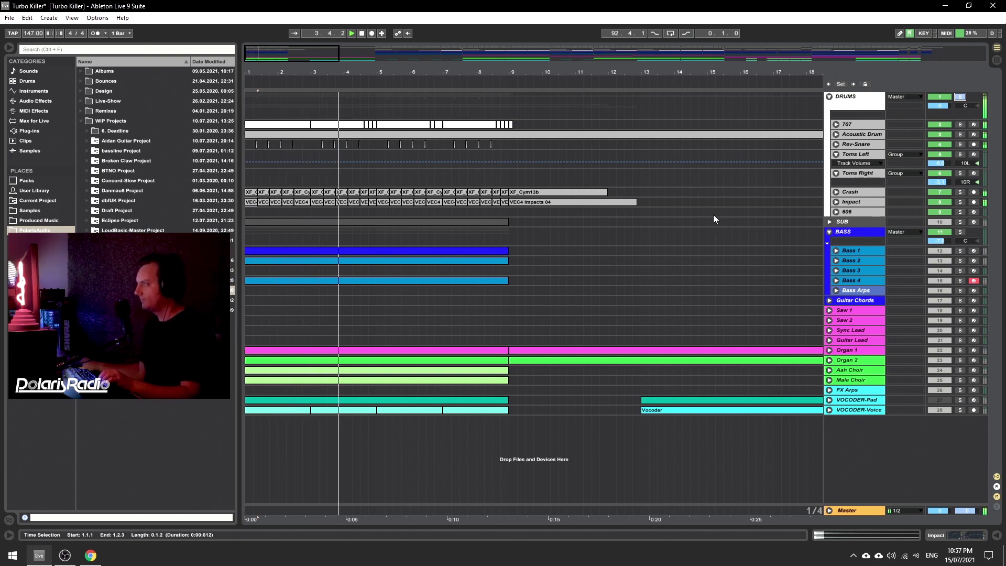
Fold the Toms Left and Toms Right tracks and collapse the DRUMS group.
left_click(853, 154)
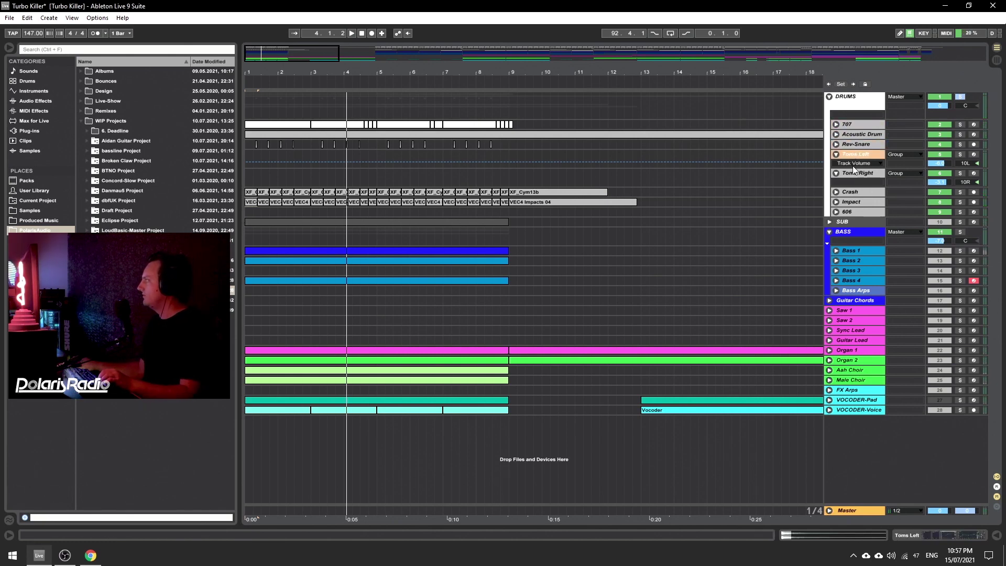
double_click(278, 57)
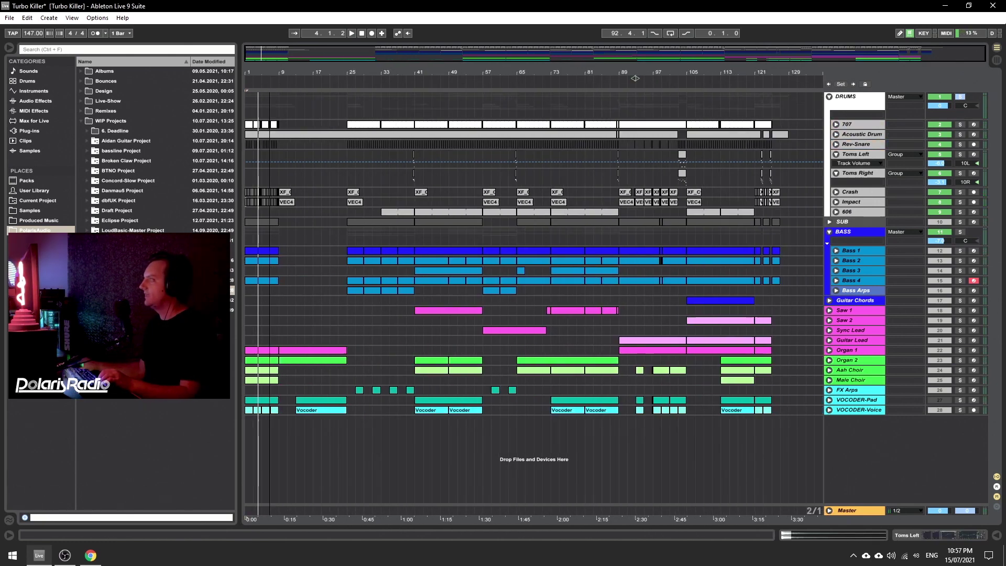
left_click(837, 156)
left_click(835, 166)
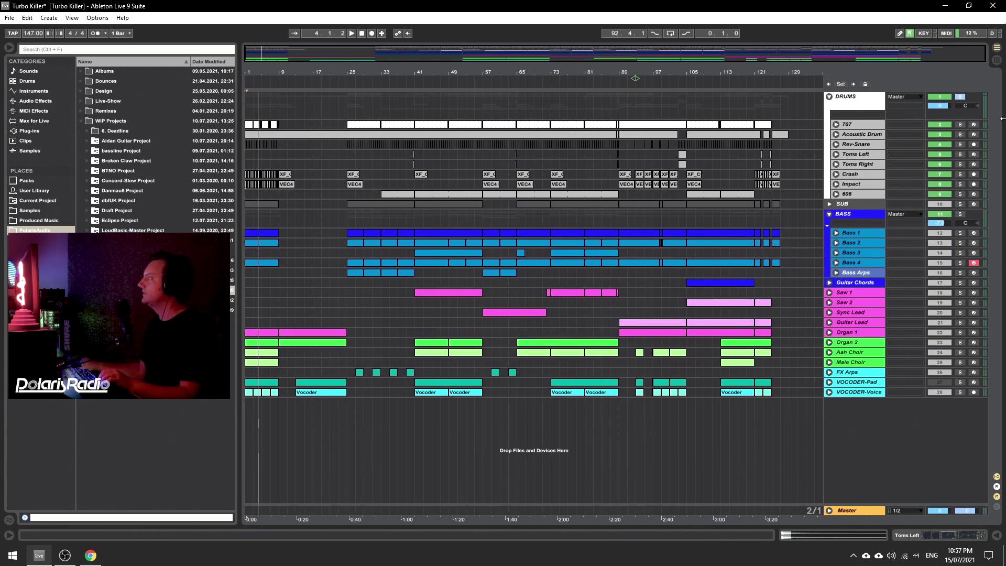
left_click(830, 97)
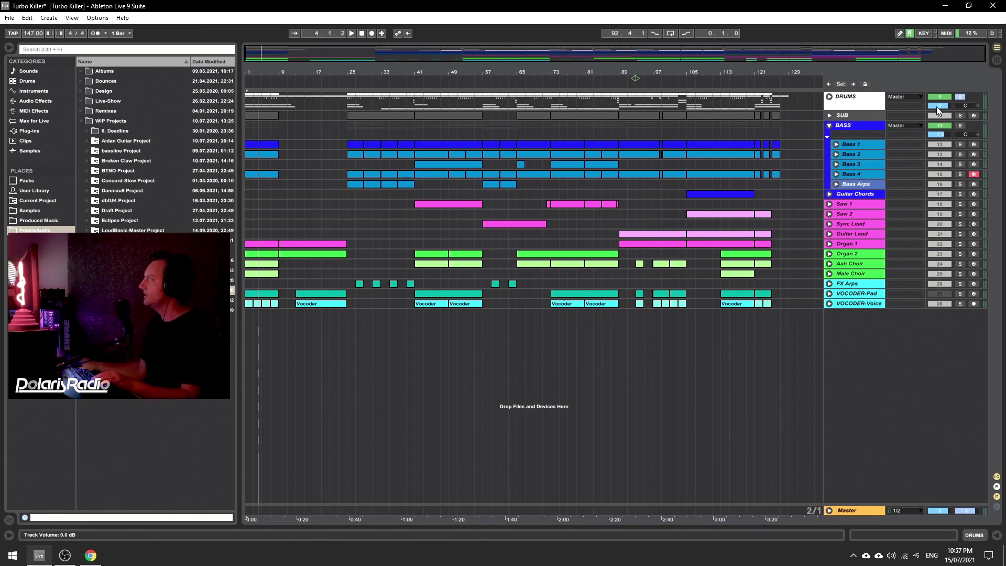
Unfold the SUB and Bass 1 tracks and select the SUB clip spanning bars 41 to 57.
left_click(831, 116)
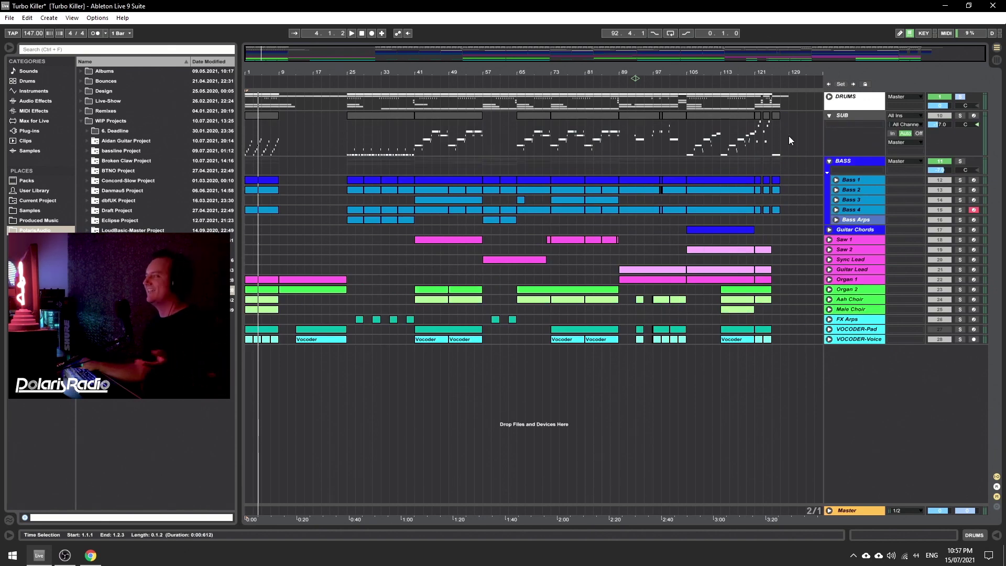
left_click_drag(433, 52, 433, 76)
left_click(837, 180)
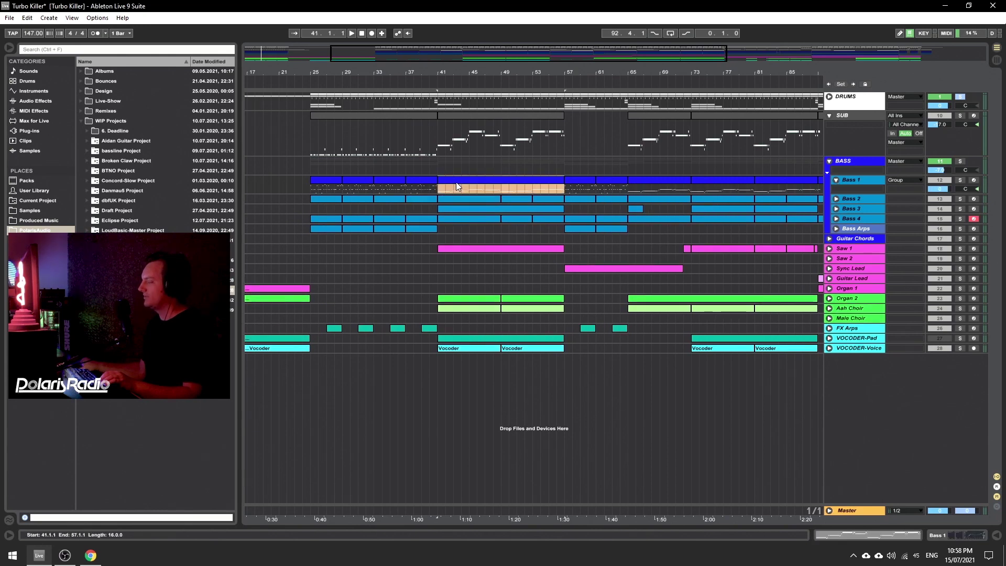
left_click(462, 118)
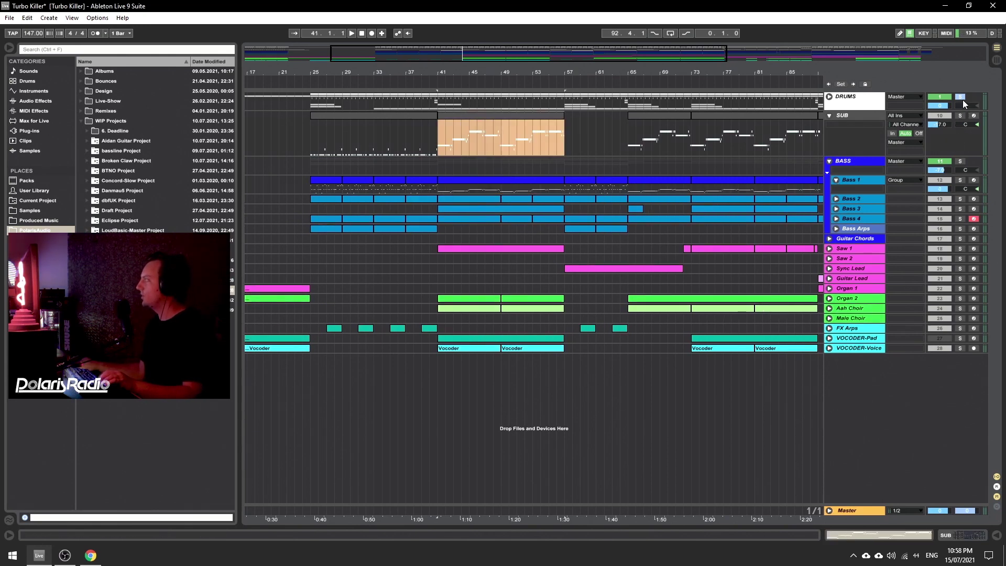
Play the full mix from bar 41 with the DRUMS solo off to hear the SUB in context.
left_click_drag(419, 72, 312, 100)
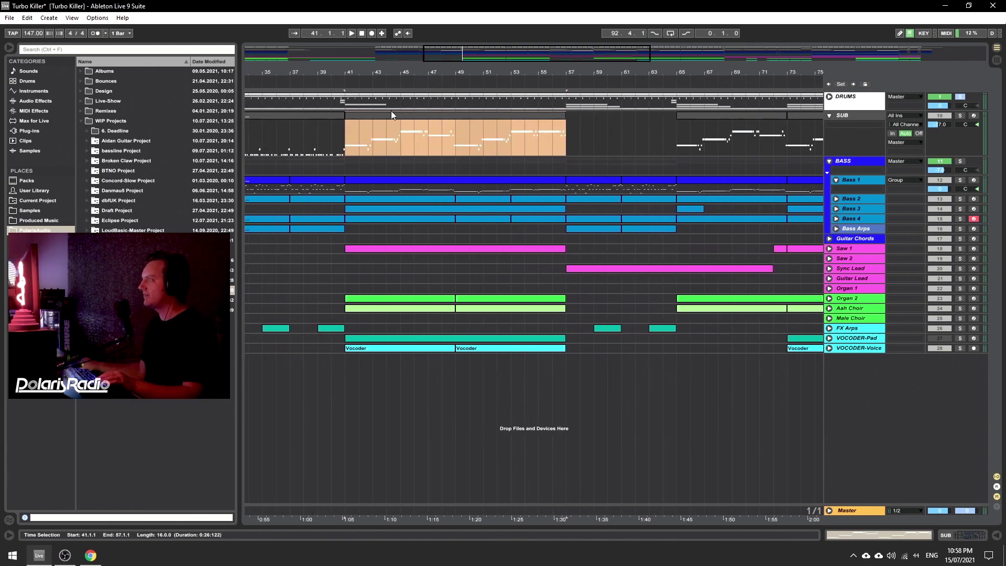
key("space")
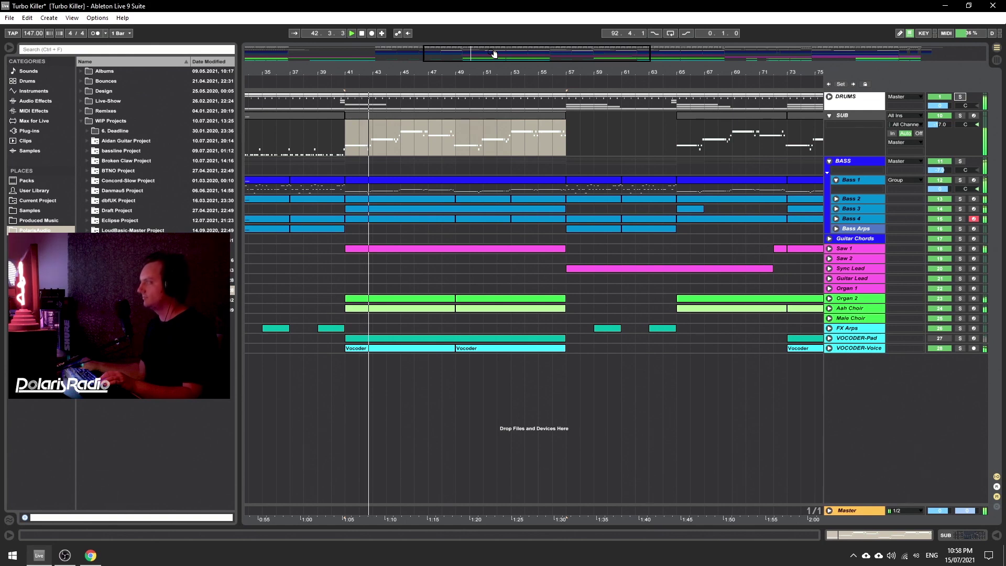
left_click_drag(493, 53, 482, 72)
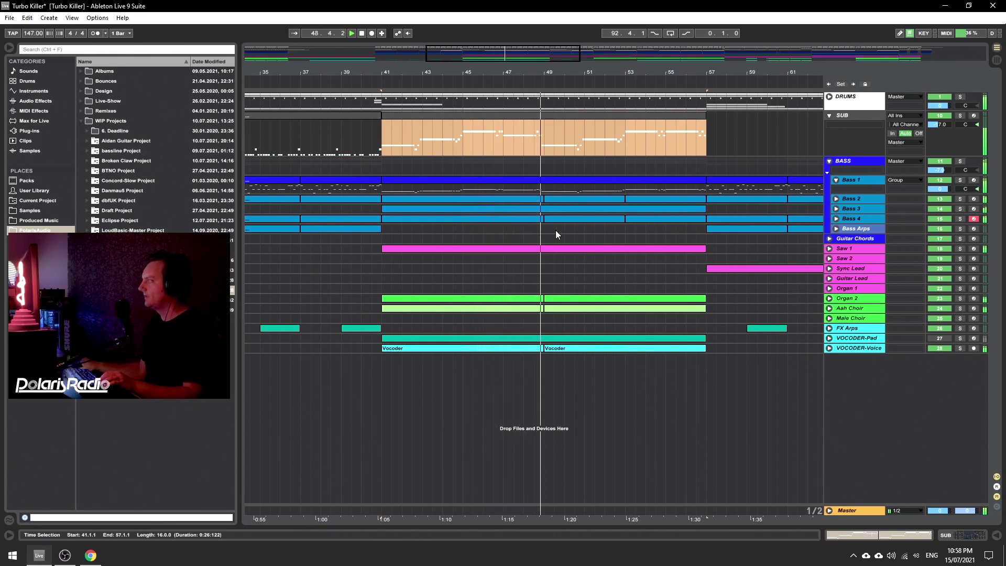
key("space")
Solo the SUB track together with the BASS group and play bars 41 to 49.
left_click(443, 218)
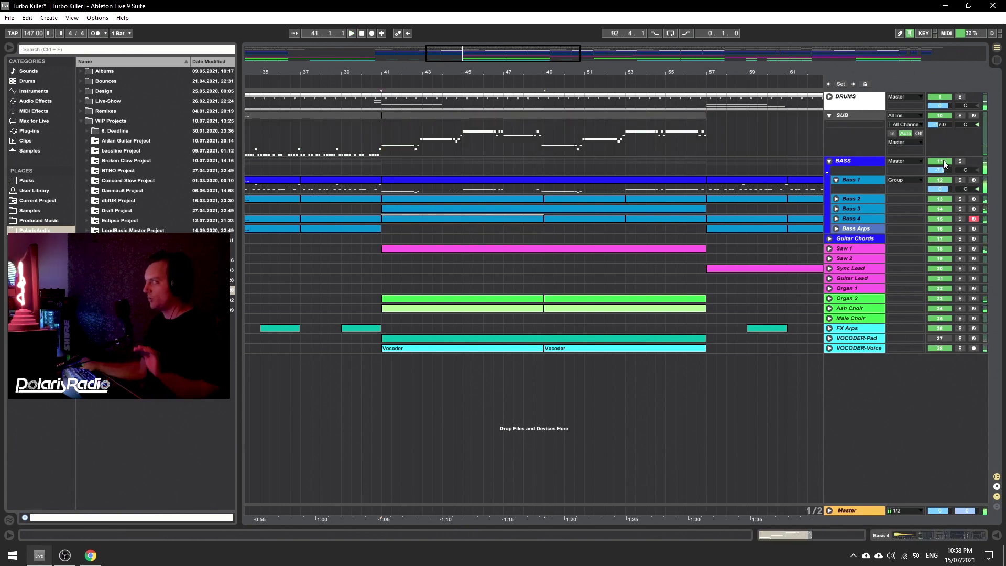
left_click(960, 115)
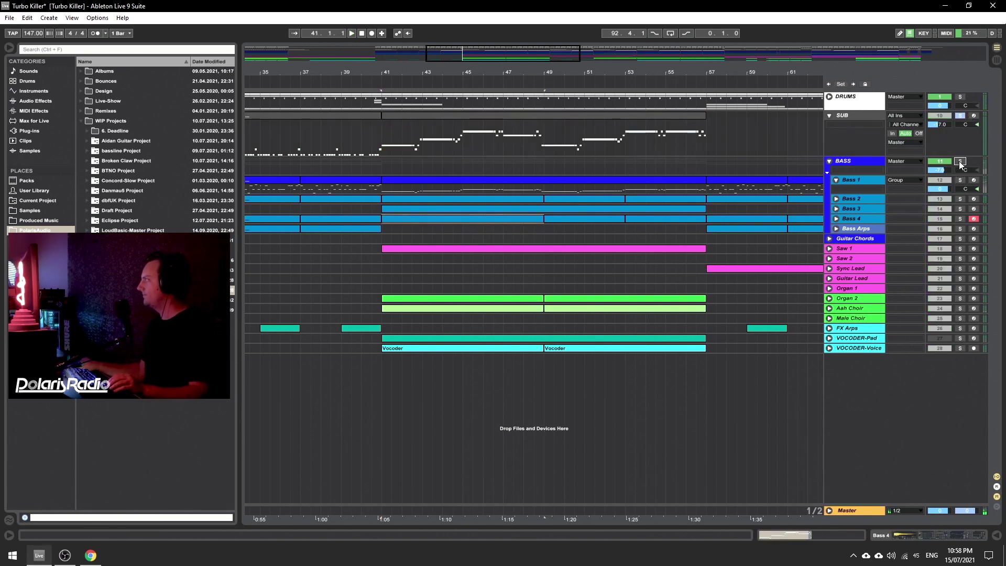
left_click(960, 162)
key("space")
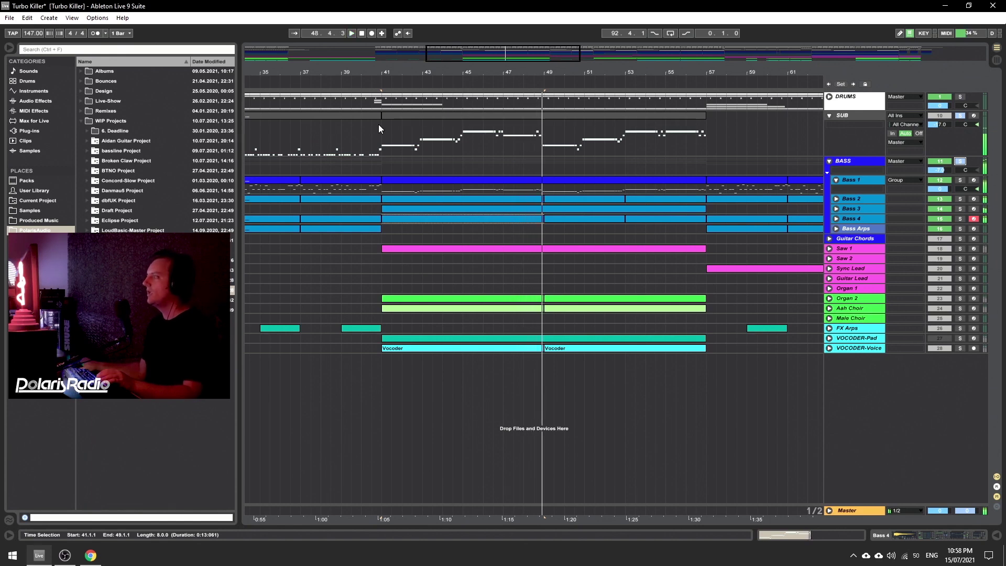
Open the notes of the Bass 1 clip starting at bar 41, and play it with only Bass 1 soloed.
double_click(421, 184)
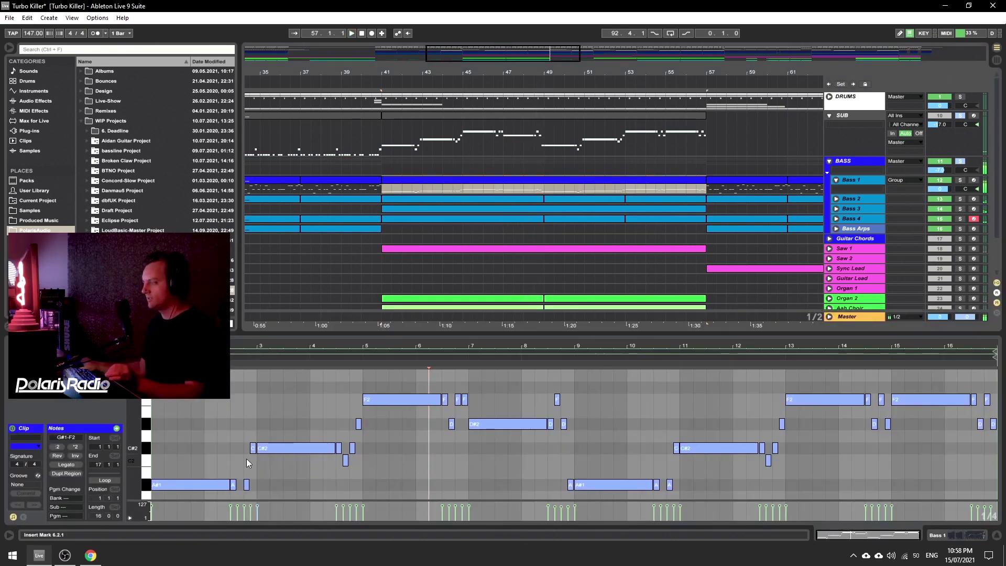
scroll(231, 470, "down", 1)
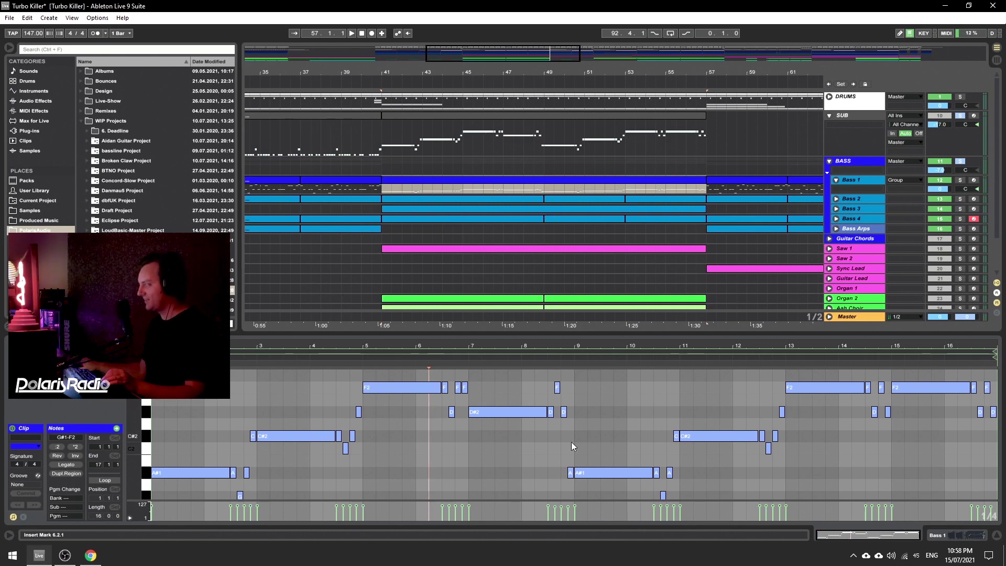
left_click(961, 181)
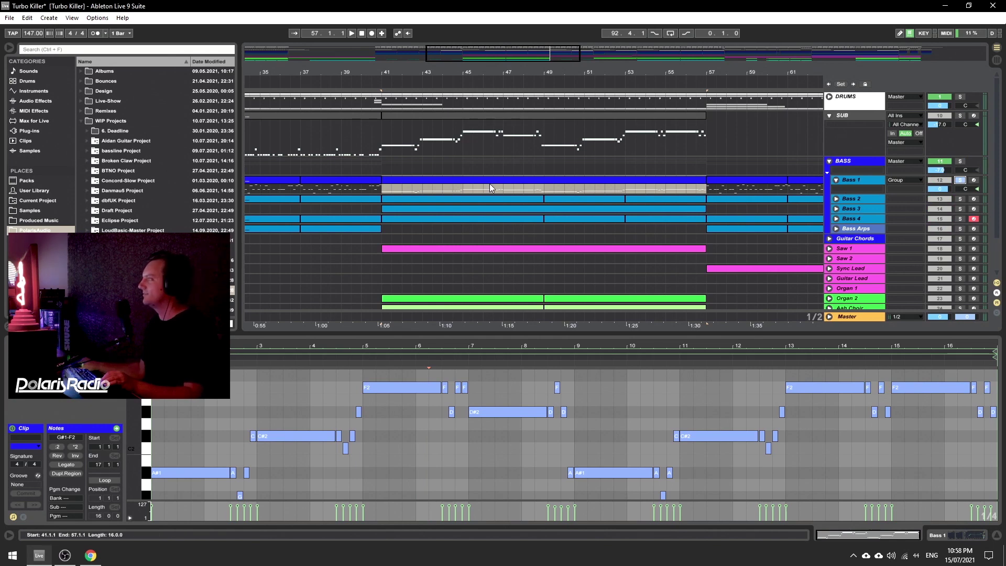
left_click(853, 181)
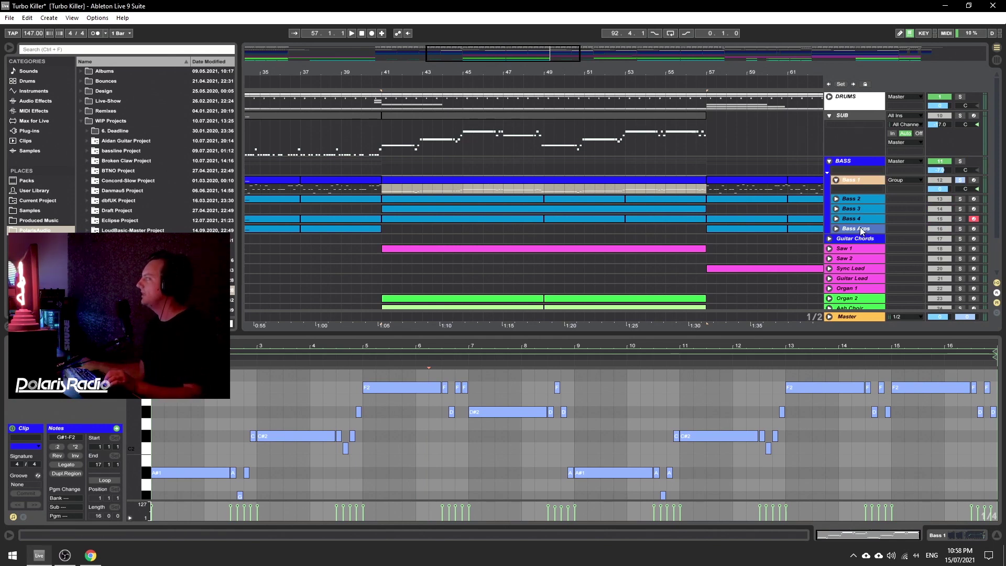
left_click(860, 227)
left_click(852, 180)
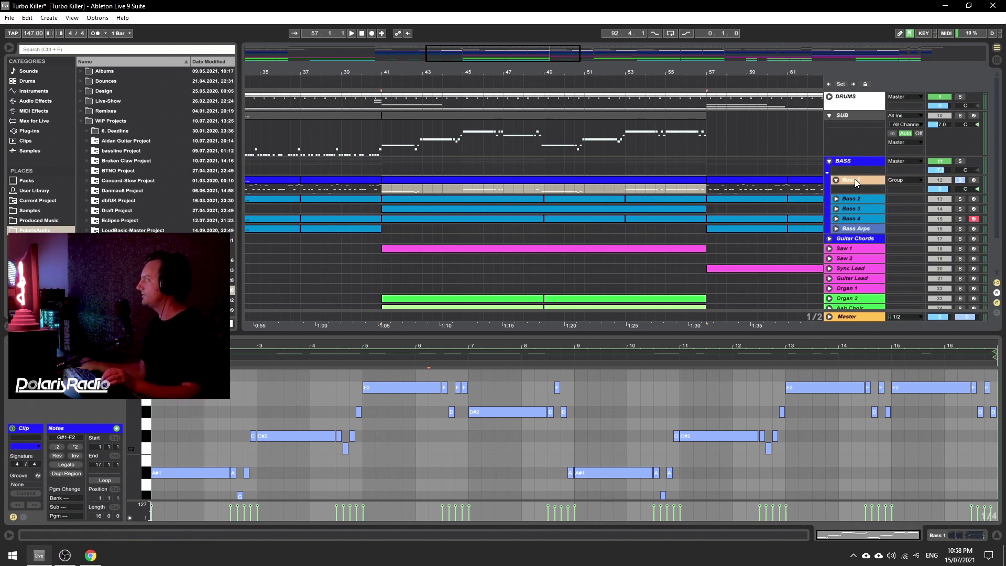
left_click(461, 185)
key("space")
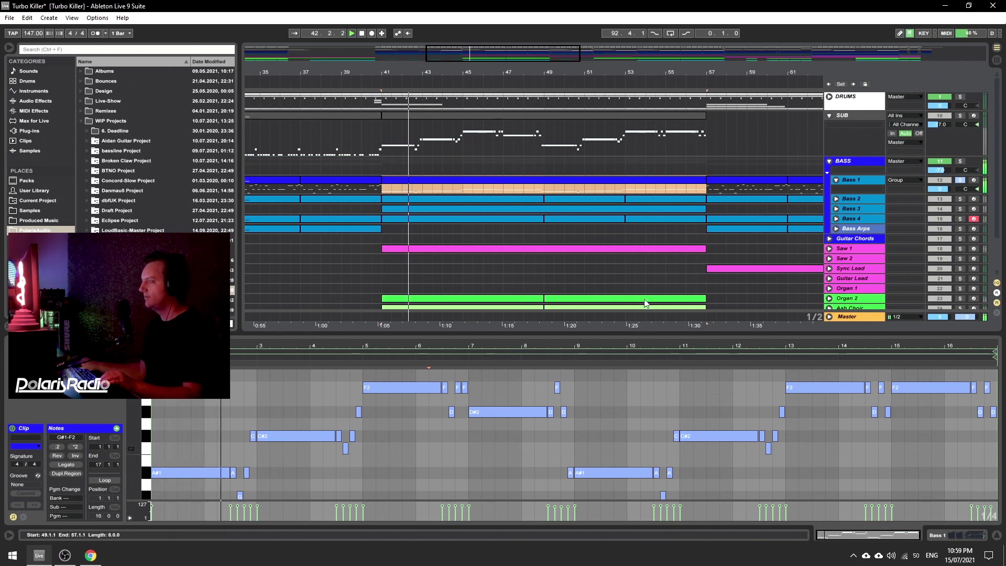
Show the Bass 1 device chain and inspect its iZotope Iris 2 and iZotope Trash 2 plug-in windows.
left_click(855, 181)
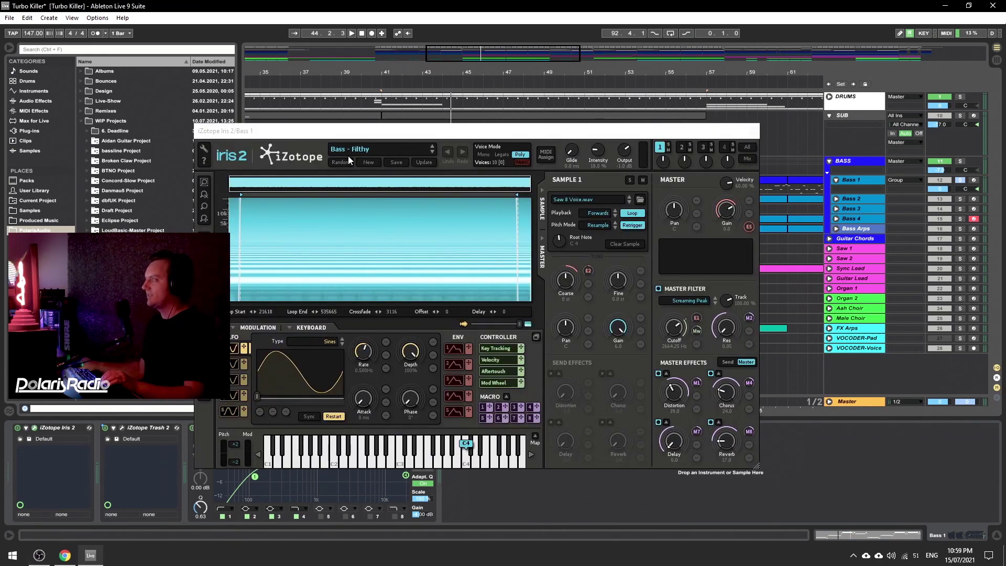
left_click(754, 131)
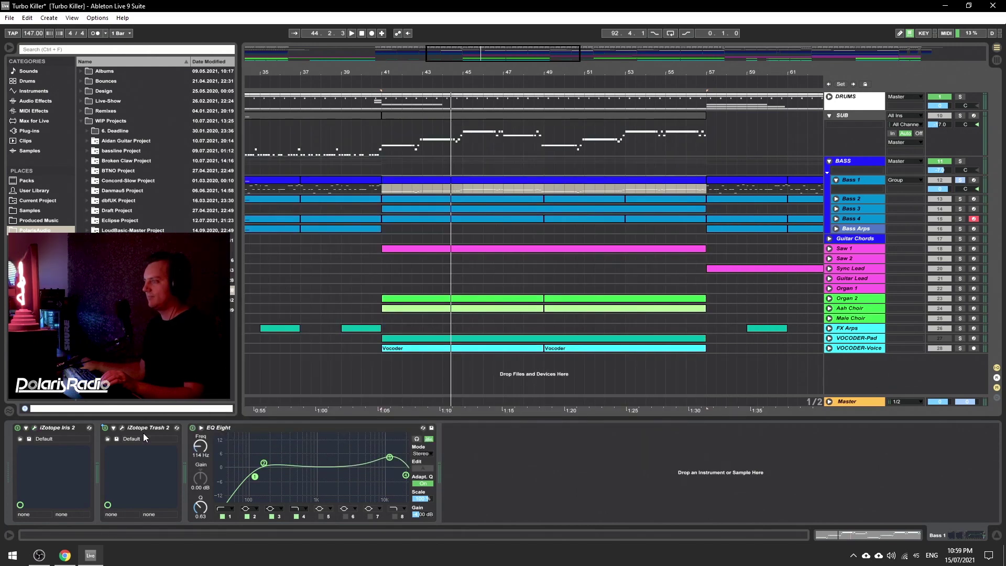
left_click(122, 430)
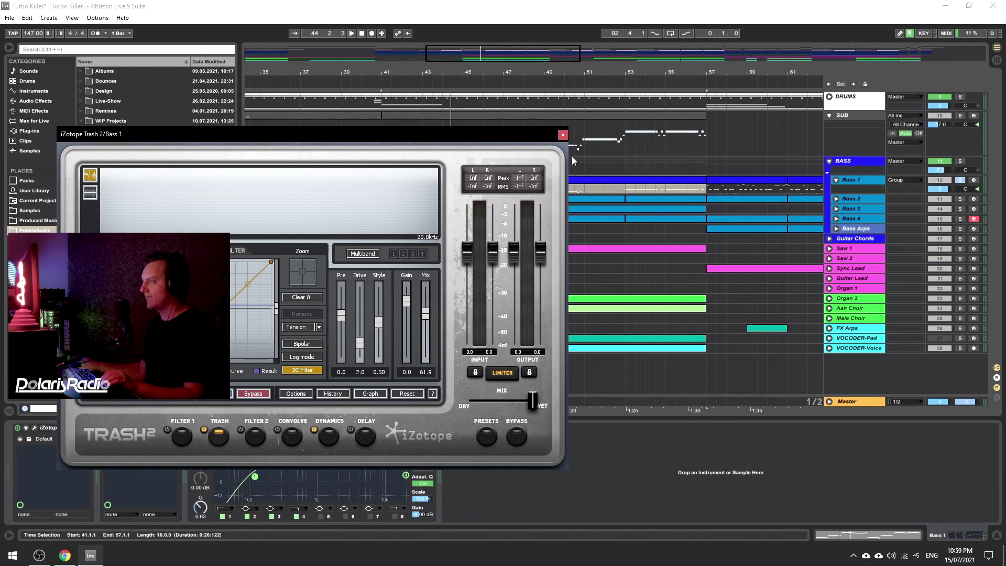
left_click(562, 136)
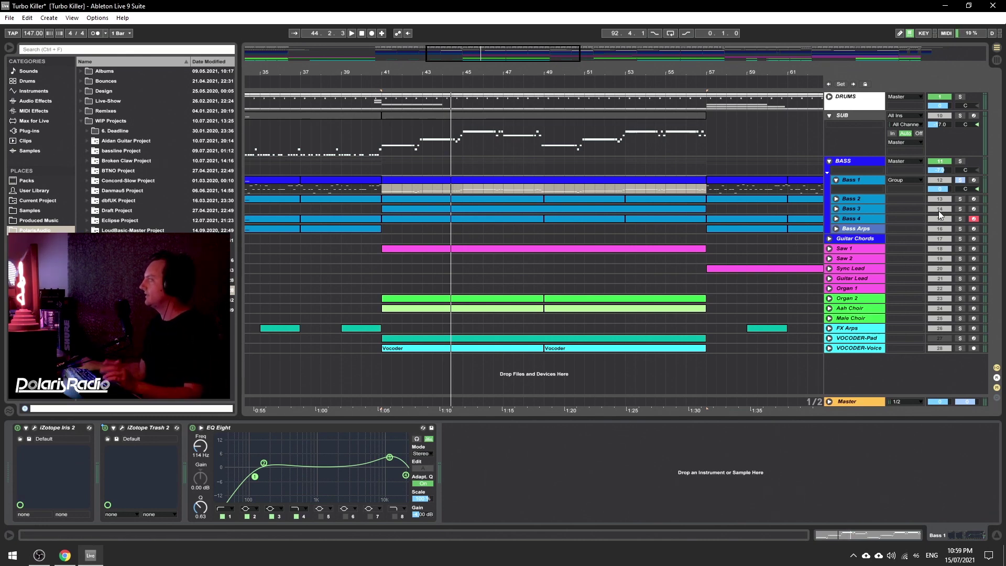
Solo only Bass 2, show its device chain and play it from bar 41.
left_click(960, 198)
left_click(873, 200)
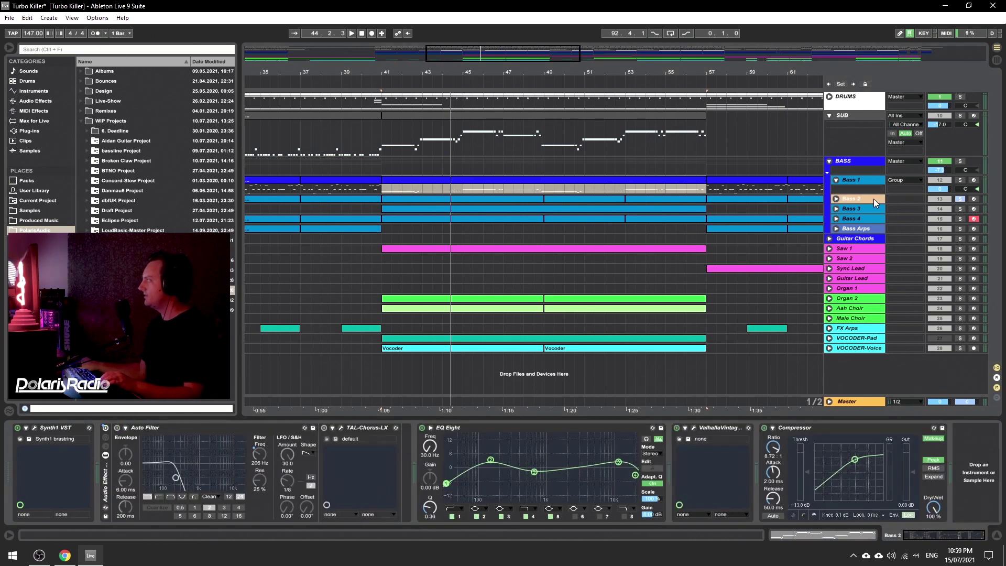
key("space")
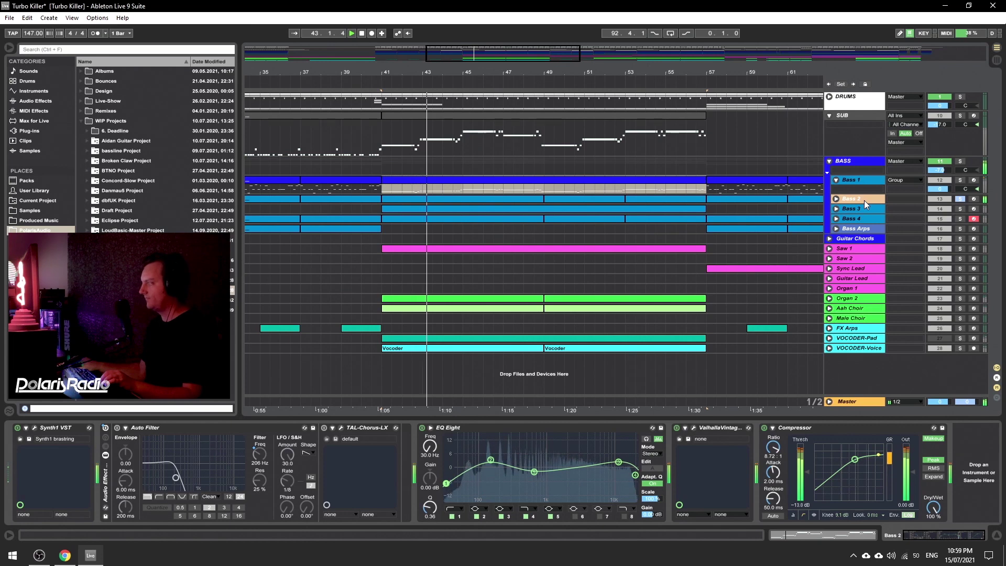
key("space")
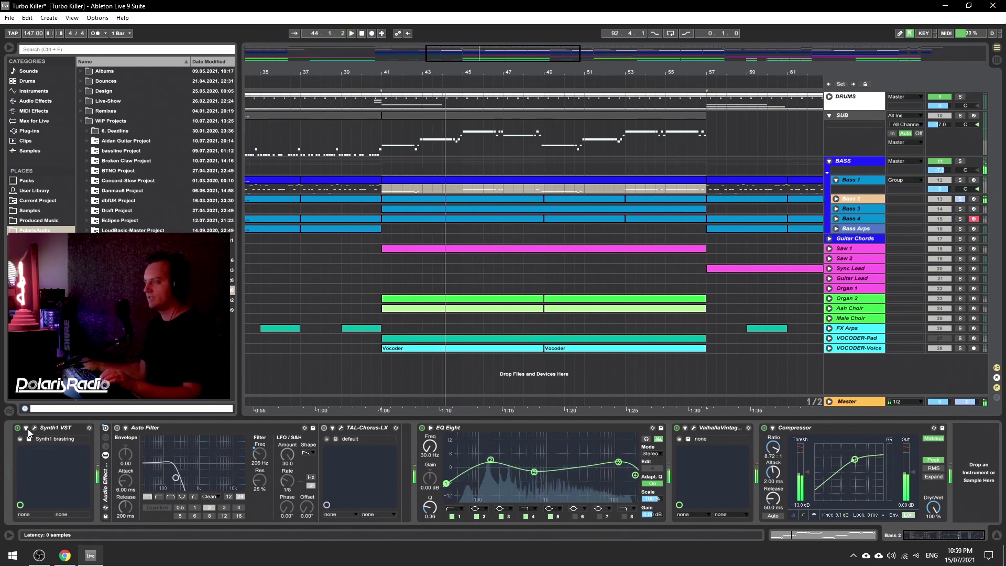
Examine the Synth1 VST settings on Bass 2 while playing the track, and close the plug-in window.
left_click(35, 428)
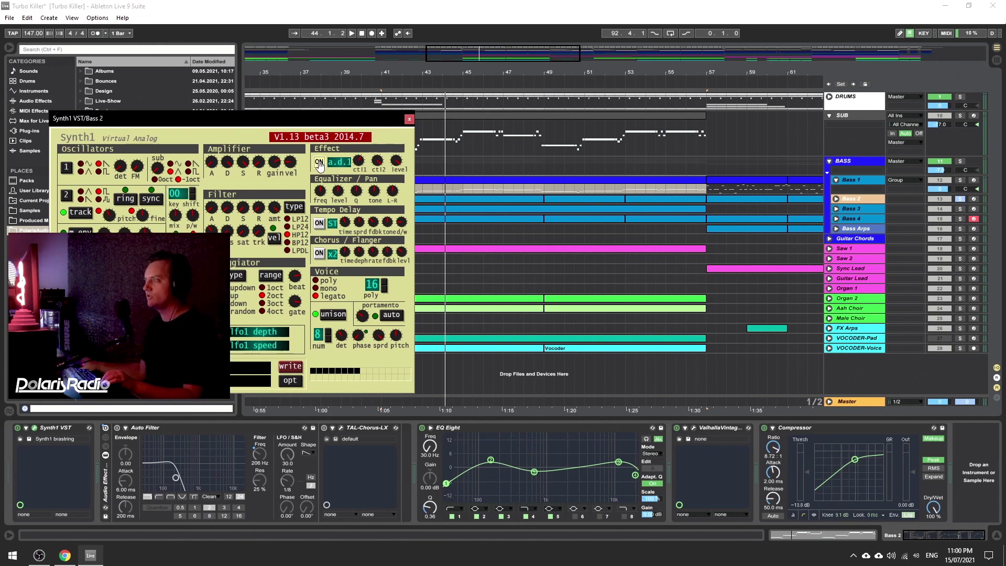
key("space")
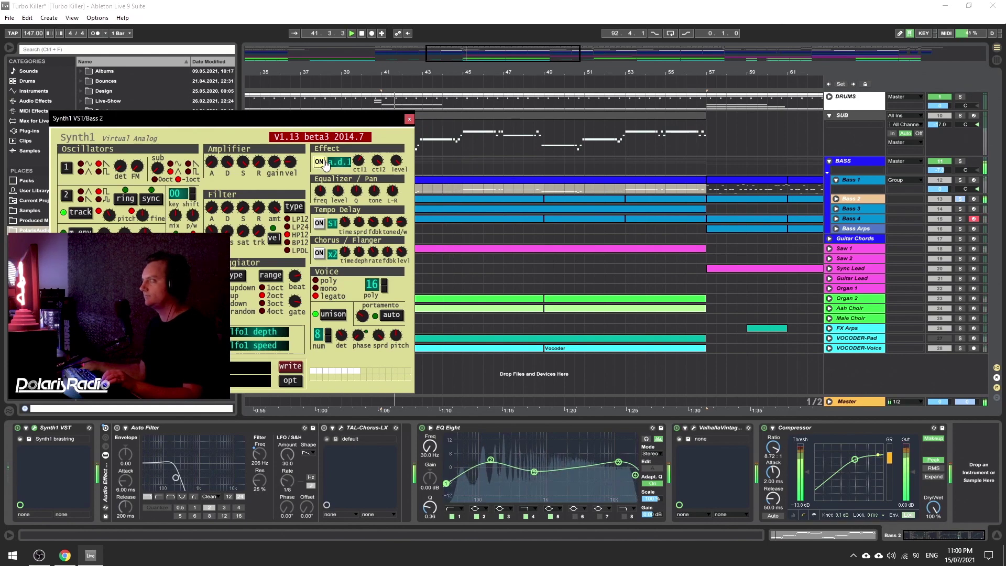
left_click(409, 119)
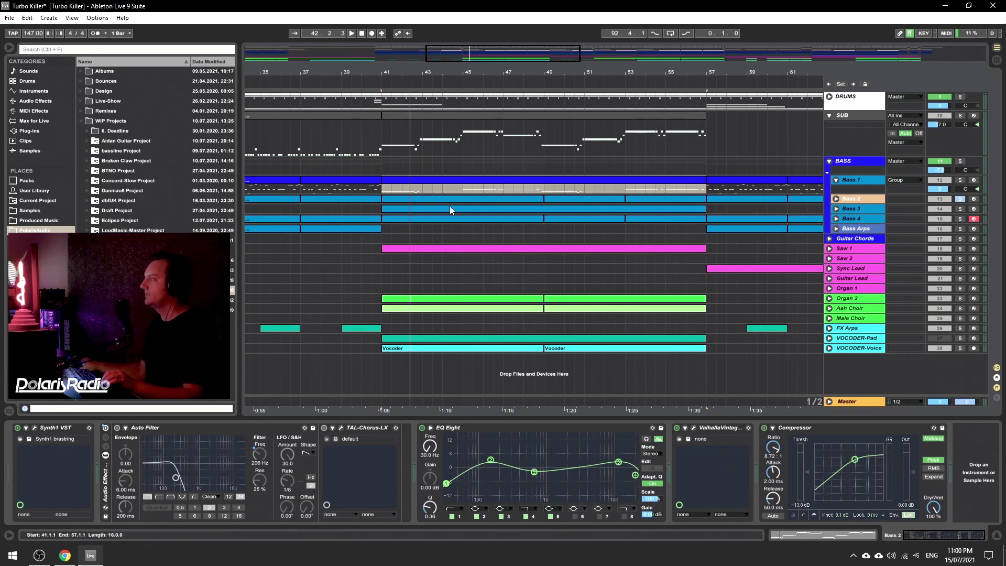
Solo only Bass 3, show its device chain and play it from bar 41.
left_click(875, 209)
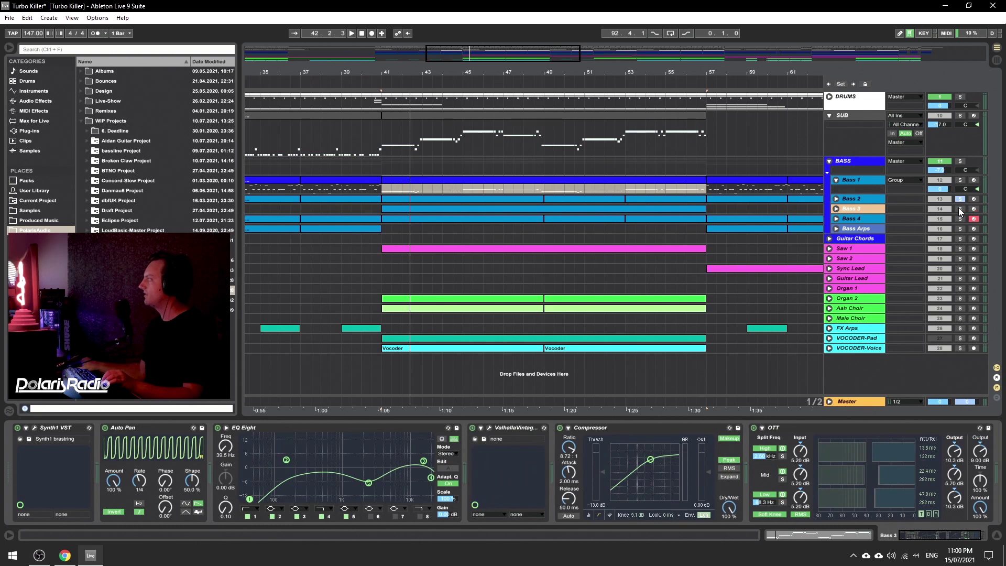
left_click(960, 209)
key("space")
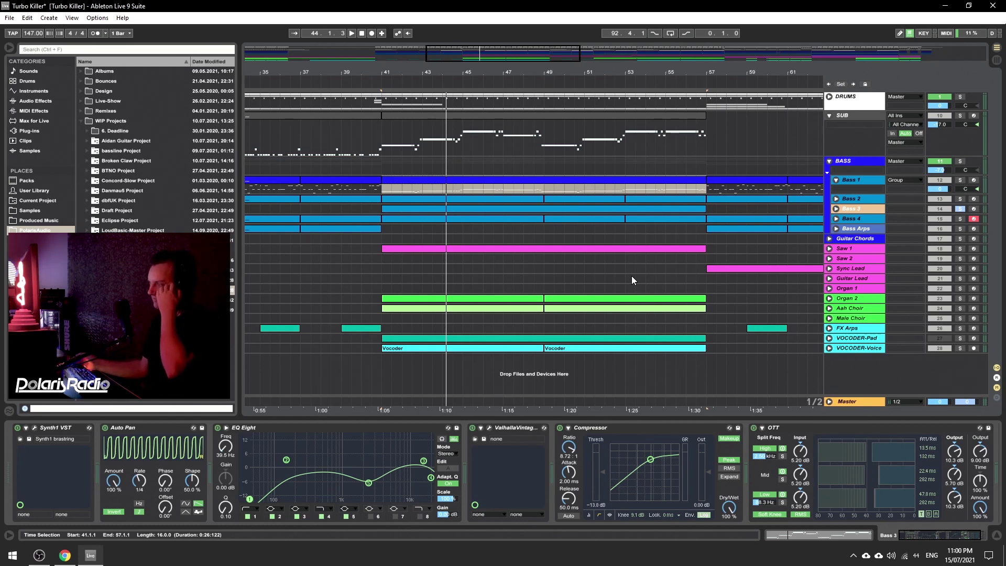
Inspect the Synth1 VST window on Bass 3 during playback, close it and select the OTT device.
left_click(33, 428)
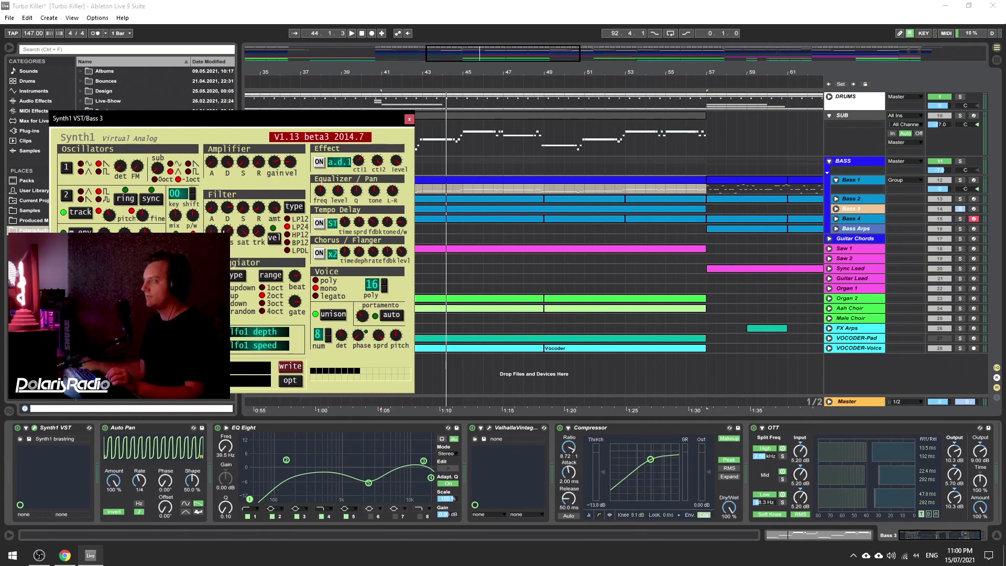
key("space")
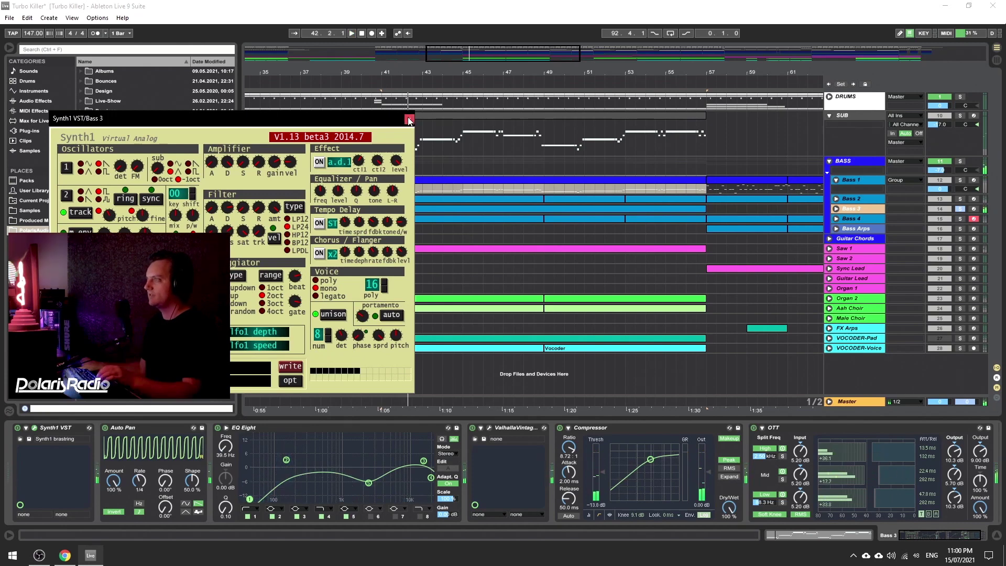
left_click(410, 121)
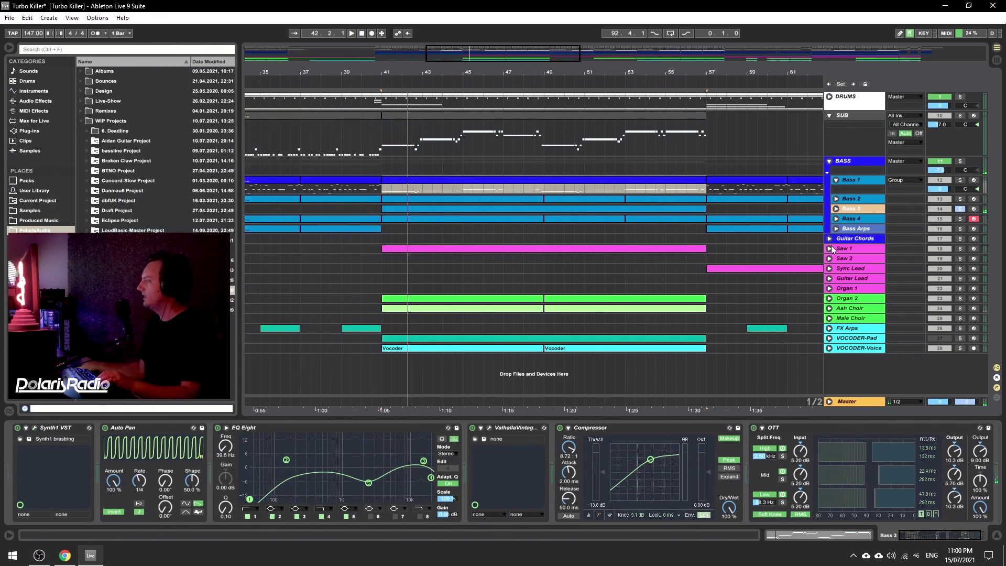
left_click(828, 430)
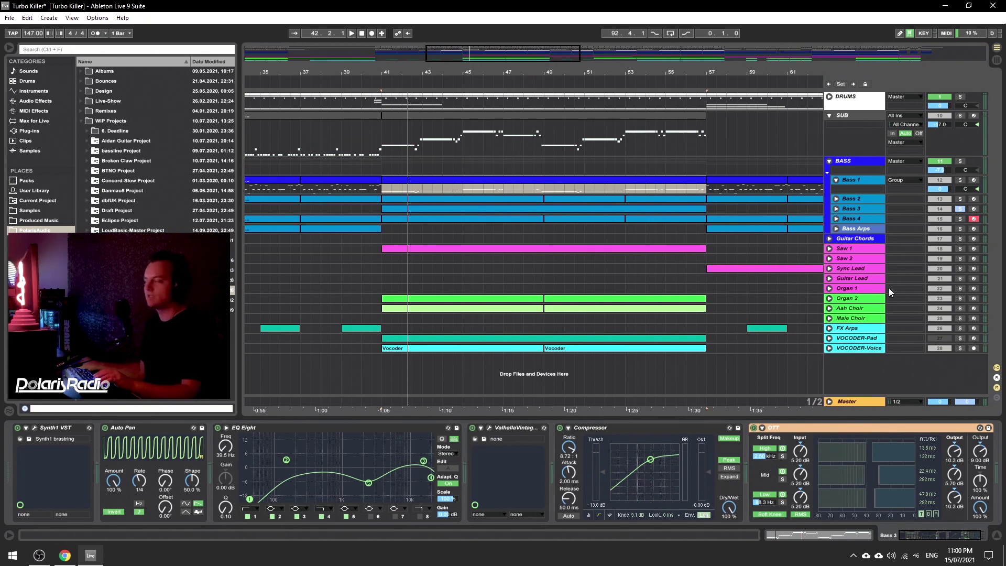
Solo only Bass 4, show its device chain and play it from bar 41.
left_click(880, 218)
left_click(959, 219)
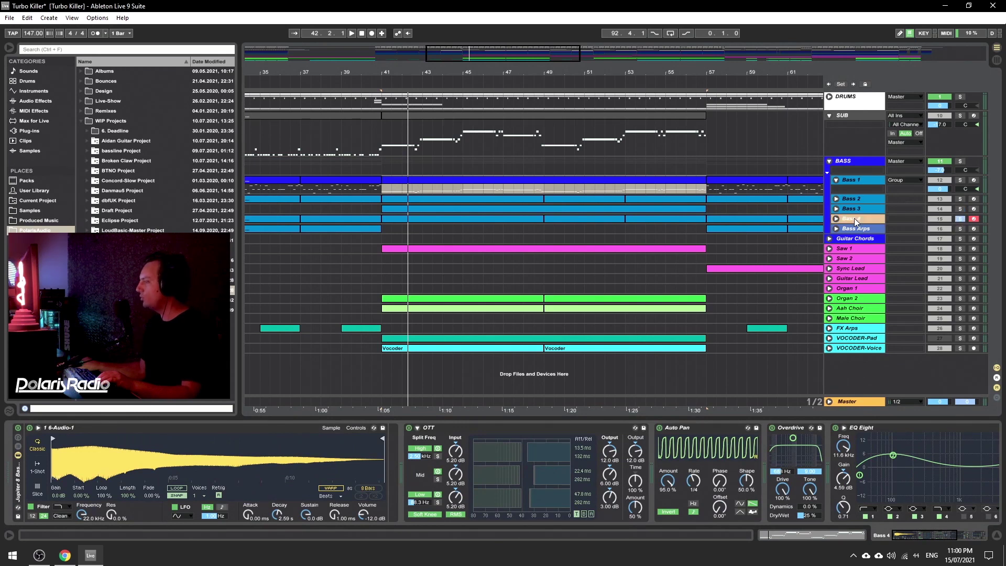
key("space")
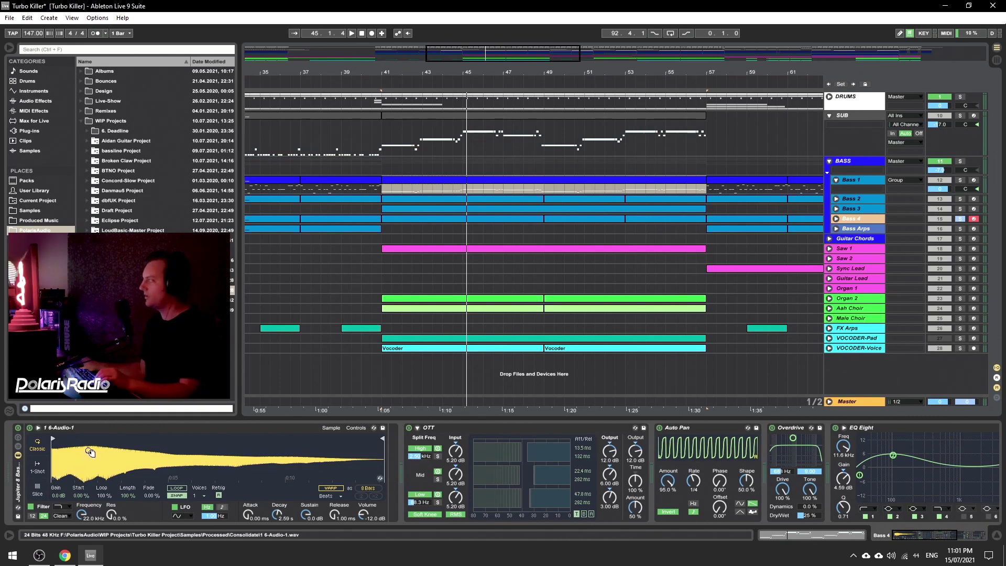
Audition the Bass 4 sampler with single notes from the computer keyboard, lowering the octave to C1 to D2.
key("a")
key("z")
key("a")
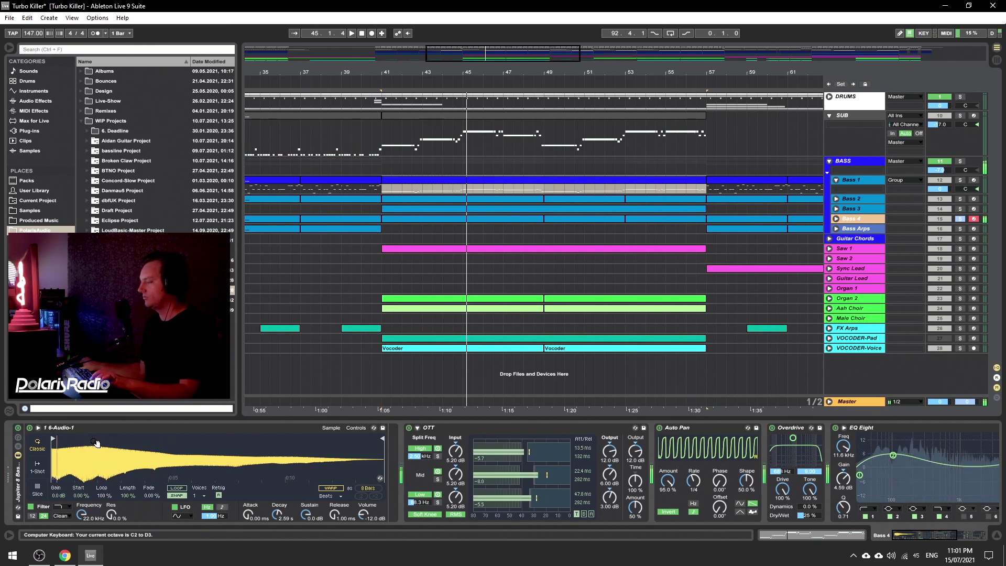
key("z")
key("a")
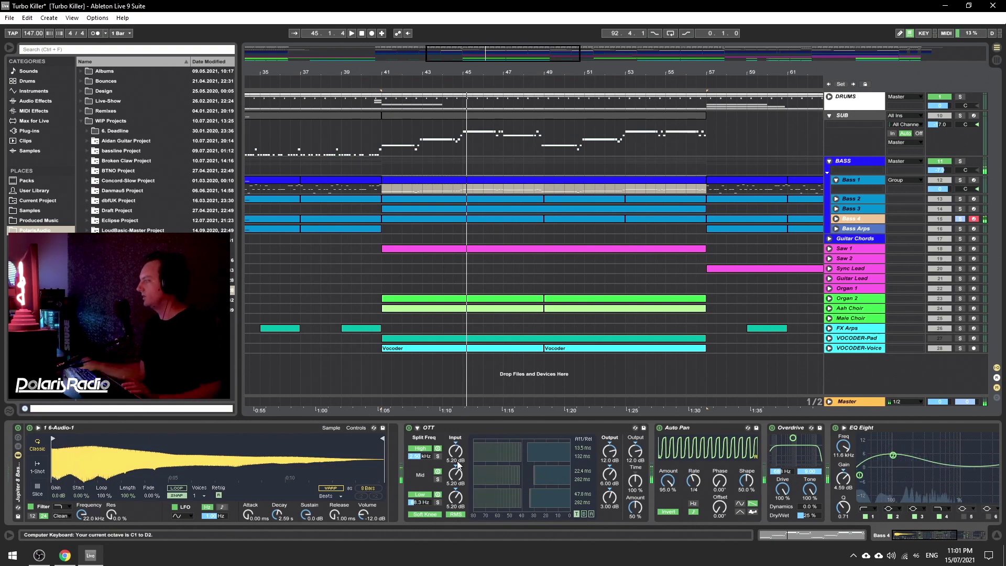
Solo the DRUMS, SUB and BASS tracks together and play them from bar 41.
left_click_drag(910, 536, 876, 539)
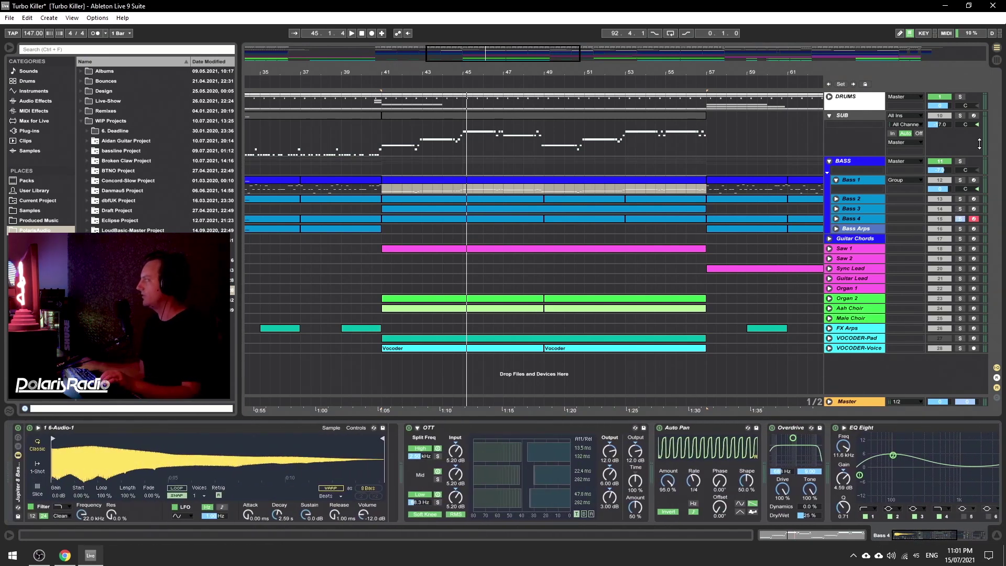
left_click(961, 162)
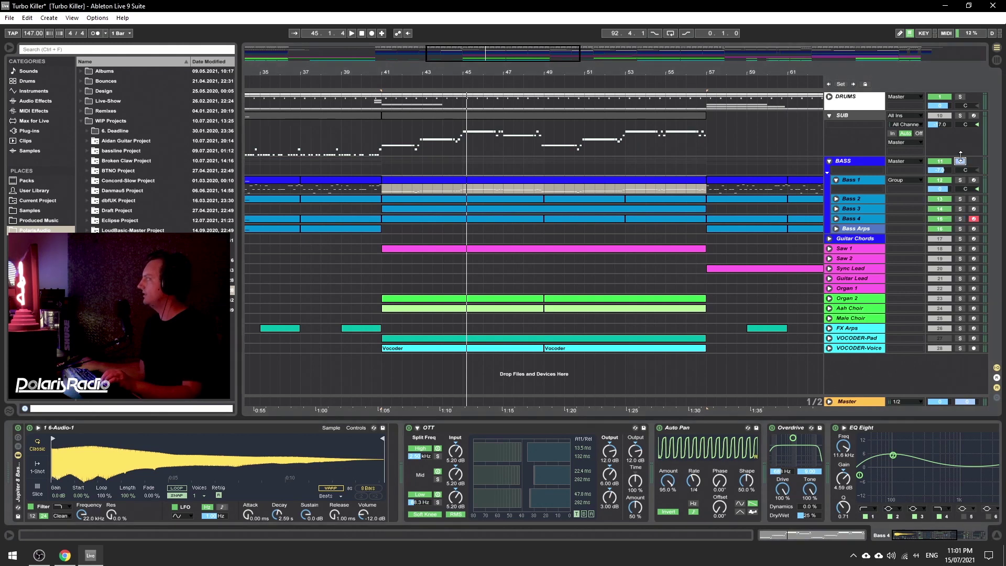
left_click(960, 97)
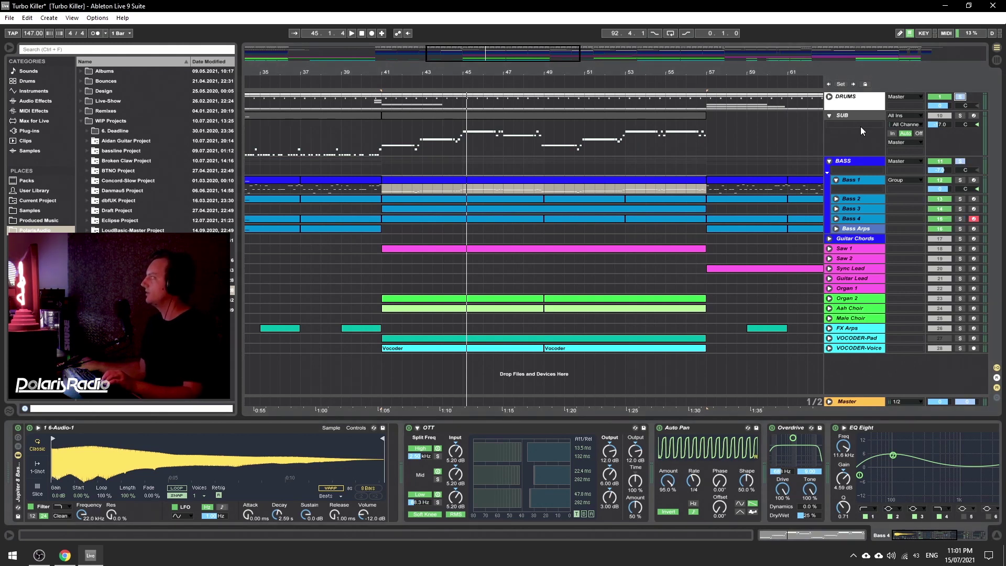
left_click(960, 115)
key("space")
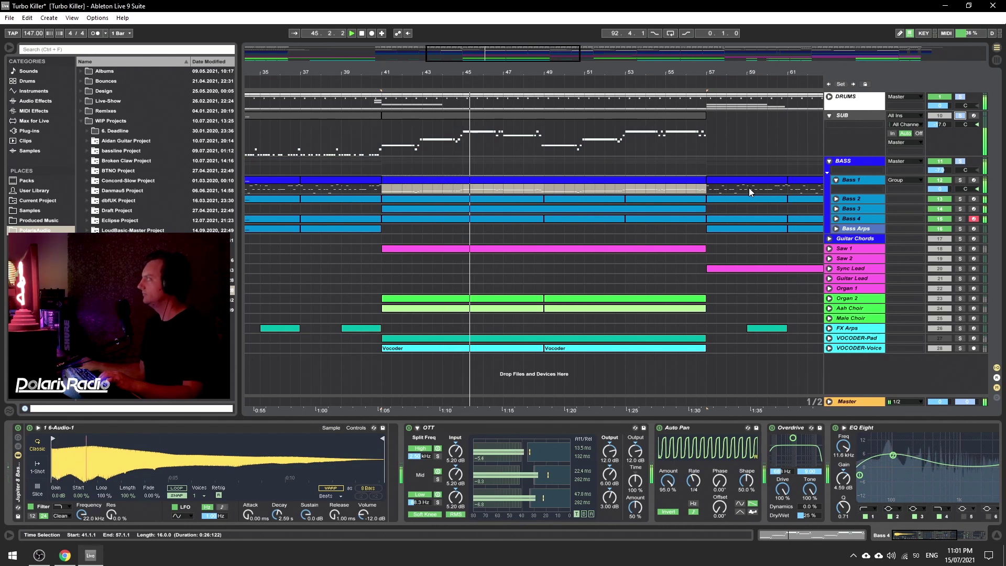
key("space")
Solo only the SUB track, play its clip from bar 41 and select its Operator device.
left_click(395, 120)
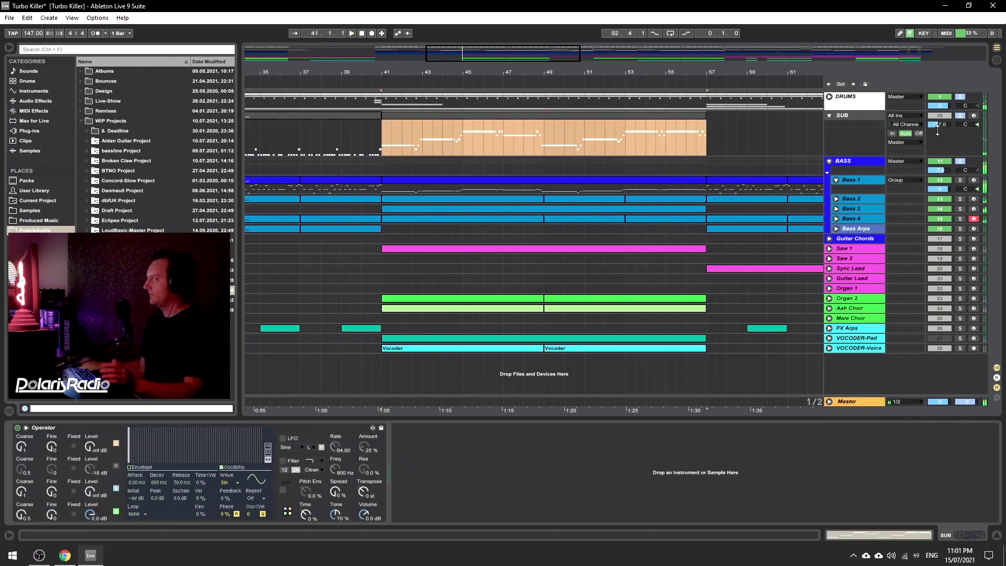
left_click(960, 114)
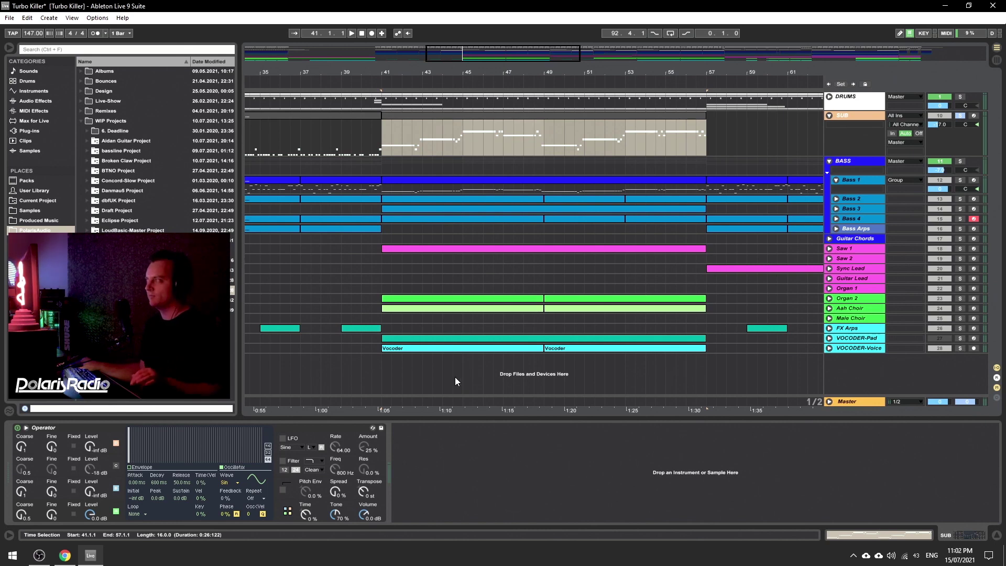
left_click(452, 118)
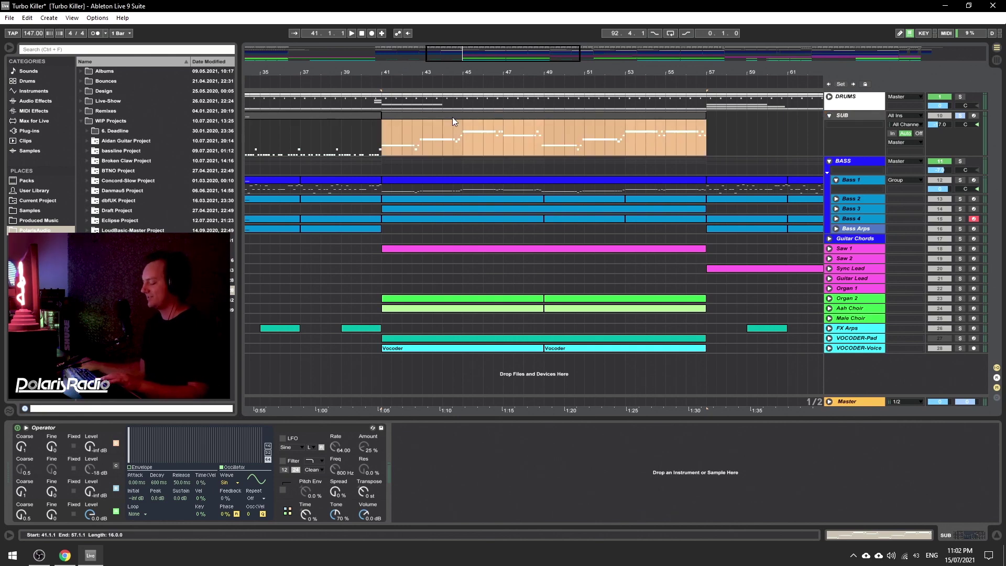
key("space")
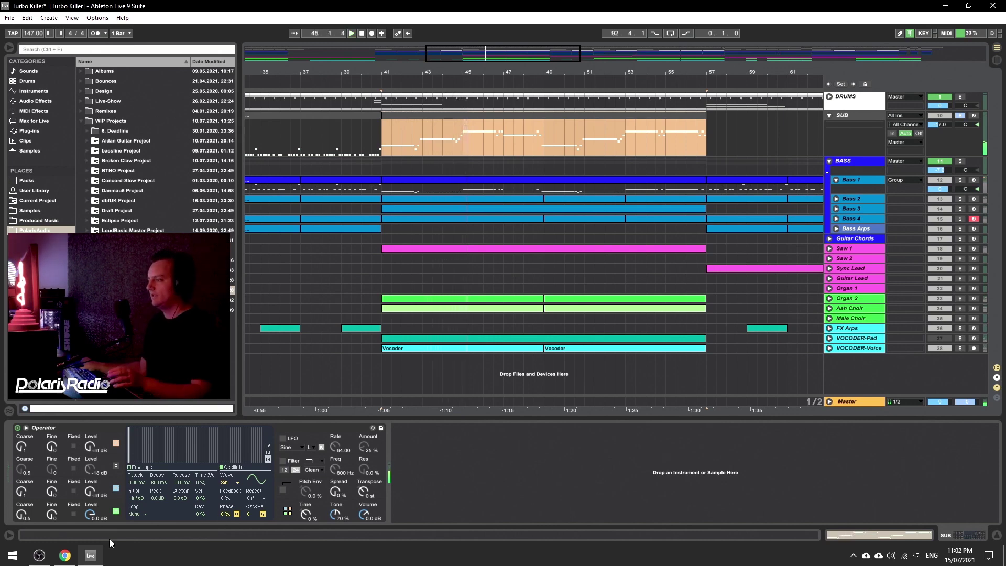
left_click(68, 428)
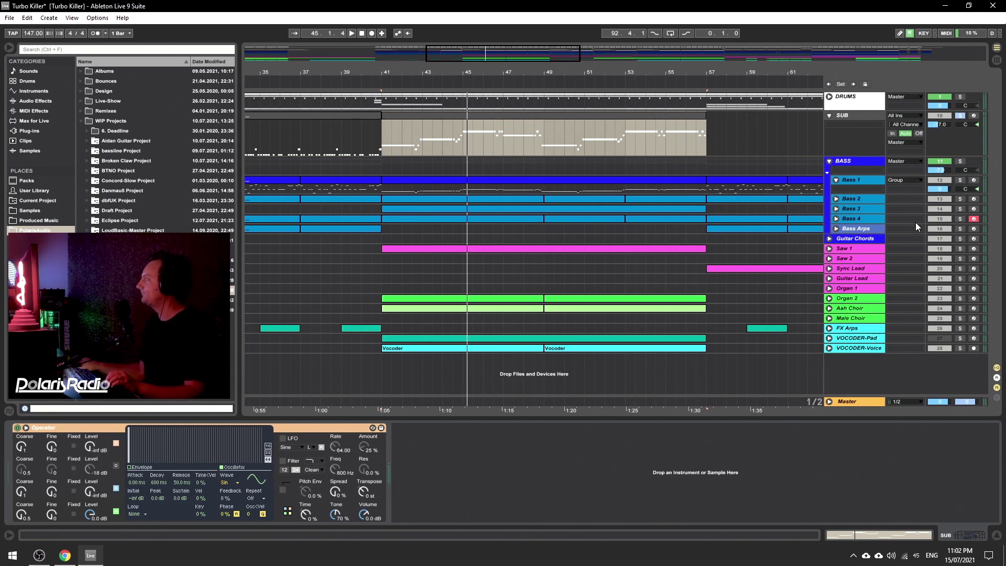
Clear the SUB solo and play the full mix from bar 25.
left_click_drag(559, 57, 635, 78)
left_click_drag(379, 53, 309, 177)
left_click(351, 163)
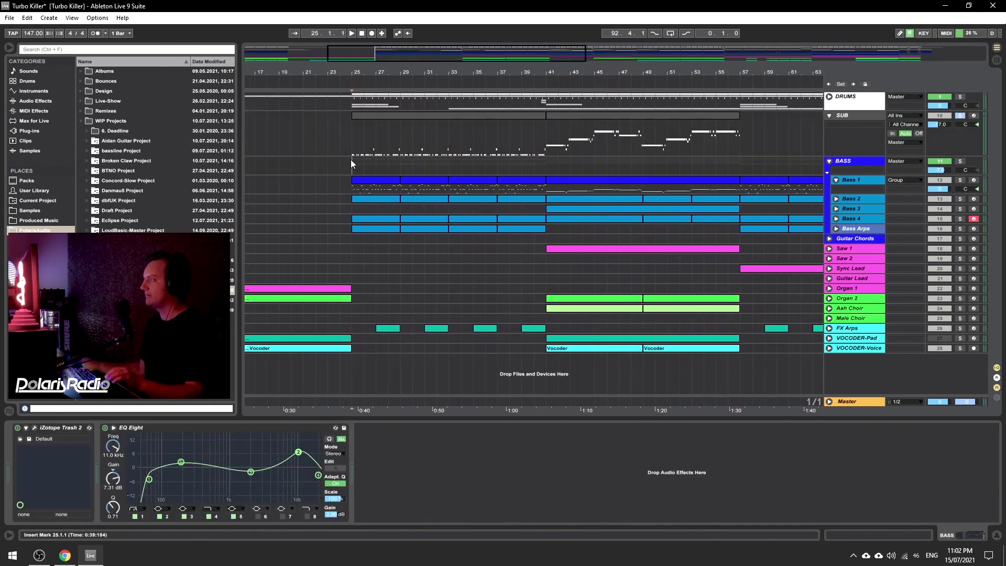
key("space")
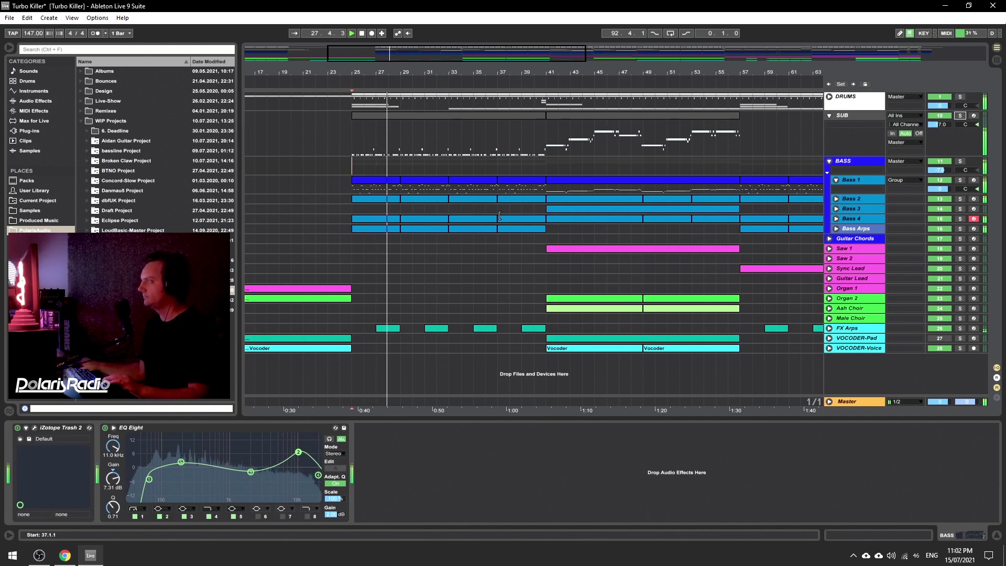
Unfold the Bass Arps track with its device chain shown, and play the soloed BASS group from bar 25.
left_click(516, 226)
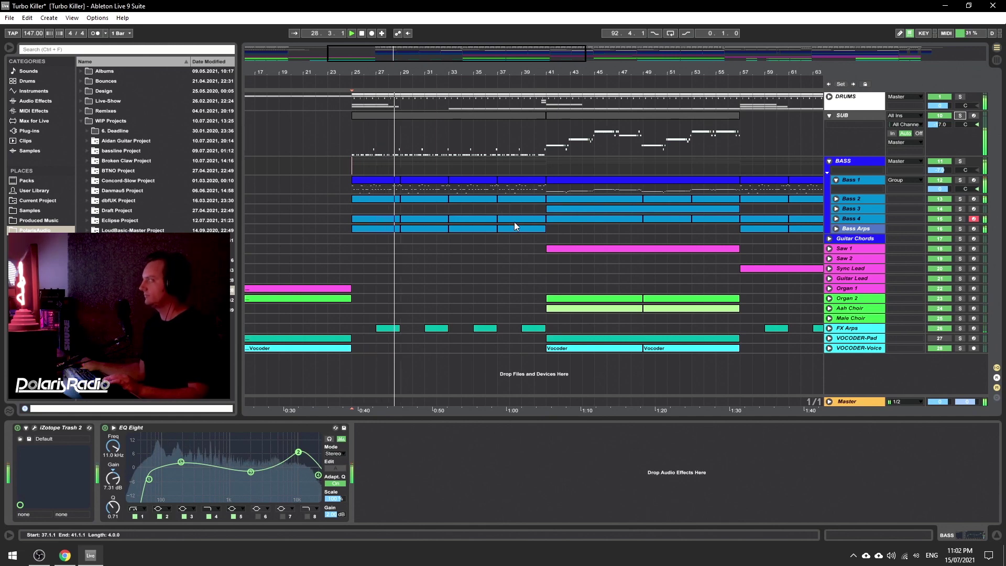
left_click(854, 228)
left_click(836, 229)
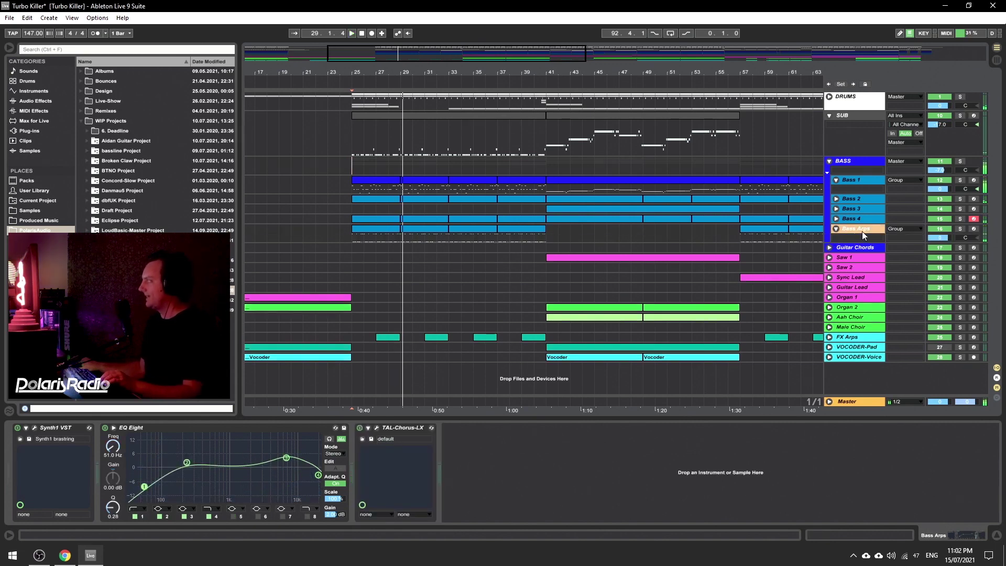
left_click(960, 161)
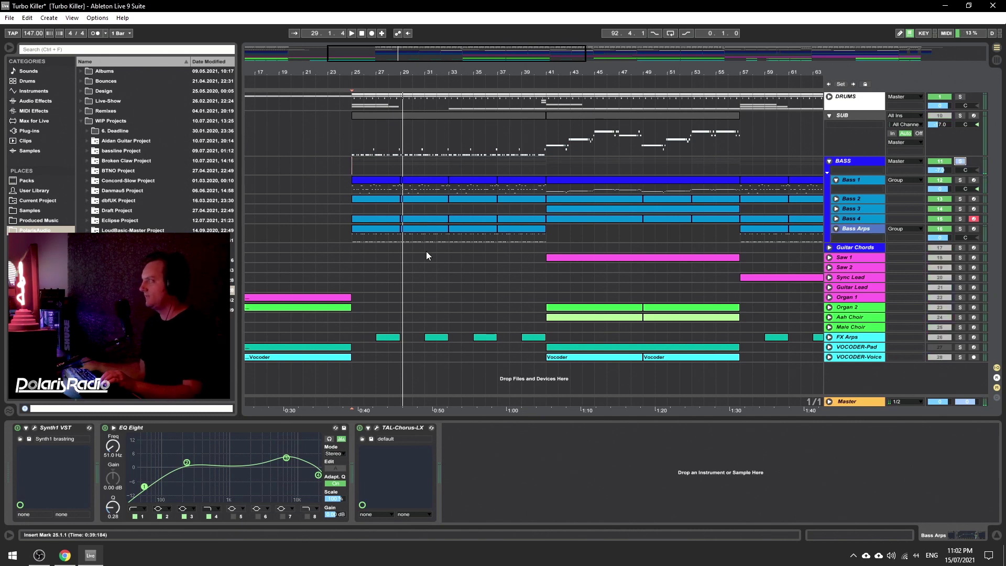
key("space")
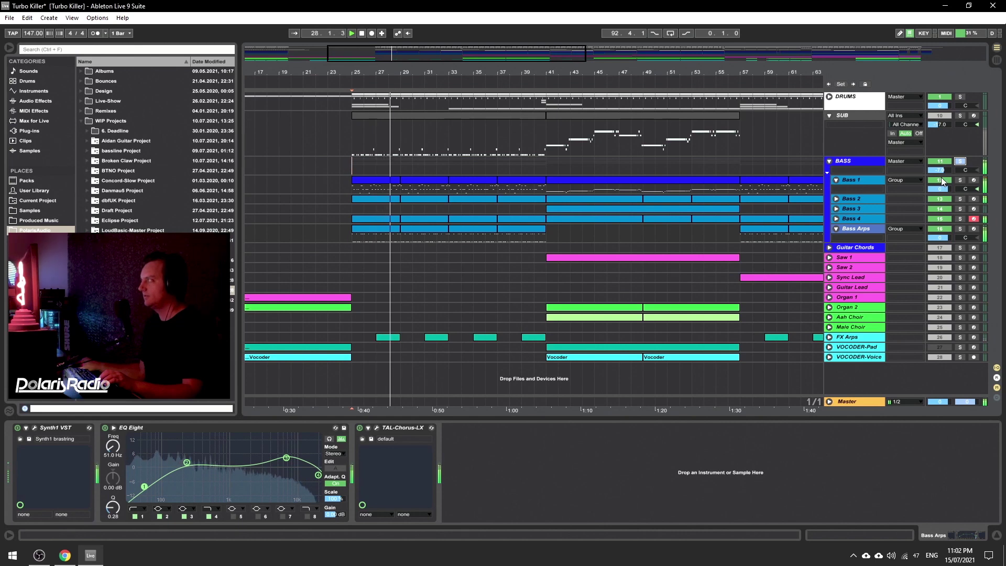
Solo only Bass Arps and play its first clip from bar 25.
left_click(960, 229)
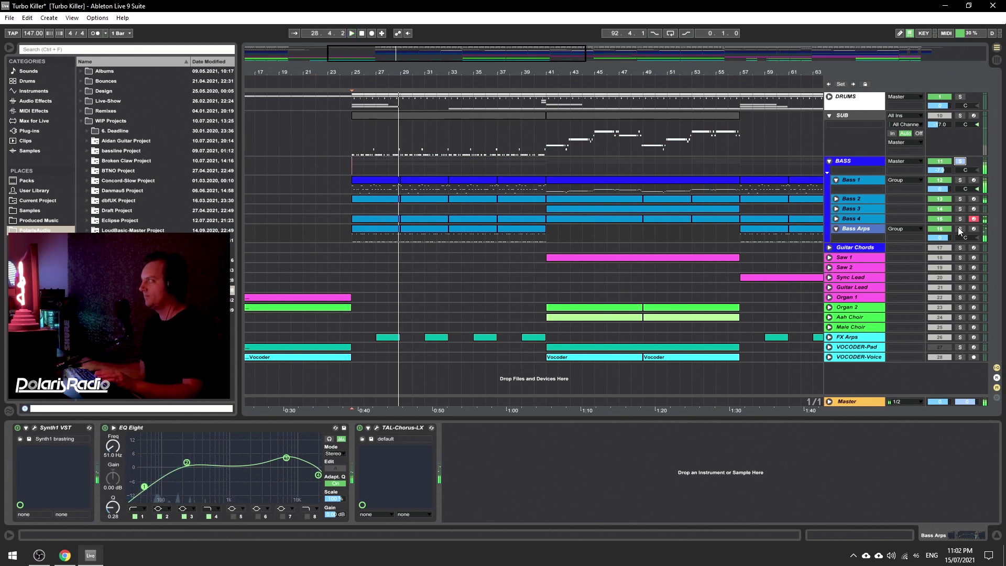
left_click(377, 227)
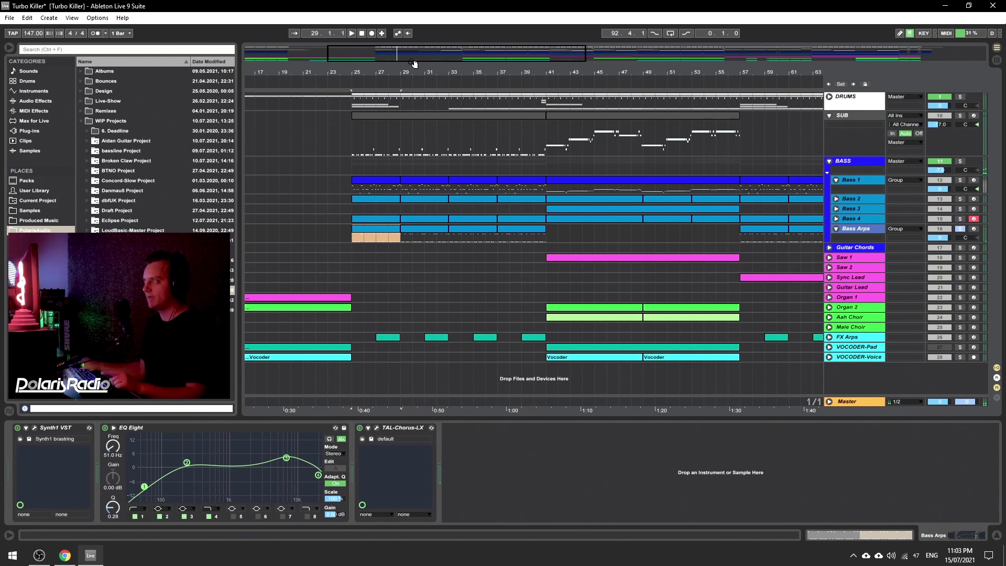
key("space")
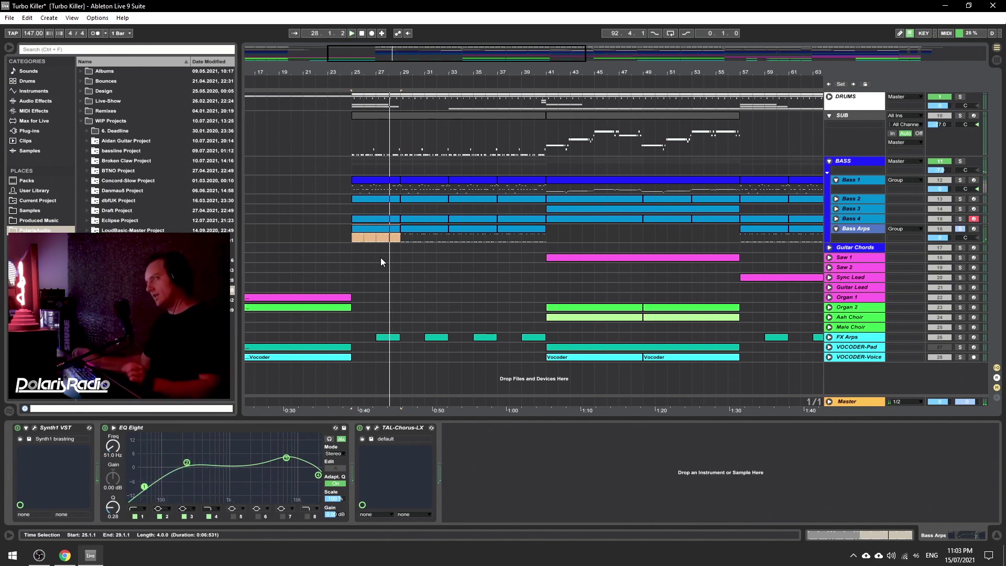
Open the first Bass Arps clip and examine its MIDI notes while playing it from bar 25.
double_click(364, 231)
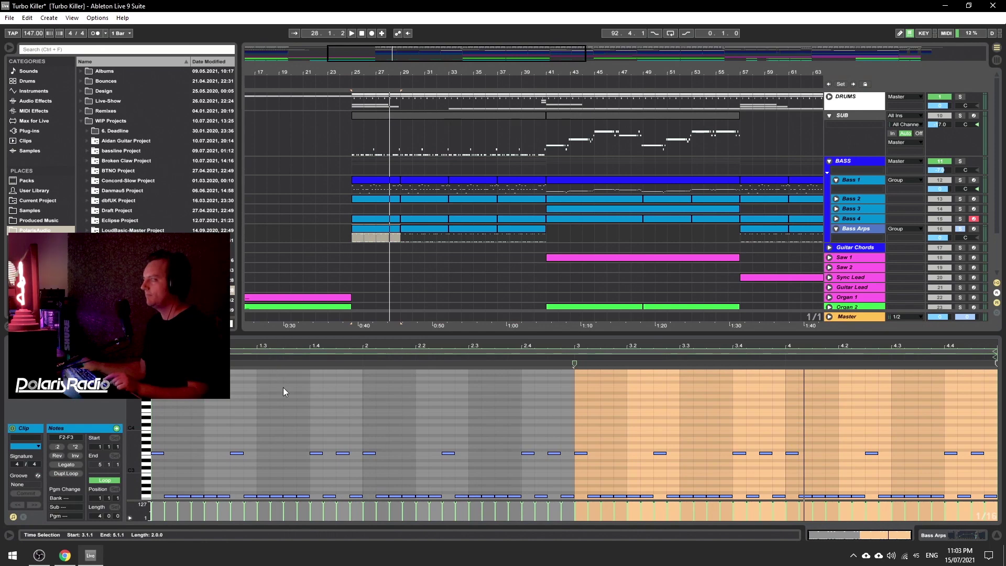
scroll(289, 405, "down", 3)
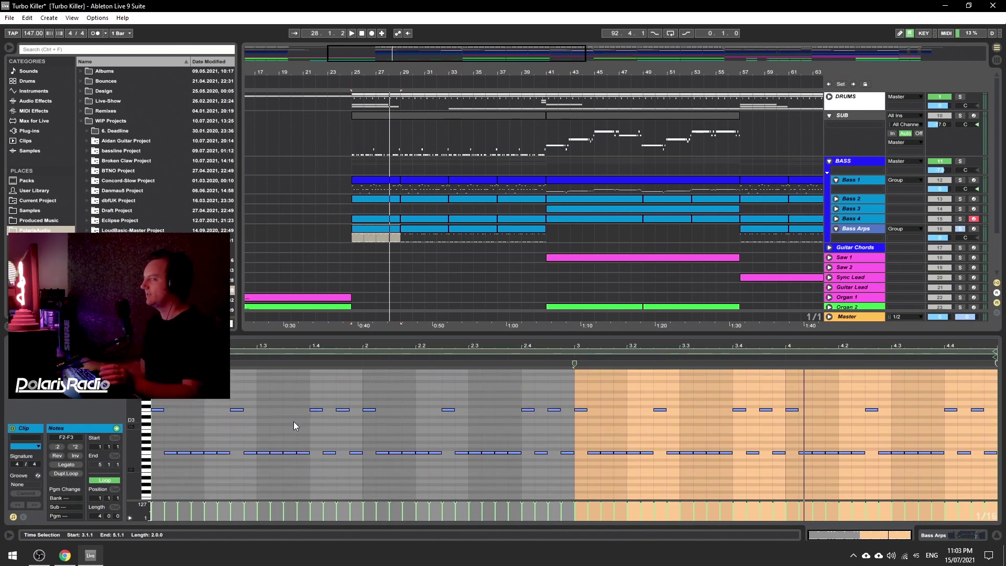
scroll(293, 426, "up", 1)
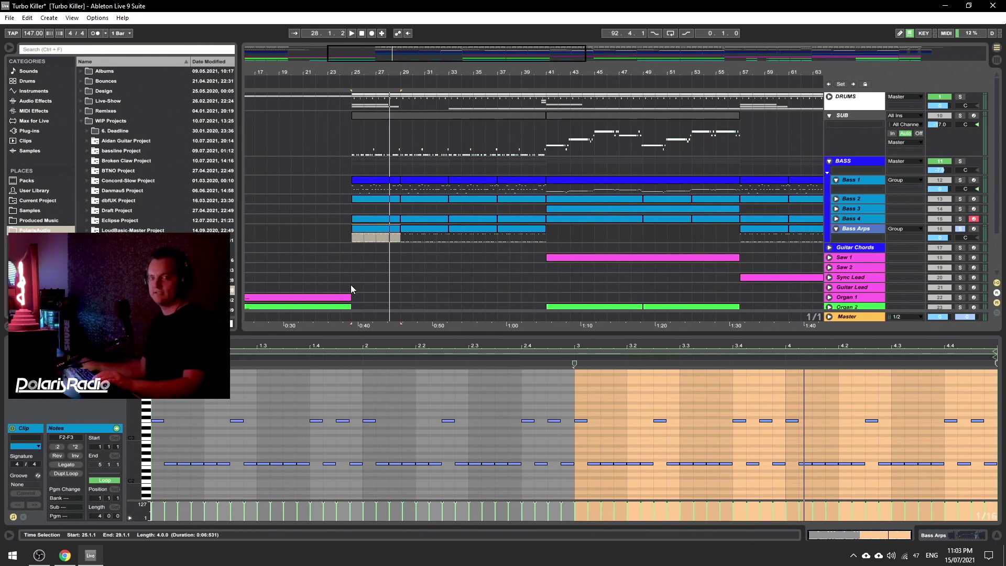
left_click(359, 228)
key("space")
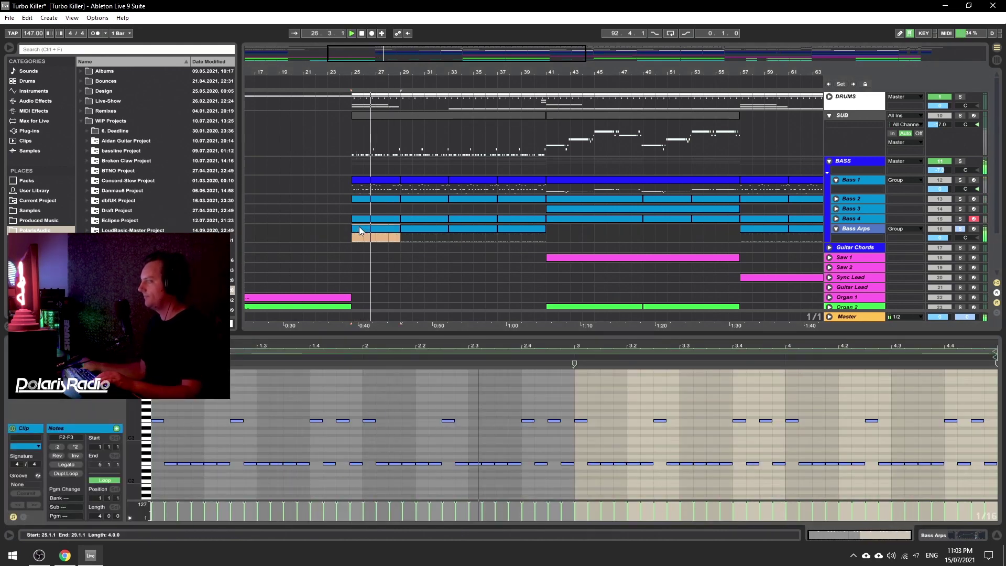
Hide the clip view, clear the solos and play all tracks from bar 25.
left_click(997, 536)
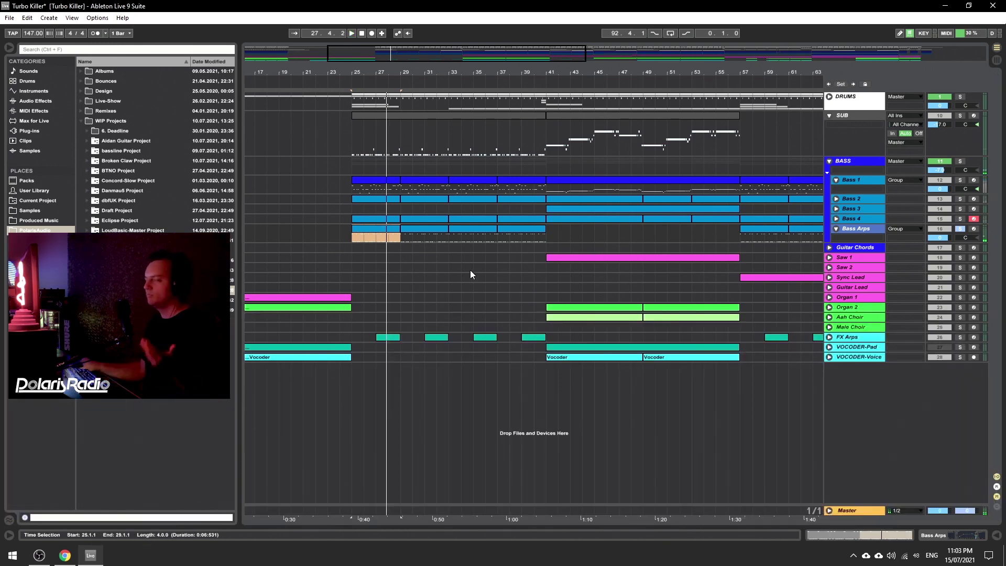
left_click(961, 162)
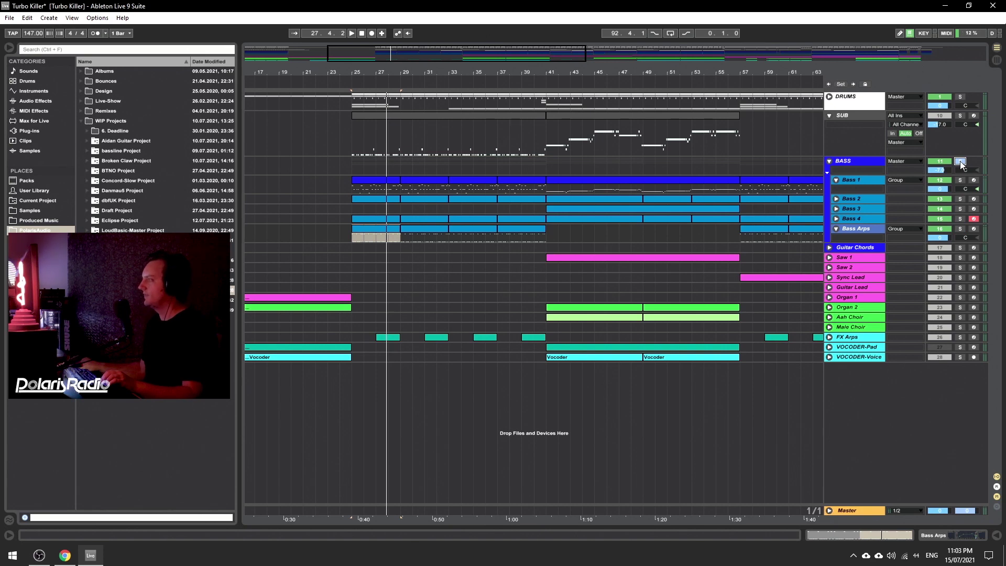
key("space")
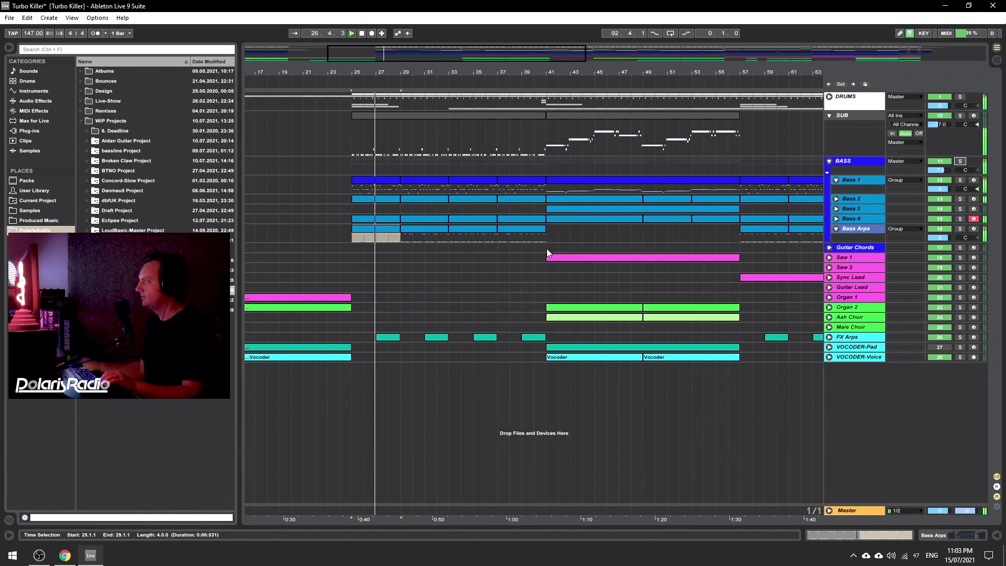
Unfold the Guitar Chords track, solo it and play its clip from bar 105.
left_click_drag(510, 56, 635, 78)
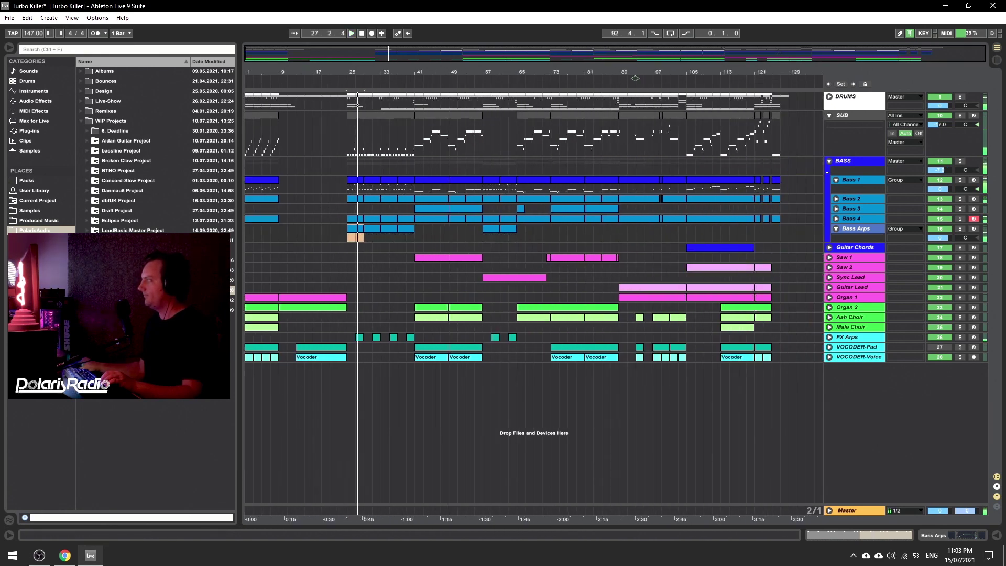
left_click(695, 247)
left_click(830, 247)
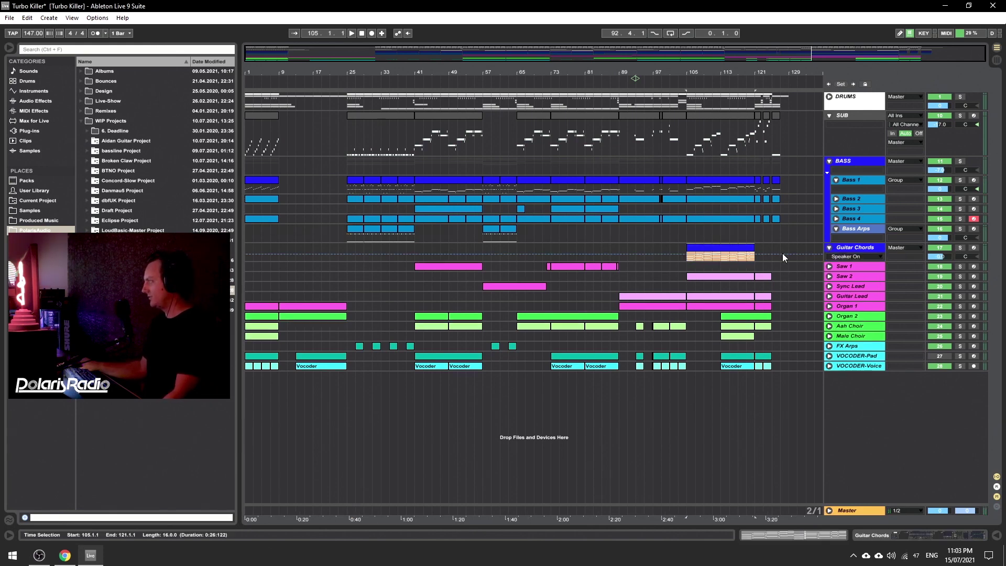
left_click_drag(915, 55, 917, 110)
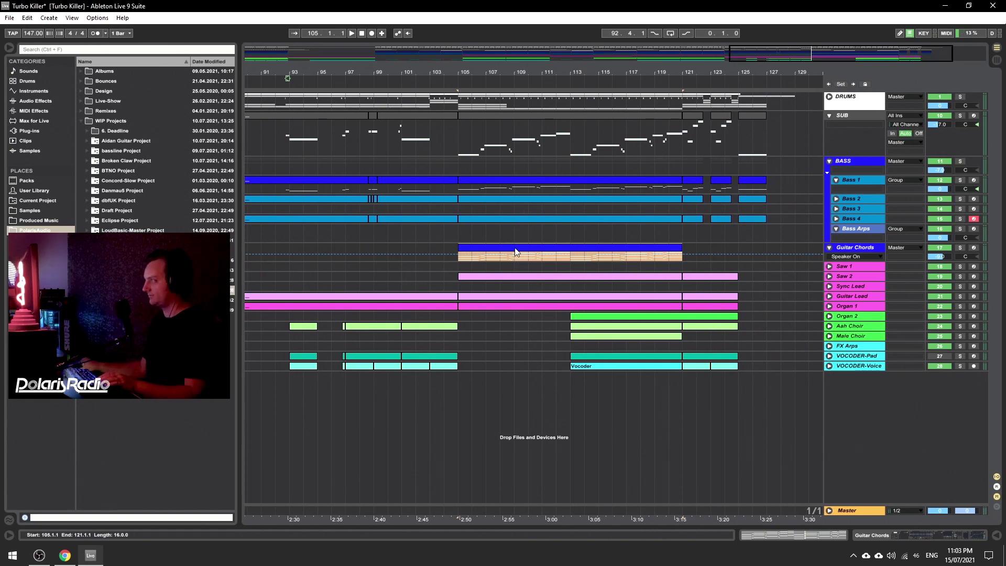
left_click(960, 248)
key("space")
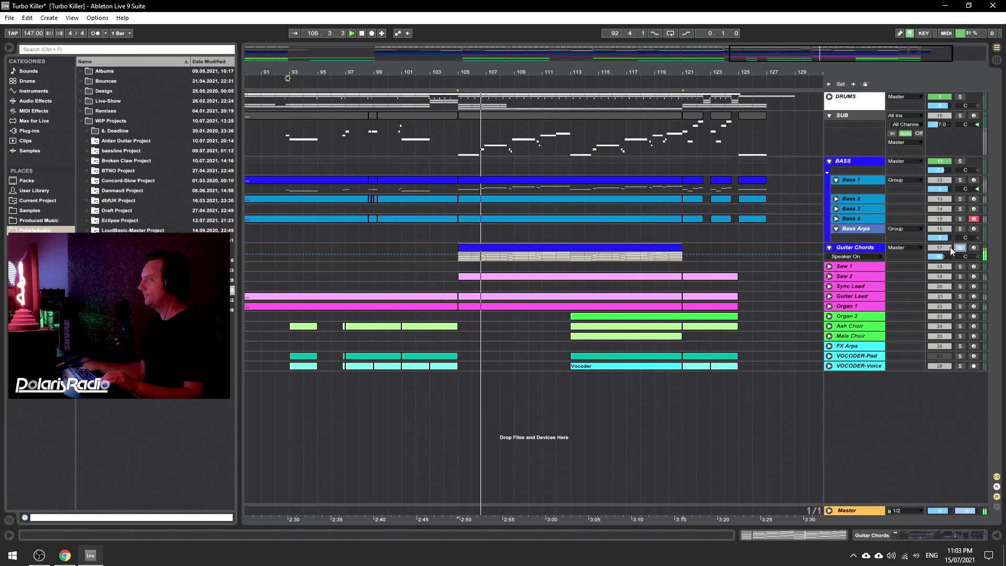
Clear the Guitar Chords solo and play the full mix from bar 105.
left_click(962, 249)
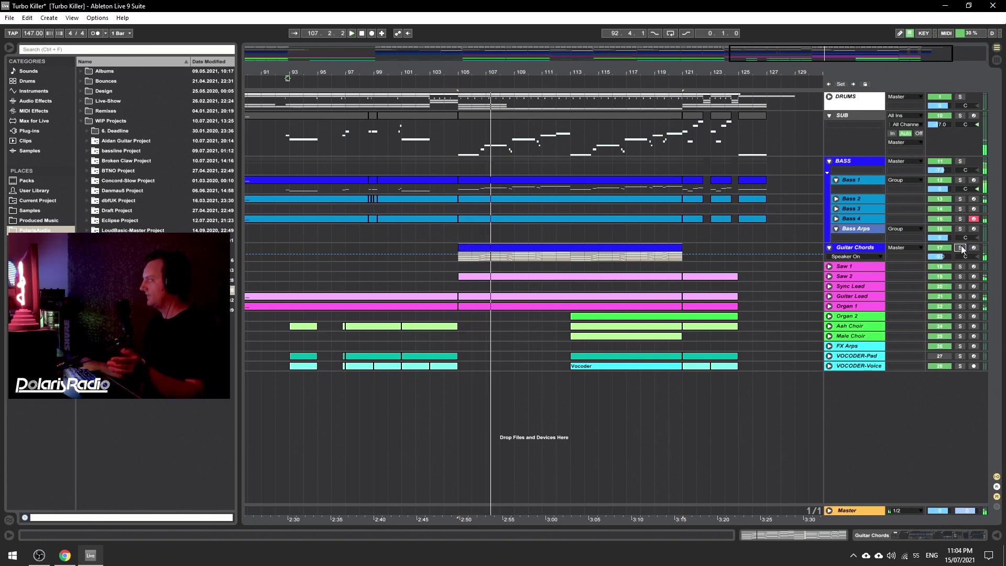
key("space")
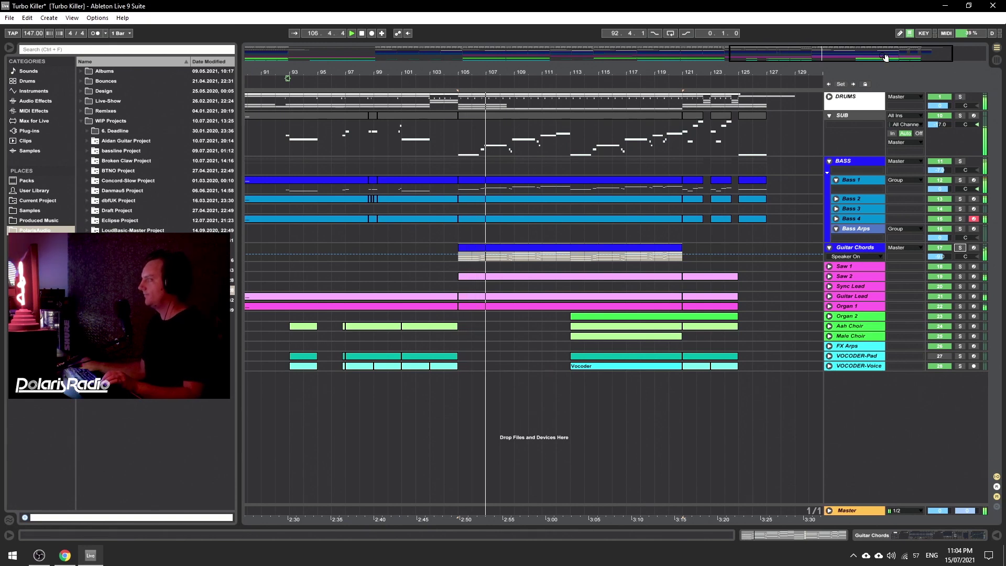
left_click_drag(886, 57, 911, 62)
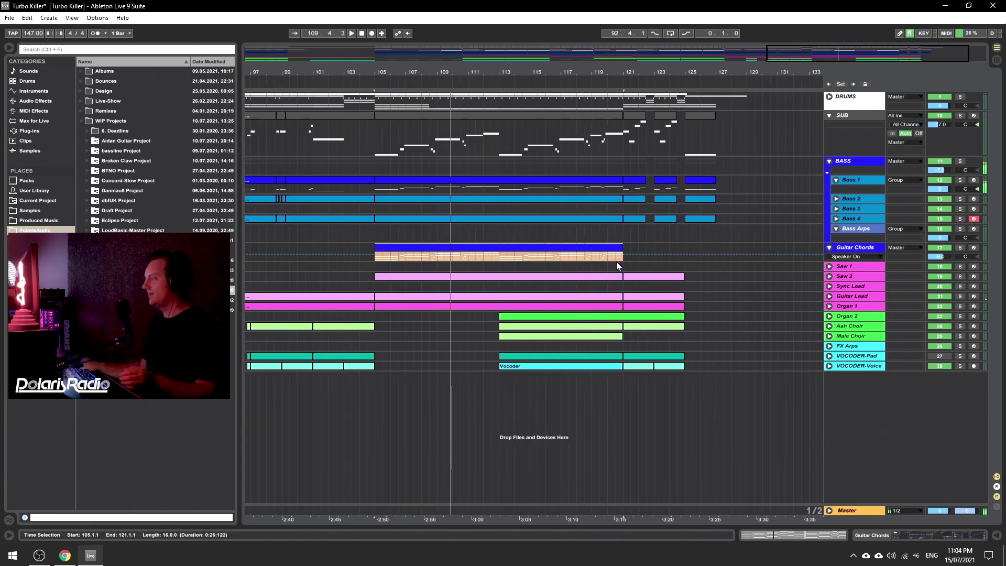
Solo Guitar Chords again, show its device chain through to Guitar Rig 5 and EQ Eight, and play it from bar 105.
left_click(961, 247)
double_click(852, 250)
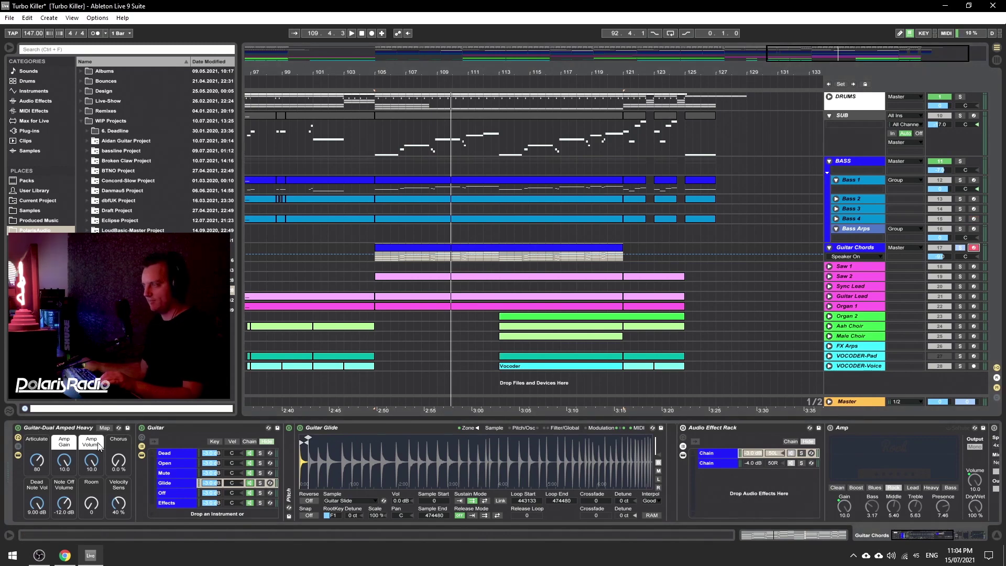
left_click(930, 540)
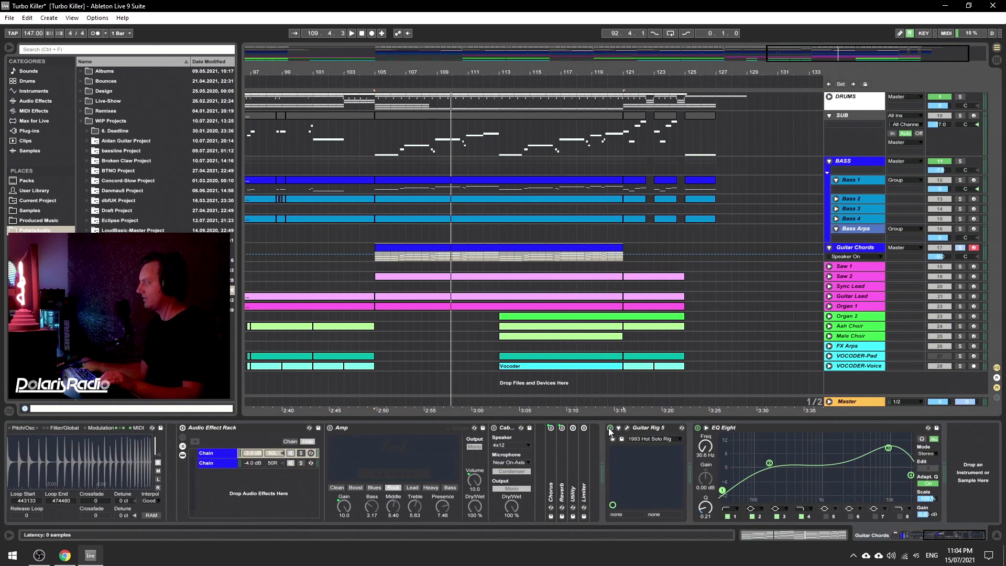
key("space")
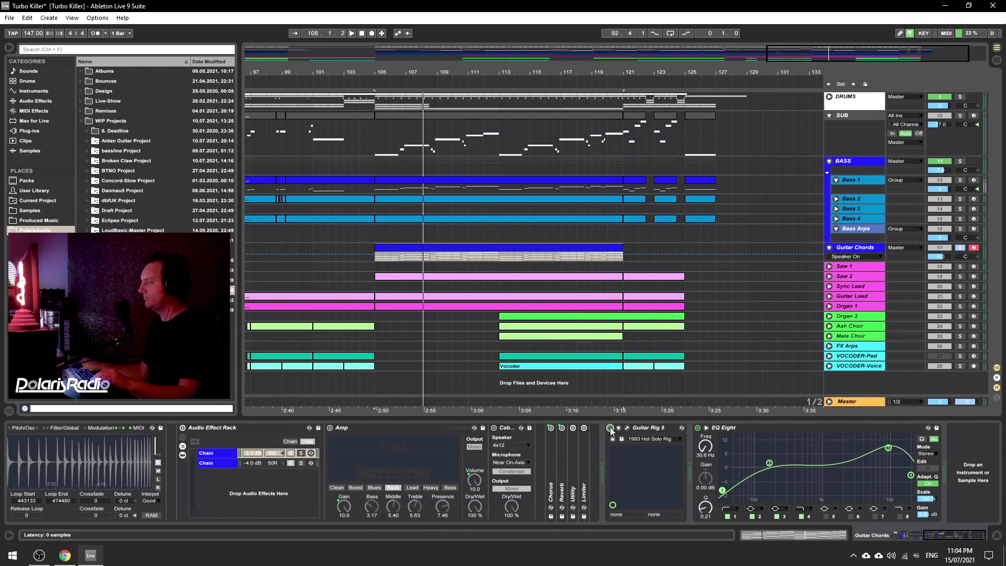
Play the soloed Guitar Chords and bring its device chain back to the Guitar-Dual Amped Heavy rack.
key("space")
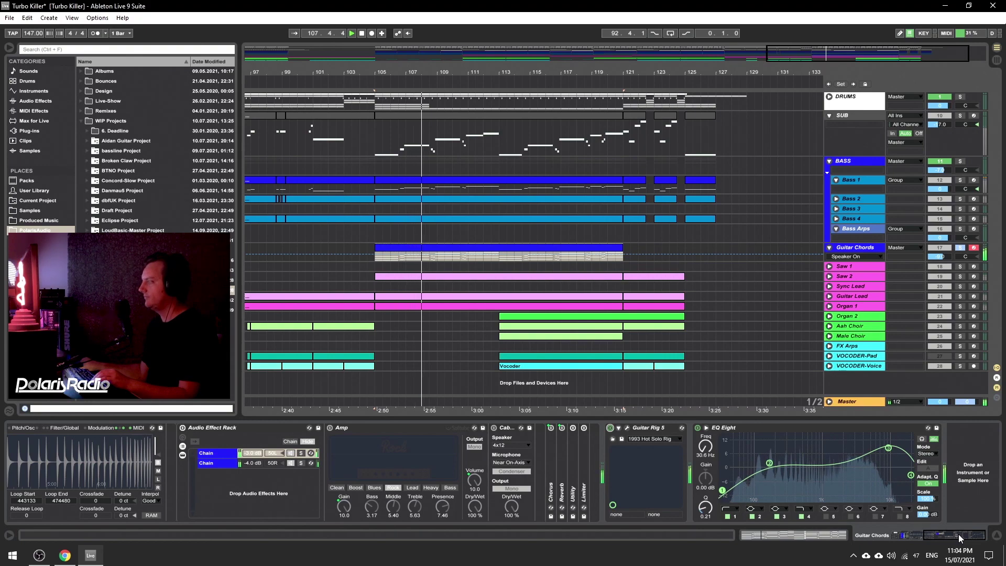
left_click_drag(958, 533, 896, 543)
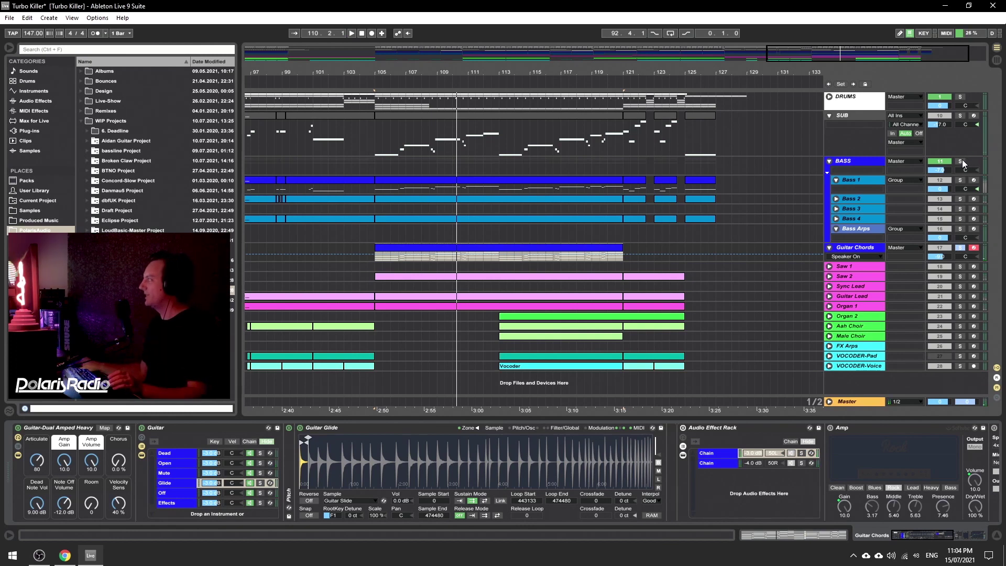
Select the Bass 1 clip at bar 105, solo Bass 1, Bass 2 and Bass 4, and play them from there.
left_click(967, 190)
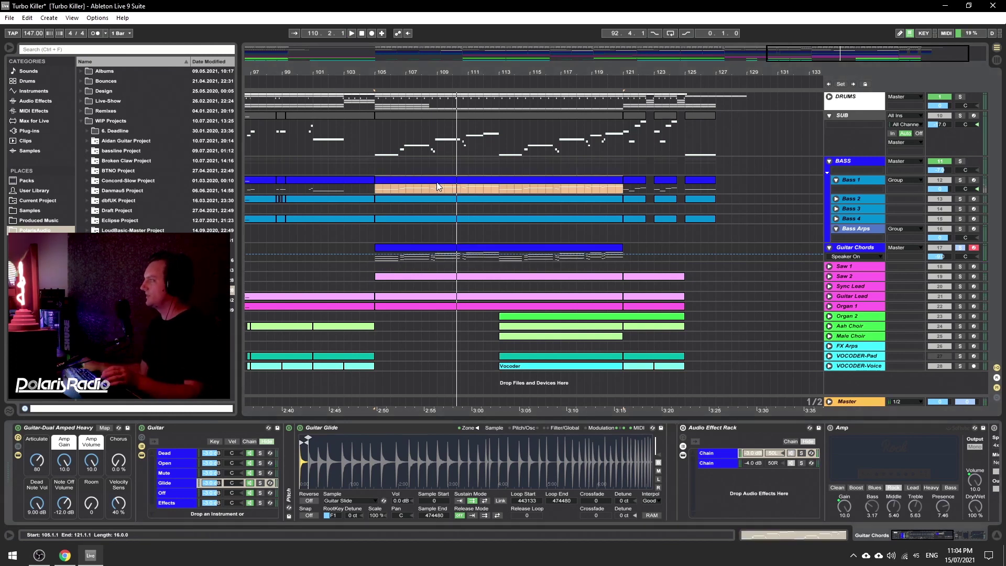
left_click(960, 180)
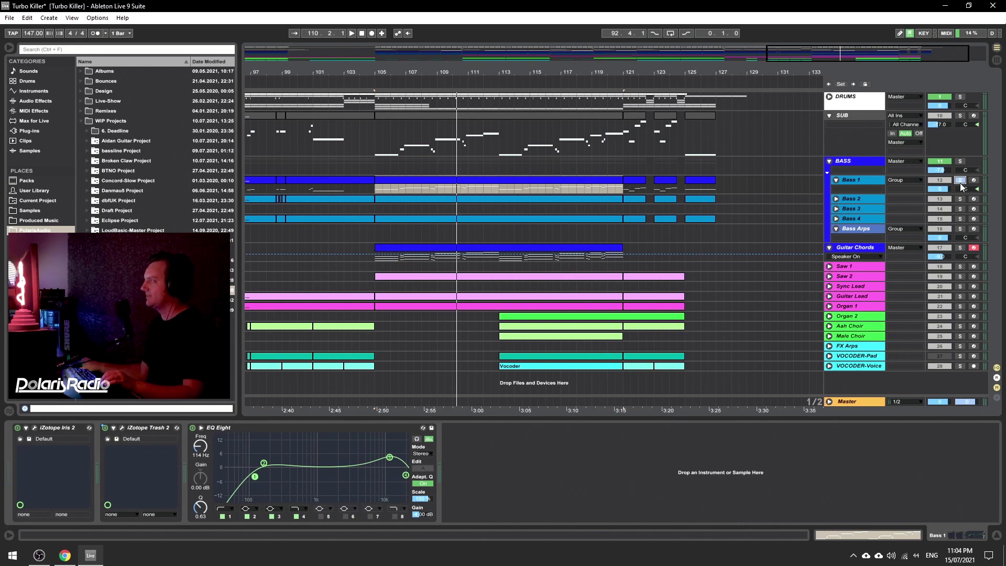
key("space")
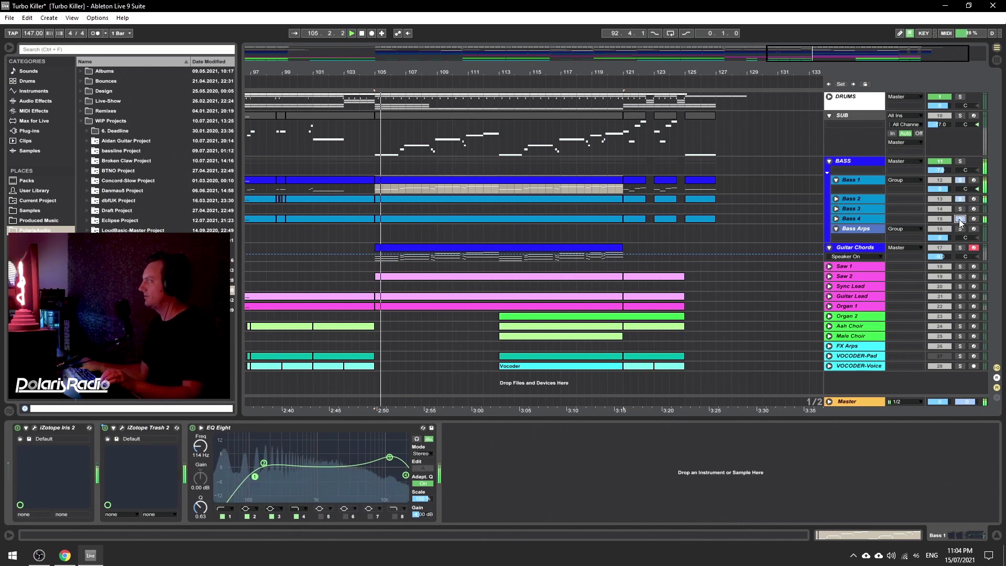
Solo Guitar Chords together with the BASS group and play both from bar 105.
left_click(961, 248)
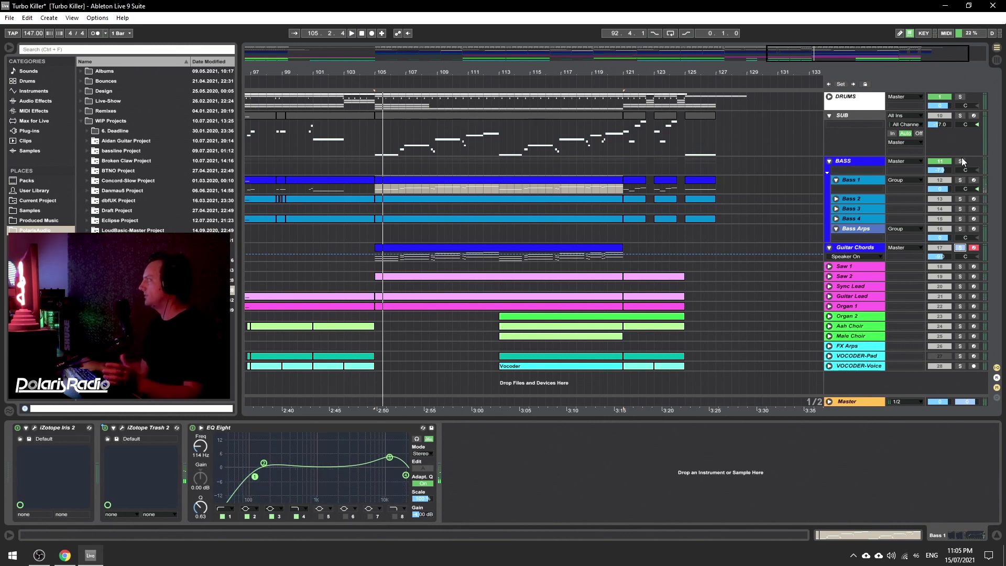
left_click(869, 252)
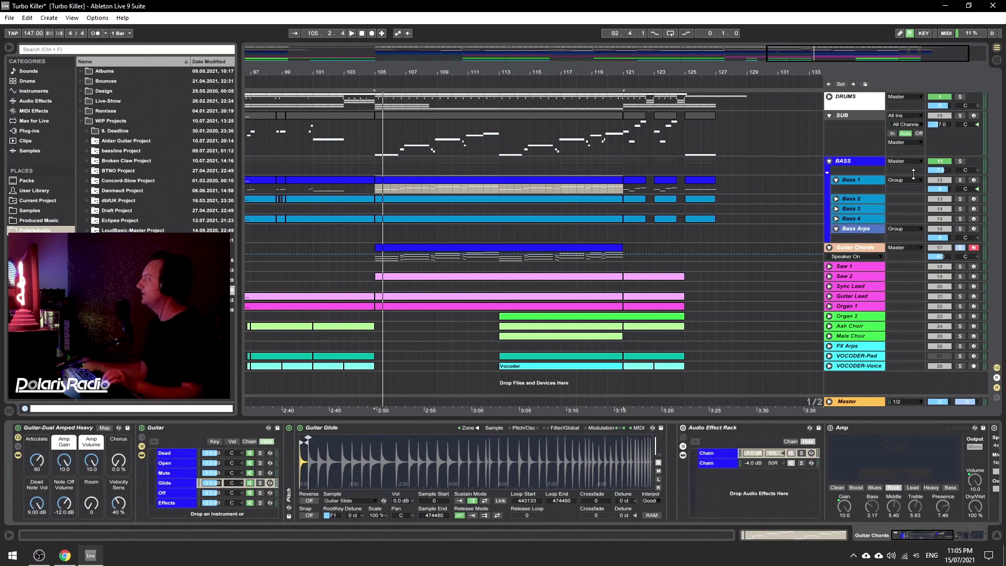
left_click(962, 161, "ctrl")
key("space")
Show the whole arrangement and fold the Bass Arps, Bass 1 and SUB tracks.
double_click(834, 58)
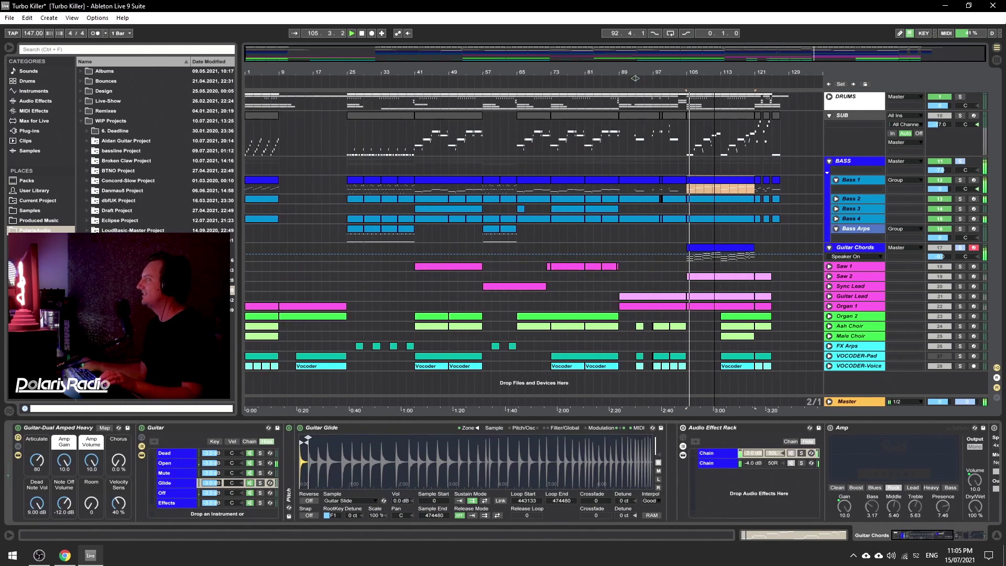
left_click(836, 229)
left_click(837, 180)
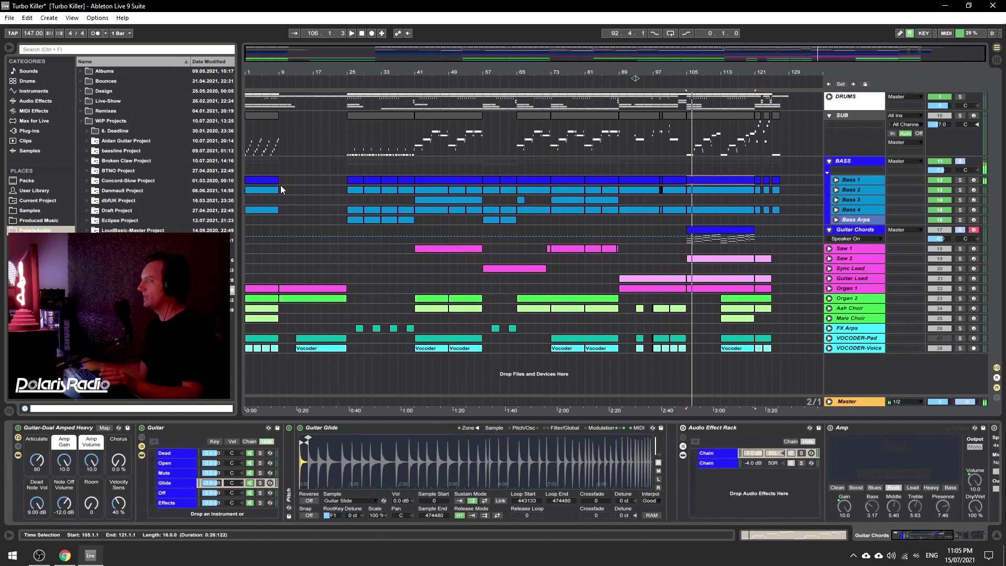
left_click(829, 116)
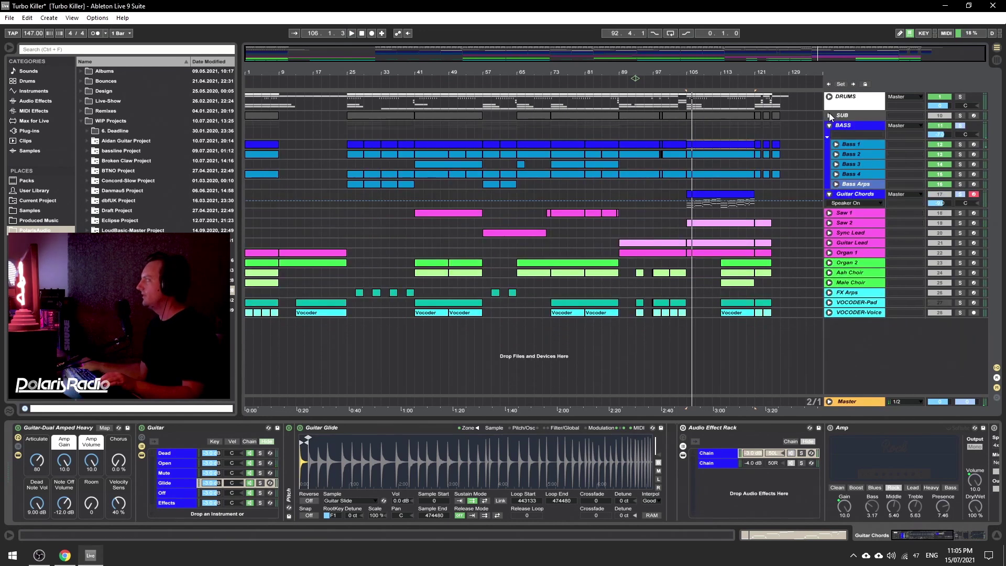
Open the notes of the Bass 1 clip at bar 25, solo Bass 1 and play it.
double_click(357, 143)
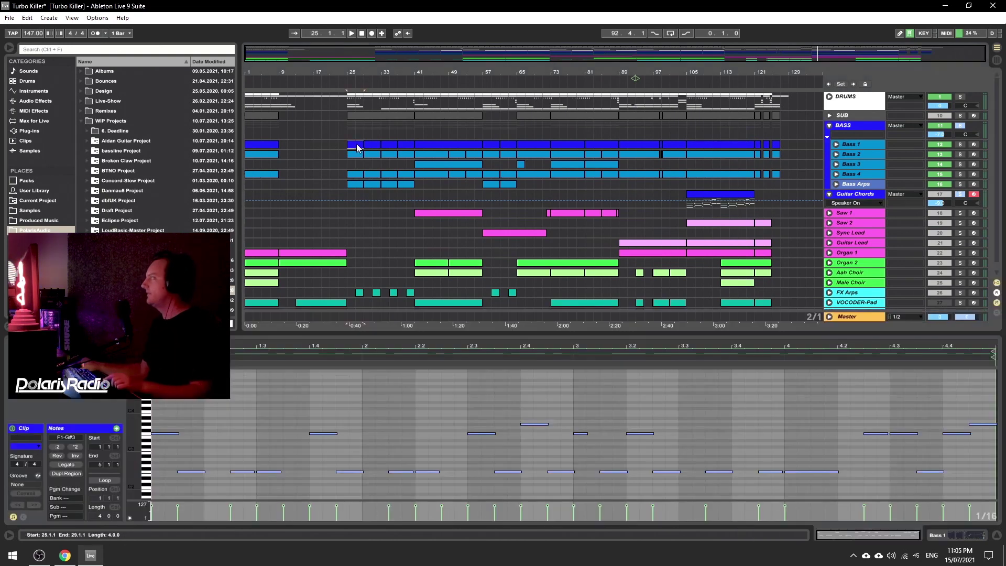
left_click(299, 425)
scroll(299, 422, "down", 3)
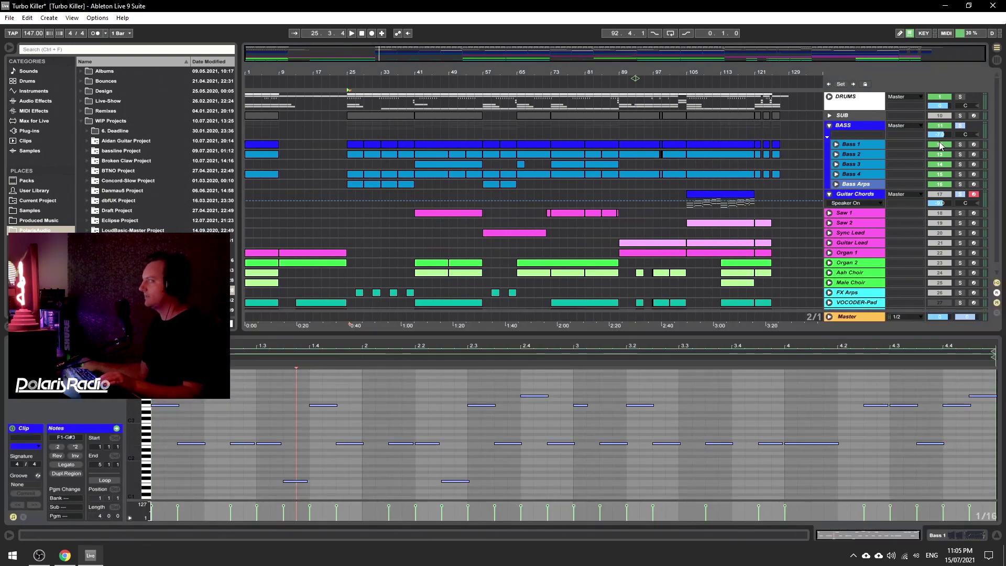
left_click(961, 144)
key("space")
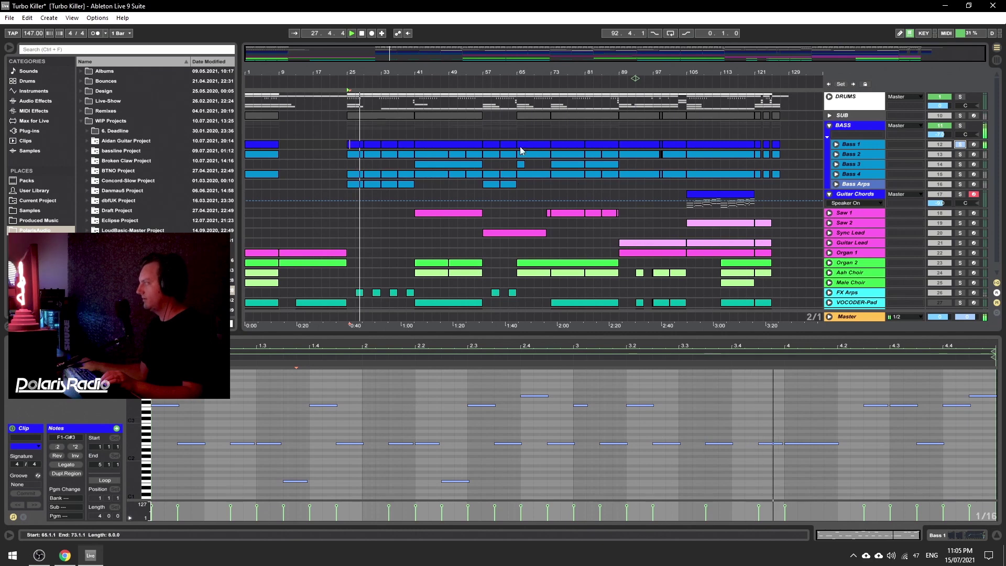
Examine the note patterns of the Bass 1 clips at bars 29, 41, 61, 65 and 73.
left_click(374, 146)
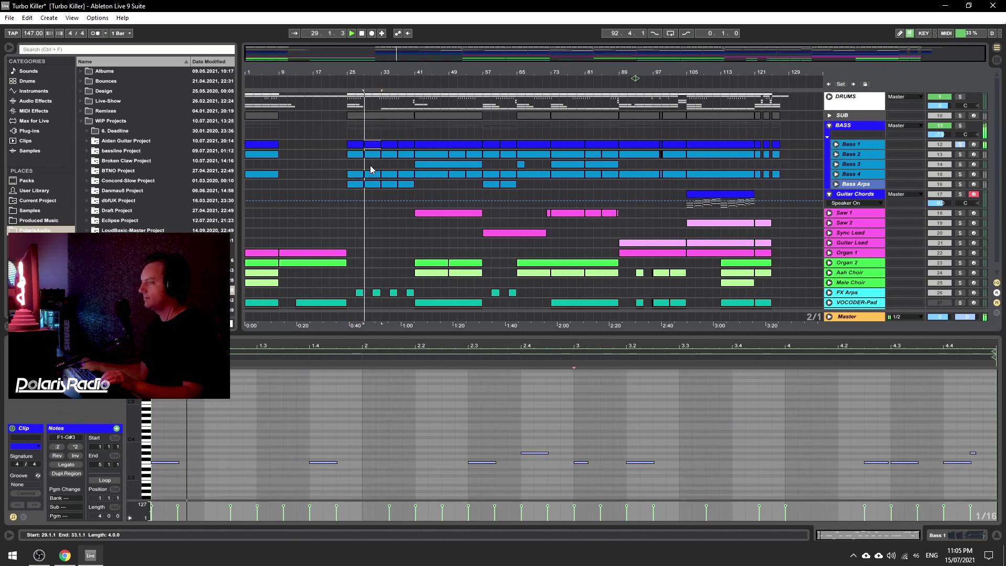
scroll(364, 413, "down", 3)
left_click(363, 413)
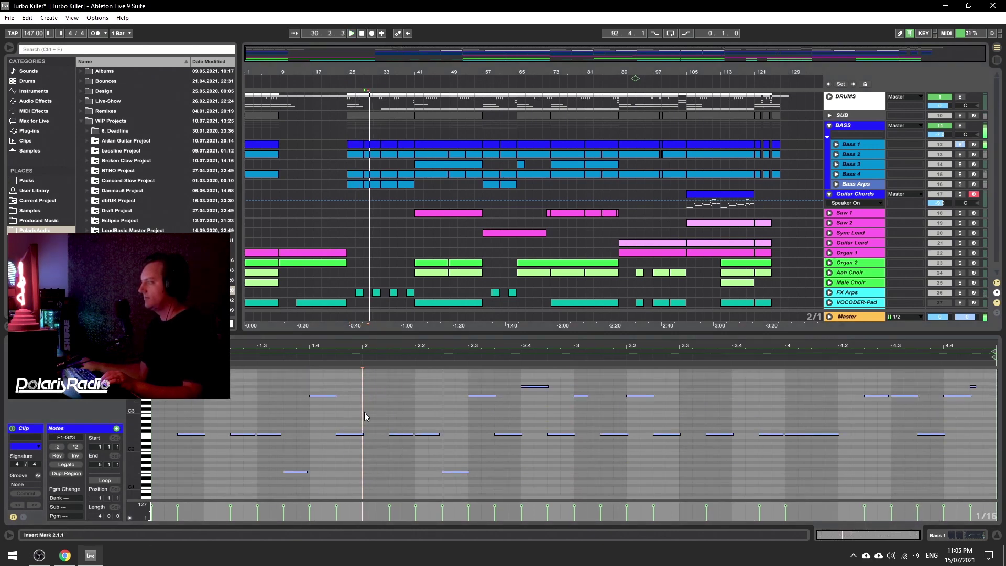
left_click(442, 148)
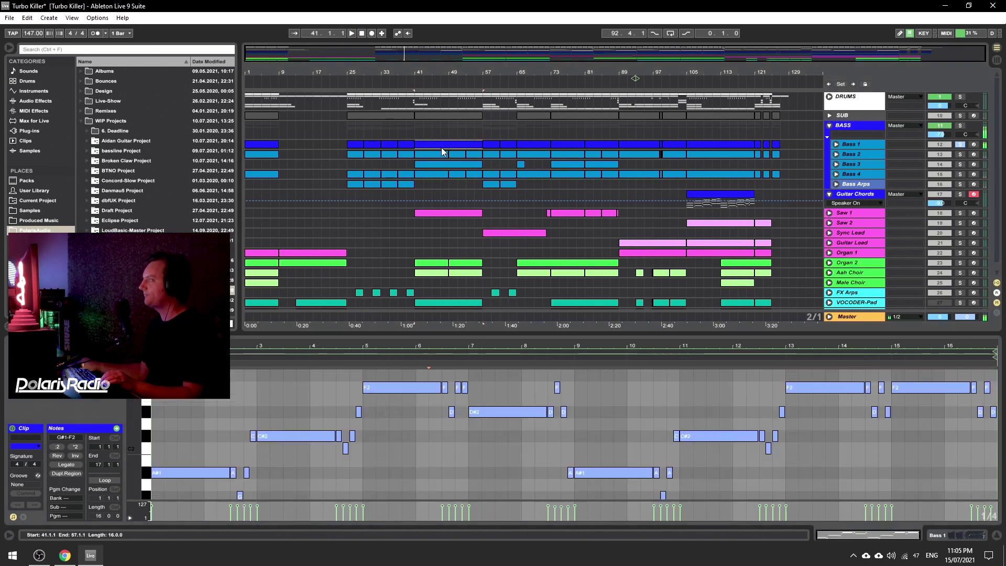
left_click(509, 149)
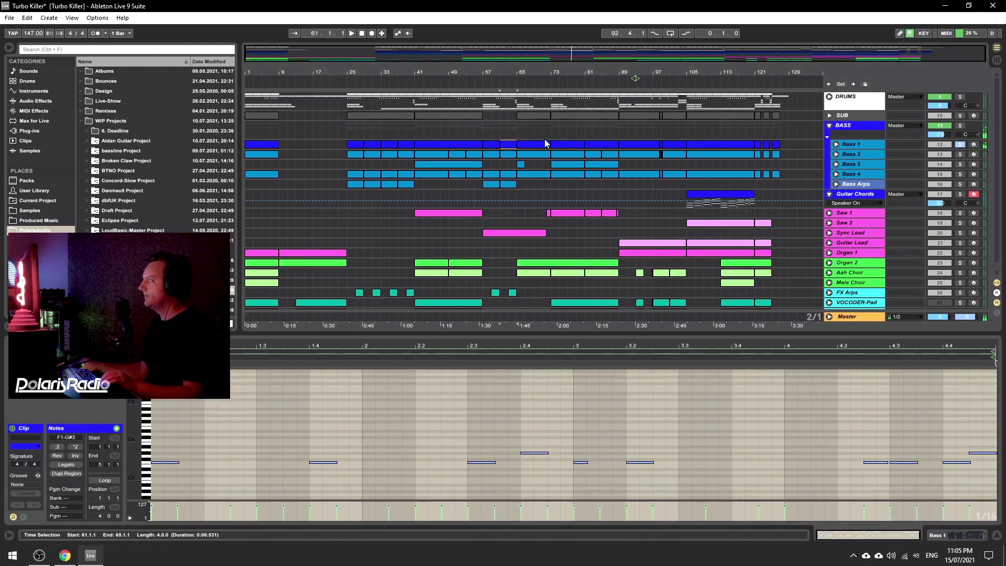
left_click(543, 145)
left_click(574, 143)
scroll(694, 207, "down", 1)
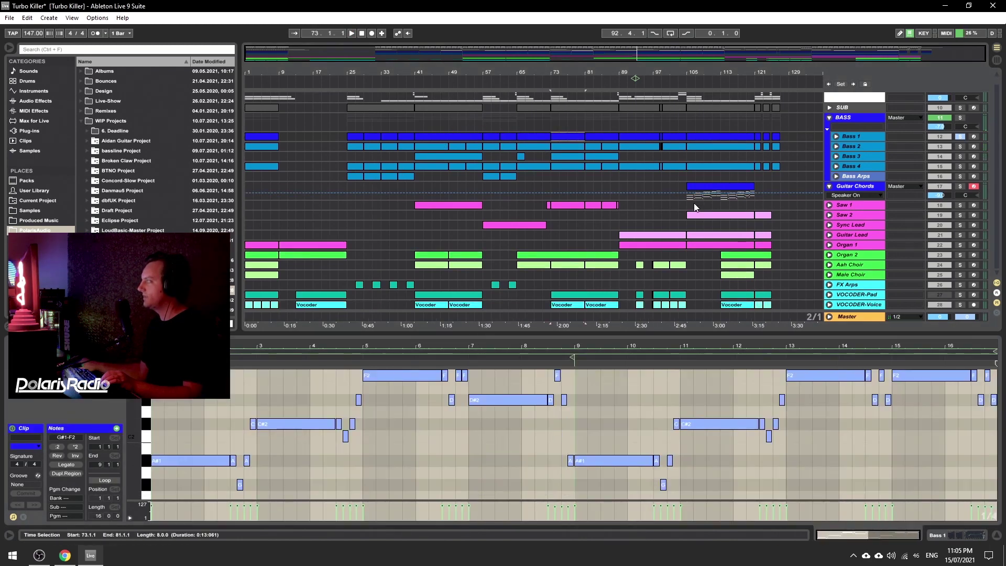
Open the first Bass 1 clip at bar 1, solo the BASS group and play from the beginning.
left_click(274, 138)
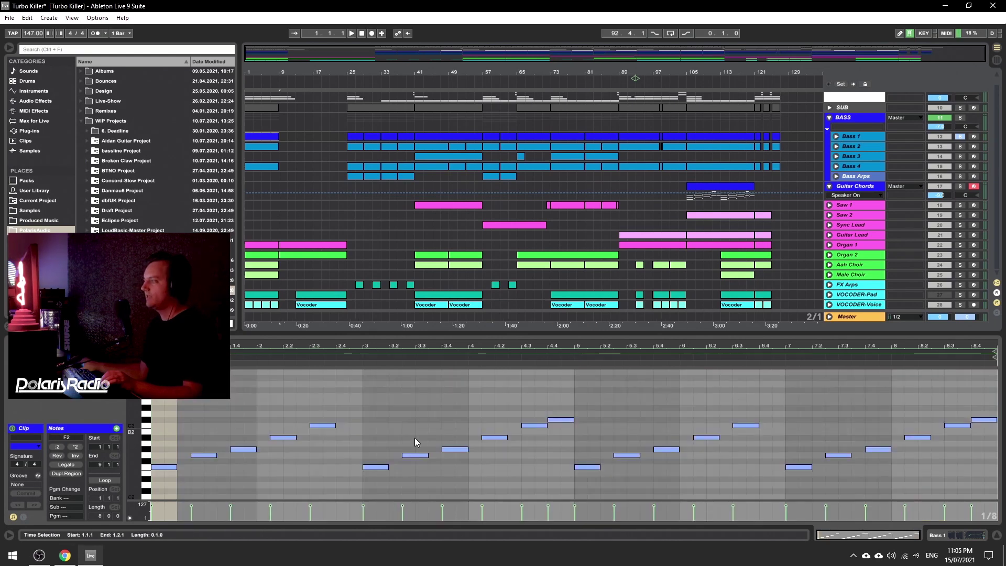
left_click(960, 117)
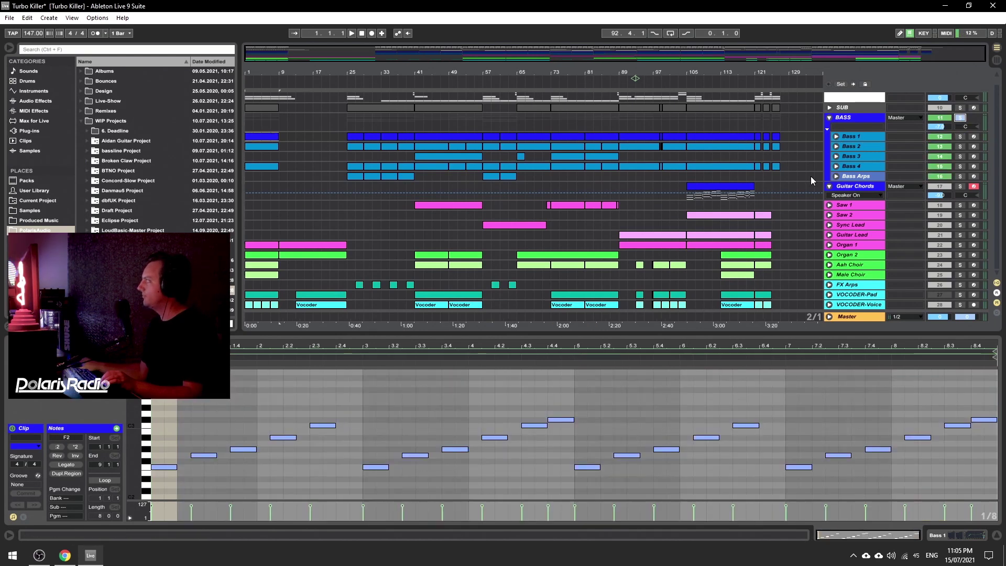
scroll(304, 437, "down", 1)
key("space")
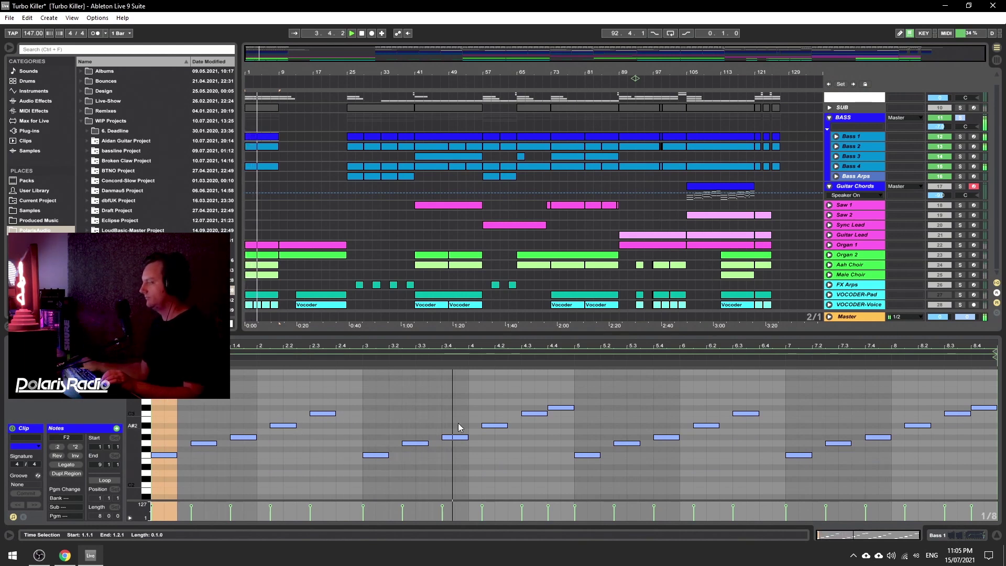
Clear the BASS solo during playback to hear the full mix and hide the clip view.
left_click(962, 119)
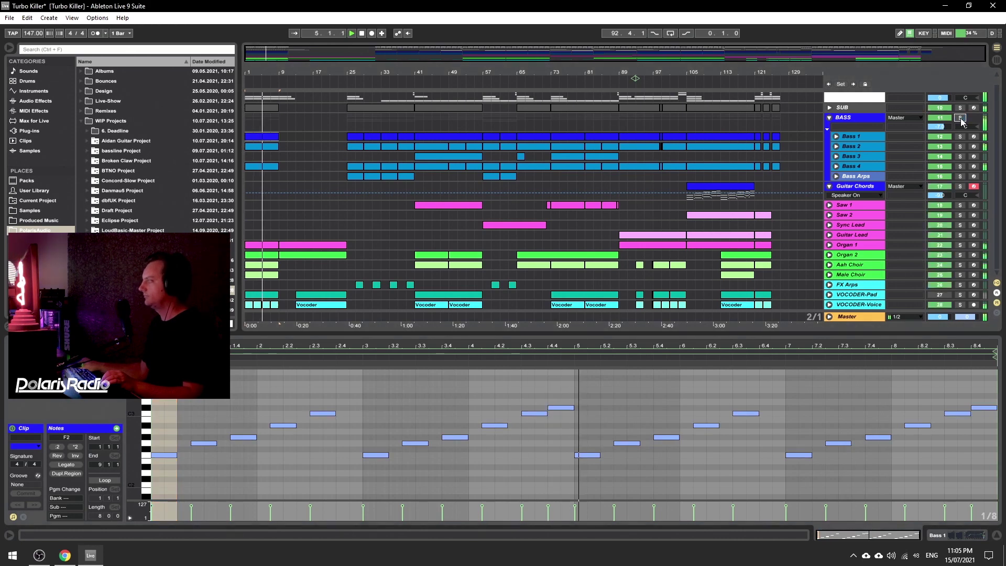
left_click(996, 537)
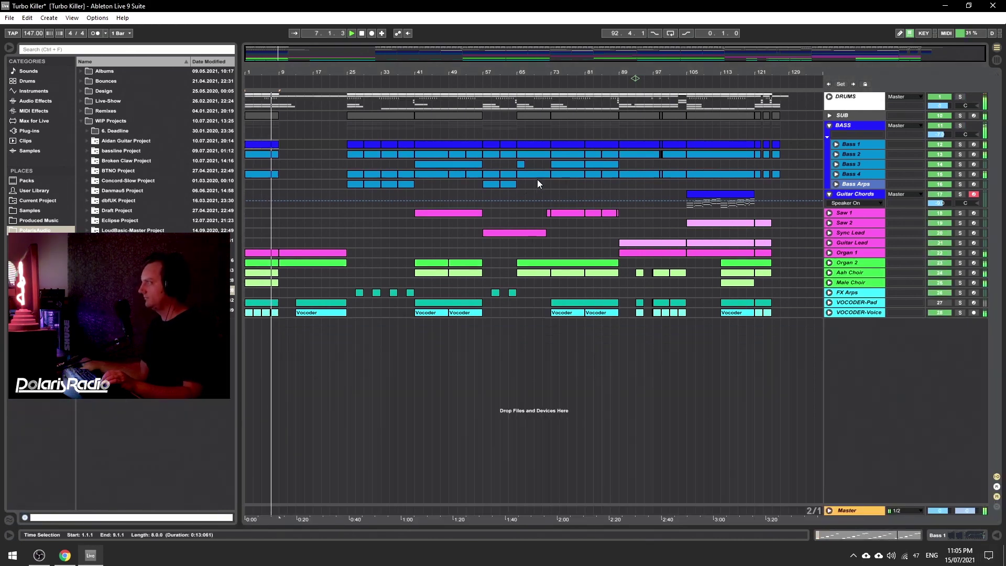
Fold the Bass 1 and Guitar Chords tracks and collapse the BASS group.
left_click(835, 142)
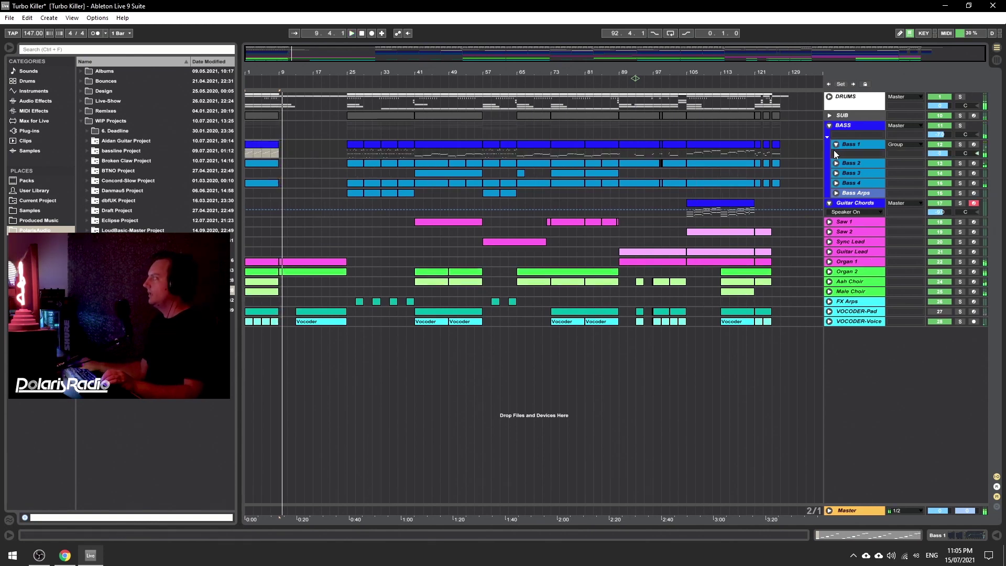
left_click(836, 144)
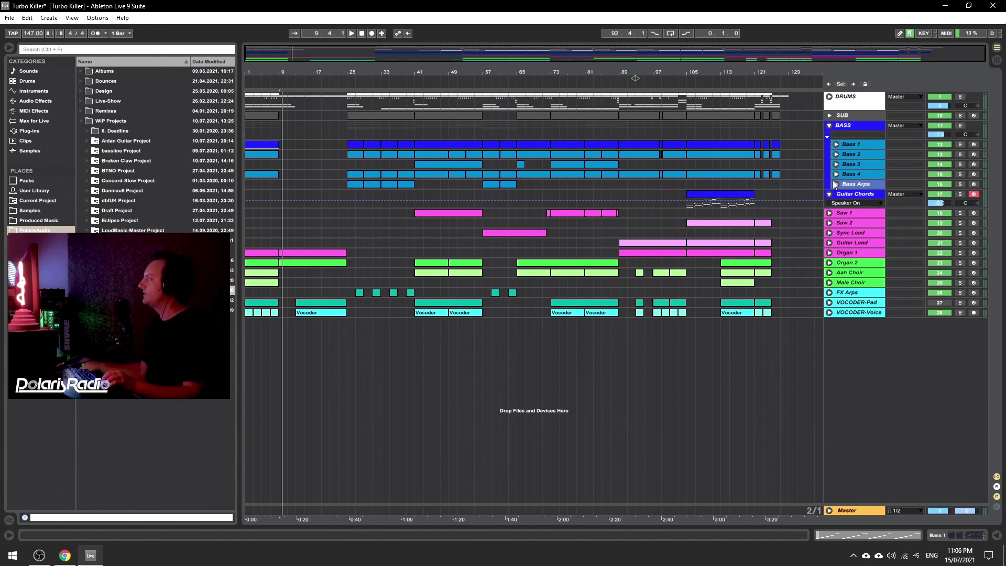
left_click(829, 194)
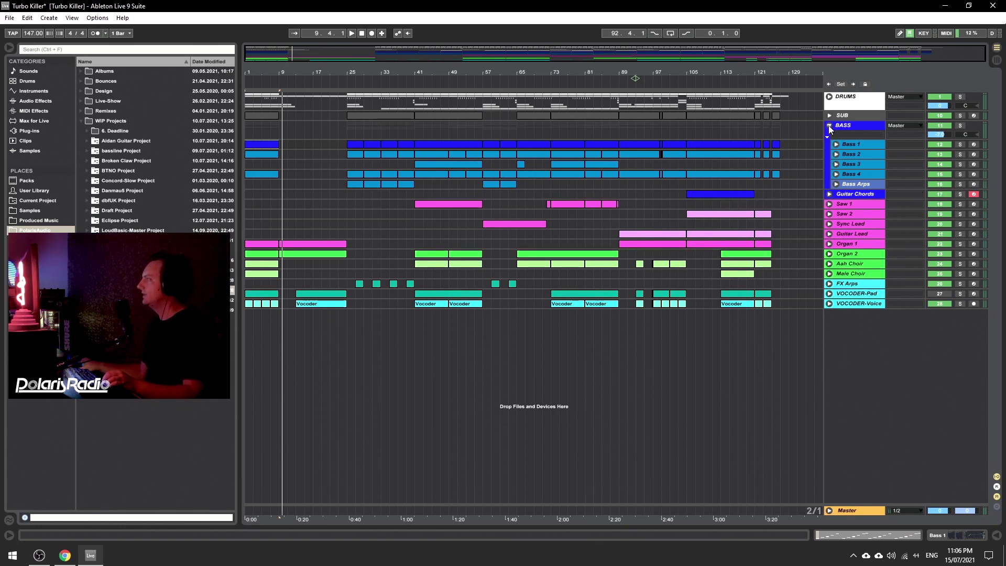
left_click(829, 126)
Highlight the pink tracks from Saw 1 to Organ 1 as a group and clear the selection.
left_click(790, 161)
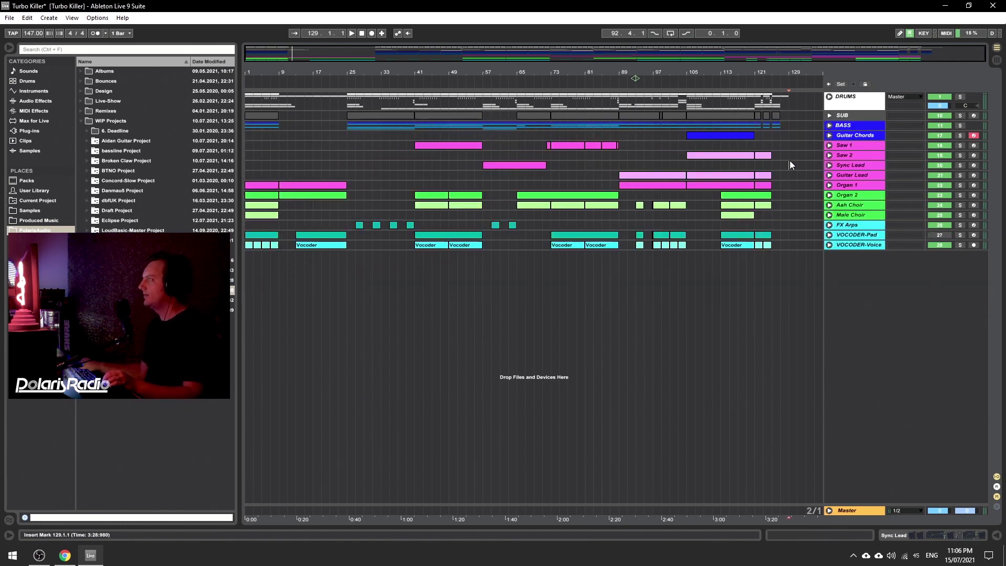
left_click(857, 185)
left_click(851, 146, "shift")
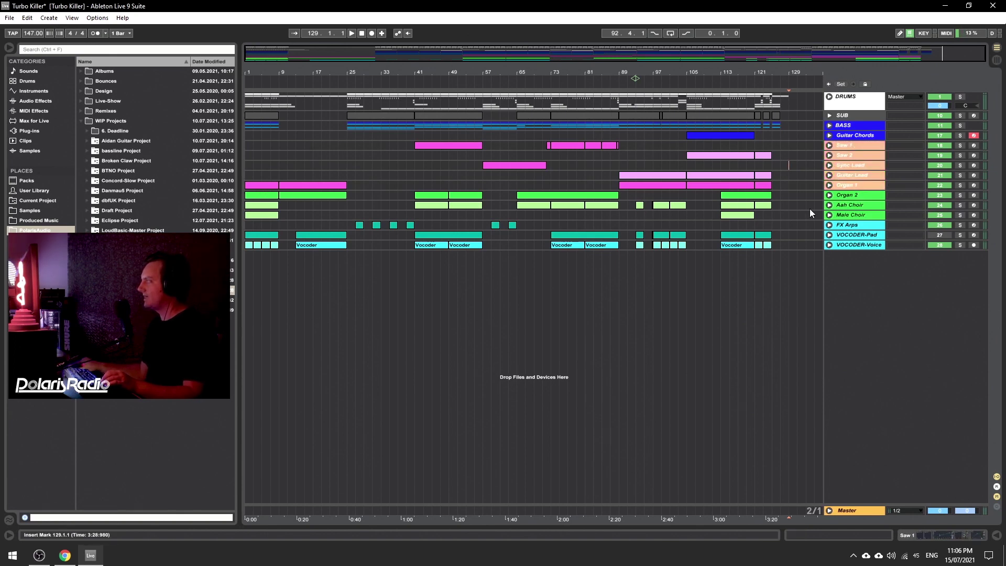
left_click(792, 188)
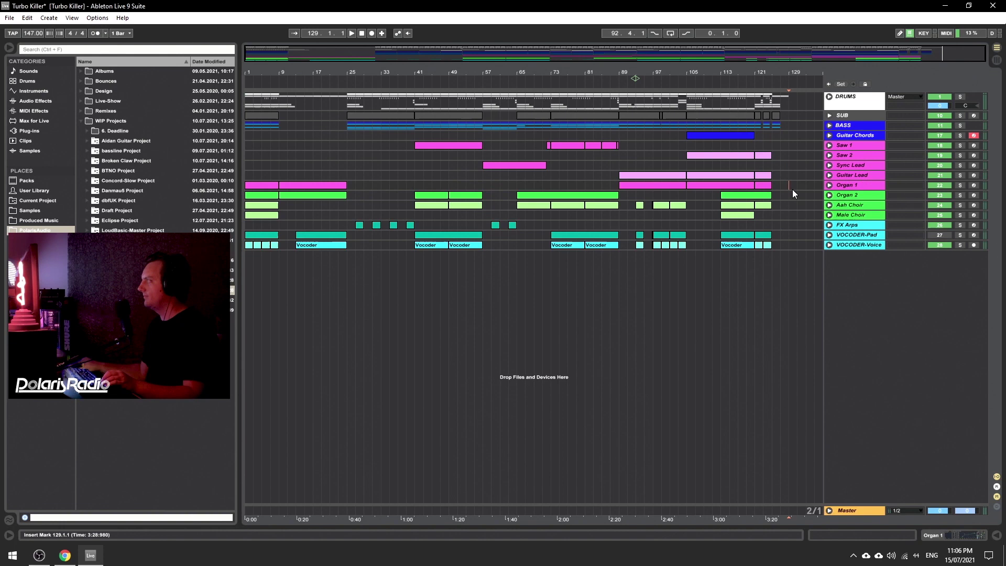
Unfold the Organ 1, Guitar Lead, Sync Lead, Saw 2 and Saw 1 tracks.
left_click(829, 185)
left_click(829, 175)
left_click(829, 165)
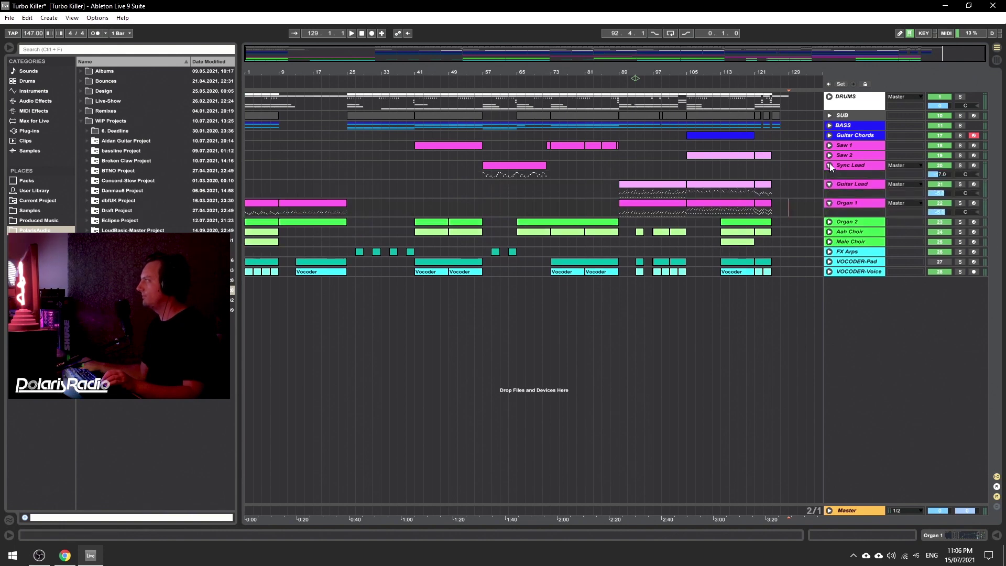
left_click(829, 155)
left_click(829, 145)
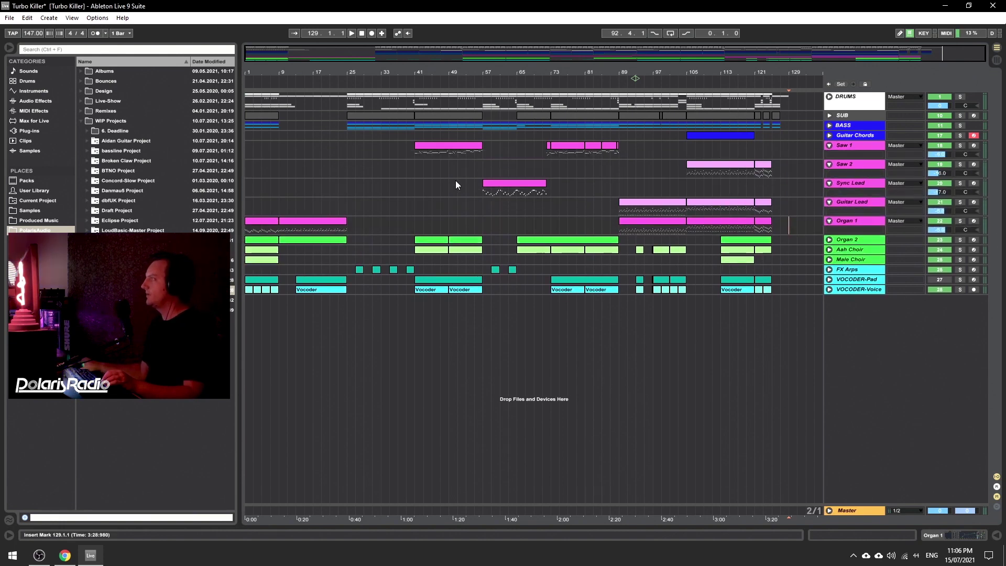
Play the full mix from the Saw 1 clip at bar 41 and open that clip's notes.
left_click(454, 145)
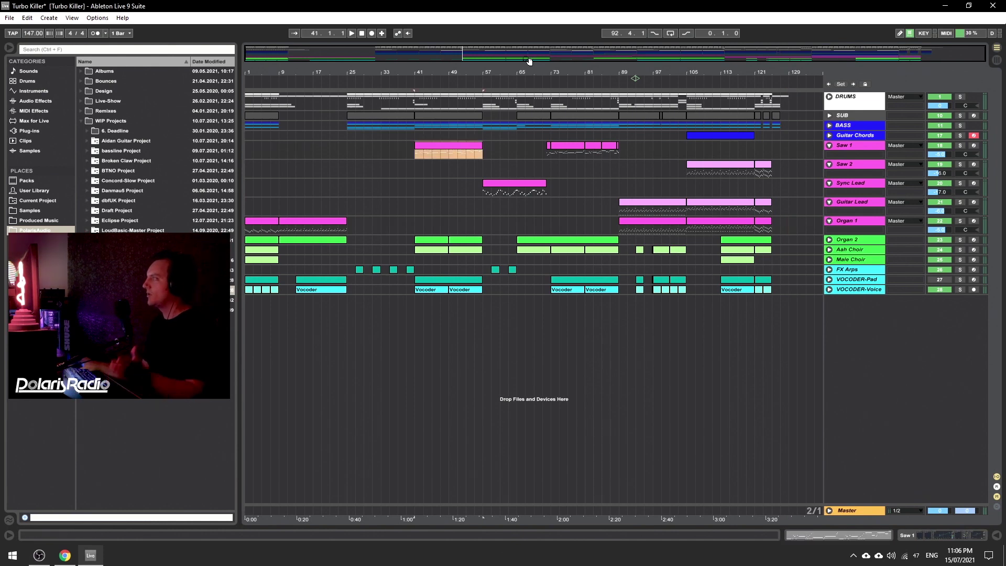
left_click_drag(521, 56, 510, 87)
left_click_drag(805, 78, 830, 83)
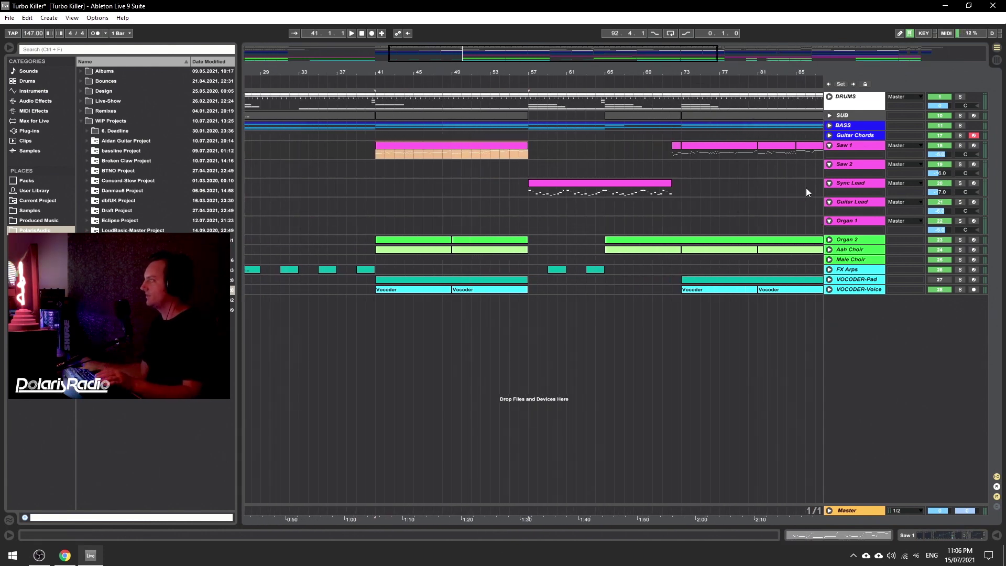
key("space")
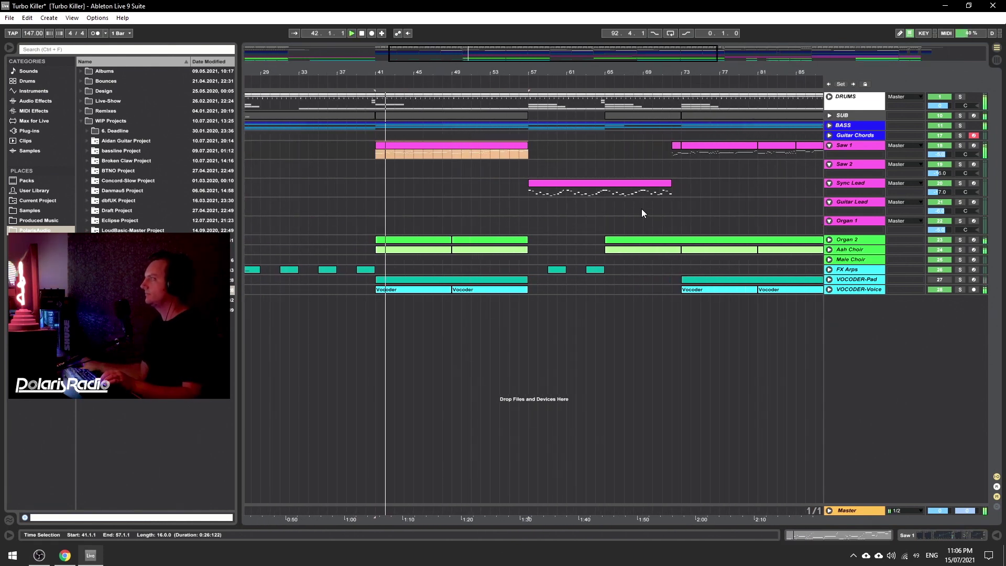
double_click(406, 149)
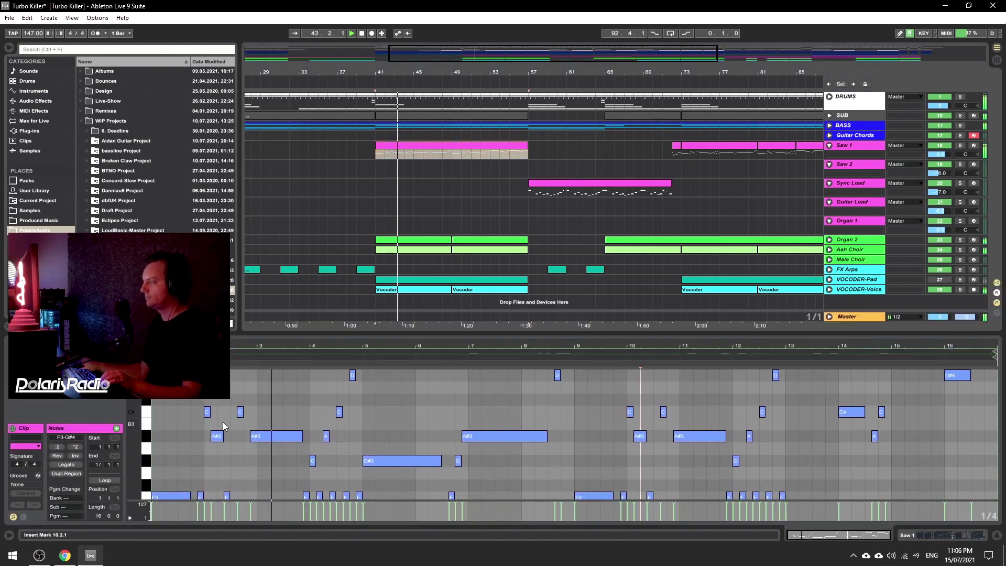
Examine the full note range of the Saw 1 clip at bar 41, then show and hide its pitch bend envelope.
mouse_move(134, 443)
left_mouse_down()
mouse_move(116, 456)
mouse_move(123, 449)
left_mouse_up()
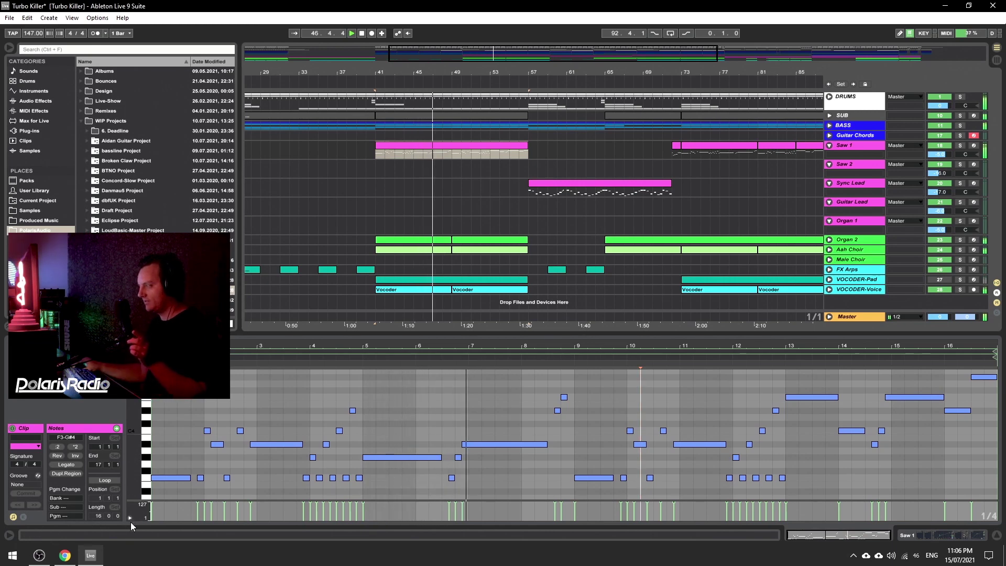
left_click(24, 517)
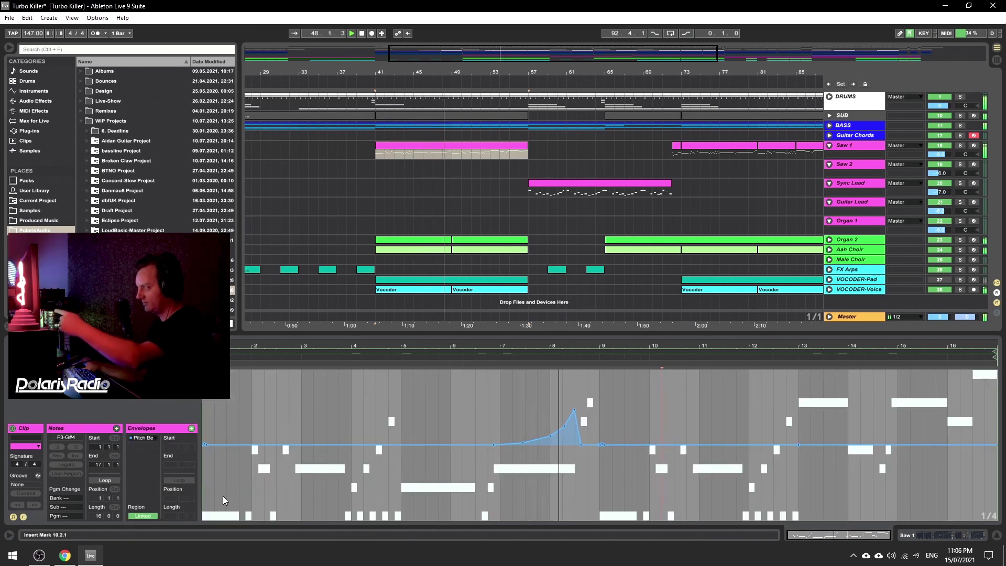
left_click(24, 518)
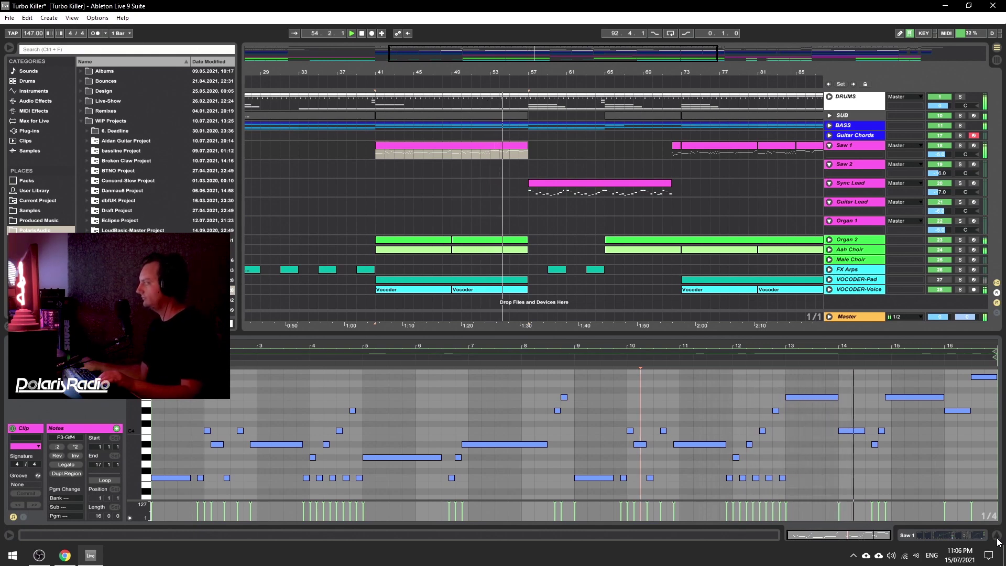
Open the notes of the Sync Lead clip at bar 57 and listen to that track soloed.
left_click(605, 185)
left_click(872, 182)
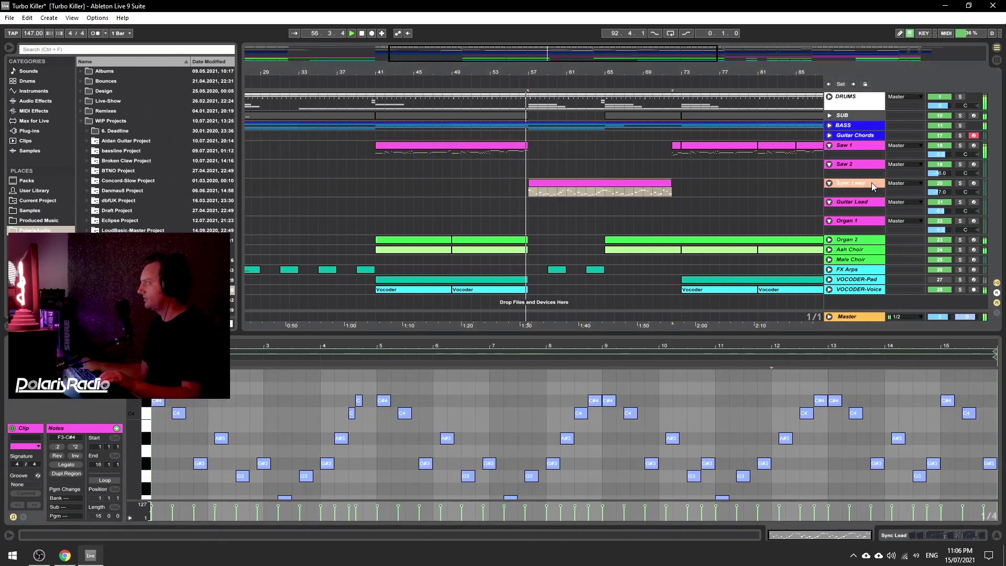
left_click_drag(136, 449, 131, 426)
left_click(963, 183)
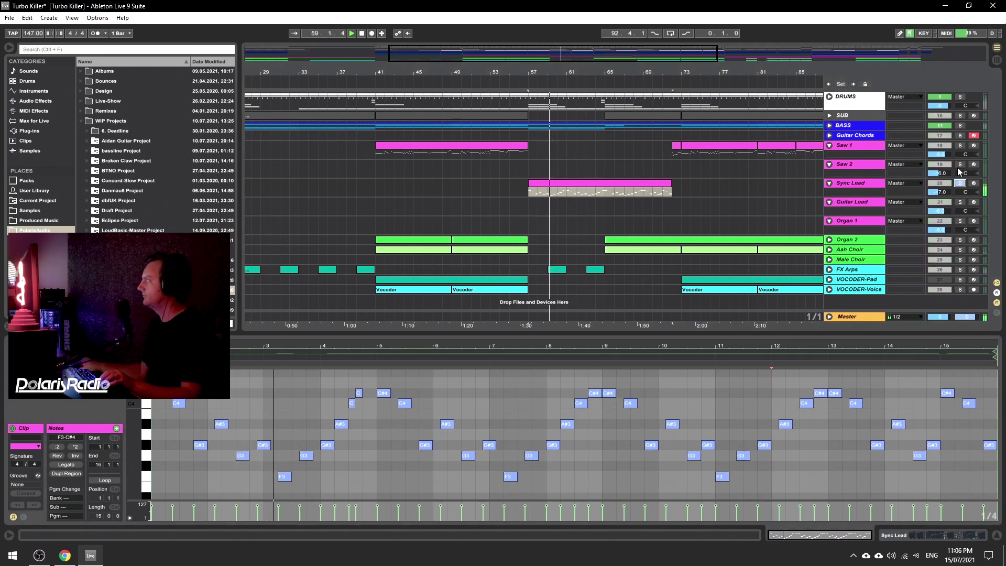
key("space")
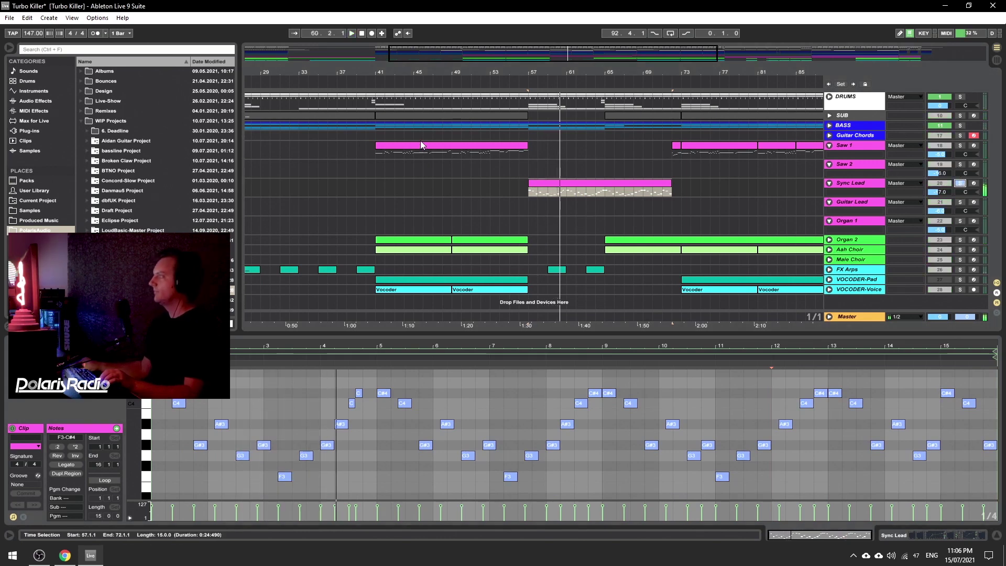
Select the Saw 1 clip at bar 41, solo the Saw 1 track and display its device chain.
left_click(423, 147)
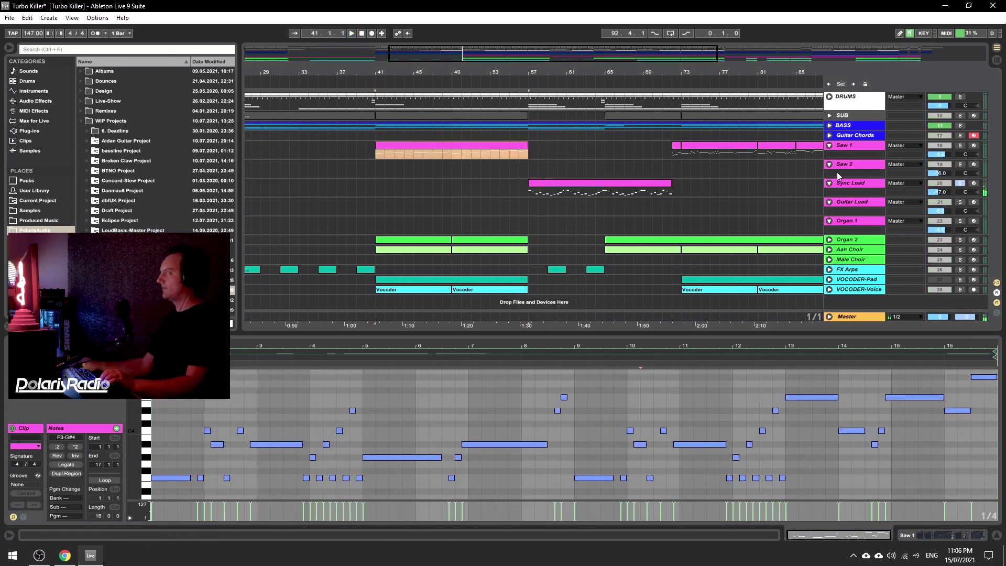
left_click(960, 146)
left_click(854, 147)
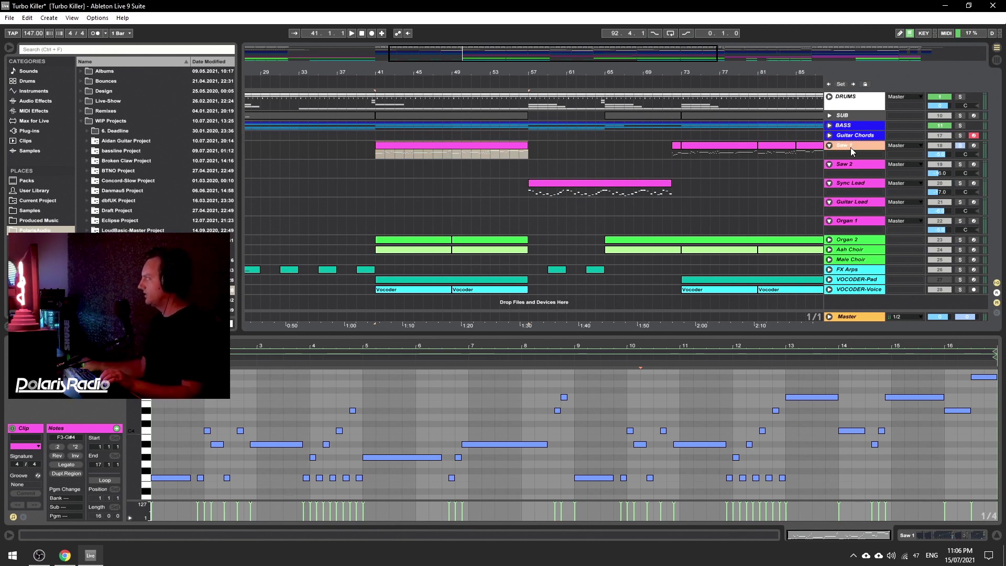
left_click(850, 146)
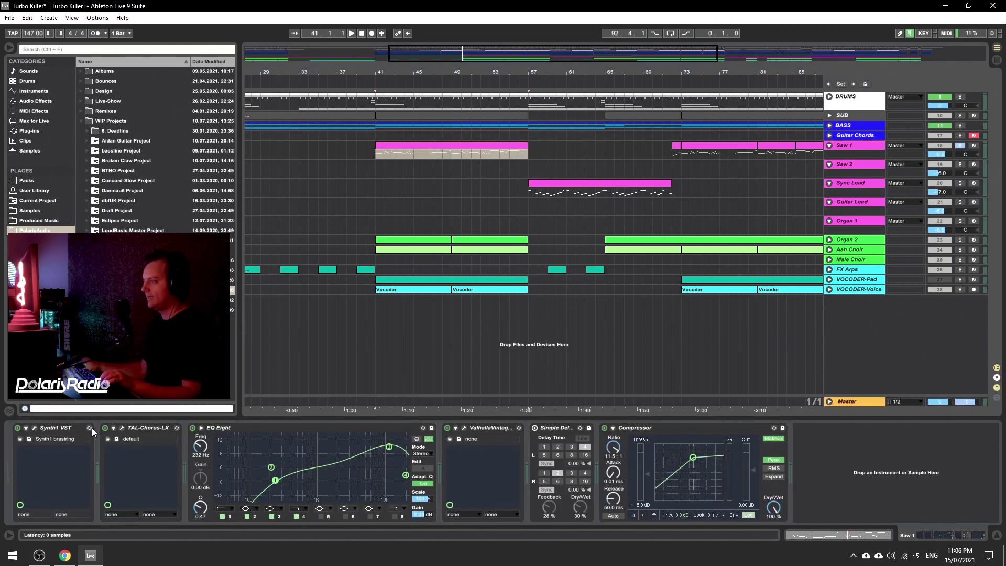
Open the Synth1 instrument on Saw 1, play the soloed lead from bar 41 and close the instrument window.
left_click(34, 428)
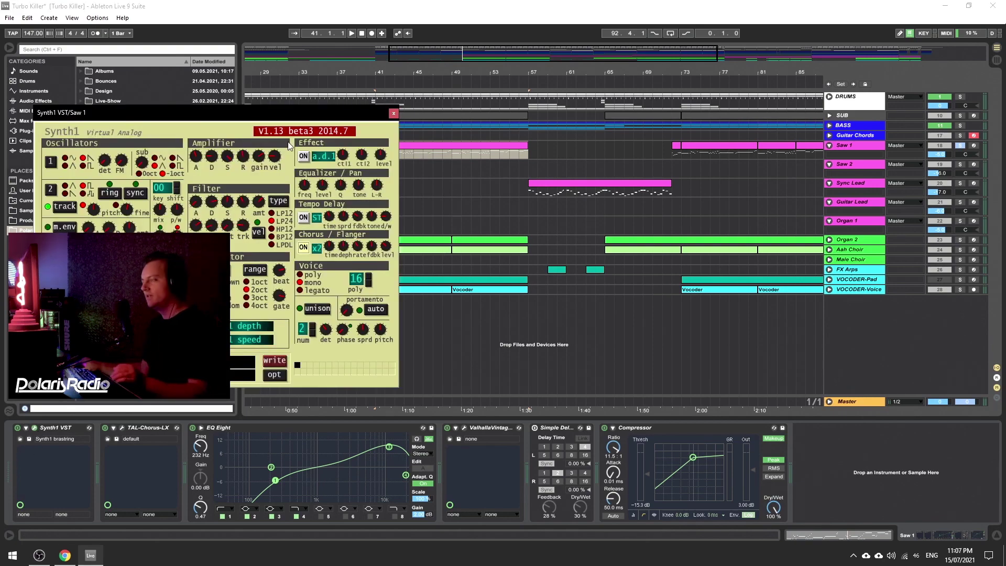
left_click_drag(249, 113, 570, 120)
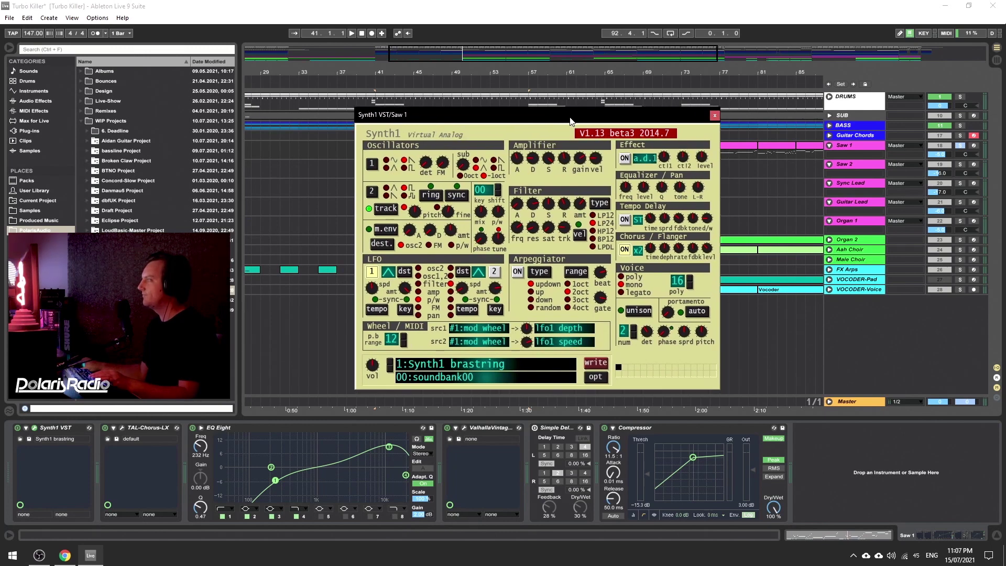
key("space")
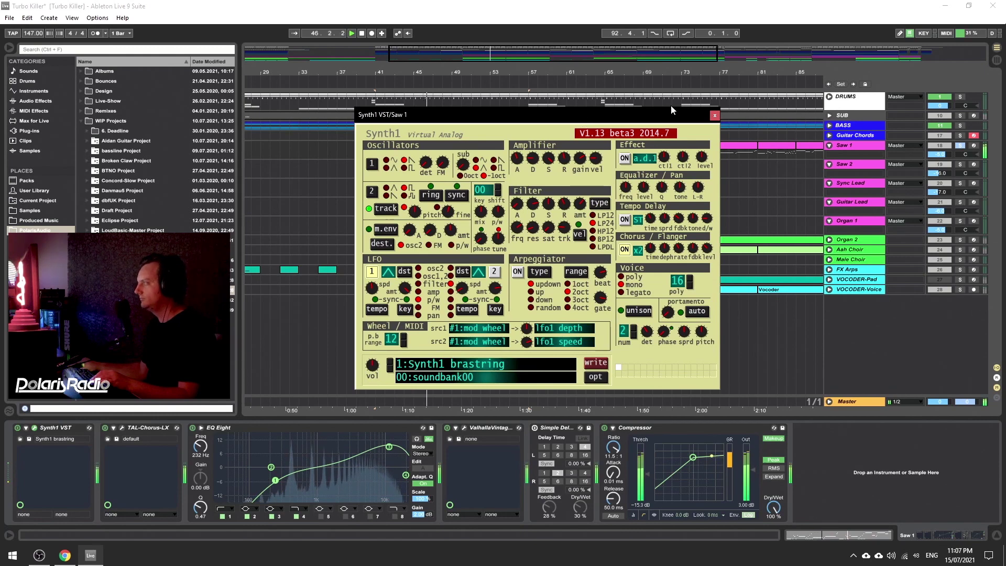
left_click(714, 115)
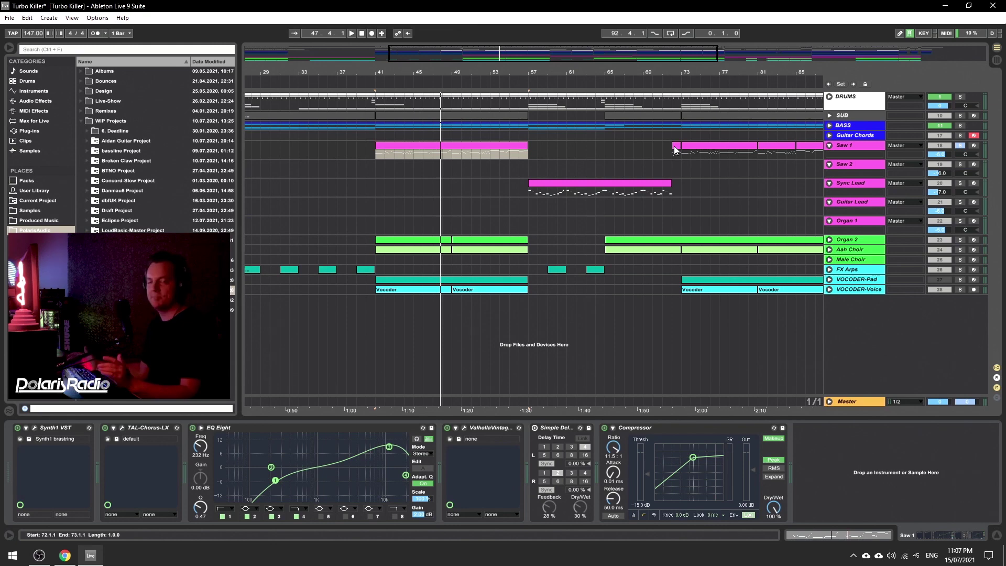
Play the soloed Saw 1 from its one-bar clip at bar 72, then unsolo the track and stop playback.
left_click(675, 151)
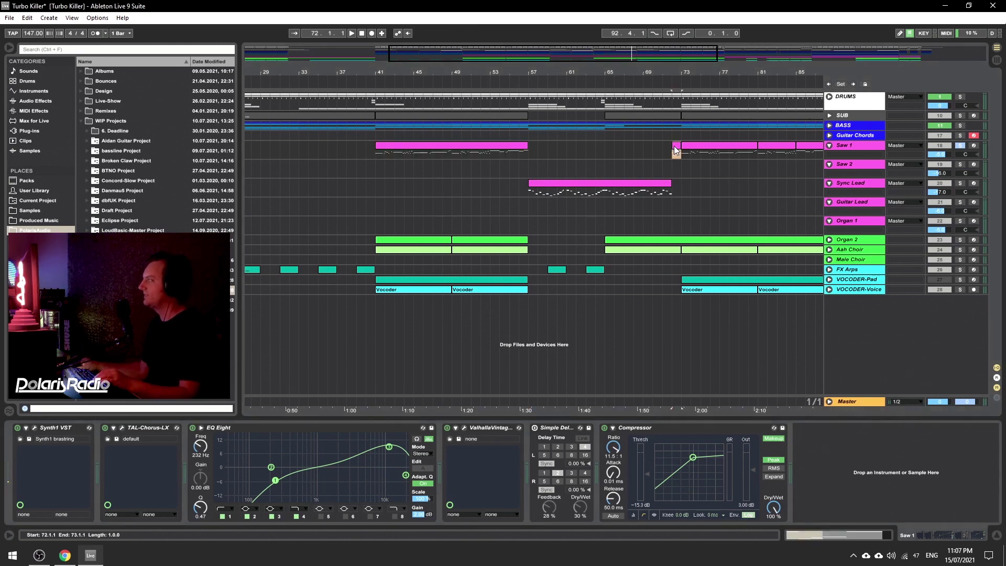
left_click_drag(633, 50, 813, 58)
key("space")
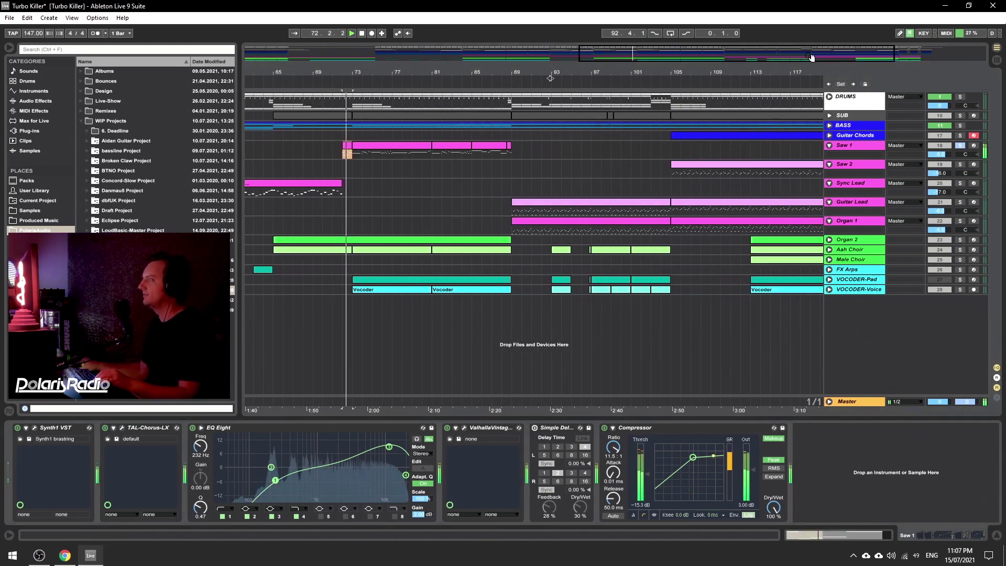
left_click(959, 145)
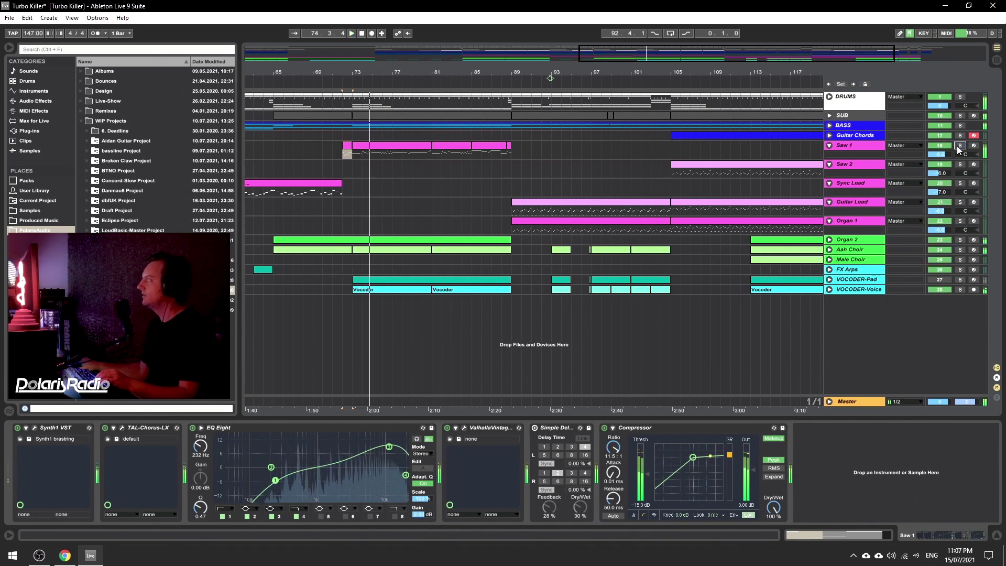
left_click_drag(620, 76, 822, 79)
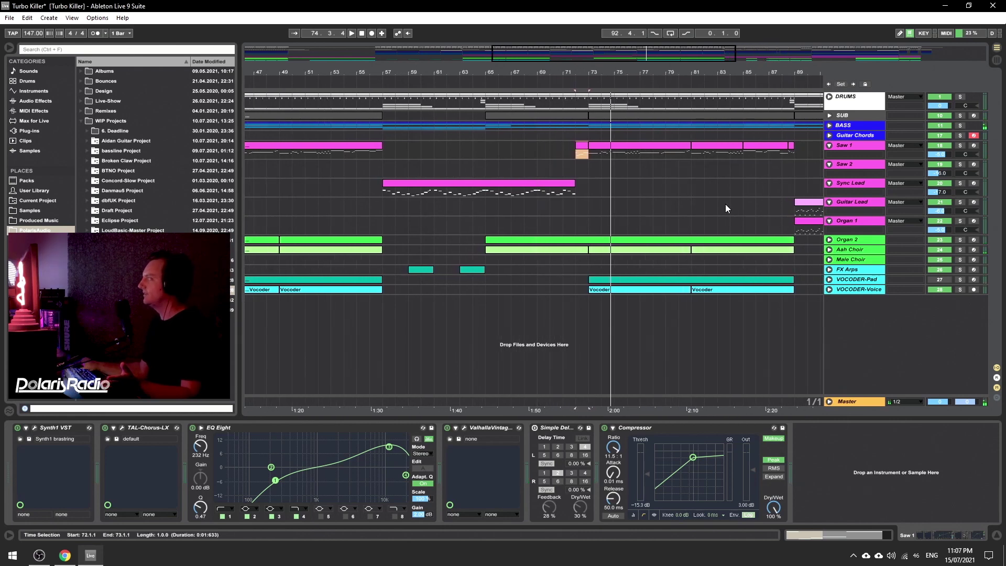
Play the full mix from the Sync Lead clip at bar 57 and solo the Sync Lead track.
left_click(448, 184)
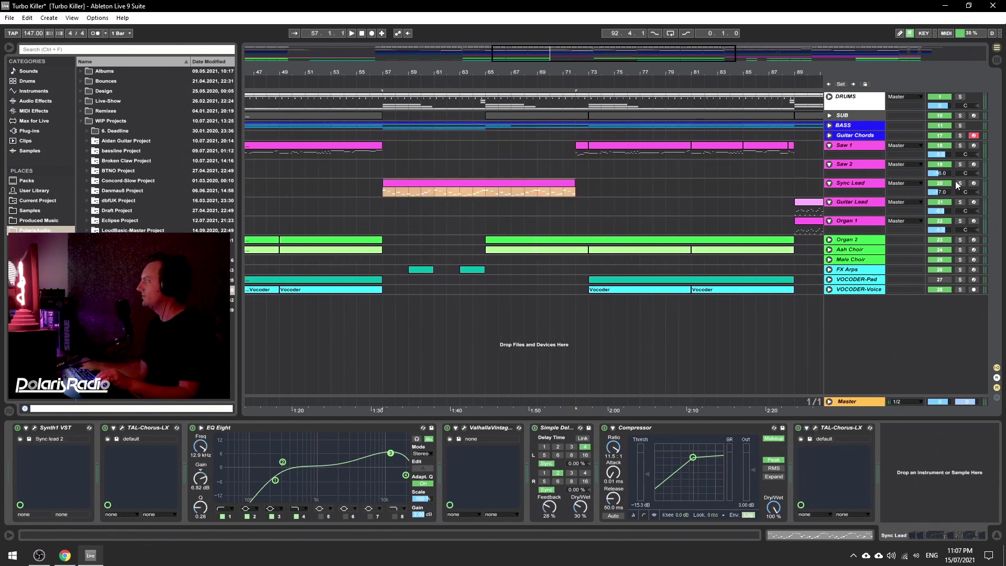
key("space")
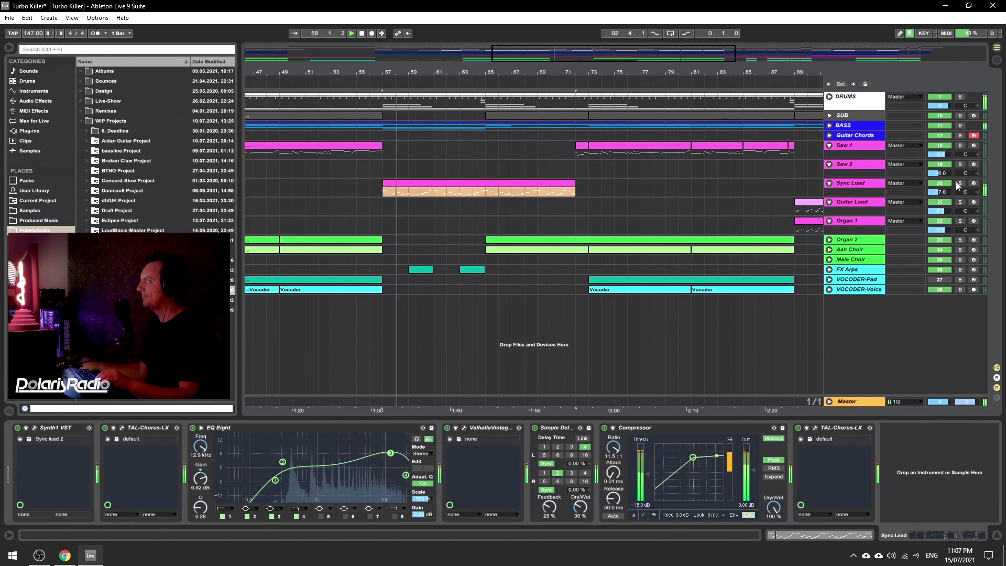
left_click(960, 183)
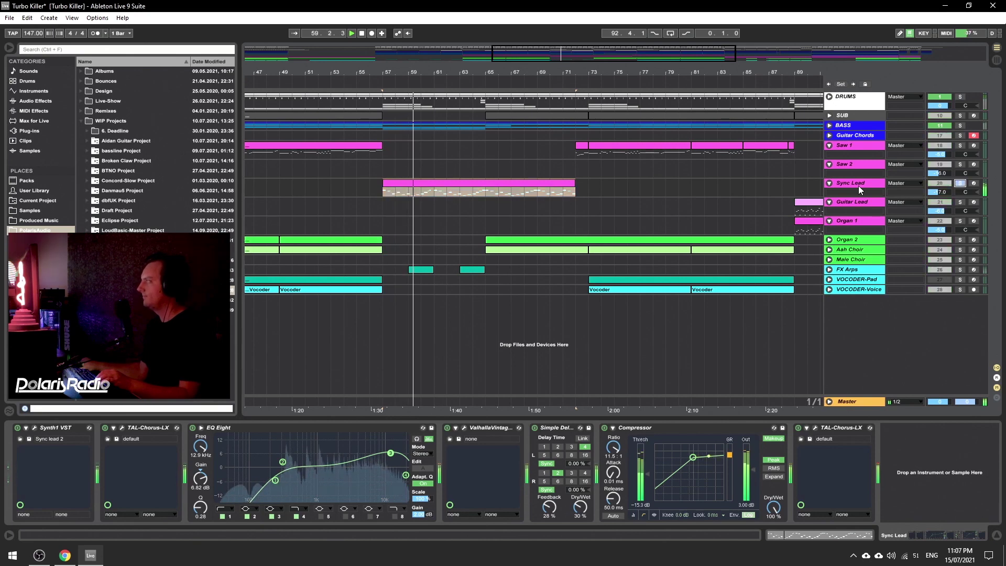
Open the Synth1 instrument on Sync Lead, play the soloed lead with its settings in view and close the instrument window.
left_click(33, 428)
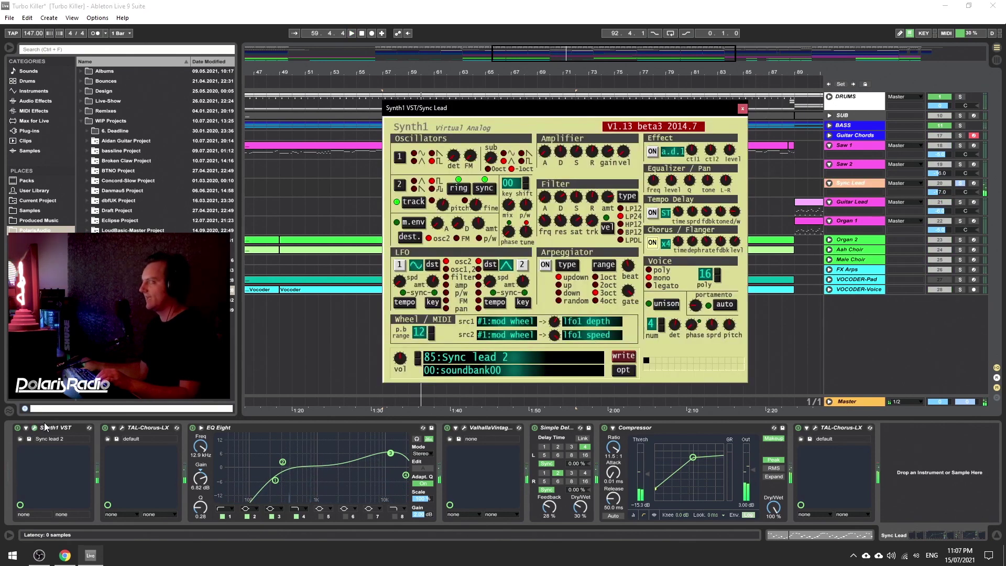
left_click_drag(569, 113, 702, 127)
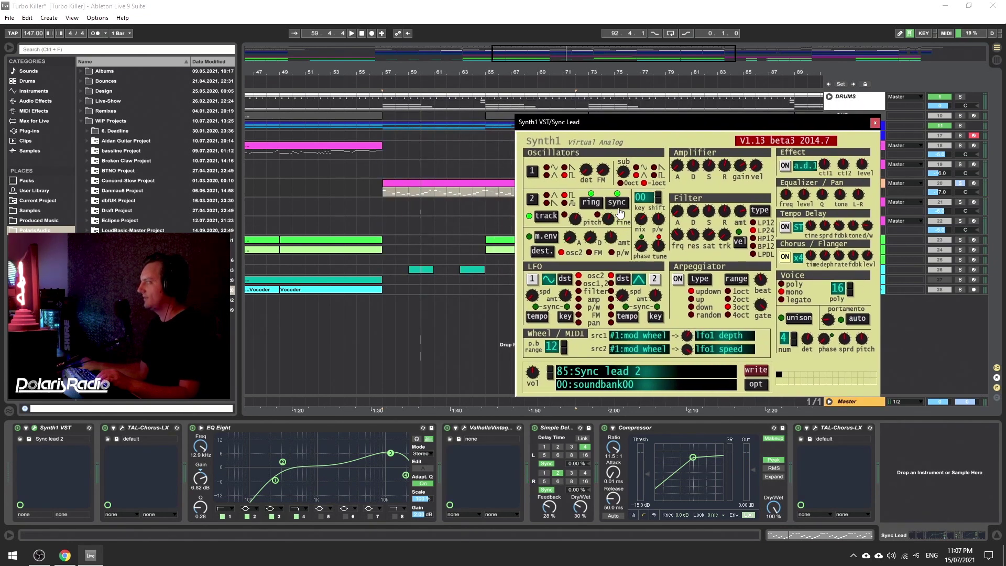
key("space")
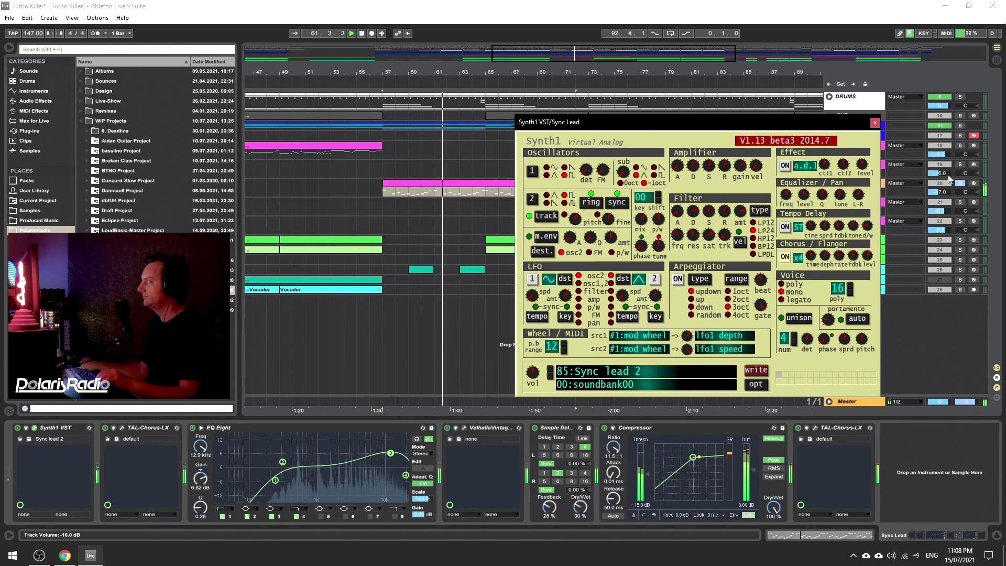
left_click(874, 124)
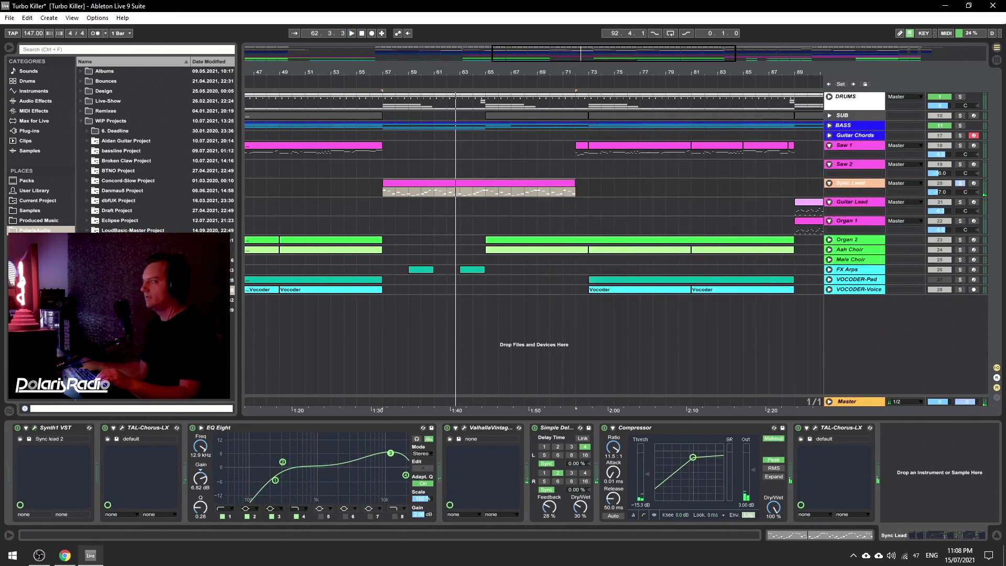
Solo the Organ 1 track and play it from its clip at bar 9.
left_click_drag(579, 74, 579, 41)
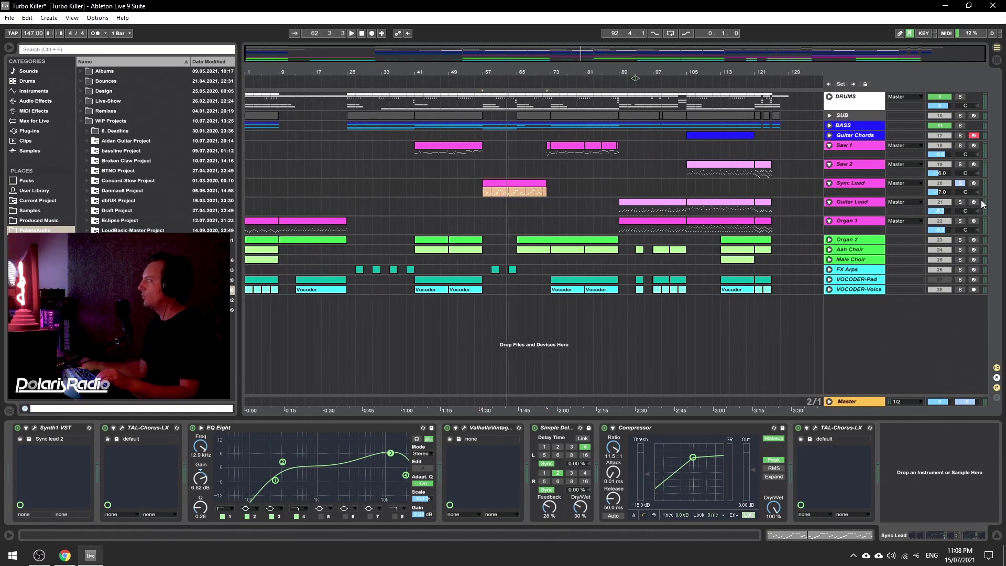
left_click(296, 222)
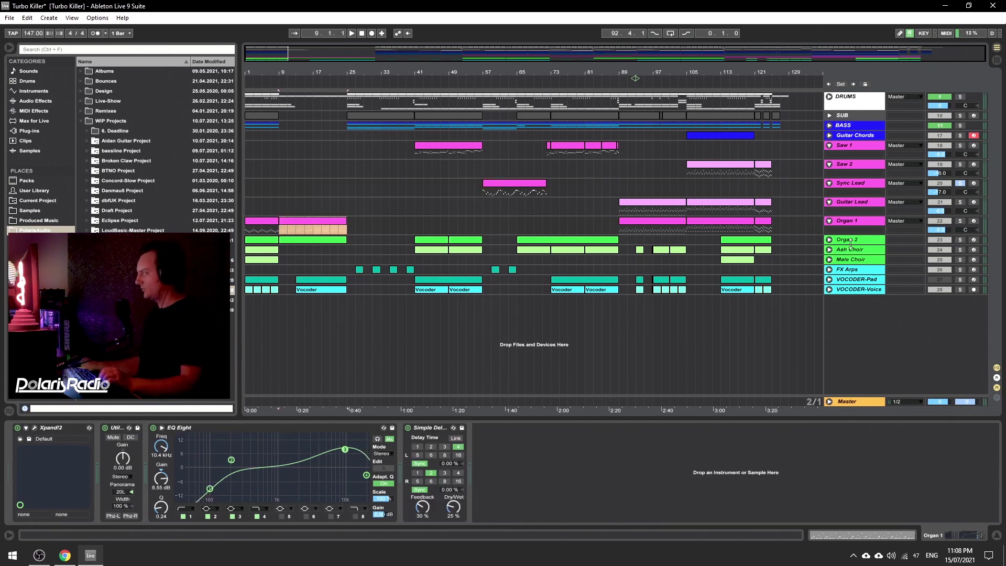
key("z")
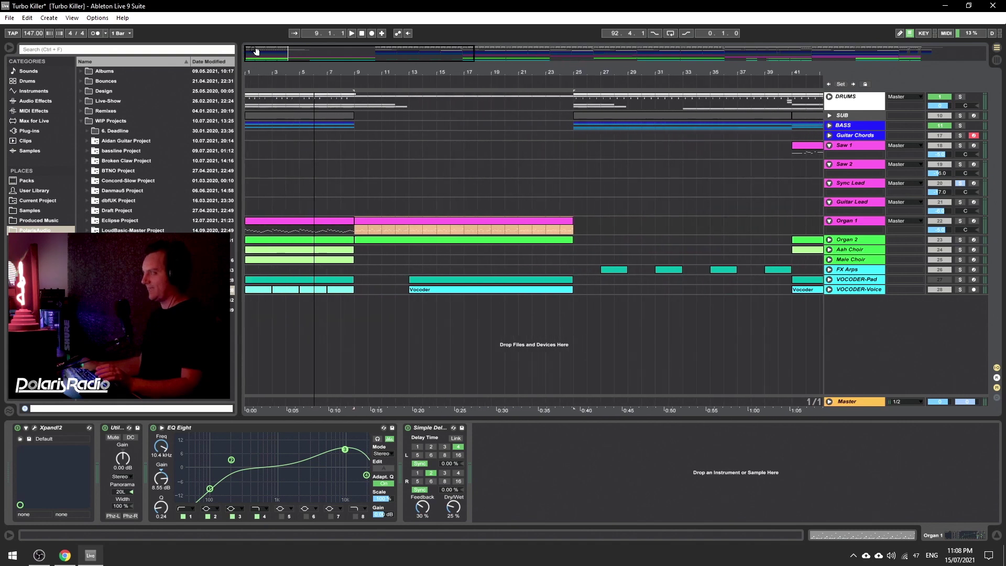
left_click(960, 221)
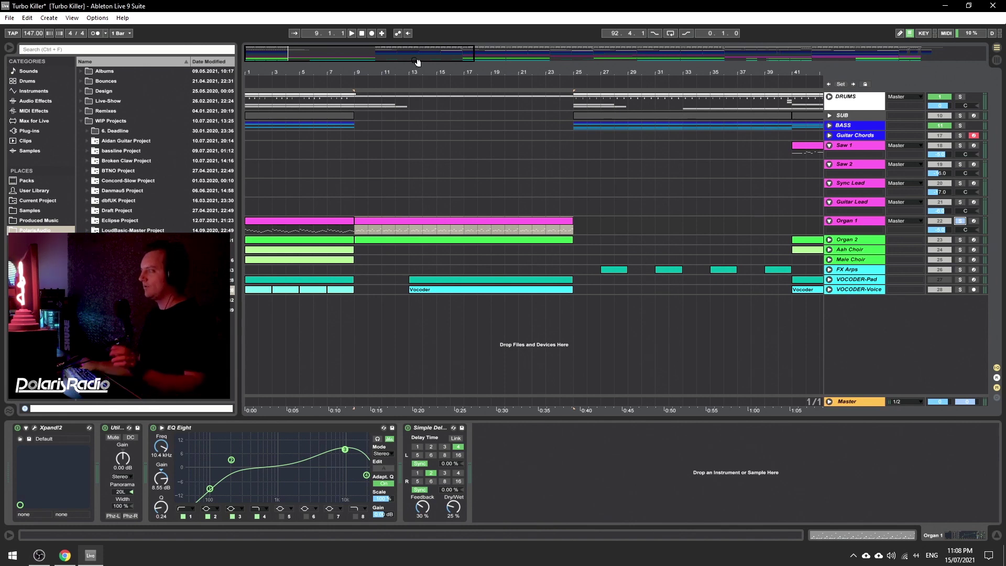
key("space")
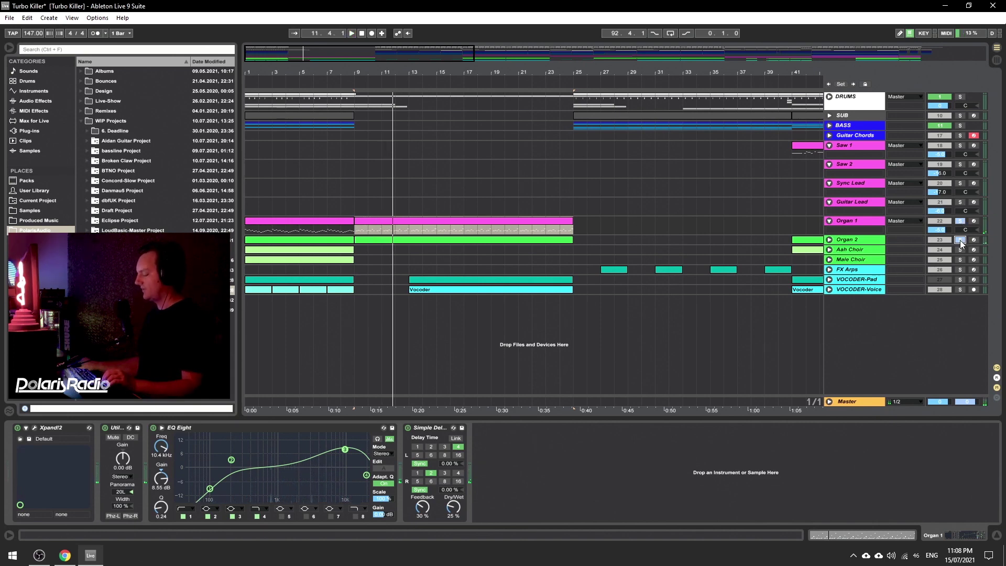
Continue playback with Organ 2 soloed alongside Organ 1, and unfold the Organ 2 track.
key("space")
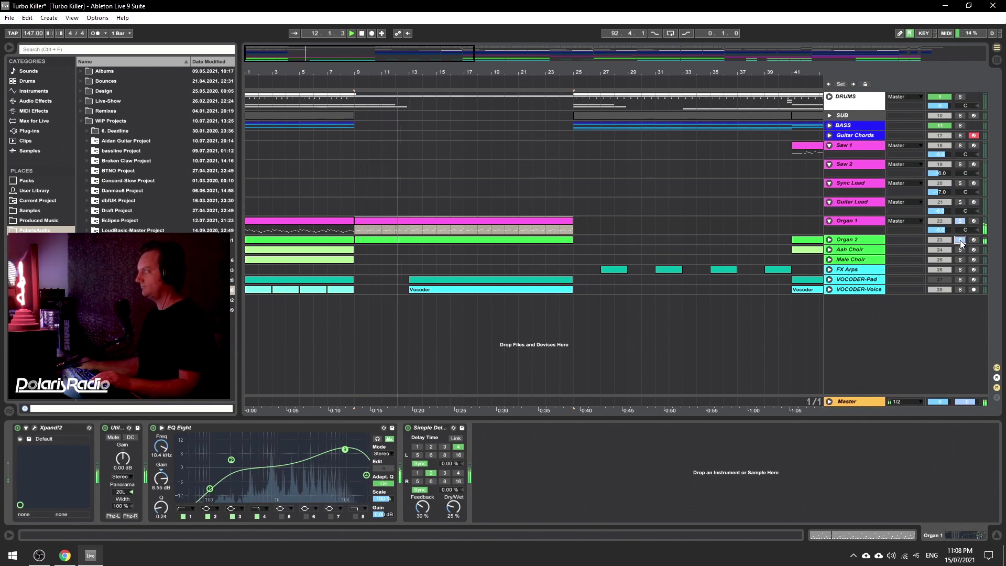
left_click(751, 245)
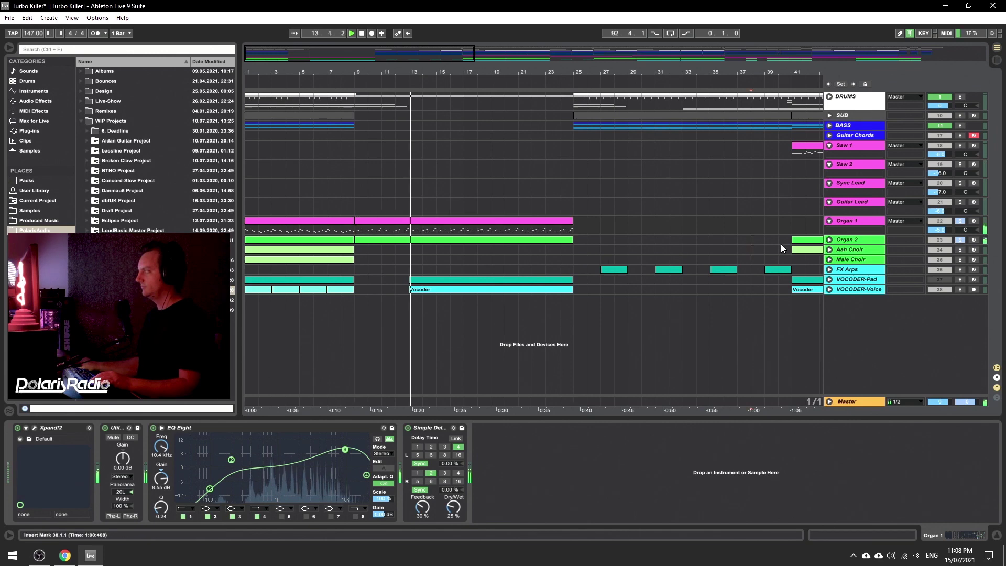
left_click(829, 240)
mouse_move(841, 262)
left_mouse_down()
mouse_move(841, 253)
mouse_move(841, 262)
left_mouse_up()
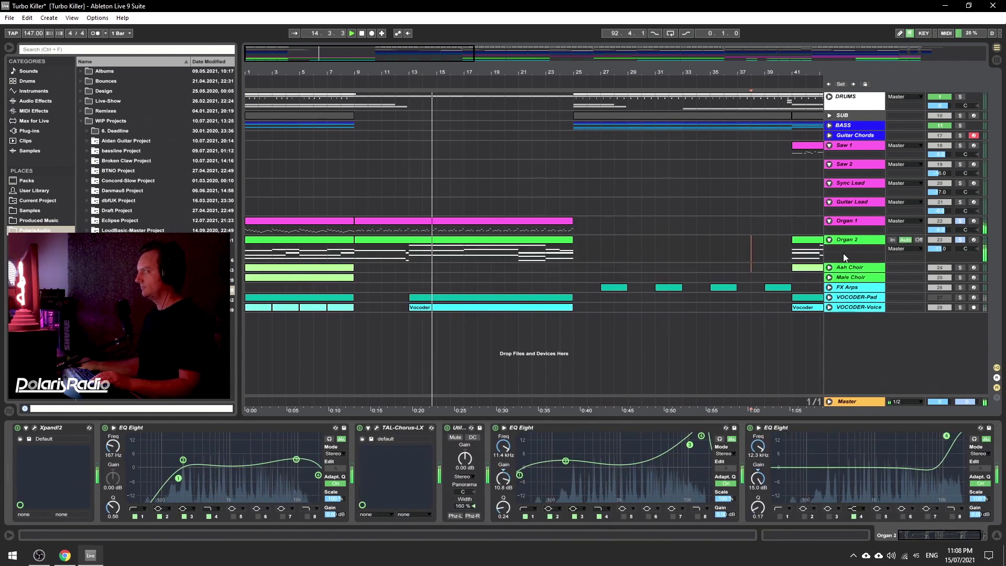
View the notes of the Organ 1 and Organ 2 clips at bar 9 during playback, then hide the clip view.
double_click(464, 222)
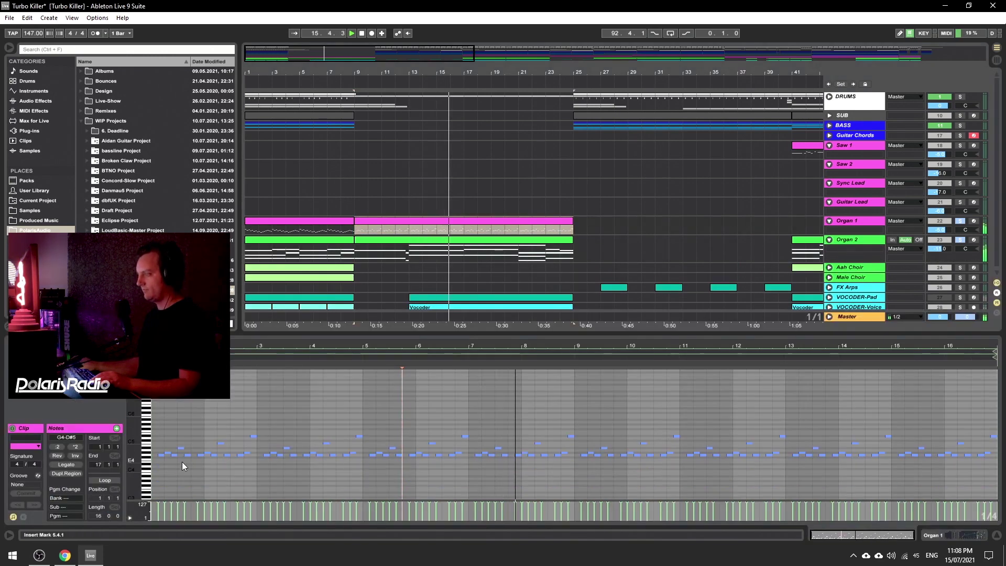
left_click(507, 246)
left_click(482, 404)
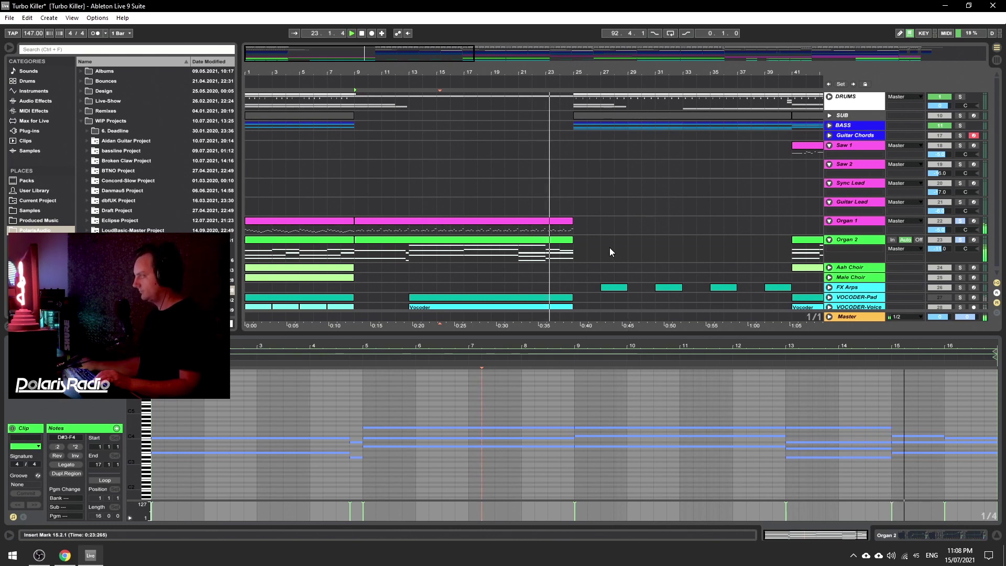
left_click(996, 536)
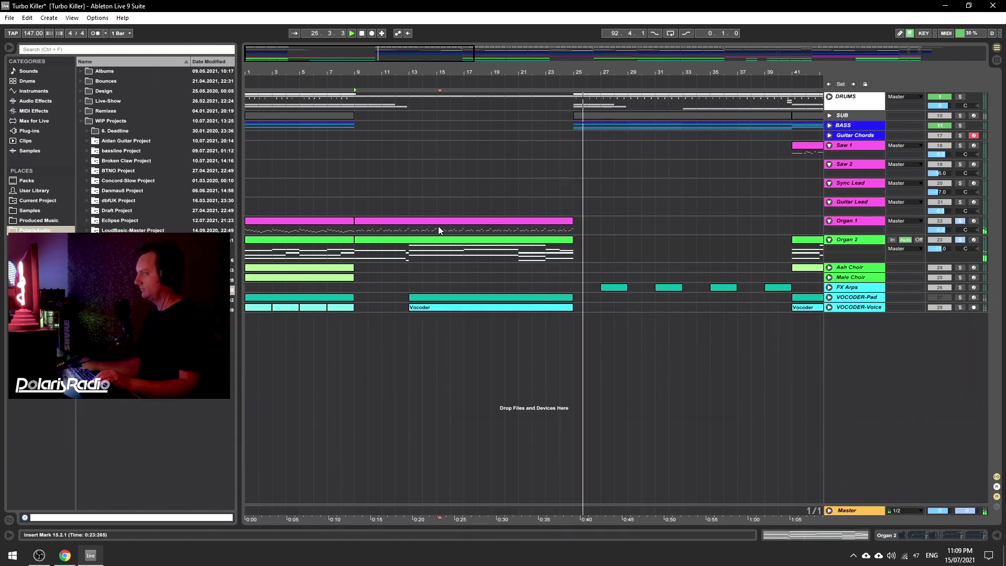
Open the Xpand!2 instrument on Organ 1, view its loaded patch and close the instrument window.
double_click(852, 222)
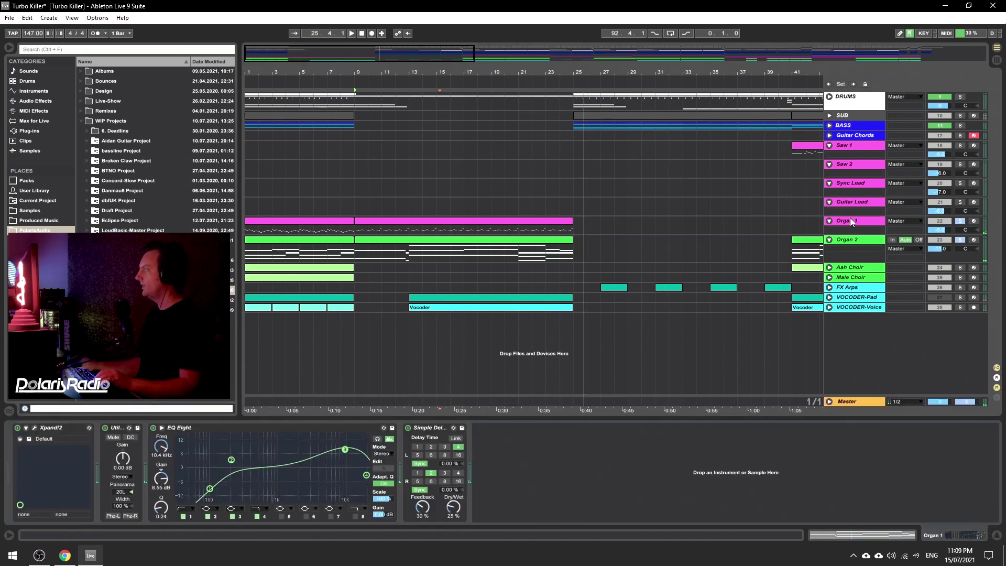
left_click(33, 428)
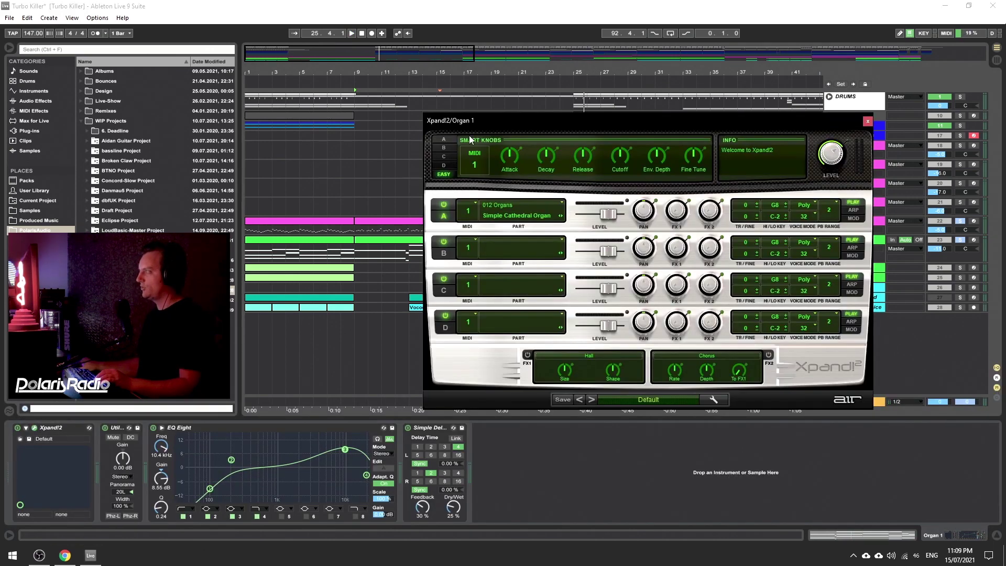
left_click_drag(505, 131, 549, 115)
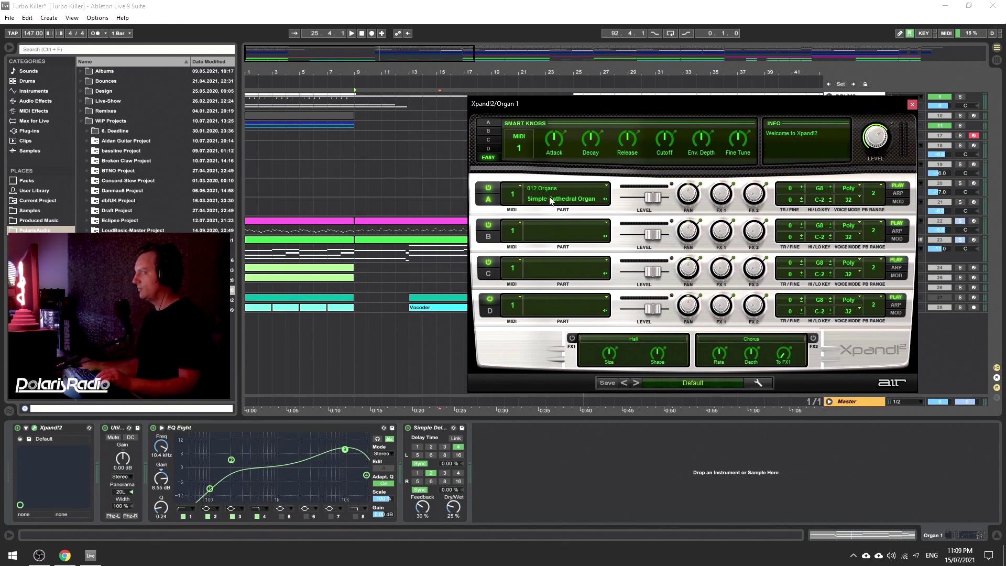
left_click(912, 106)
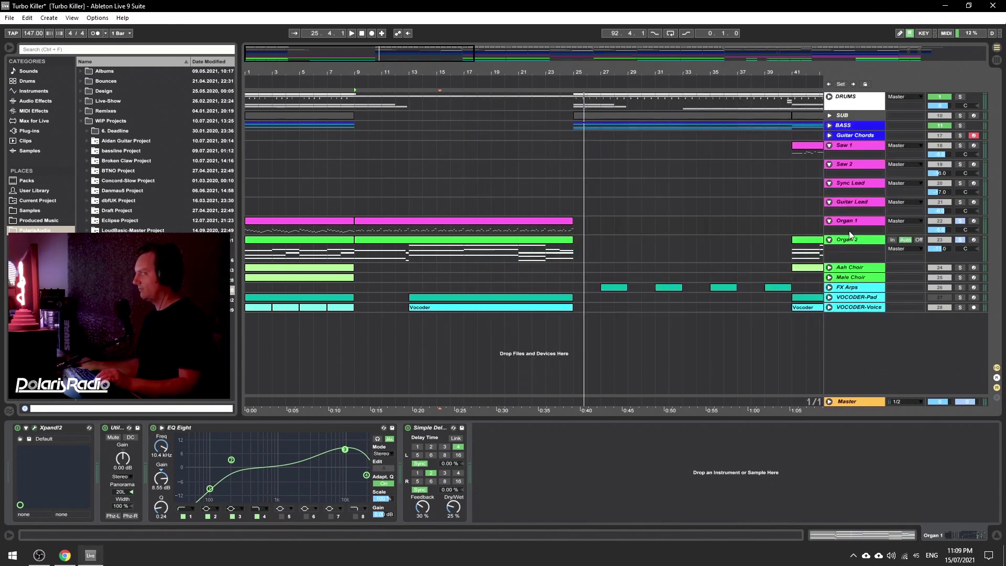
Compare the device chains of Organ 1 and Organ 2, viewing the Organ 2 chain through to its last EQ Eight.
left_click(868, 238)
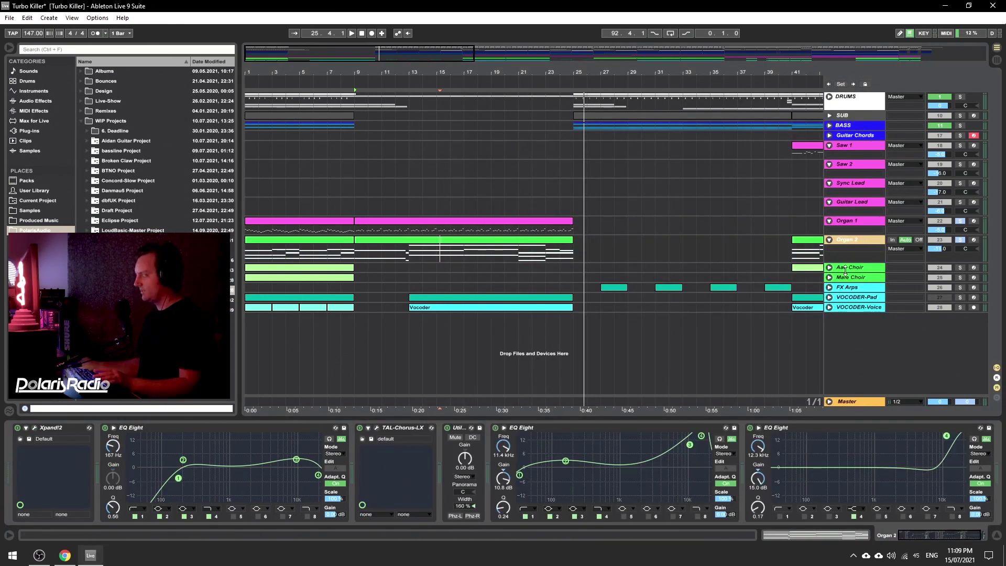
left_click(860, 222)
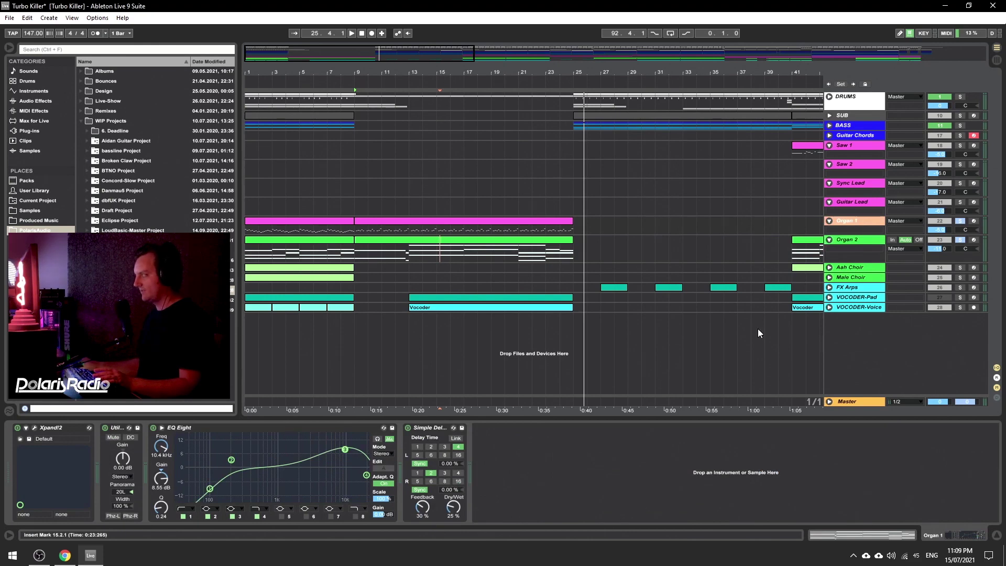
left_click(862, 244)
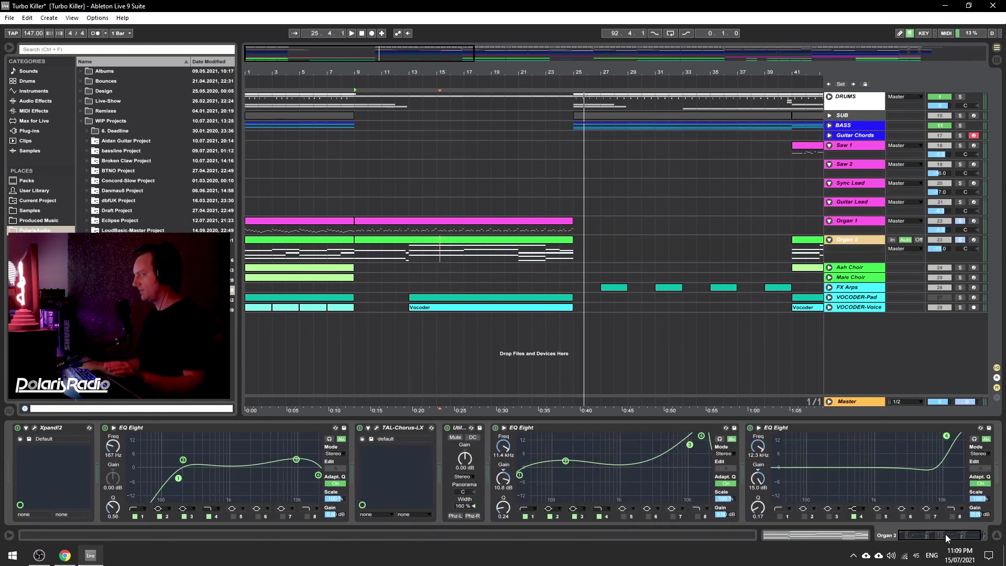
left_click_drag(948, 538, 991, 541)
Play the Organ 2 clip at bar 9 with only Organ 2 soloed and its effects in view.
left_click(427, 257)
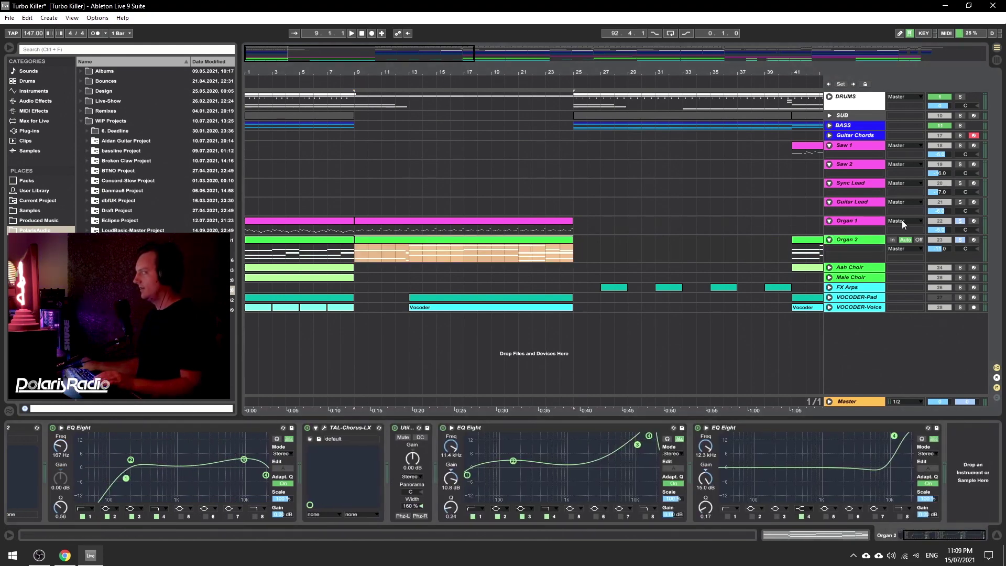
left_click(963, 241)
left_click(857, 241)
key("space")
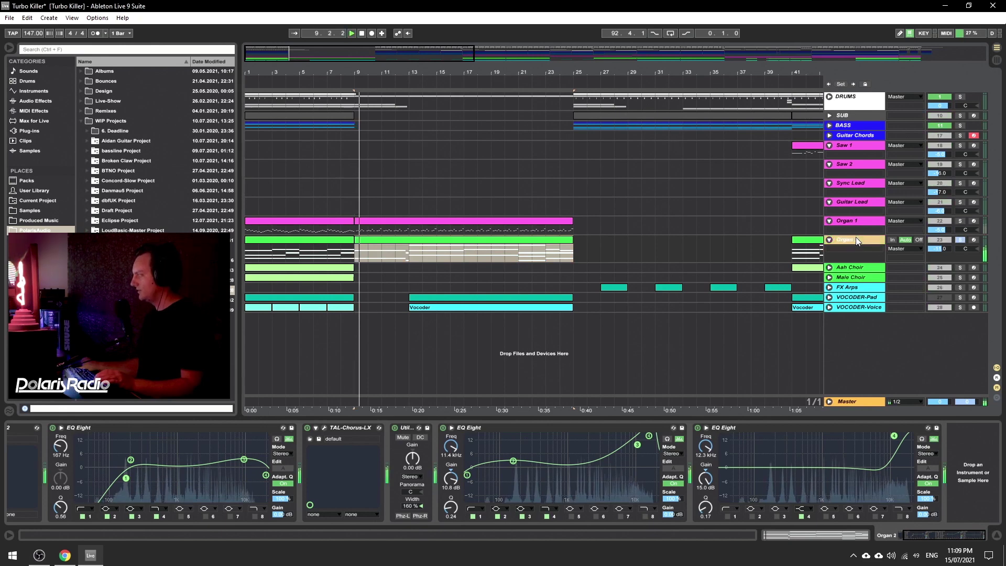
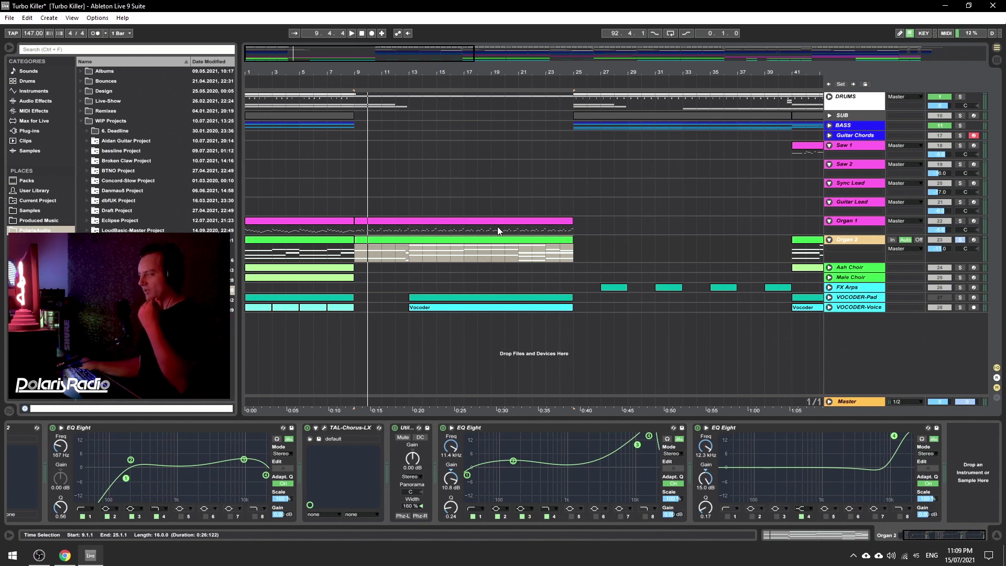
Replay the soloed Organ 2 part from bar 13, stop playback and hide the device view.
left_click(464, 242)
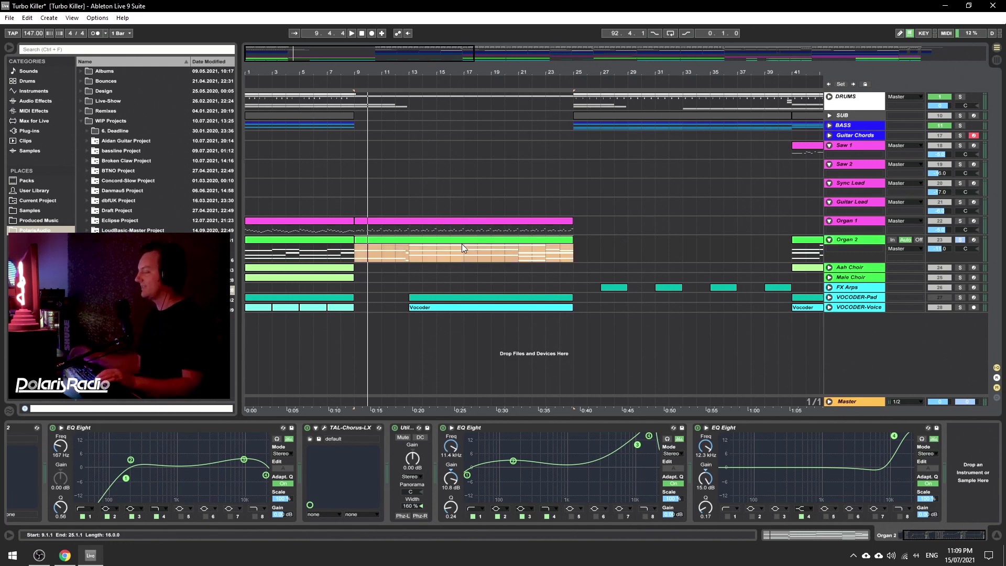
key("space")
left_click(408, 256)
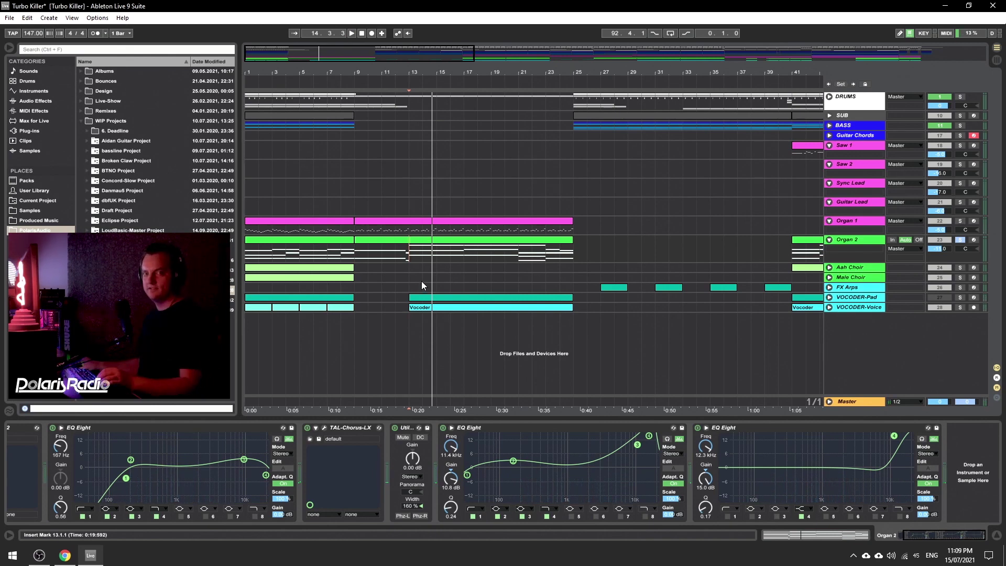
left_click(997, 536)
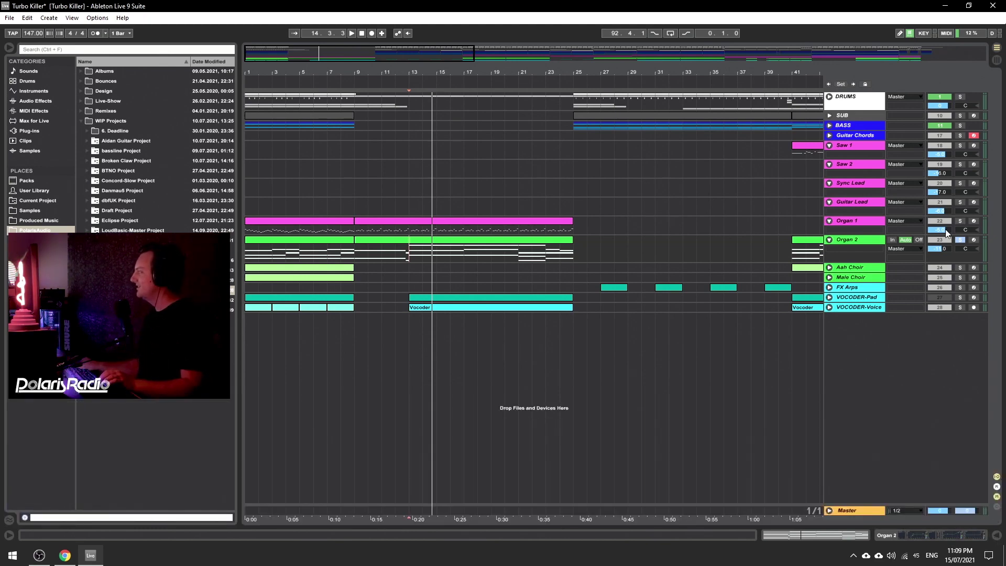
Play the Organ 1 clip at bar 9 soloed with its devices shown, and inspect the low and high bands of its EQ Eight.
left_click(385, 228)
left_click(961, 221)
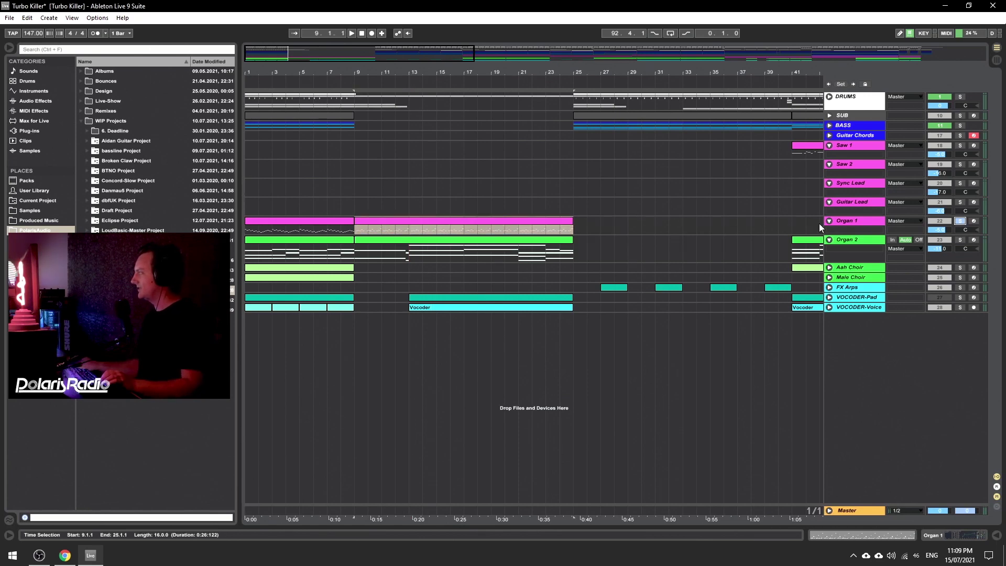
double_click(848, 220)
key("space")
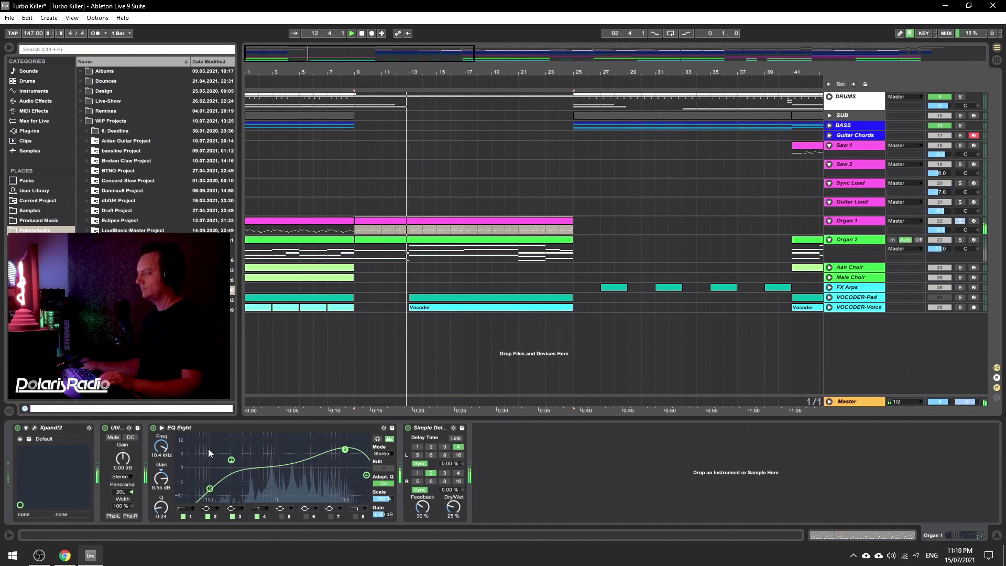
left_click(209, 489)
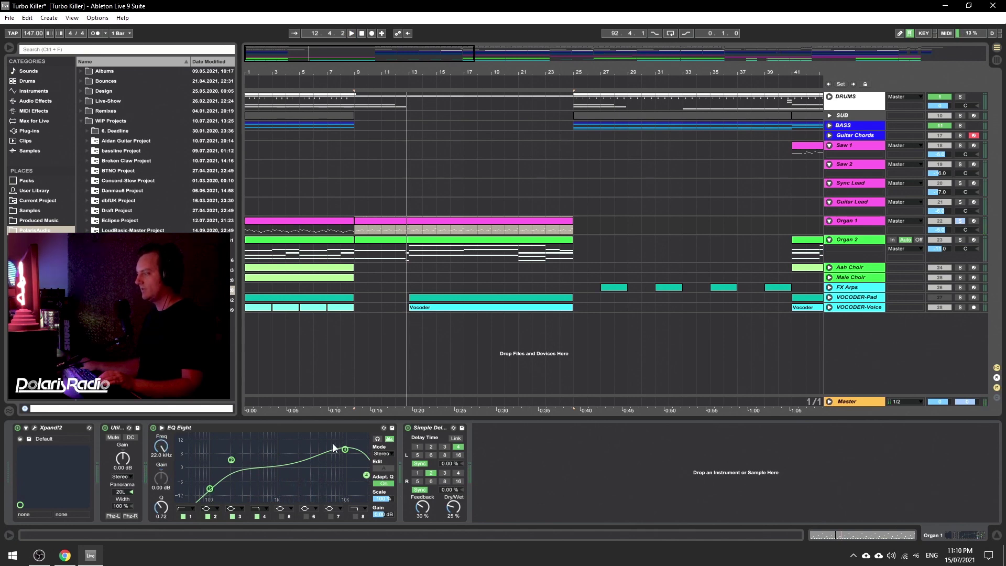
left_click(345, 449)
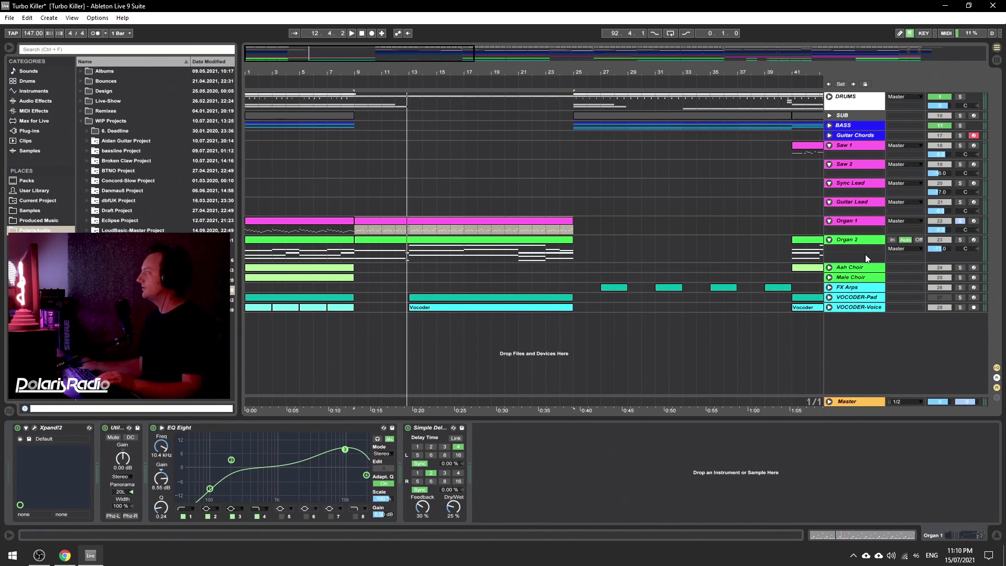
Play the opening from bar 1 with Organ 1 and Organ 2 soloed together, then clear the solos to hear the full mix.
left_click_drag(427, 55, 425, 46)
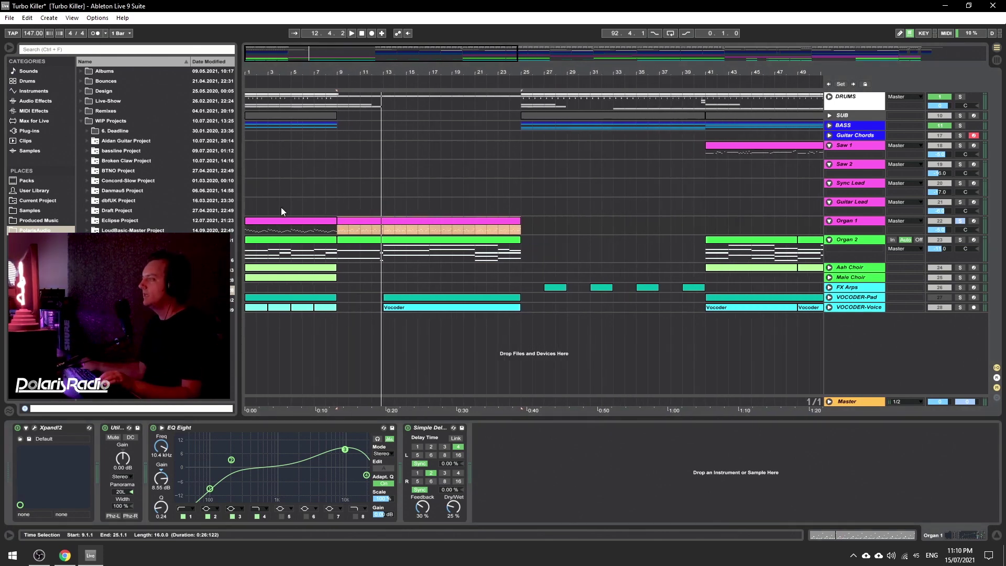
left_click(279, 241)
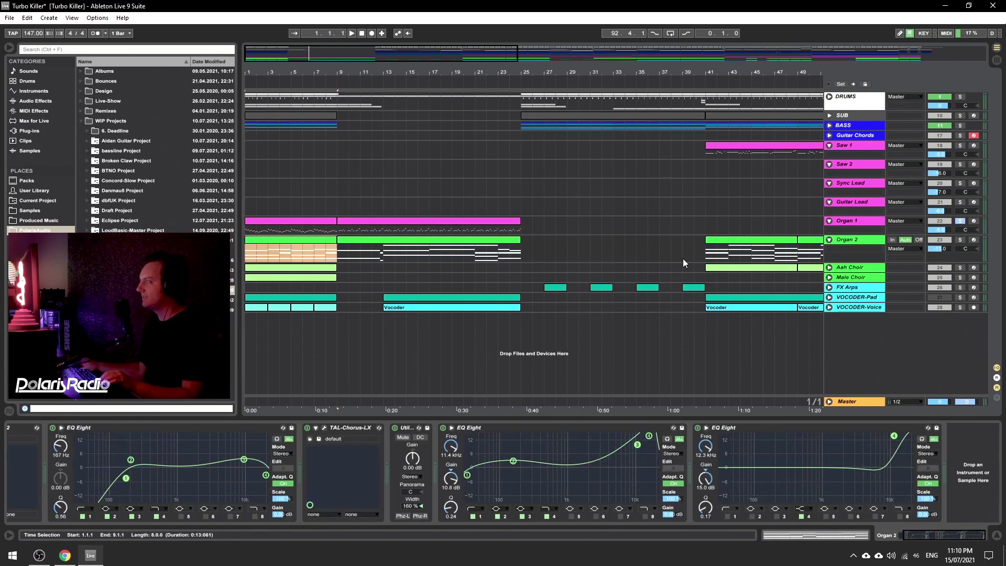
left_click(959, 241)
left_click(285, 219)
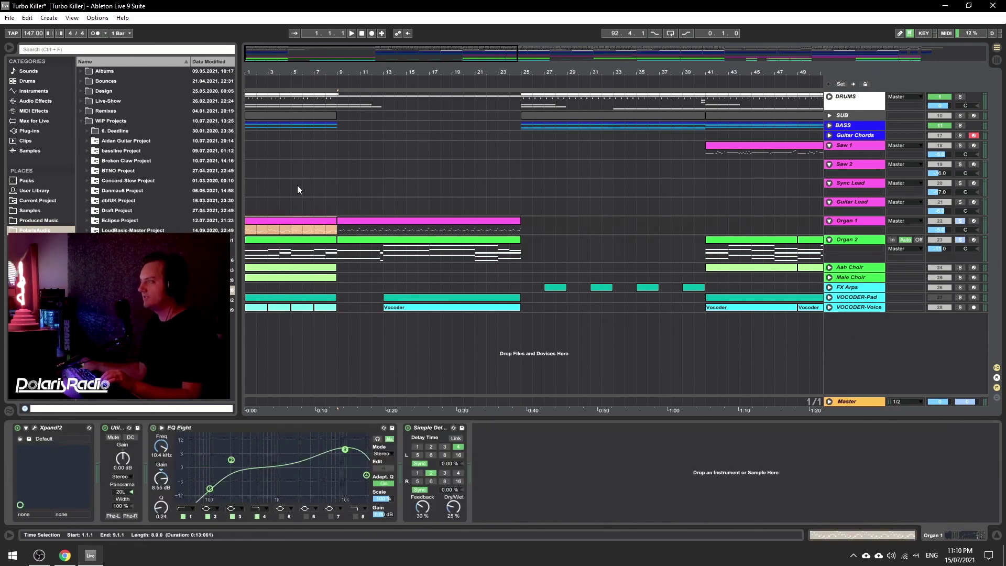
key("space")
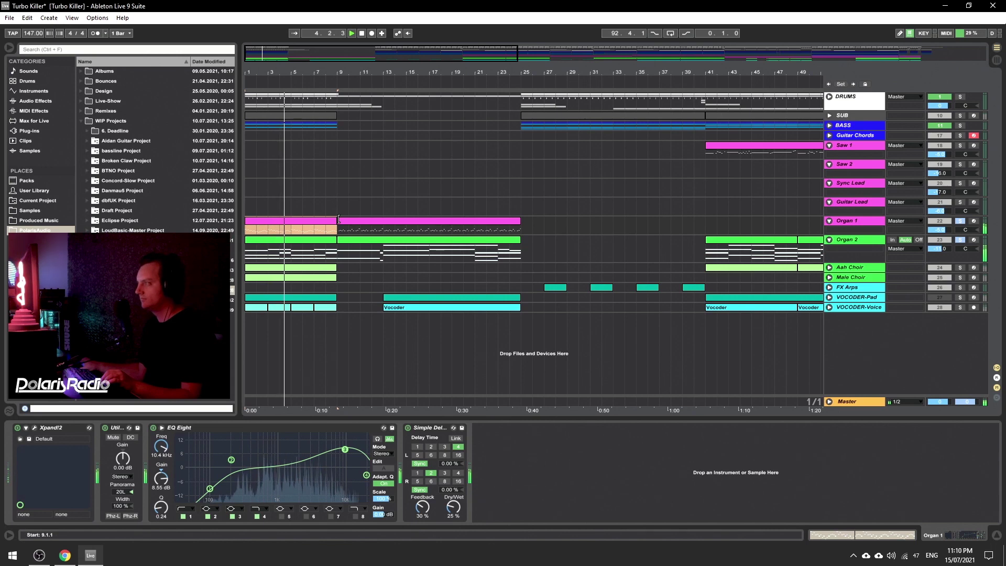
left_click(960, 240)
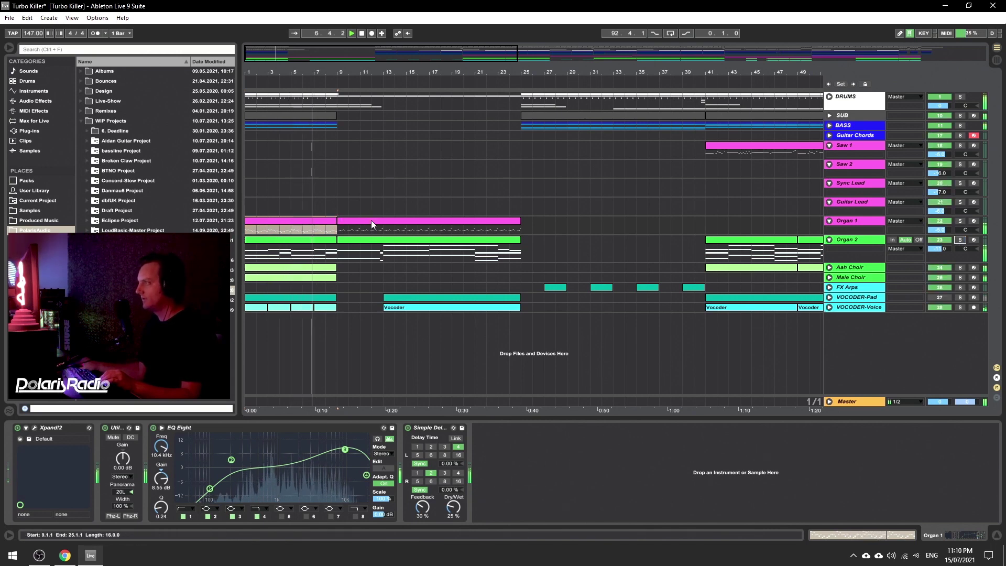
Solo Organ 1, play its closing clip at bar 121, hide the device view and stop playback.
left_click_drag(330, 56, 331, 26)
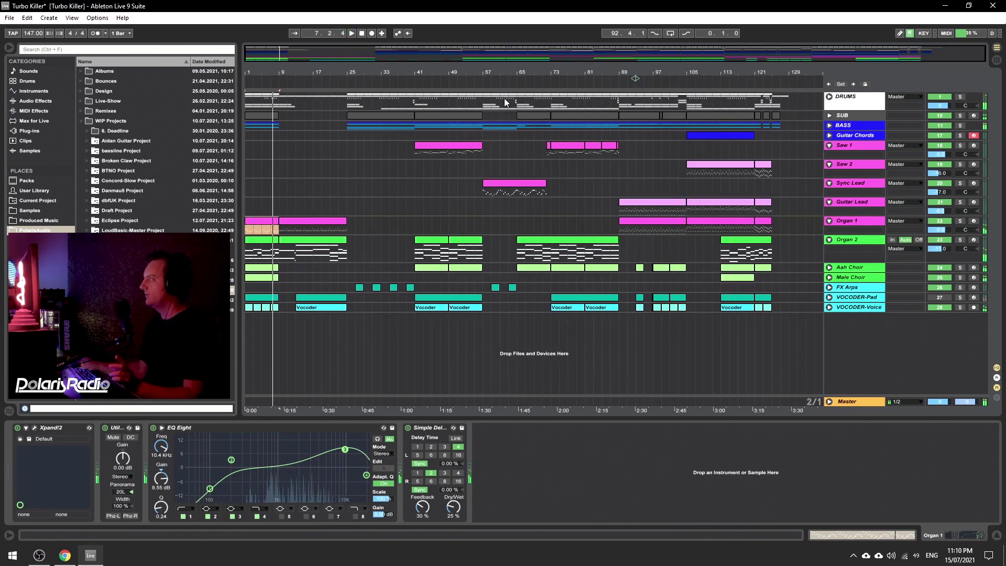
left_click(764, 224)
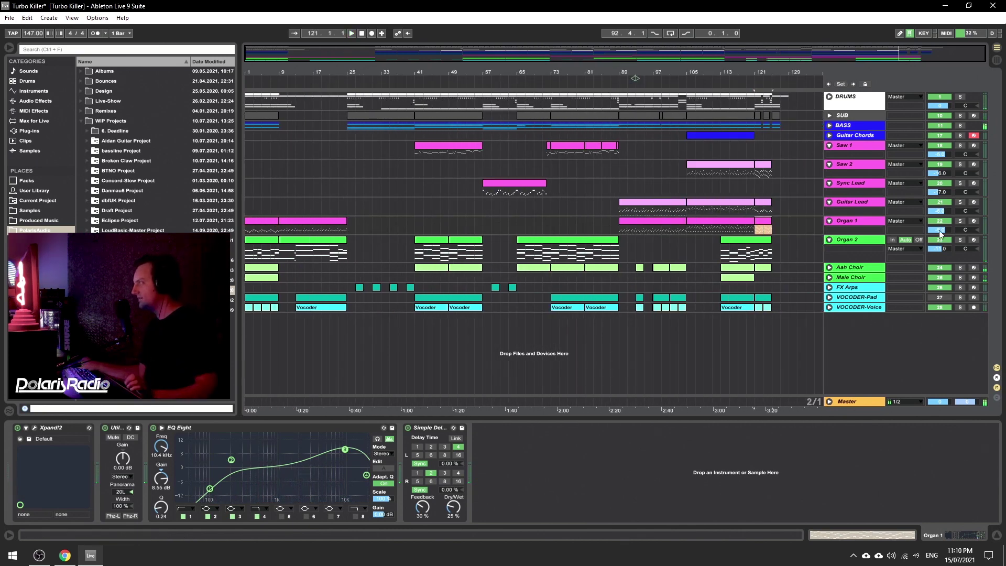
left_click(960, 202)
left_click(962, 222)
key("space")
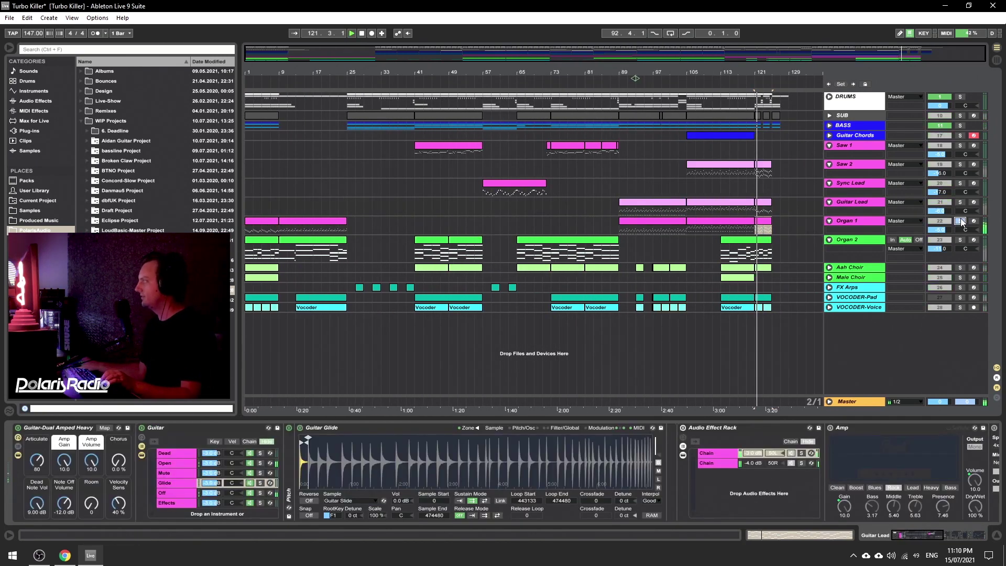
key("ctrl+alt+l")
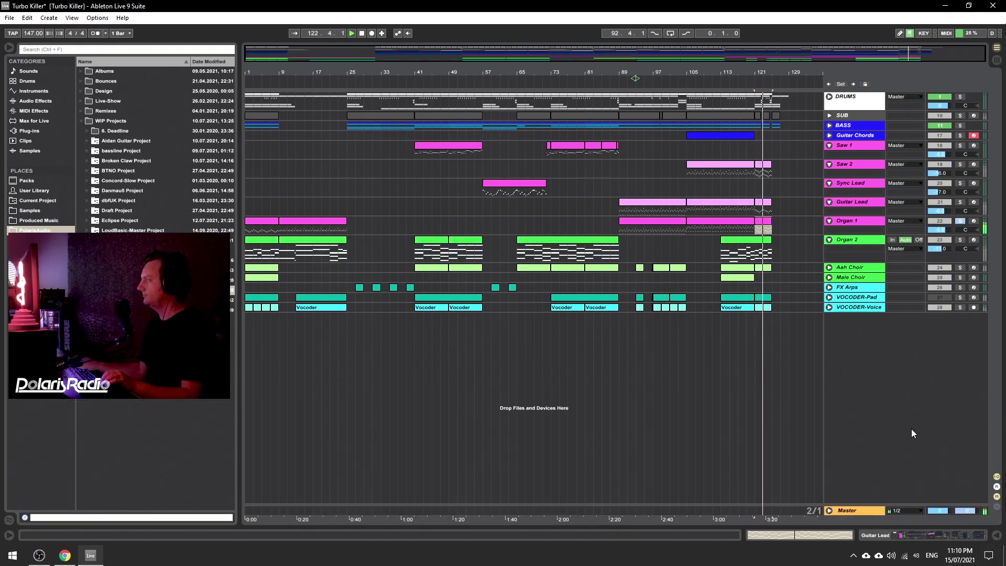
key("space")
Play Organ 1 from bar 89 soloed, add Guitar Lead to the solo, then clear the solos to hear the full mix and stop.
left_click_drag(675, 72, 546, 110)
left_click(504, 221)
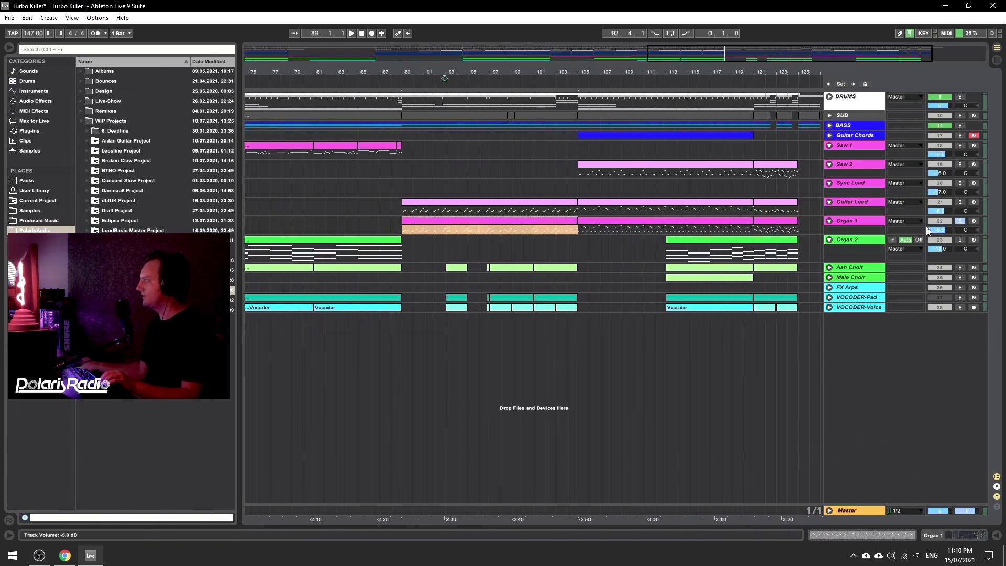
key("space")
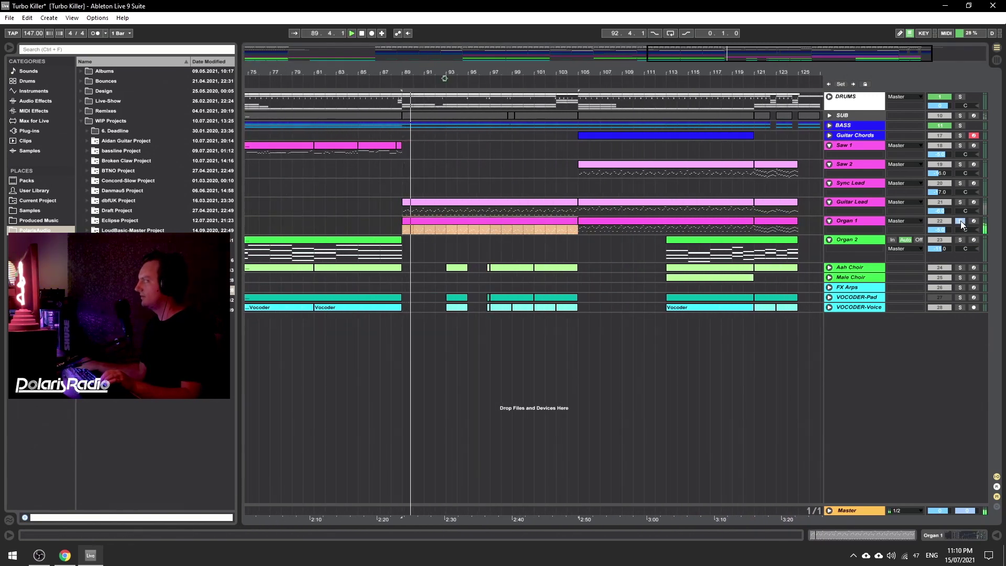
left_click(961, 203)
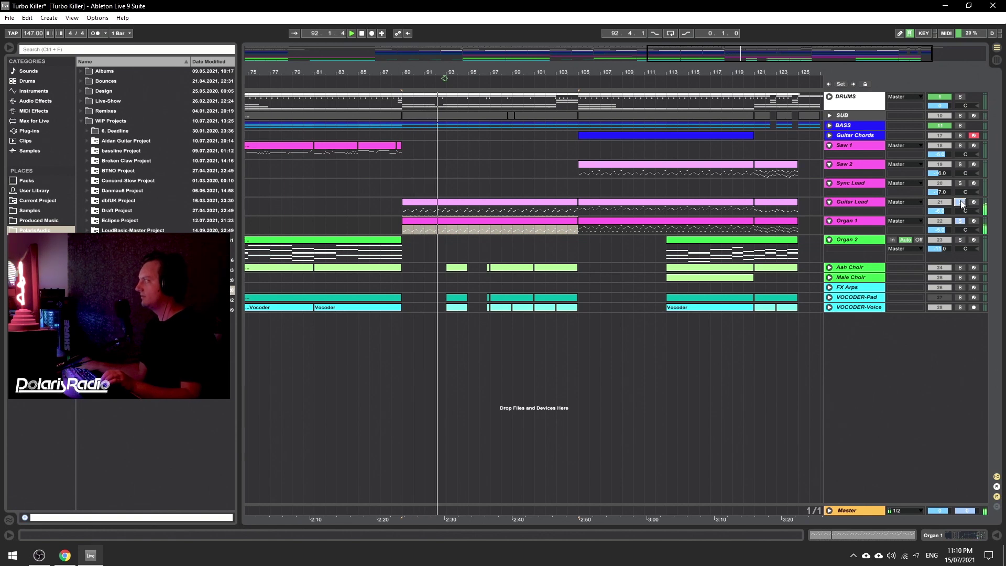
left_click(961, 203)
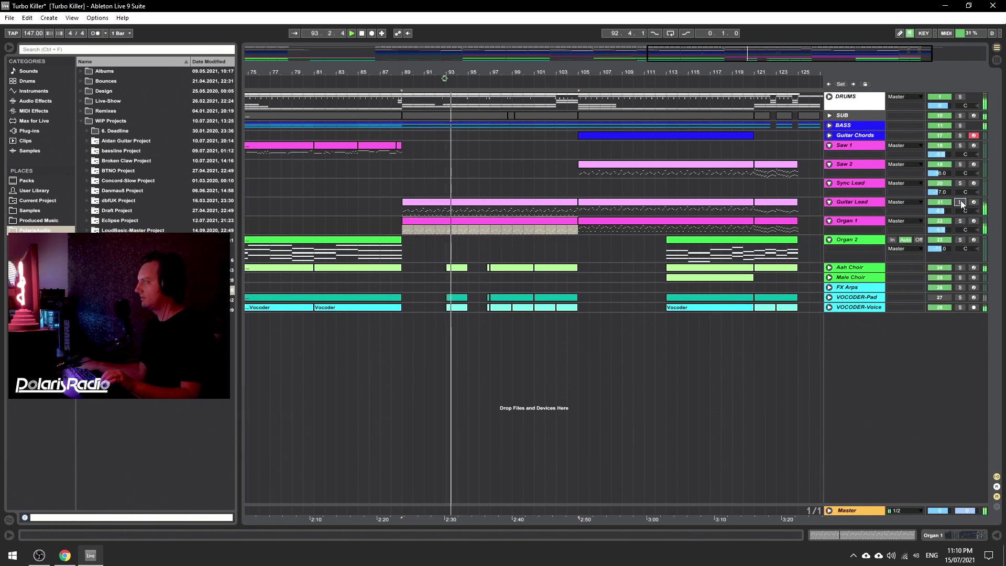
key("space")
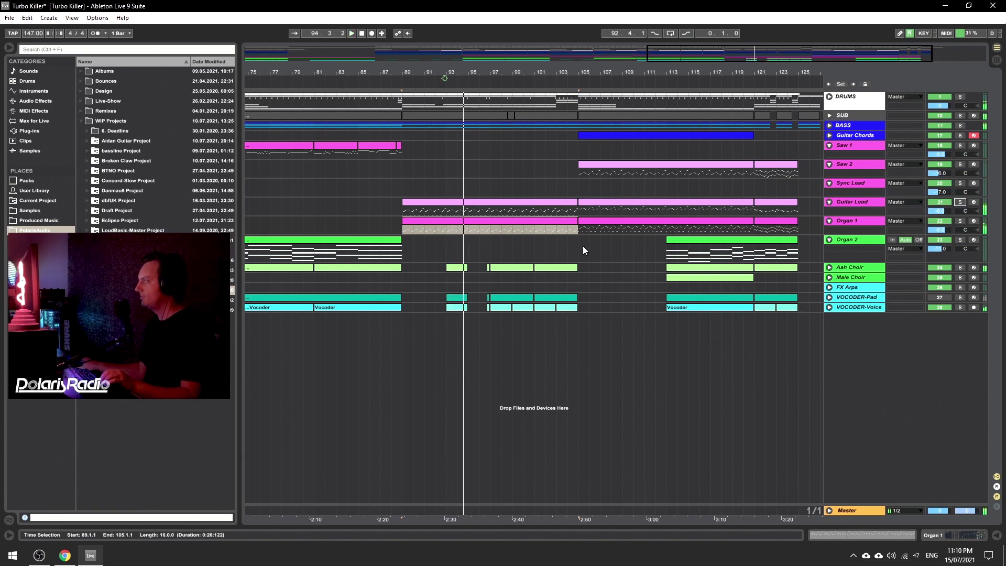
Play the Organ 2 clip from bar 41 soloed, trying Saw 1 alongside it.
left_click(582, 246)
left_click_drag(628, 77, 627, 31)
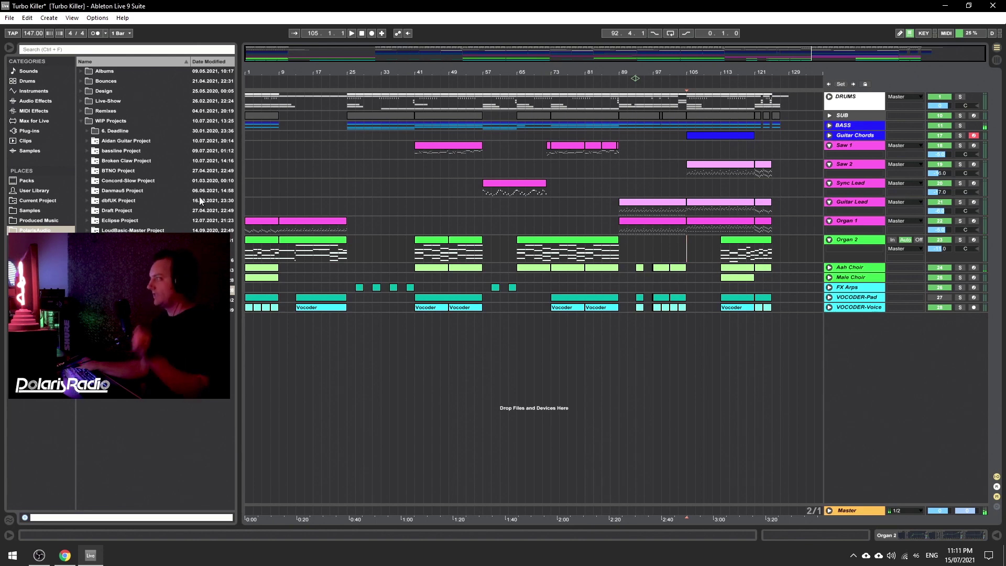
left_click(442, 254)
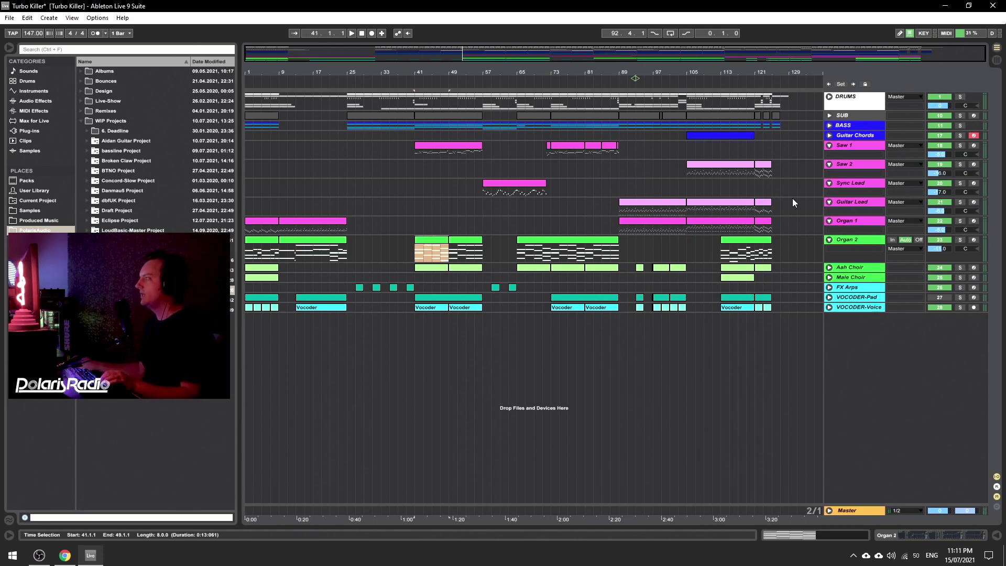
left_click(961, 240)
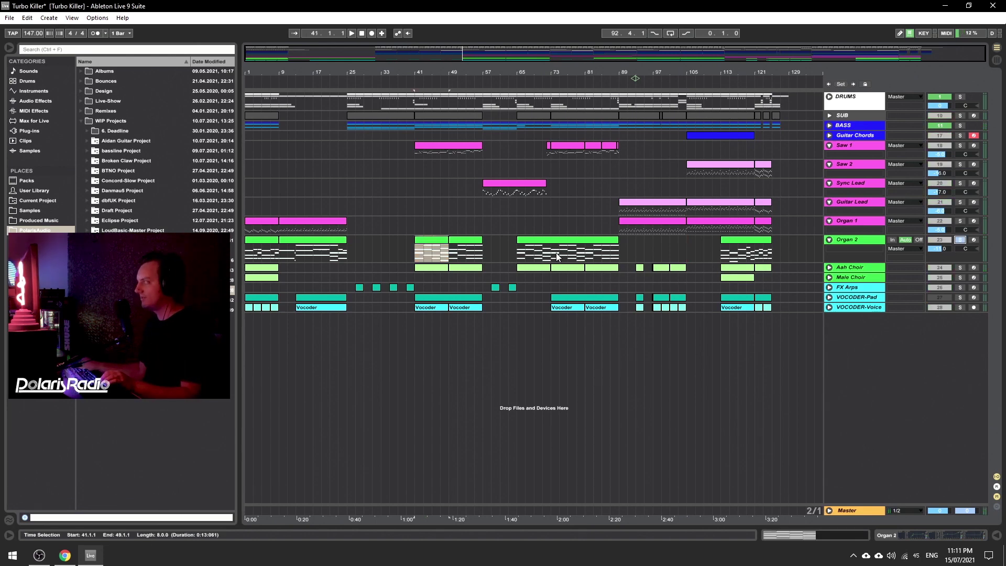
left_click(960, 146)
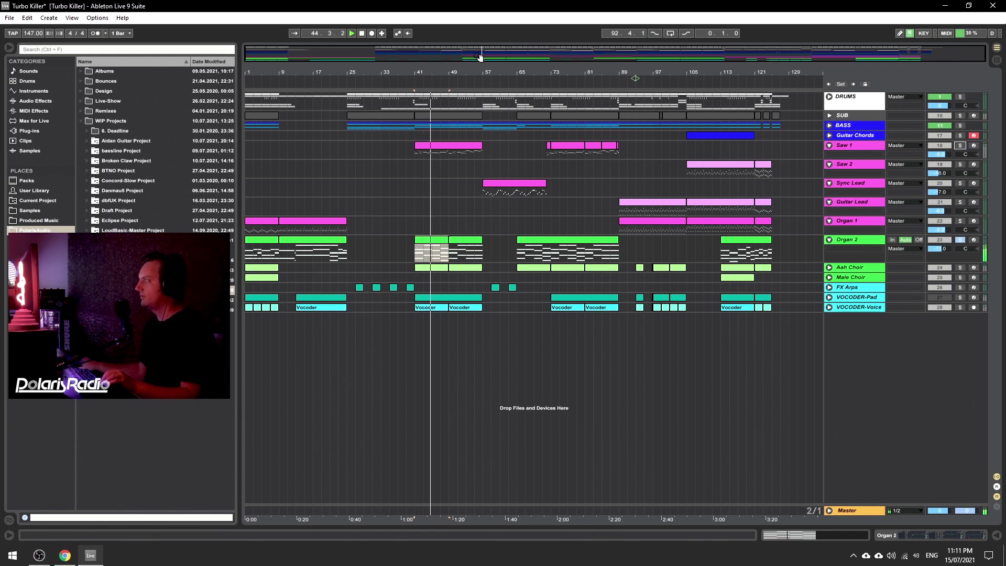
left_click_drag(479, 54, 479, 97)
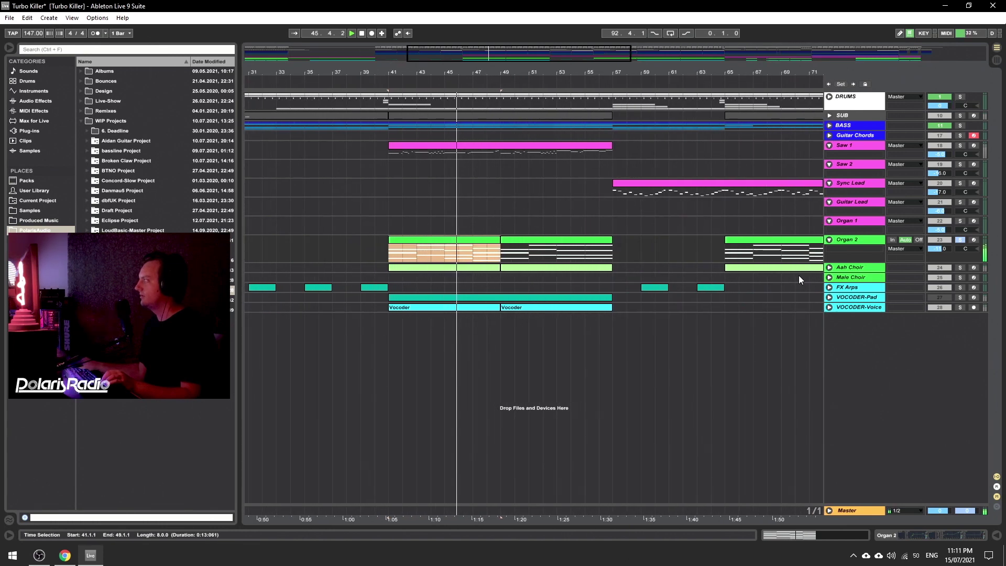
Solo Aah Choir alone, unfold its track and play its clip from bar 41.
left_click(961, 267)
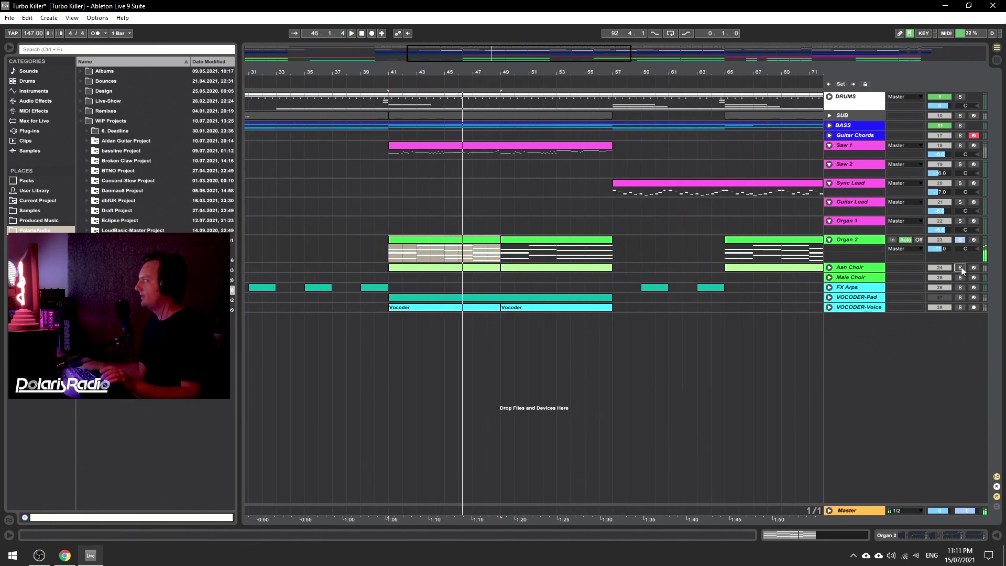
left_click(829, 267)
mouse_move(476, 54)
left_mouse_down()
mouse_move(477, 18)
mouse_move(478, 53)
left_mouse_up()
left_click(449, 268)
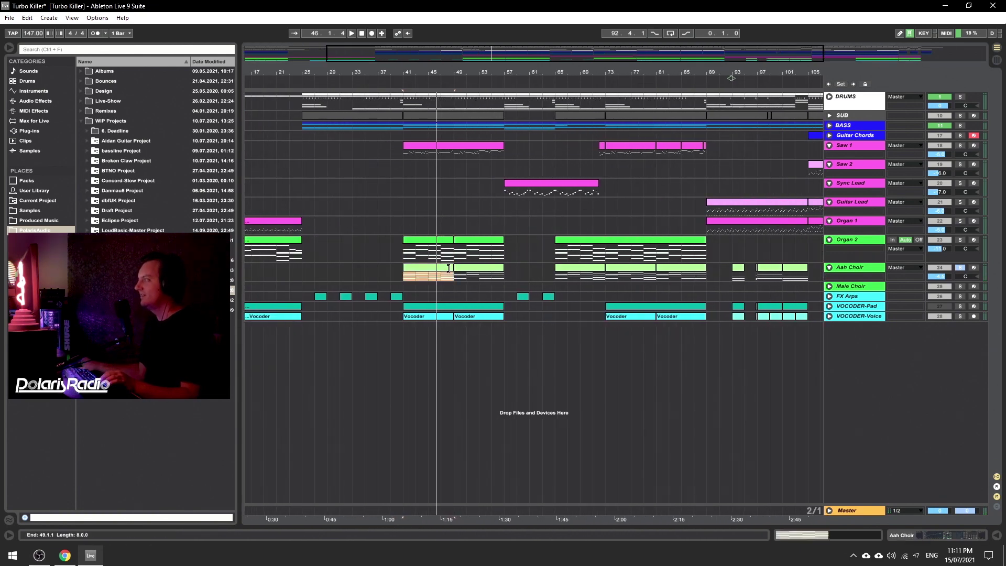
key("space")
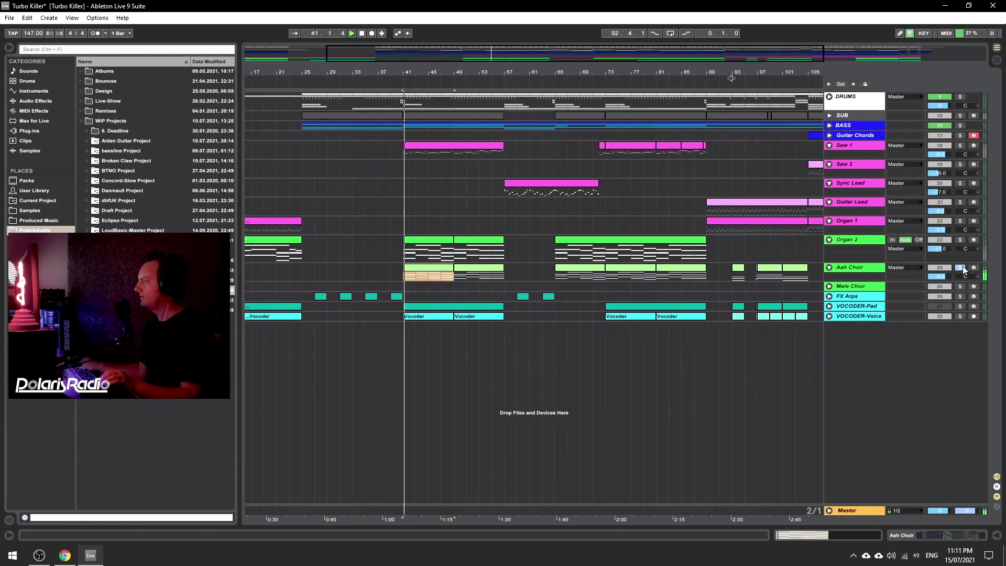
Show the Aah Choir device chain, inspect its Xpand!2 patch and close the instrument window.
double_click(845, 268)
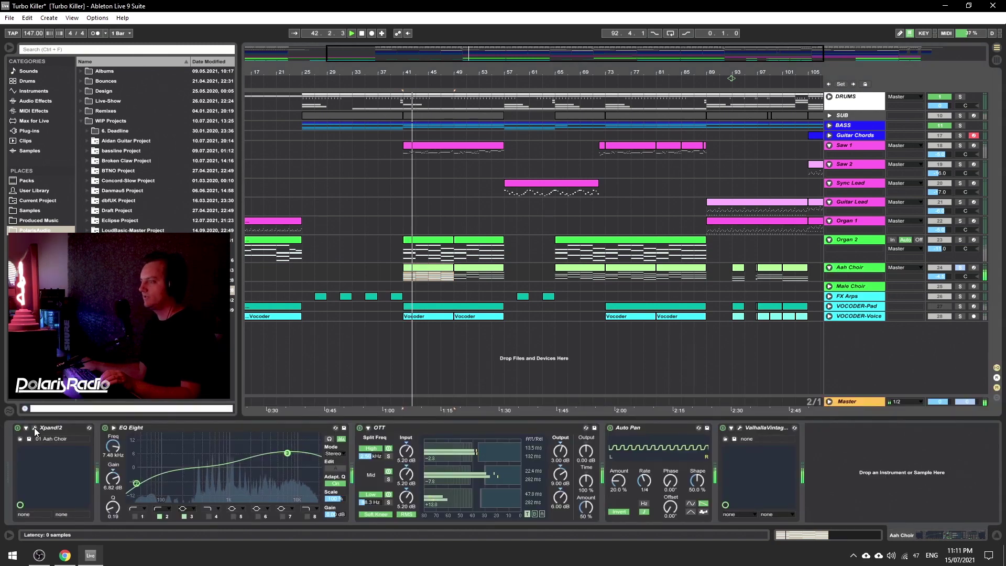
left_click(34, 428)
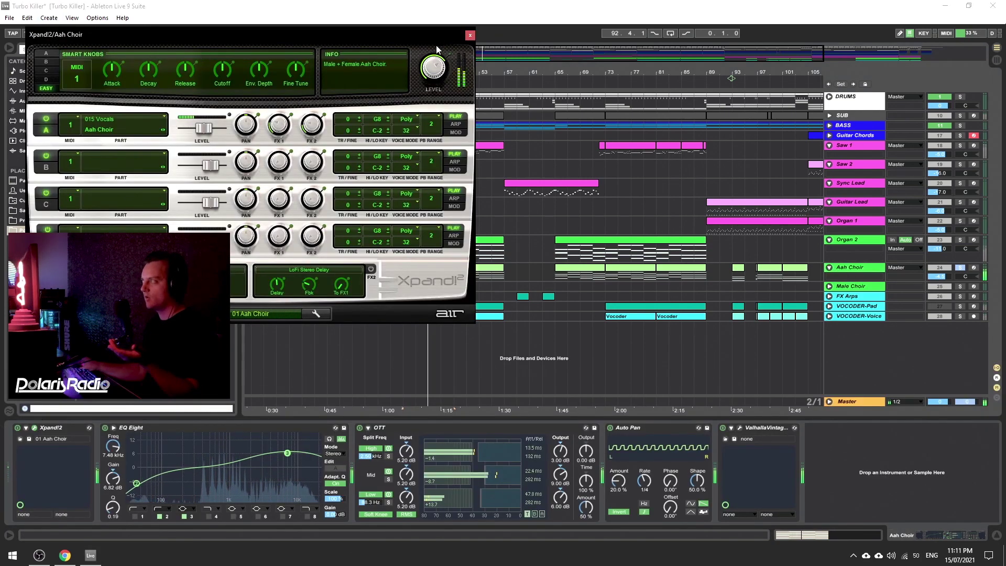
left_click(470, 35)
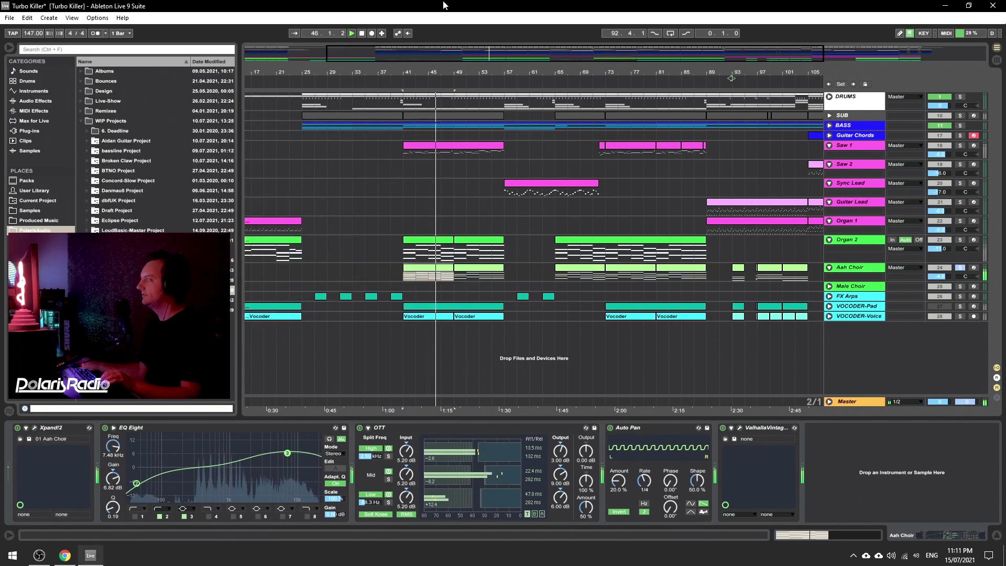
Add Organ 2 to the Aah Choir solo, then clear the solos, hide the device view and stop playback.
left_click(962, 241)
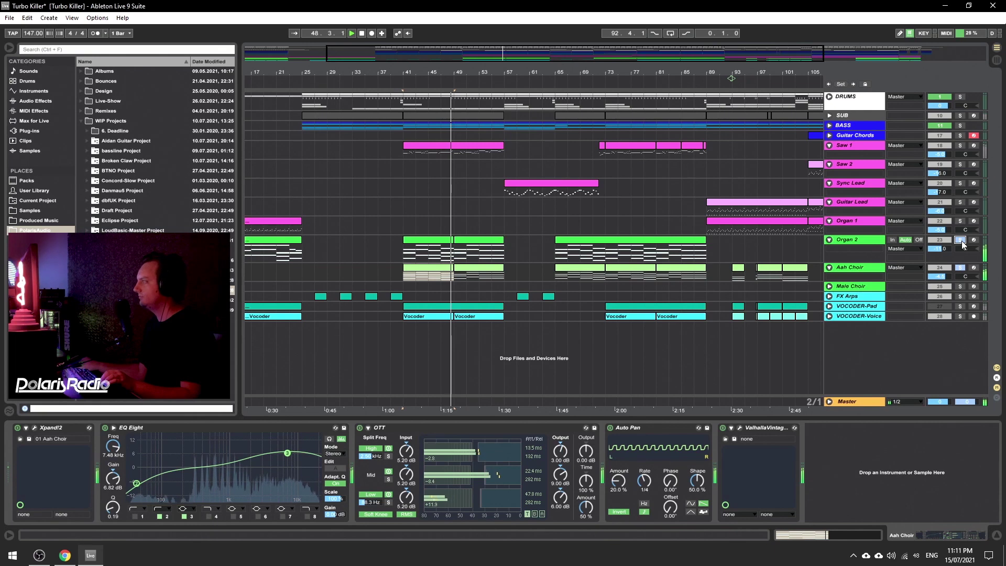
left_click(961, 241)
left_click(997, 534)
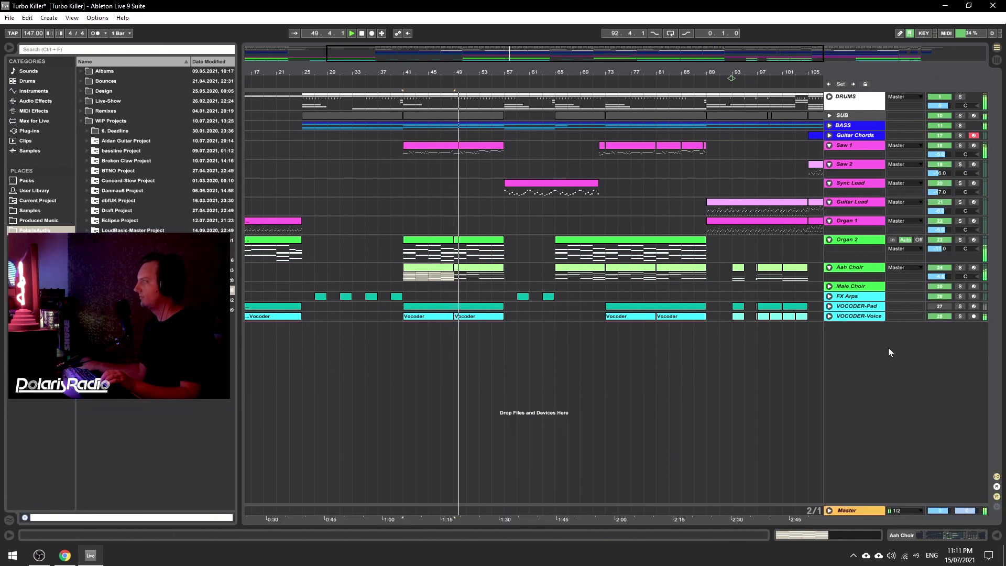
left_click_drag(521, 72, 520, 54)
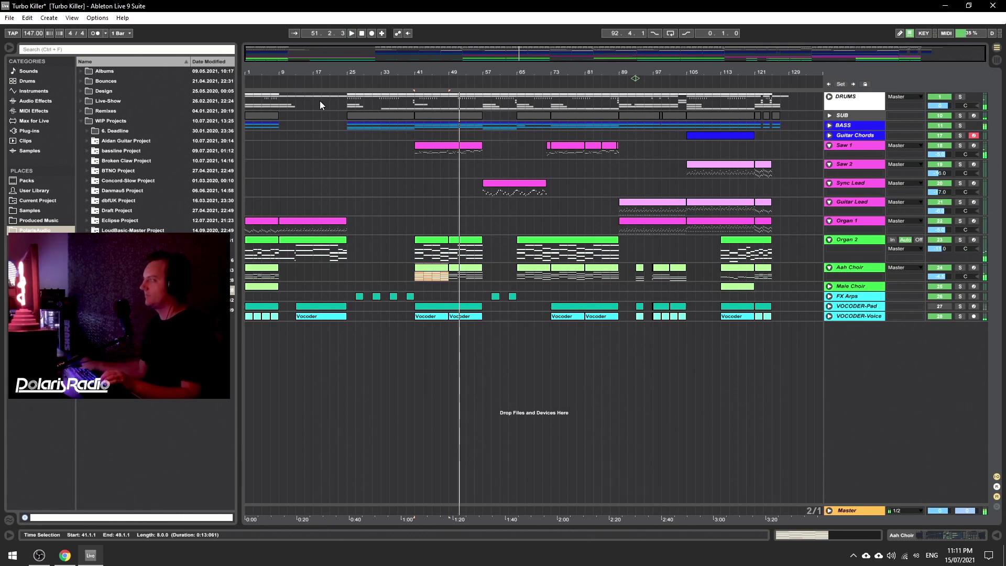
Unfold Male Choir, play its opening clip from bar 1 soloed, and clear the solo to hear the full mix.
left_click(832, 289)
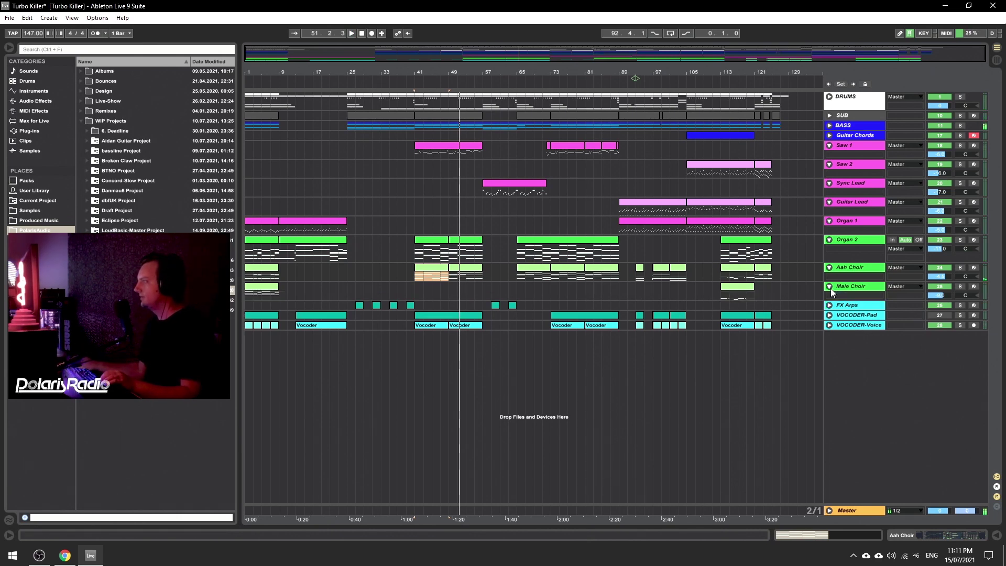
left_click(961, 287)
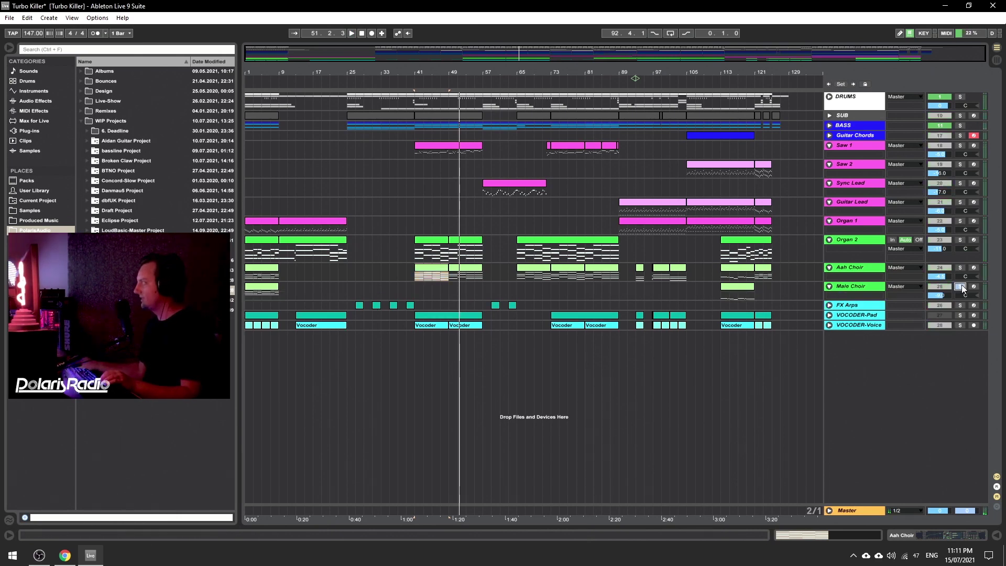
left_click(273, 287)
key("space")
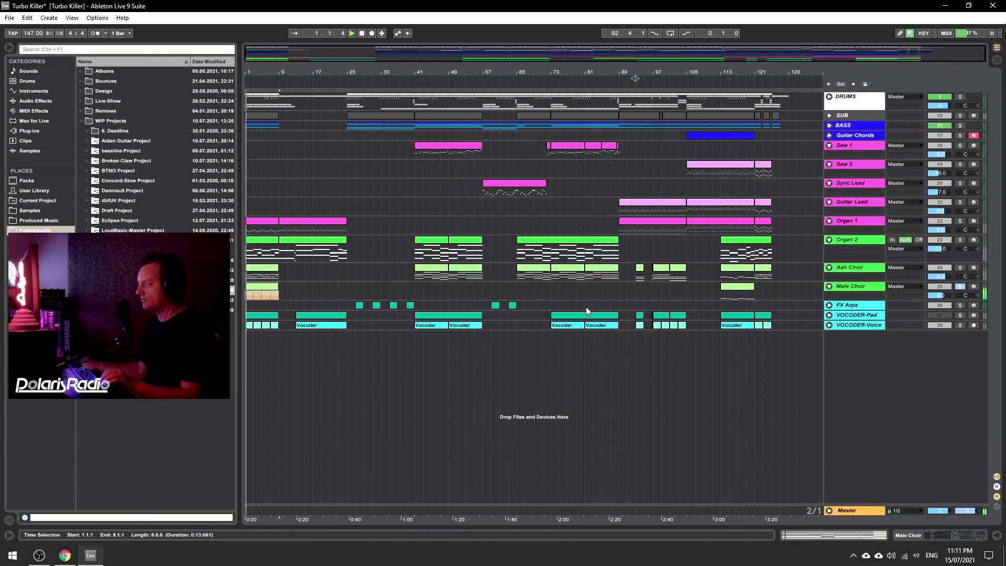
left_click(961, 287)
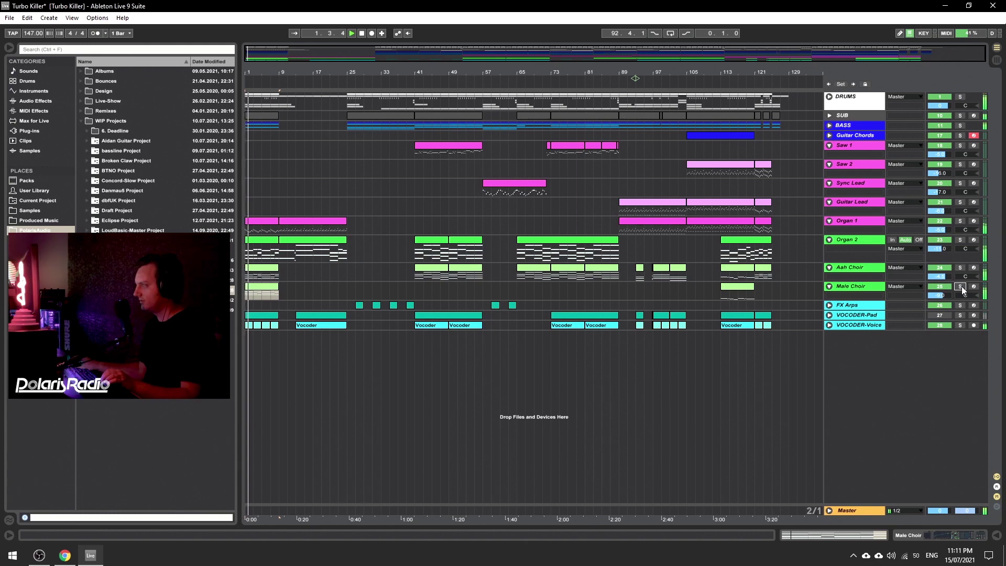
Select the Male Choir clip spanning bars 113 to 121, enlarge its track and play it in the full mix.
left_click(725, 287)
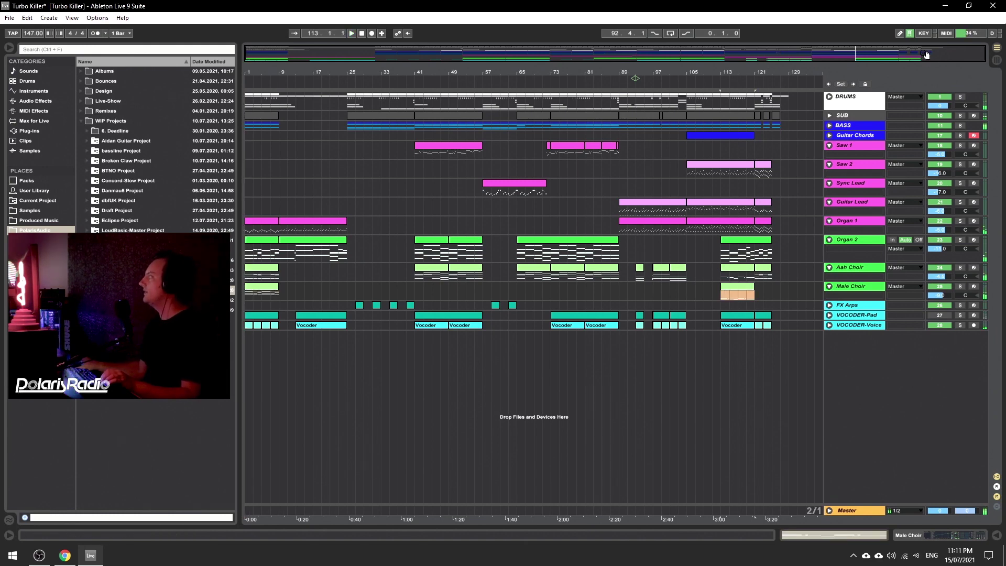
left_click_drag(926, 56, 901, 250)
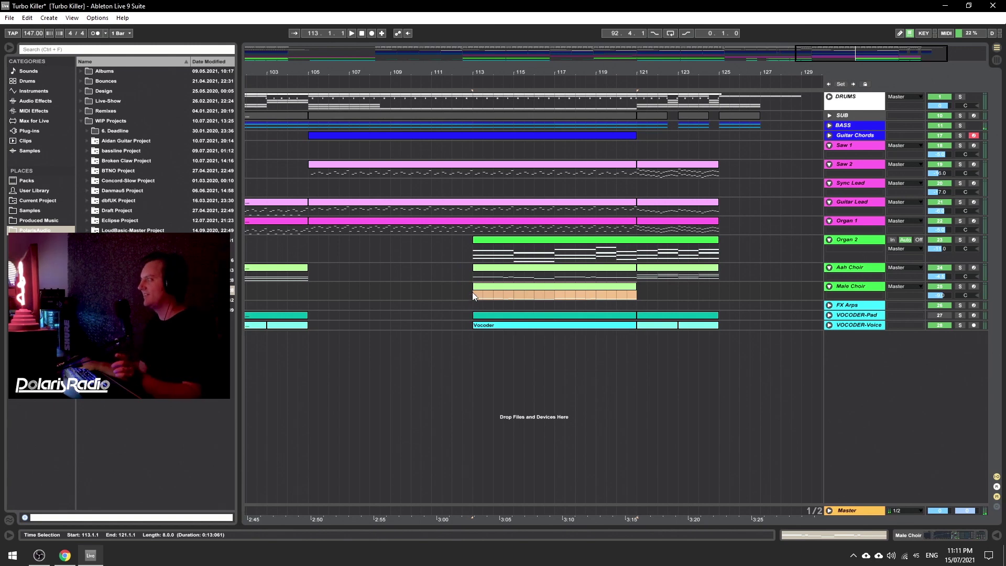
left_click_drag(472, 291, 637, 295)
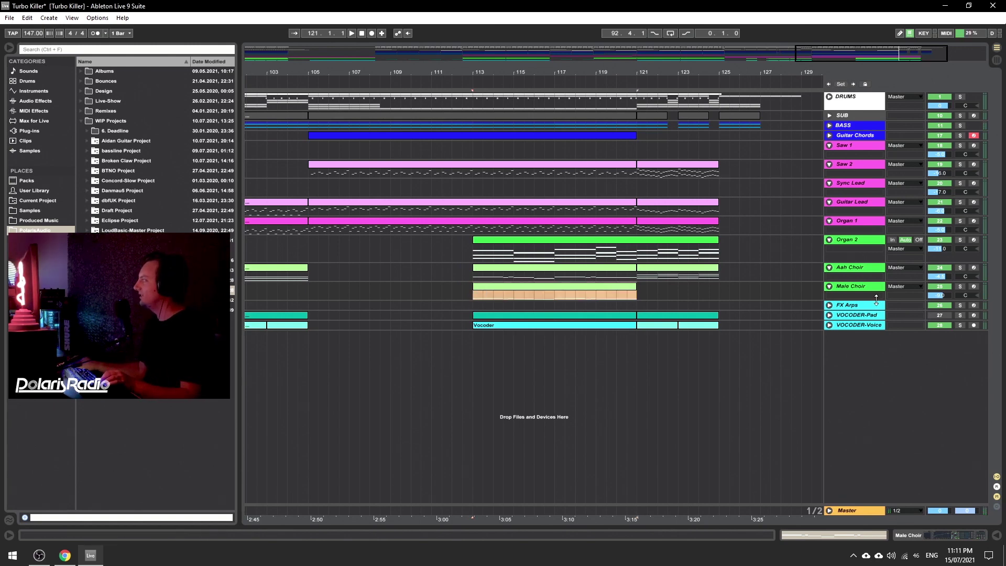
left_click_drag(876, 299, 885, 329)
key("space")
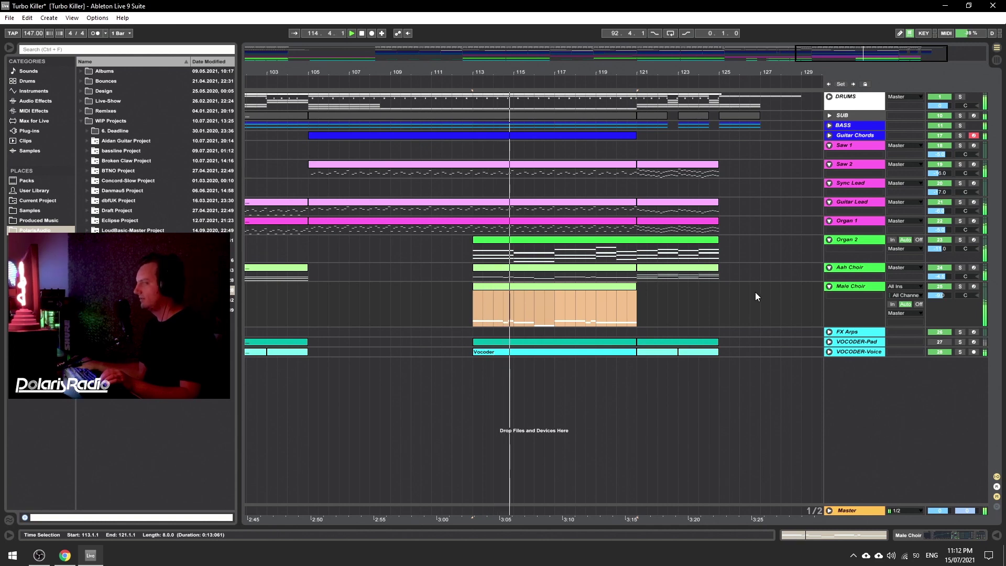
Play from bar 112 with the Male Choir volume raised to 6.0 dB, stop playback and undo the volume change.
left_click(467, 296)
key("space")
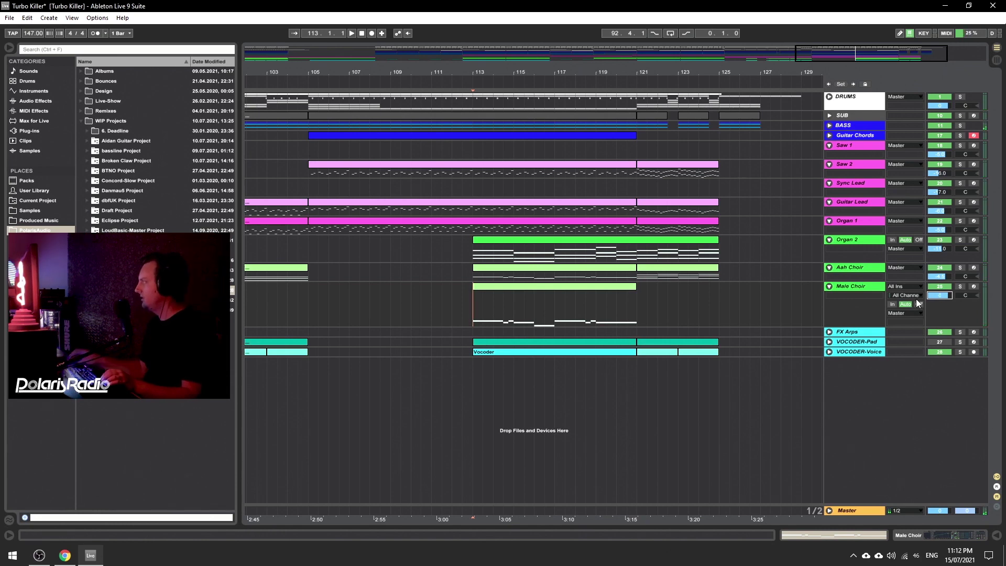
left_click(452, 300)
key("space")
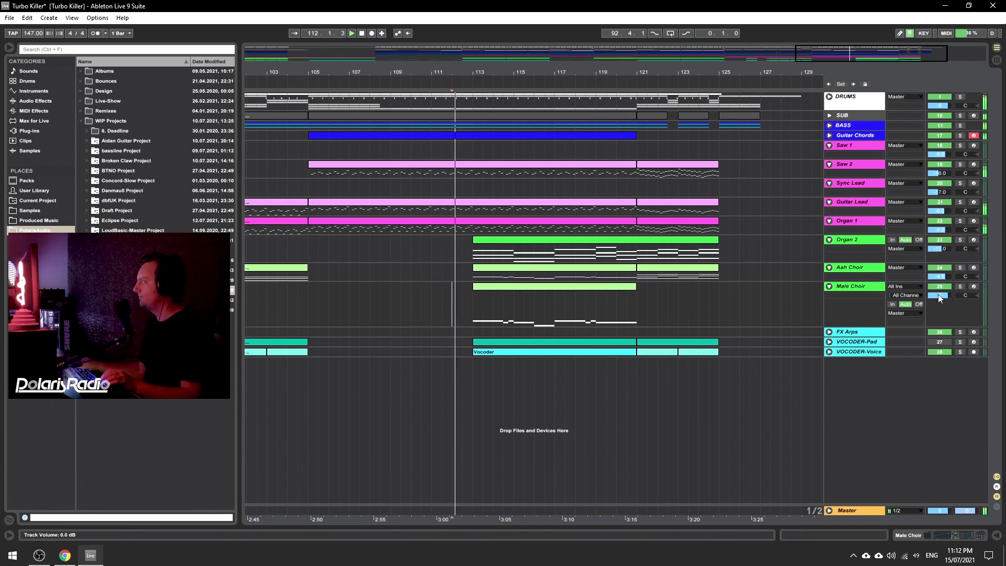
left_click_drag(941, 295, 941, 272)
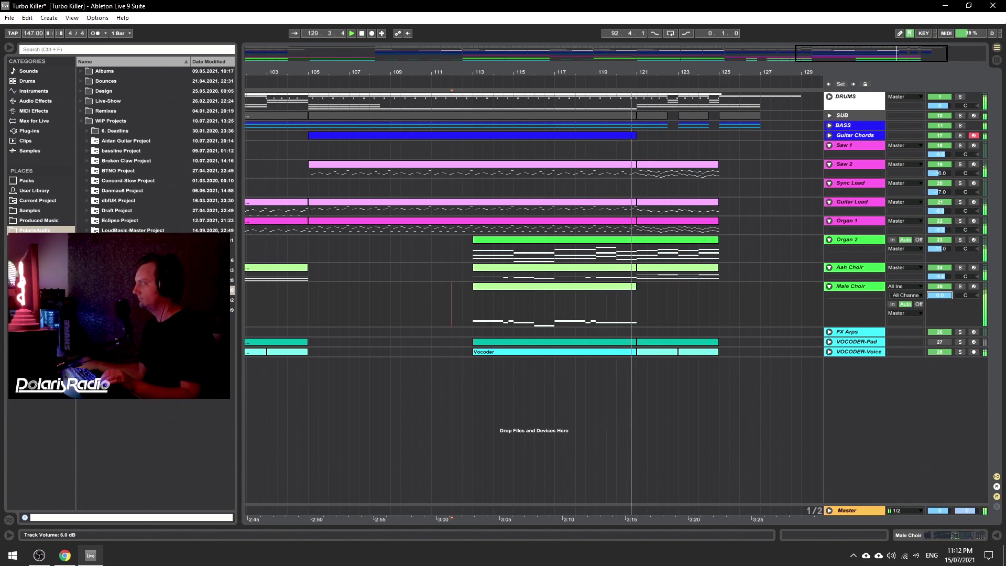
key("space")
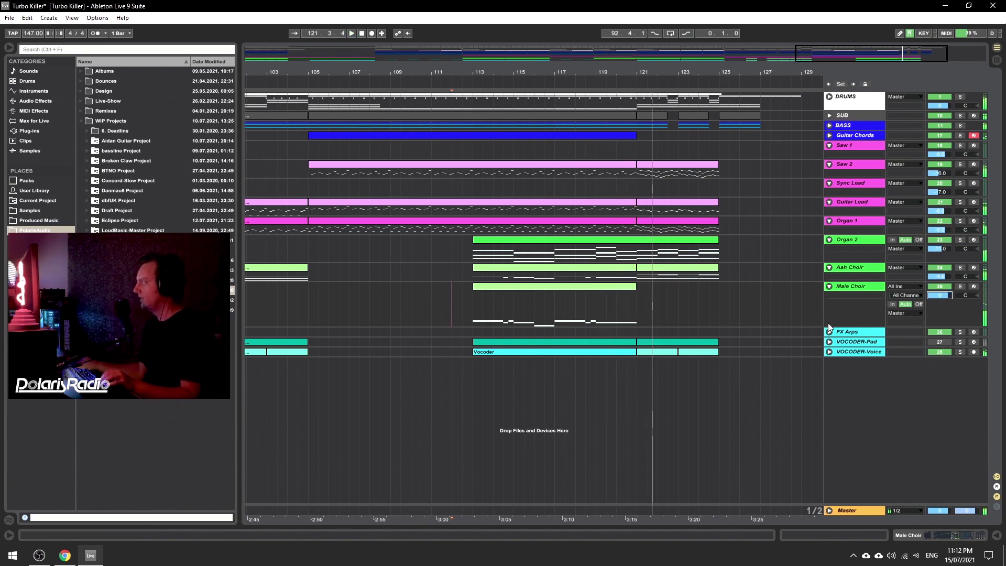
key("ctrl+z")
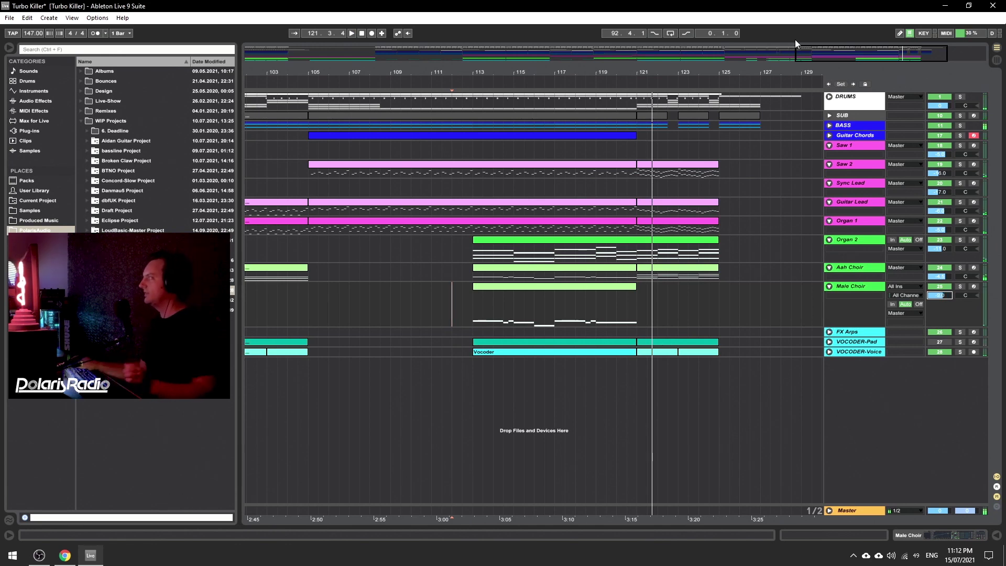
Fold the Male Choir track, place the insert marker at bar 113 and reduce the Organ 2 track height.
left_click_drag(445, 89, 635, 78)
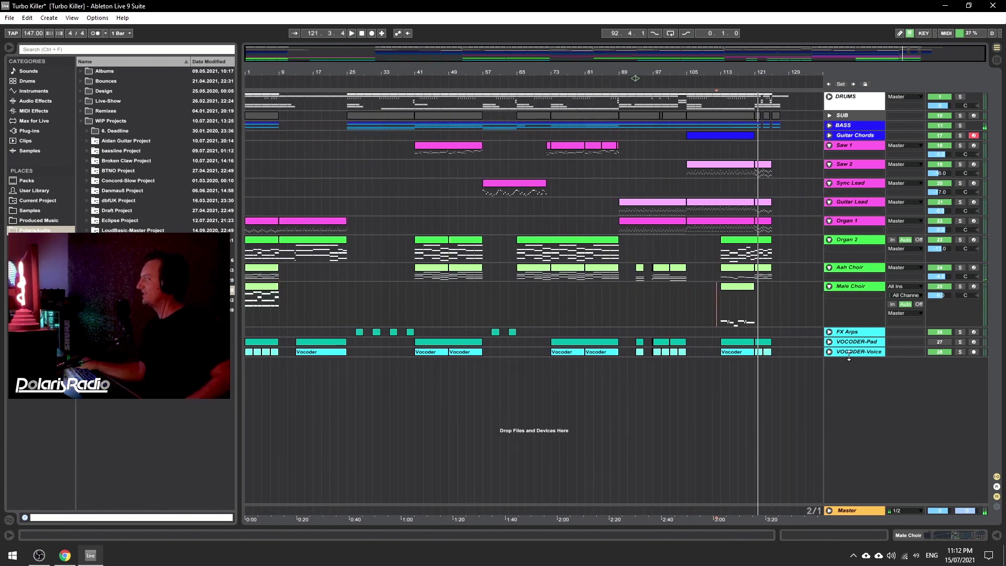
left_click(829, 286)
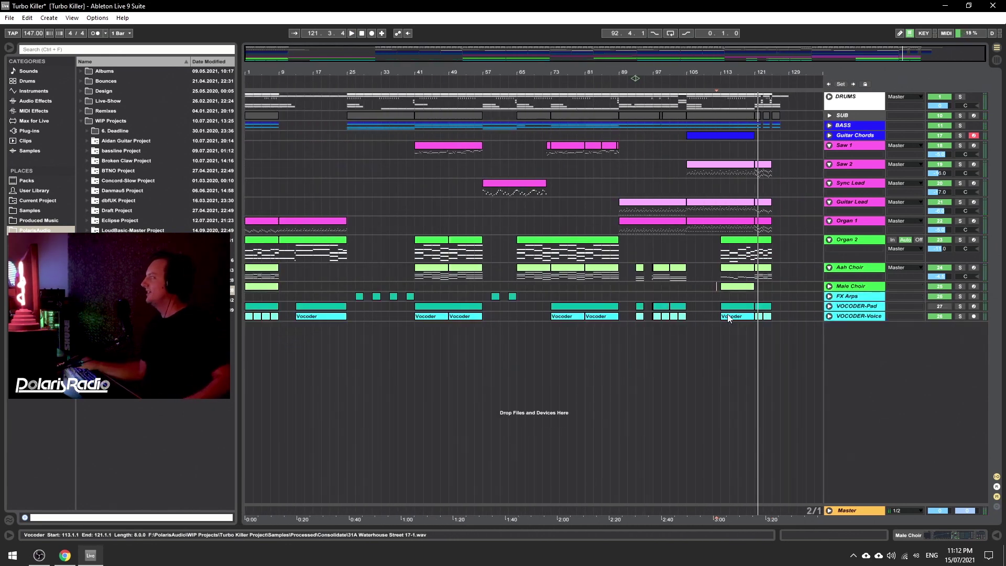
left_click(719, 296)
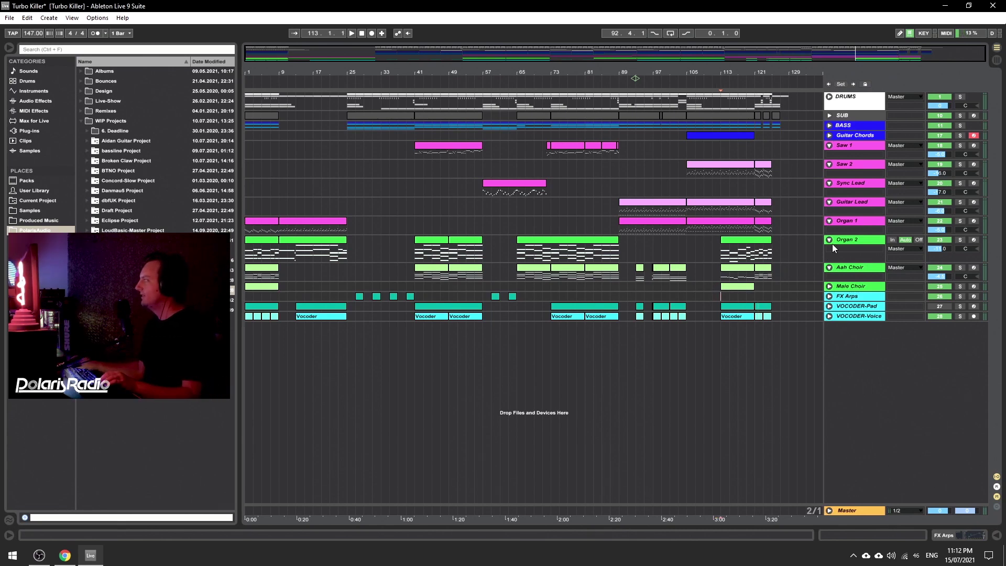
left_click_drag(835, 261, 846, 254)
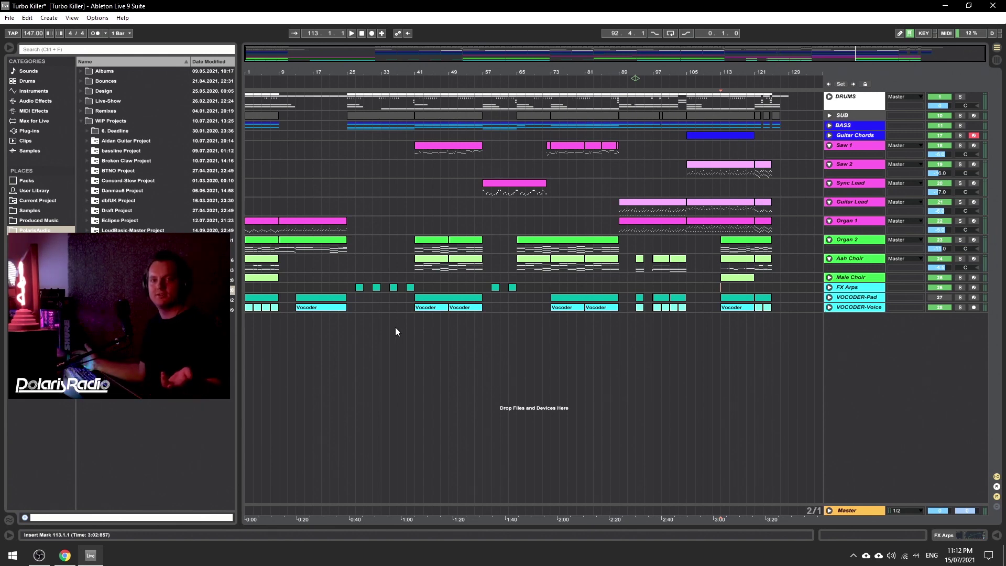
Place the insert marker at bar 25, then select the Organ 1 clip at bar 89 and briefly play the full mix from there.
left_click(363, 310)
left_click(349, 310)
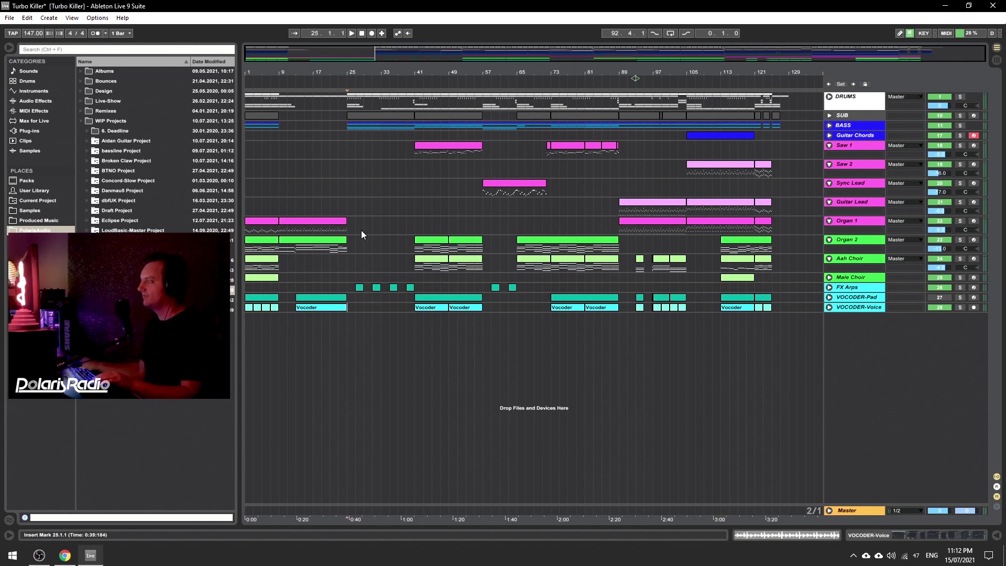
left_click_drag(330, 73, 331, 72)
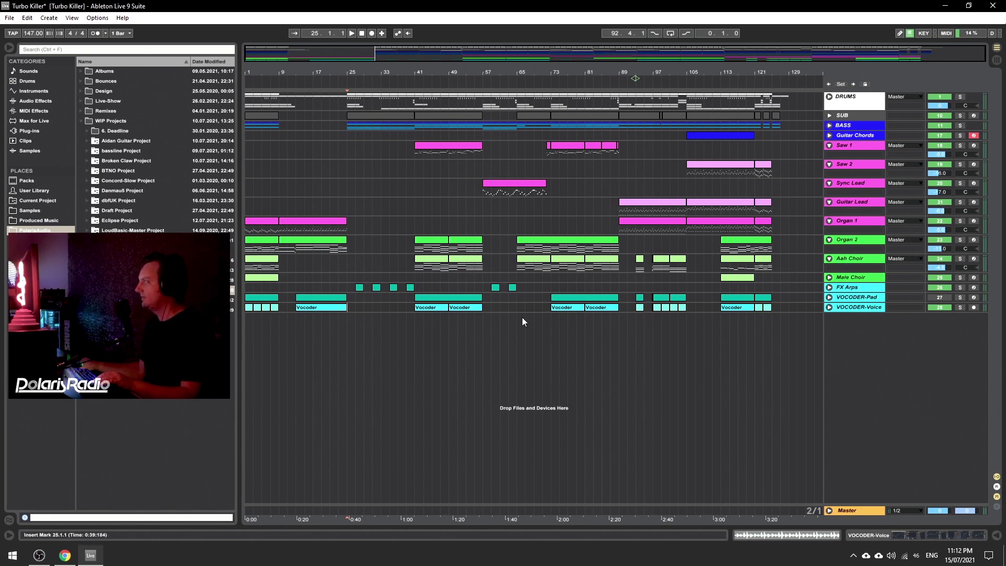
left_click(627, 230)
key("space")
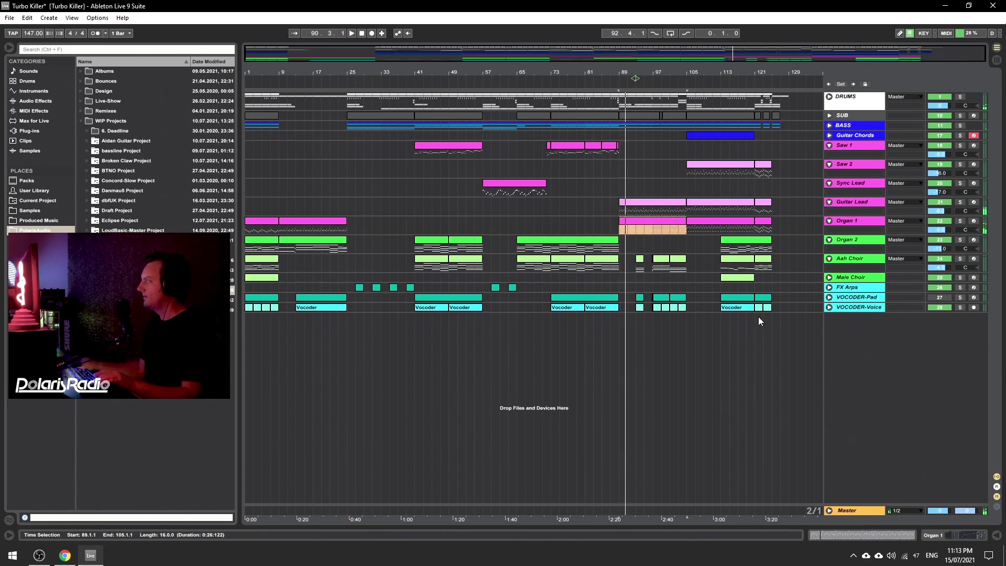
left_click_drag(711, 72, 529, 118)
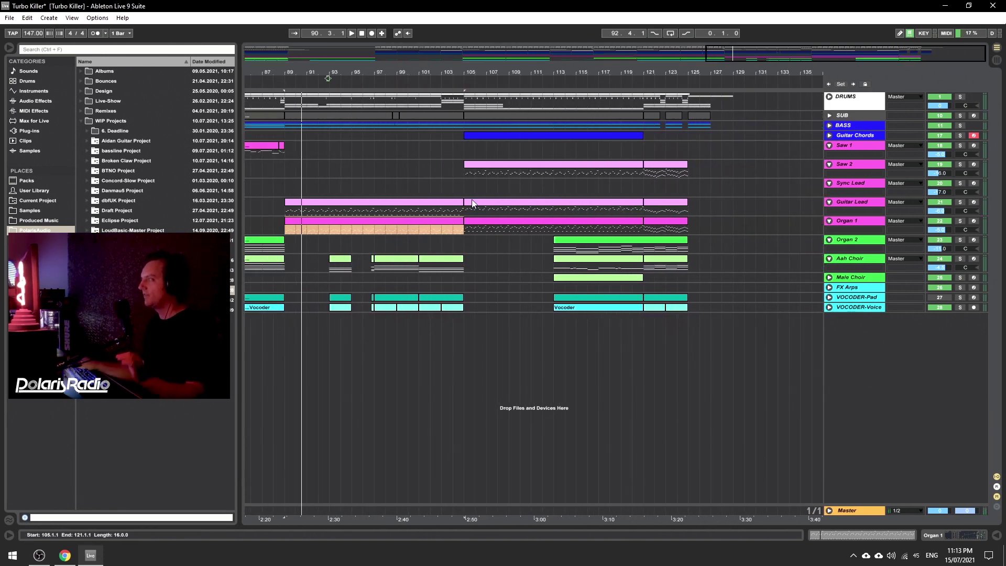
Play the full mix from bar 103 and view the notes of the Guitar Lead and Saw 2 clips at bar 105, then hide the notes.
left_click(445, 186)
key("space")
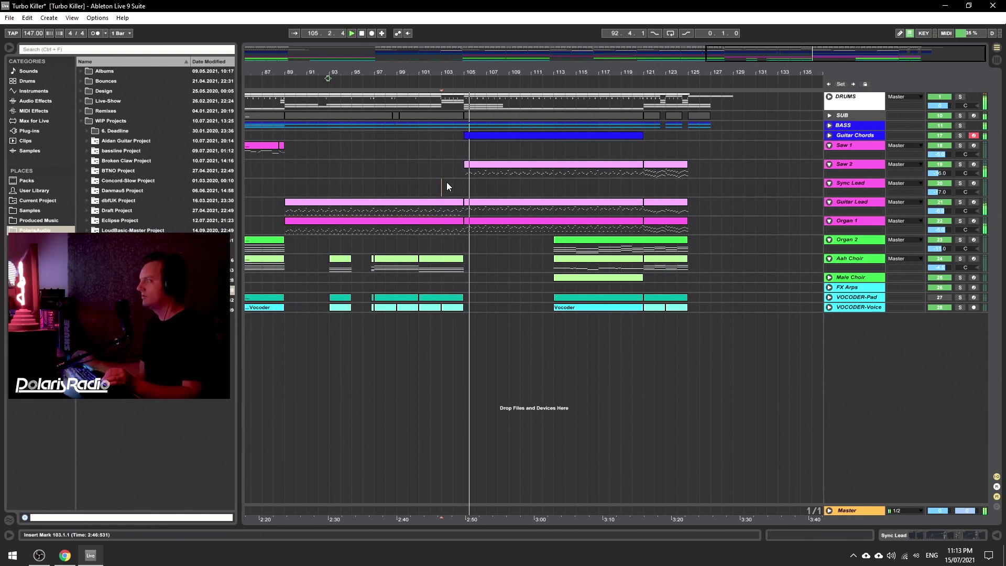
double_click(490, 225)
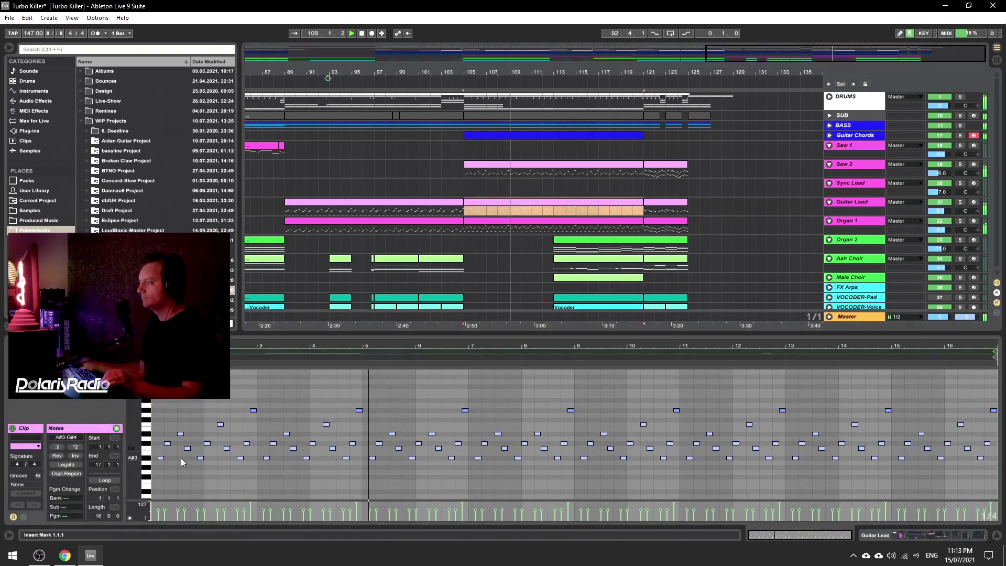
left_click(492, 170)
scroll(285, 391, "down", 1)
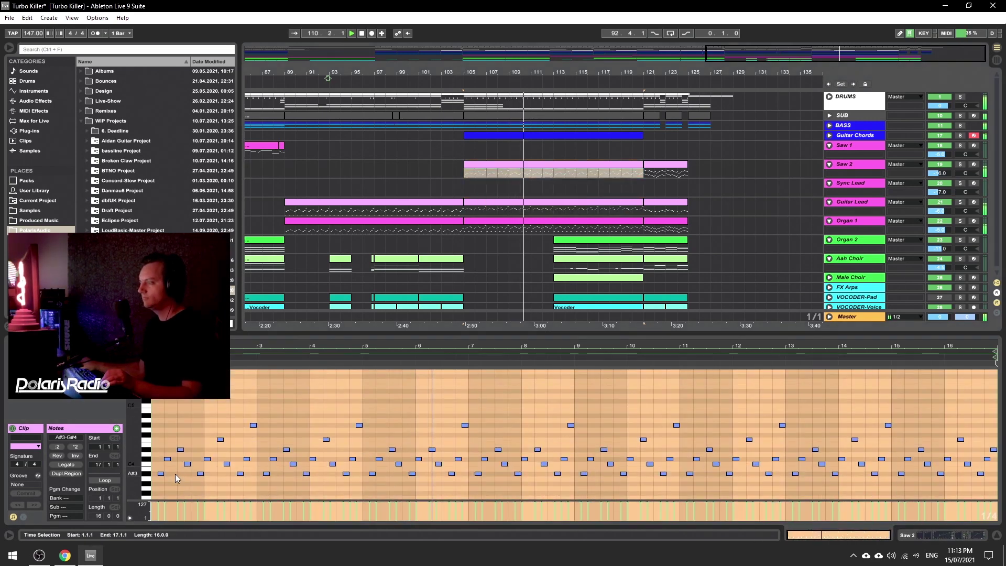
left_click(998, 541)
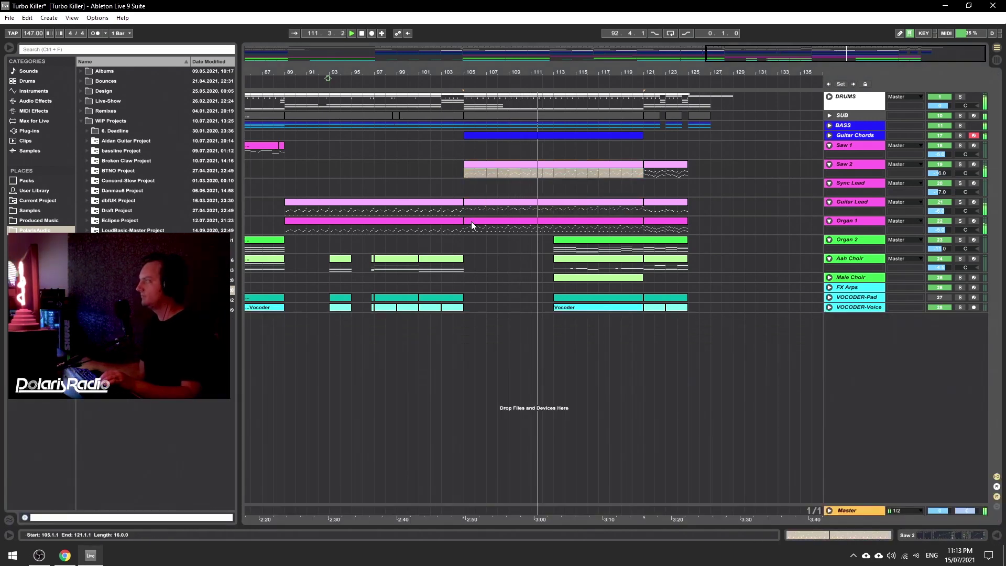
Solo the Guitar Lead track and compare the notes of its clip at bar 105 with those of the Organ 1 clip.
left_click(454, 210)
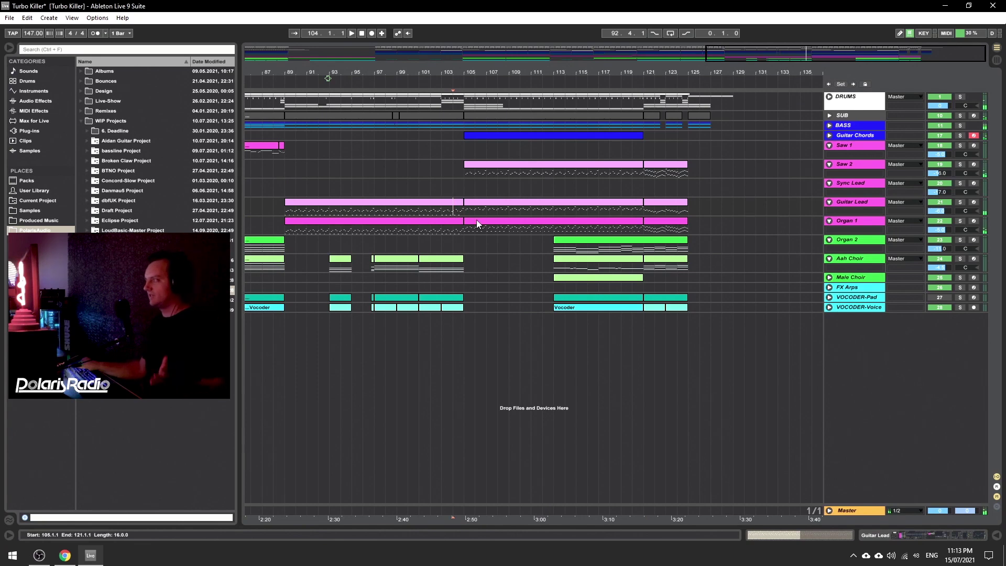
left_click(962, 204)
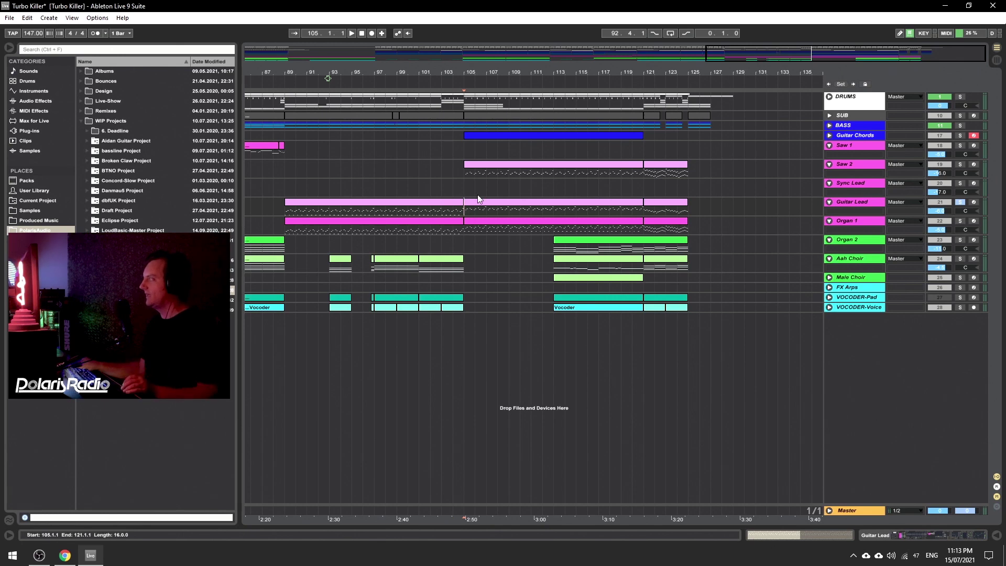
left_click(490, 165)
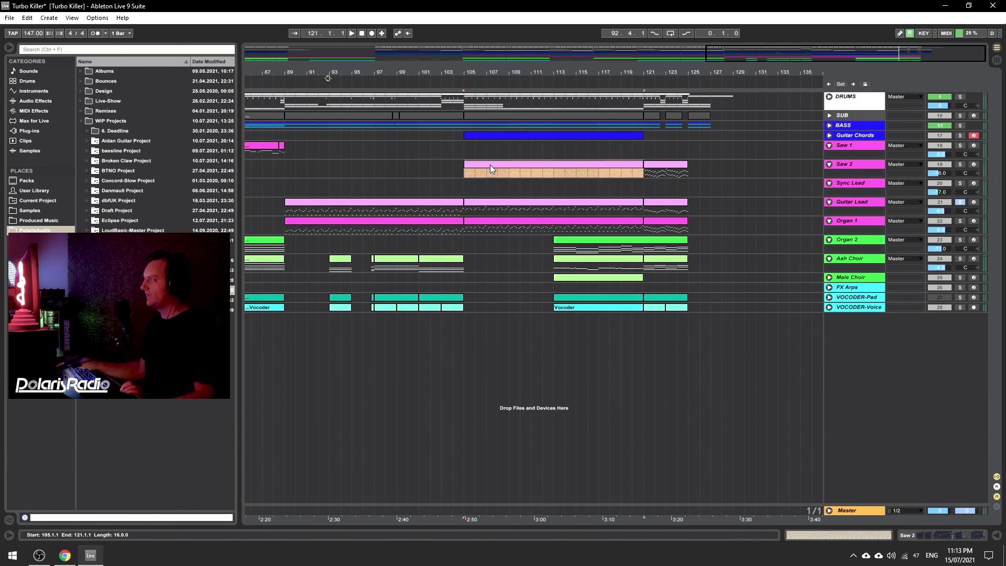
double_click(474, 209)
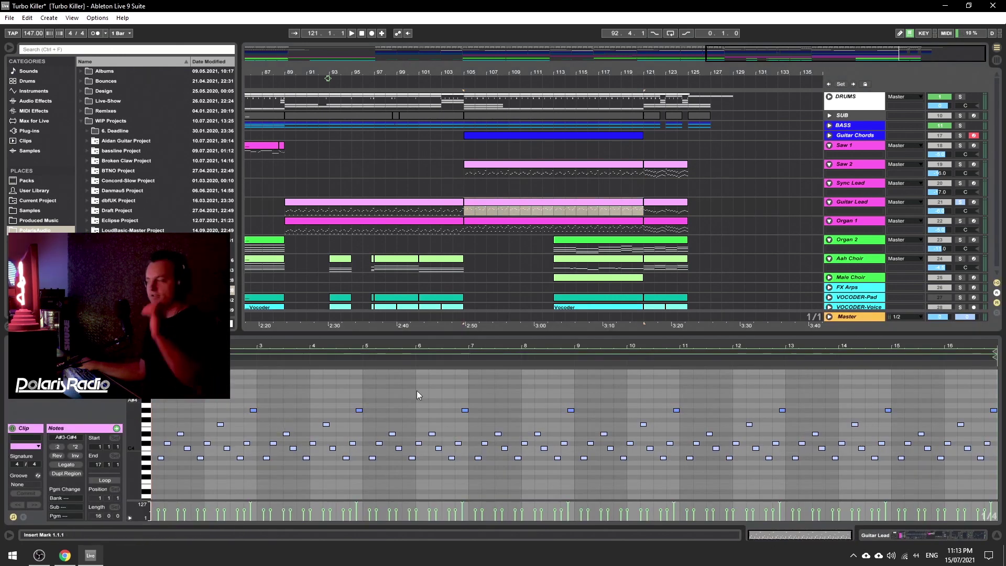
scroll(500, 239, "down", 1)
left_click(484, 218)
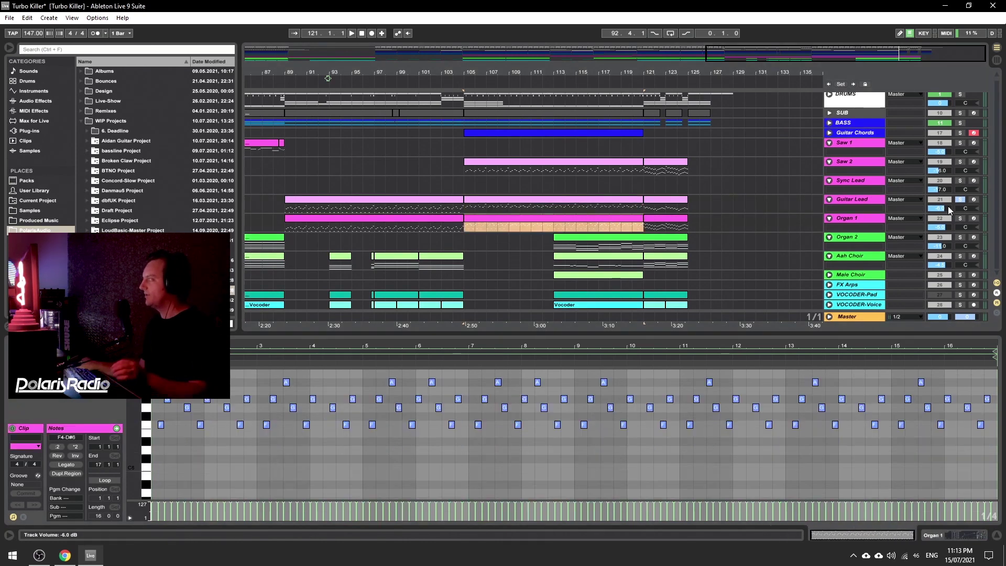
Play from bar 105 while alternating the solo between Organ 1 and Guitar Lead, then play both together.
left_click(960, 218)
key("space")
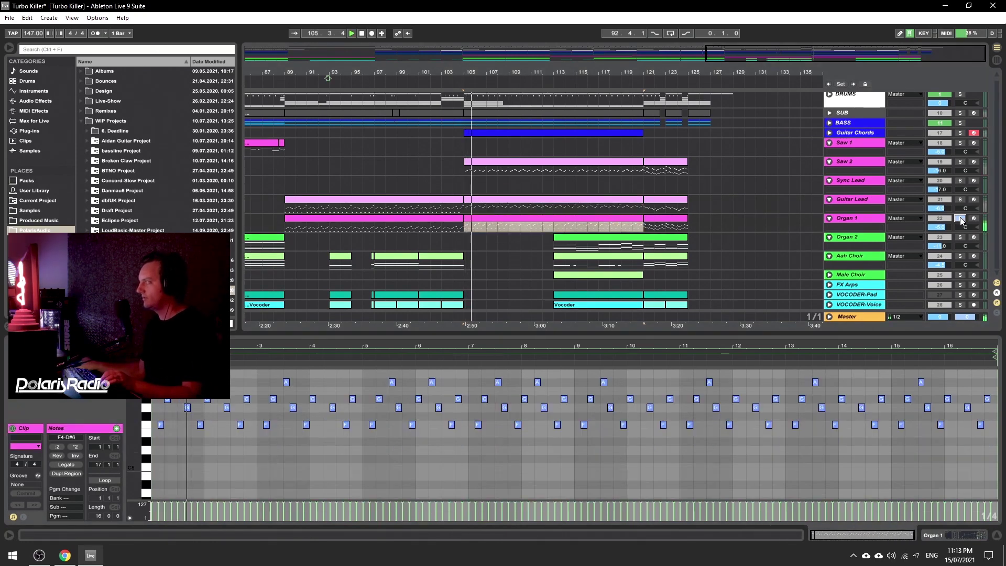
key("space")
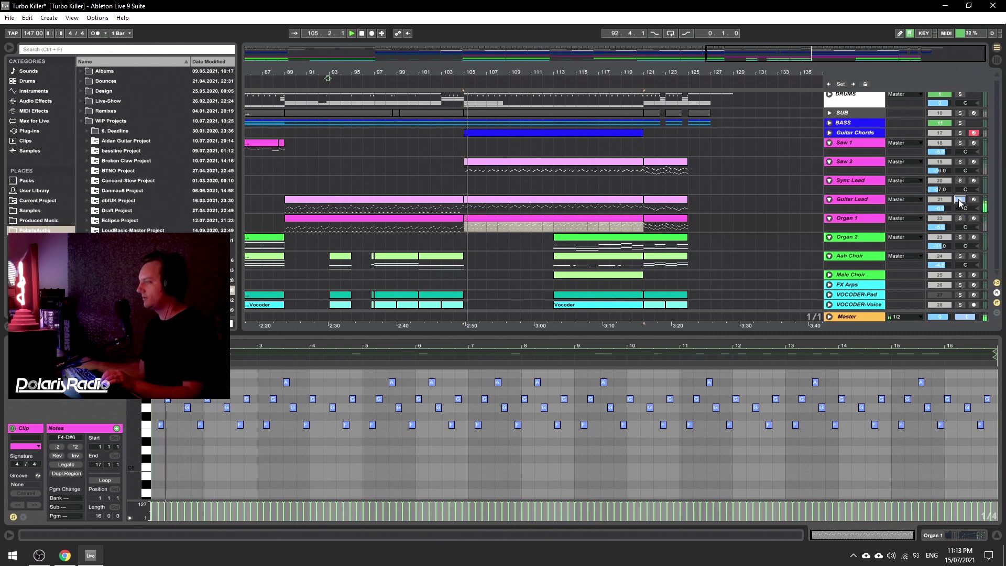
key("space")
left_click(962, 218)
key("space")
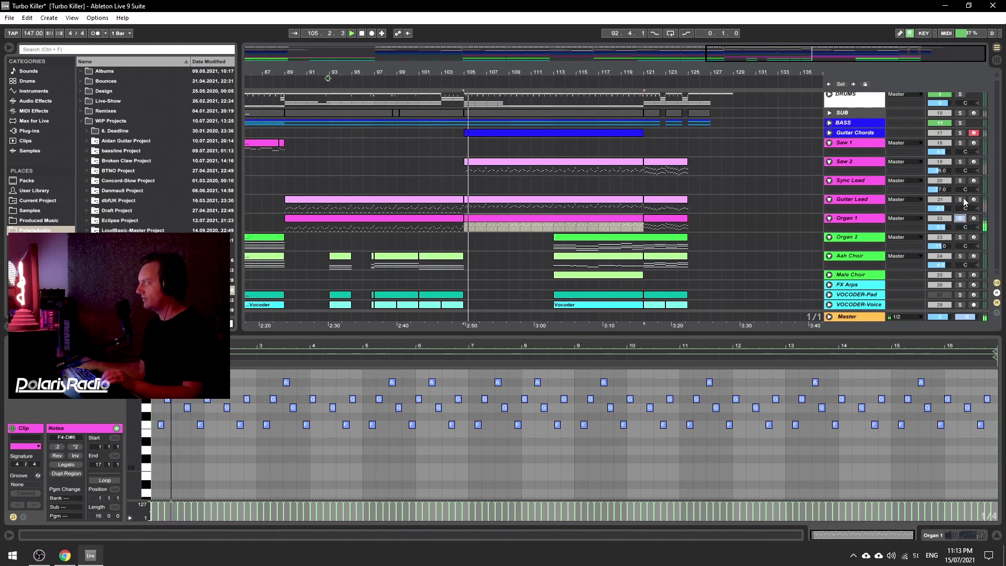
left_click(961, 199)
key("space")
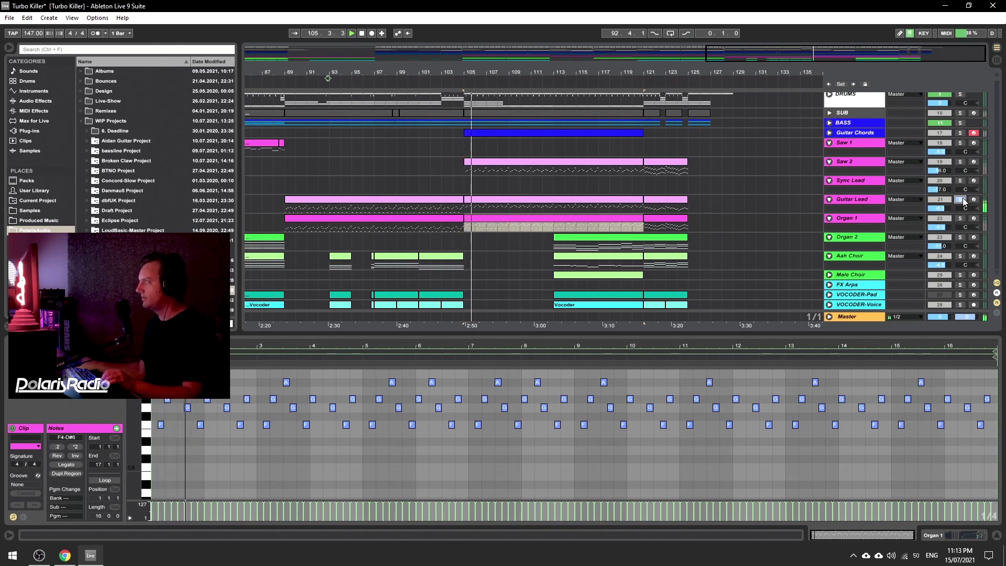
key("space")
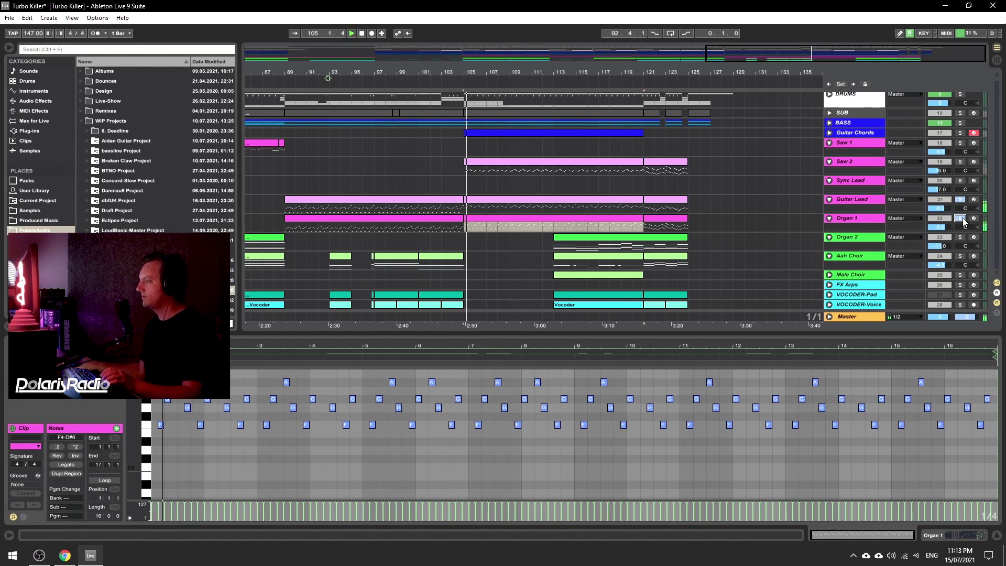
Add Saw 2 to the soloed Guitar Lead and Organ 1, hide the clip notes, clear the solos and play the full mix from bar 103.
left_click(963, 161, "ctrl")
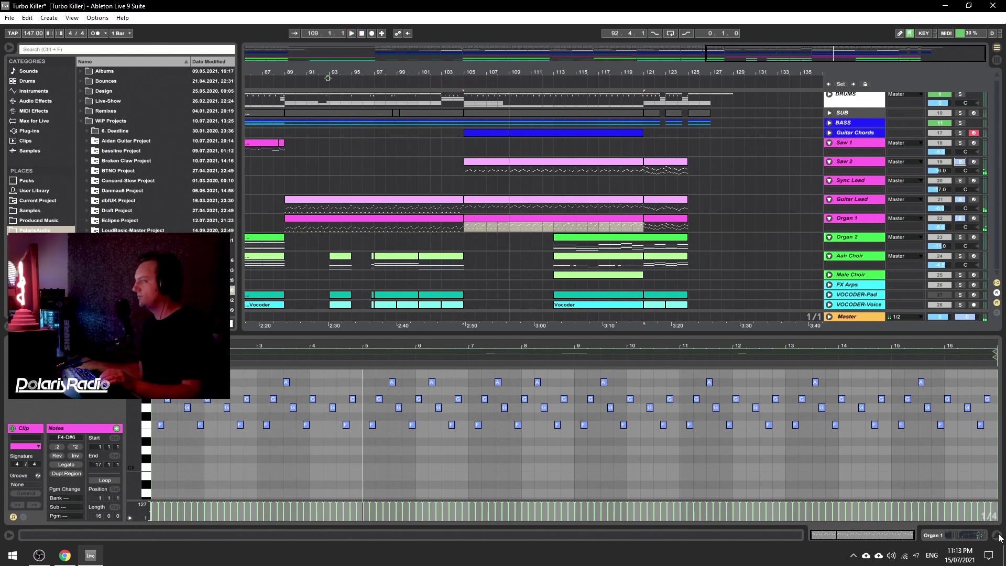
left_click(997, 536)
left_click(962, 165)
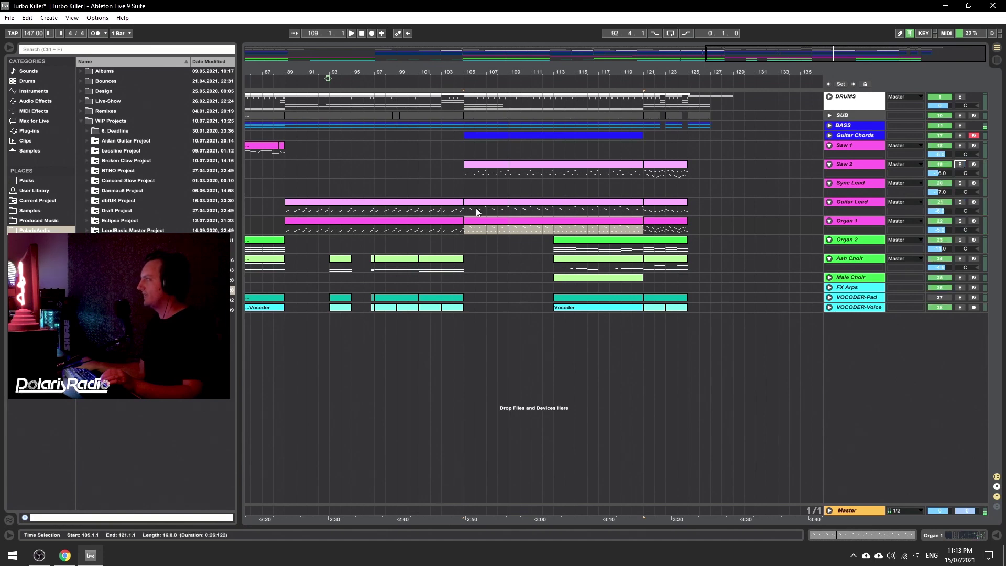
left_click(451, 172)
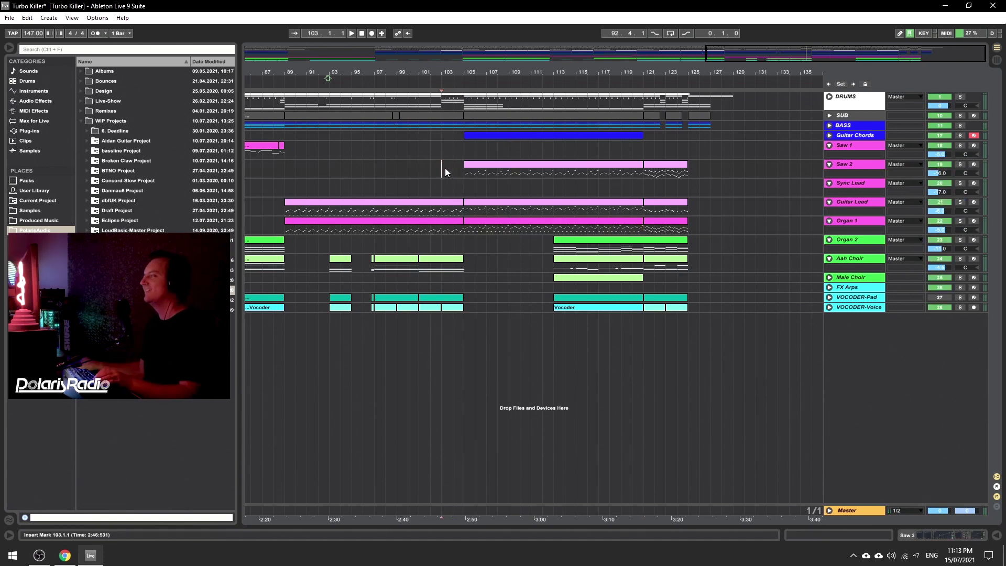
key("space")
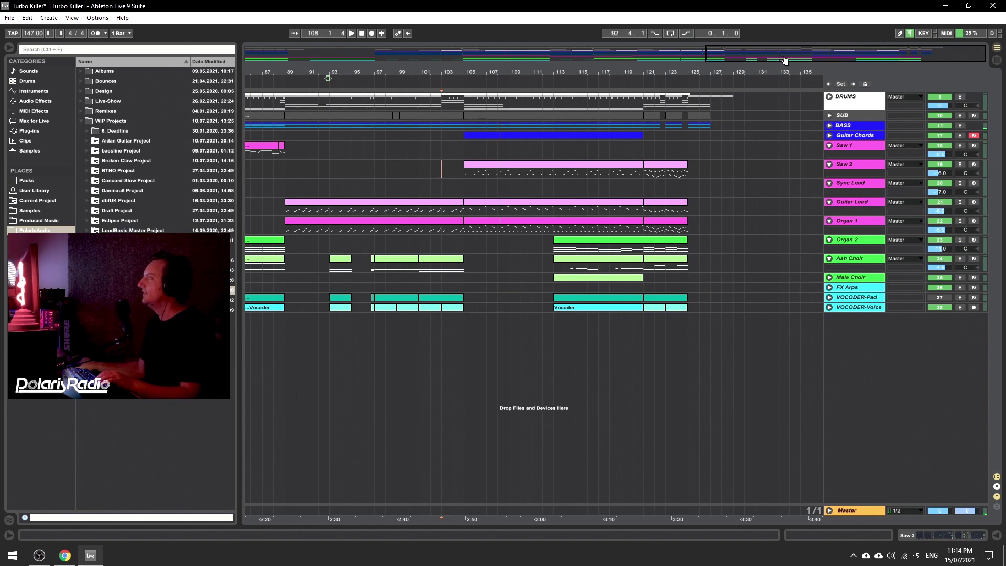
Unfold the Male Choir, FX Arps, VOCODER-Pad and VOCODER-Voice tracks and set the FX Arps automation display to None.
left_click_drag(784, 60, 784, 27)
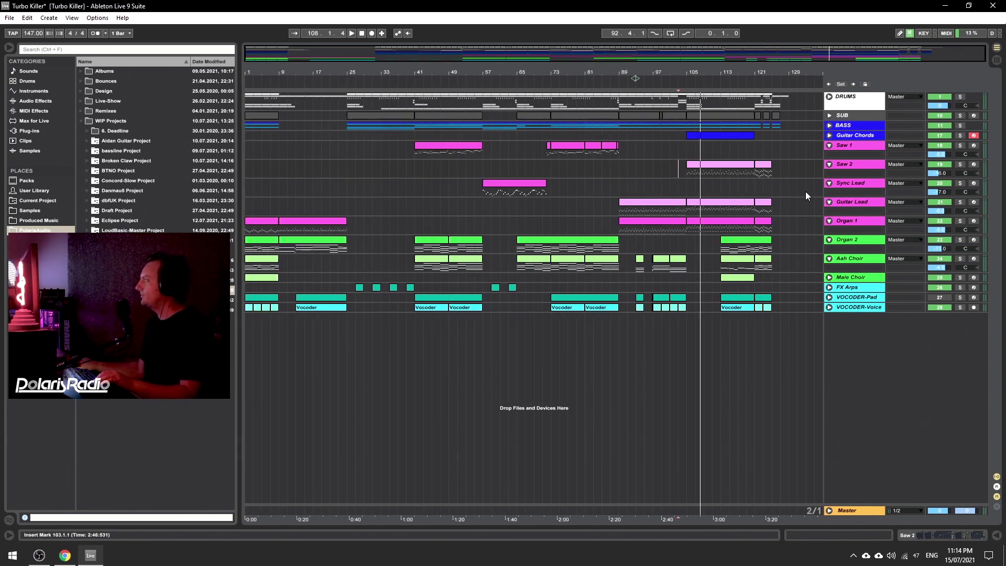
left_click(830, 277)
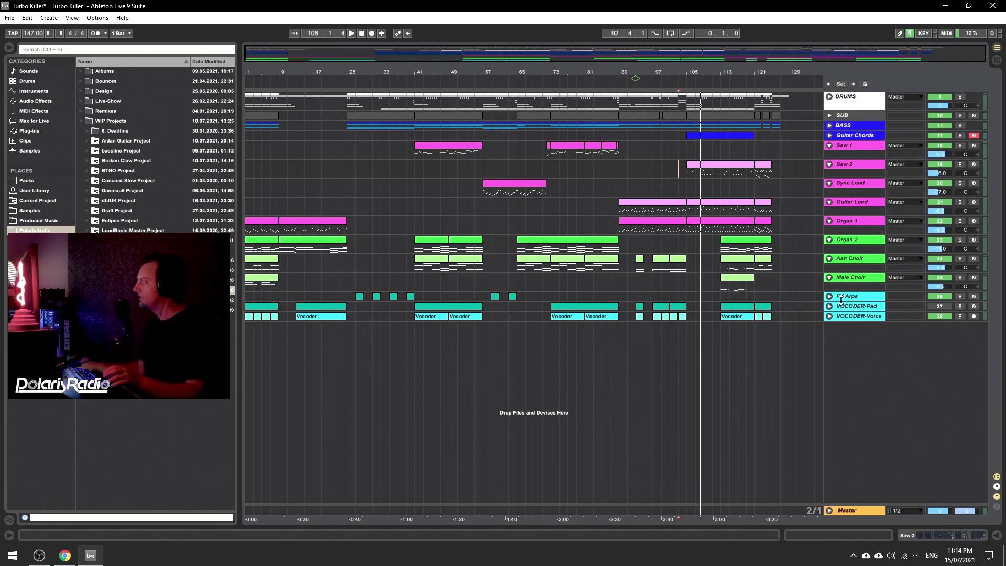
left_click_drag(844, 306, 844, 311)
left_click(840, 306)
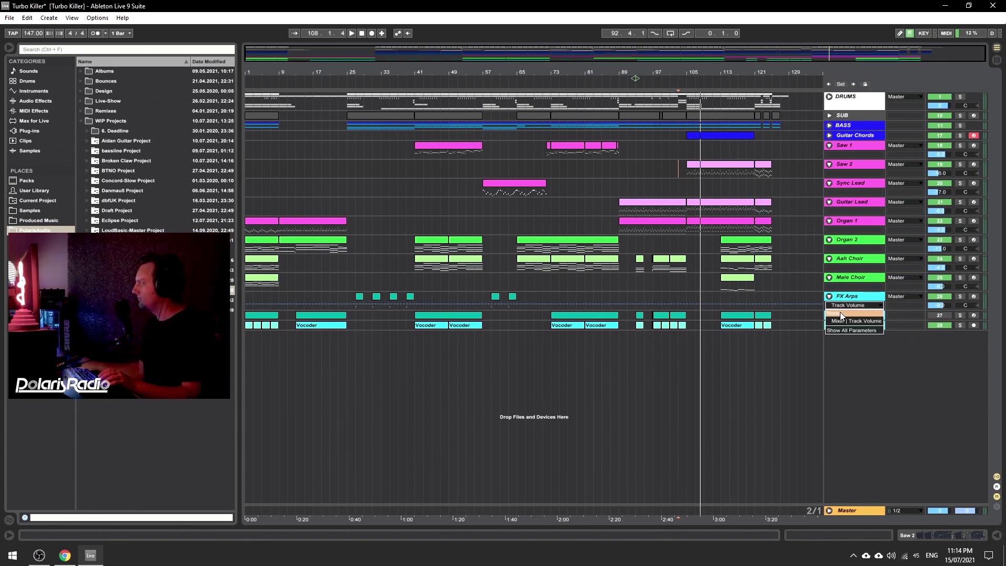
left_click(840, 313)
left_click_drag(841, 320, 844, 345)
left_click(813, 338)
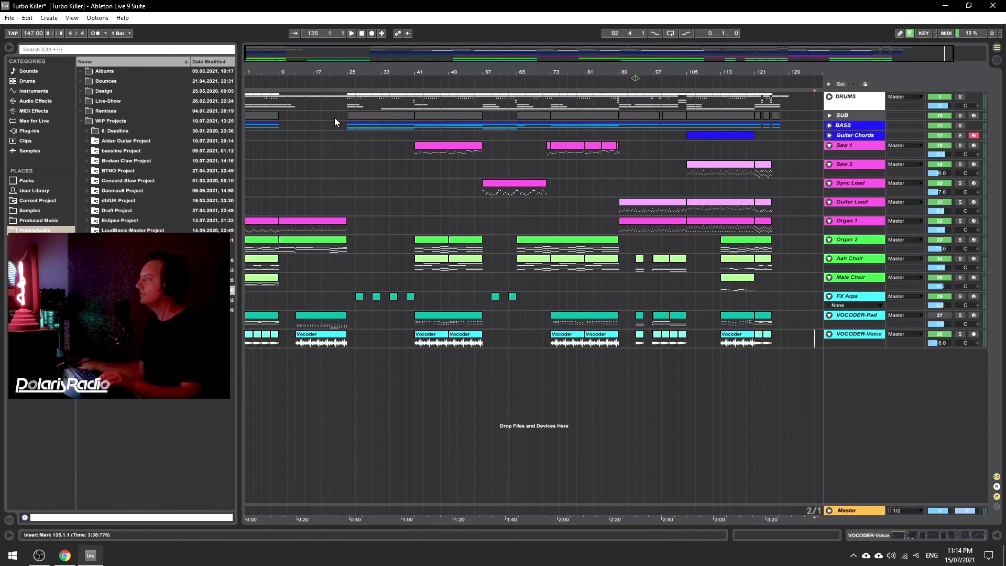
Select the FX Arps clip at bar 27, then place the insert marker at bar 25 and play the full mix.
left_click_drag(340, 72, 340, 99)
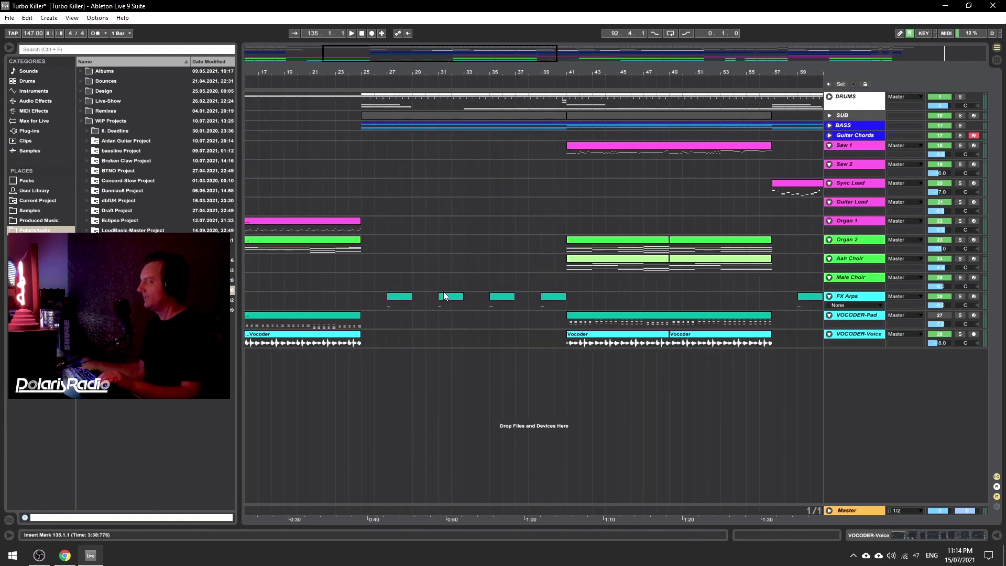
left_click(399, 298)
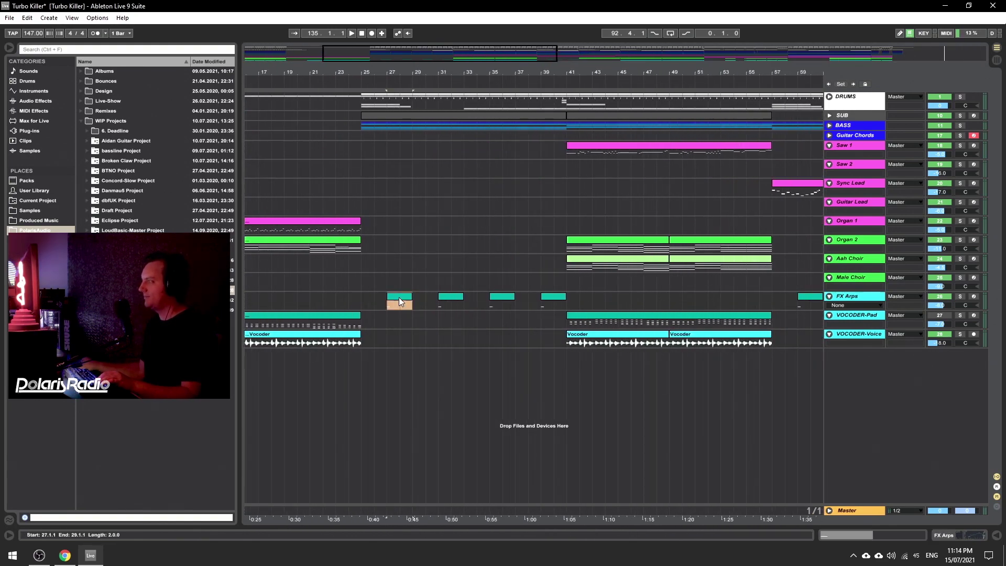
left_click(364, 300)
key("space")
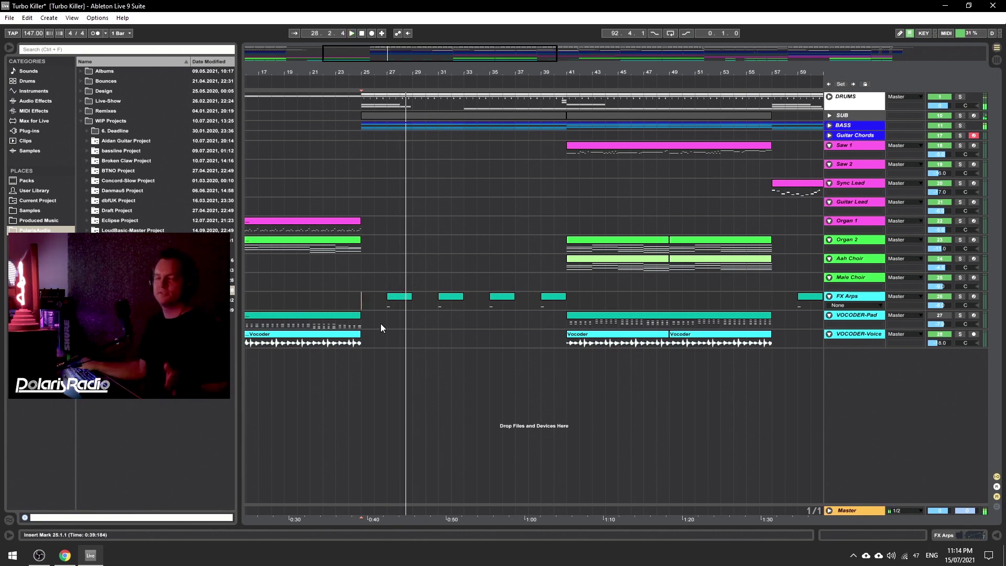
Play the FX Arps clip at bar 27 soloed, then clear the solo and play the full mix from bar 26.
left_click(399, 304)
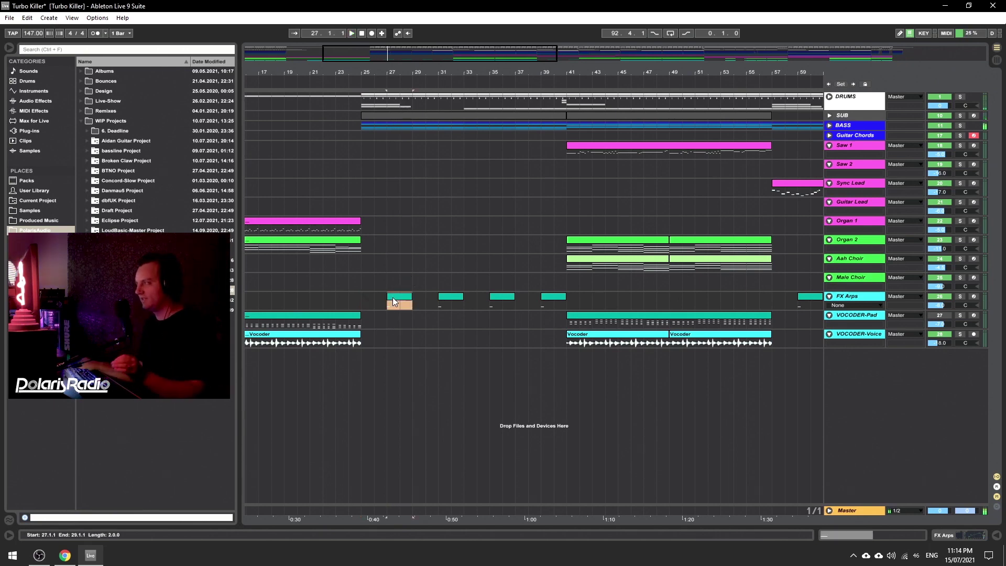
left_click(962, 296)
key("space")
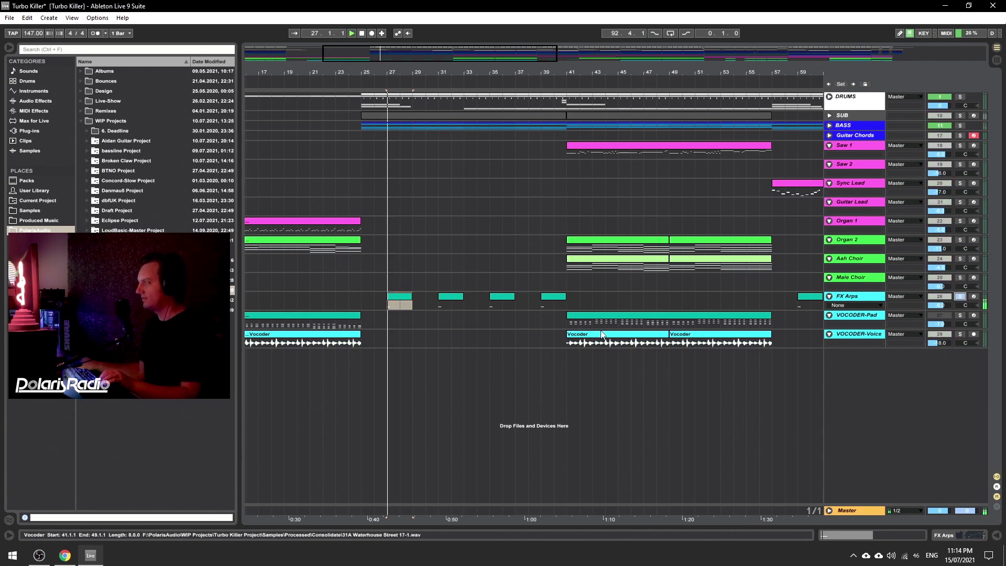
left_click(962, 297)
left_click(371, 281)
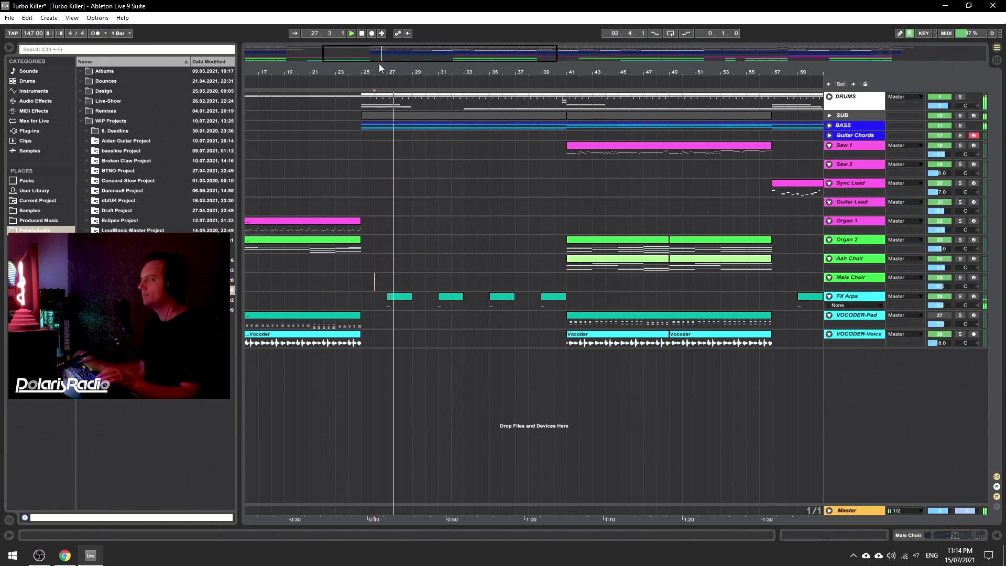
Show the FX Arps device chain, open the Phonec_2 synth window to examine its Neon Velcro patch and close it.
double_click(844, 294)
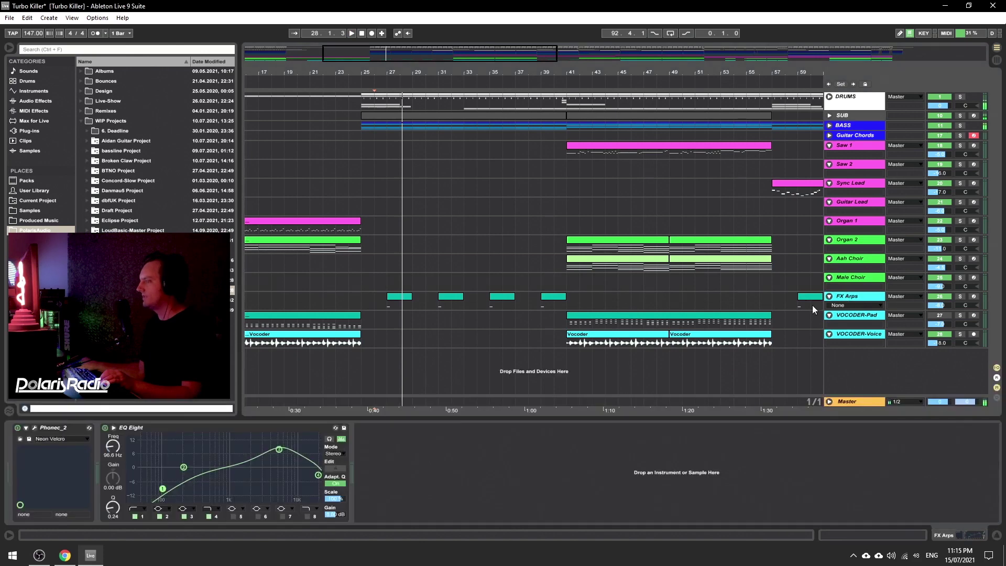
left_click(33, 429)
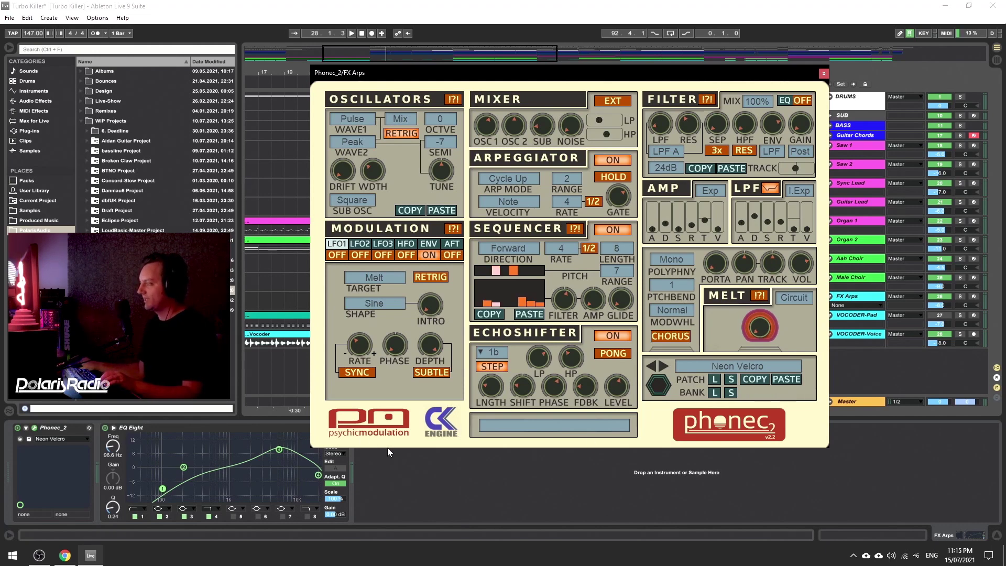
left_click(825, 75)
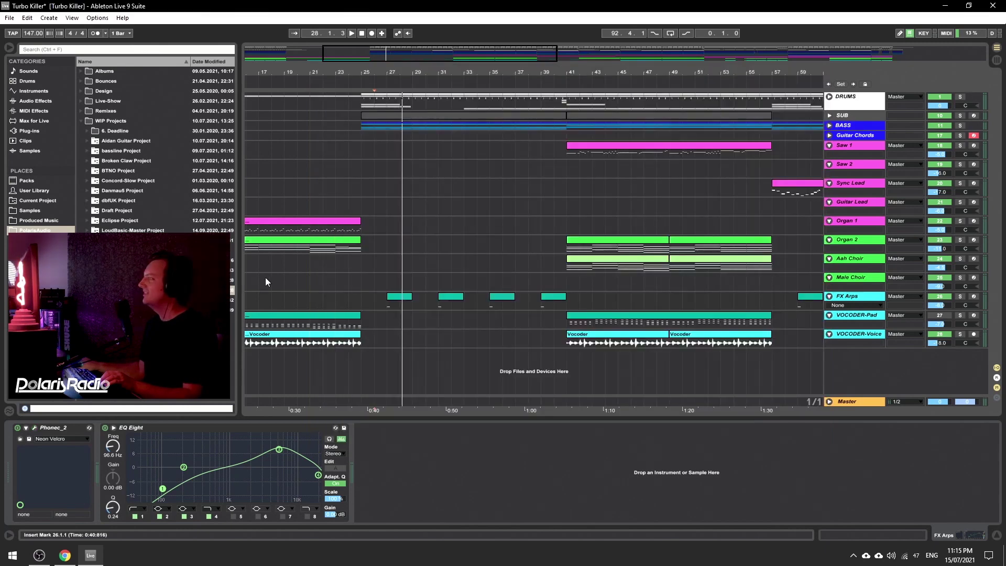
Select the VOCODER-Pad clip spanning bars 13 to 25 and play it soloed.
double_click(619, 77)
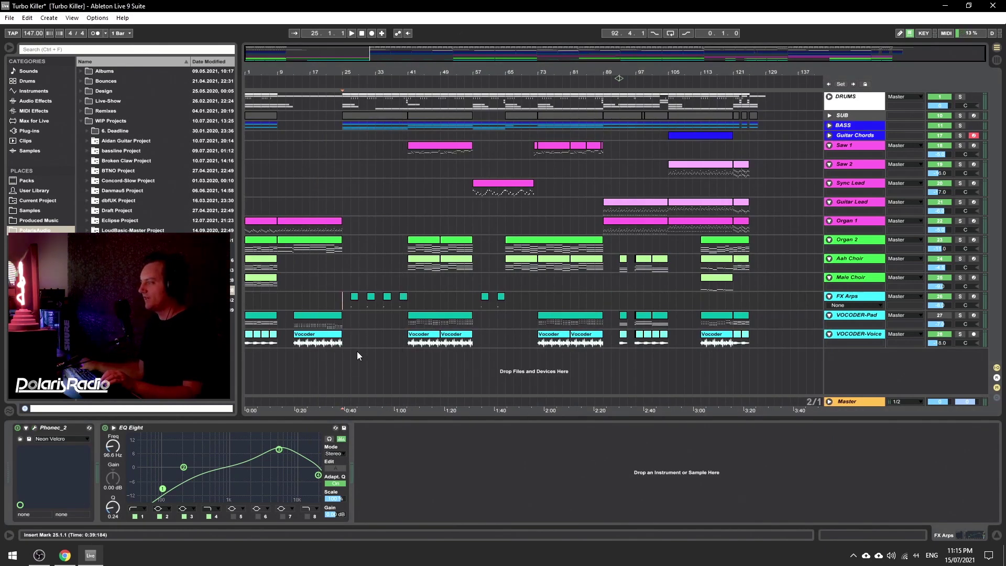
left_click_drag(291, 53, 282, 54)
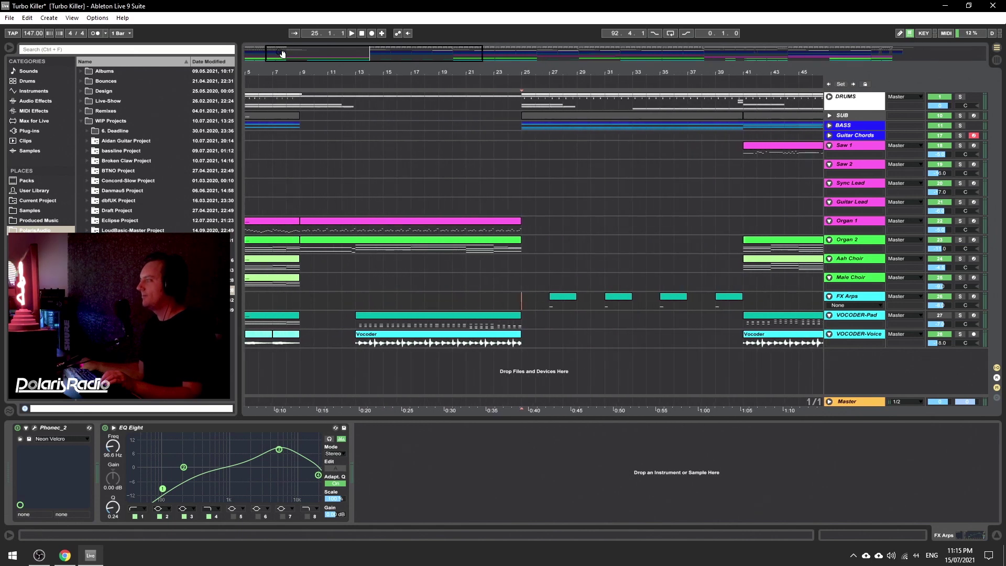
left_click(445, 321)
left_click(439, 315)
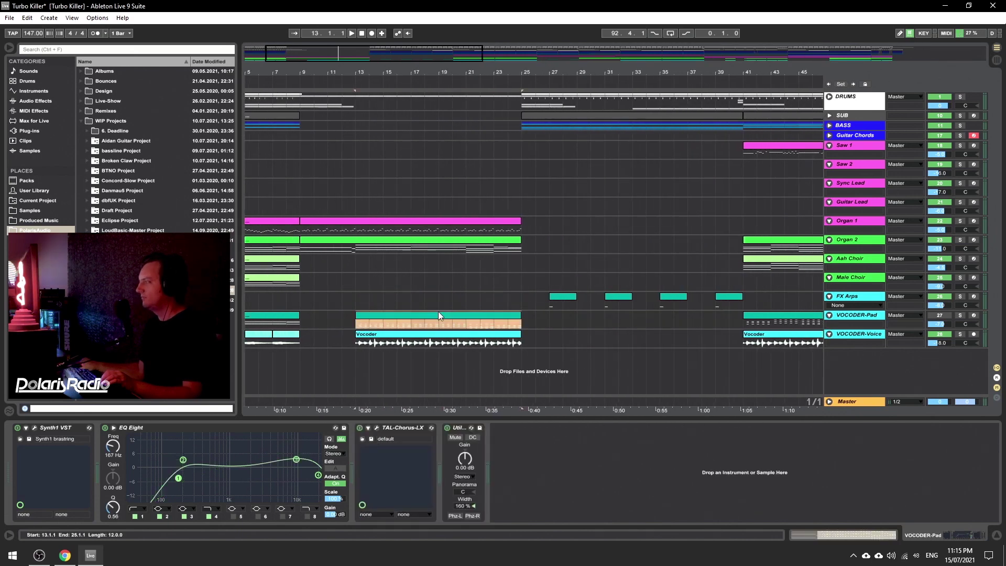
left_click(960, 316)
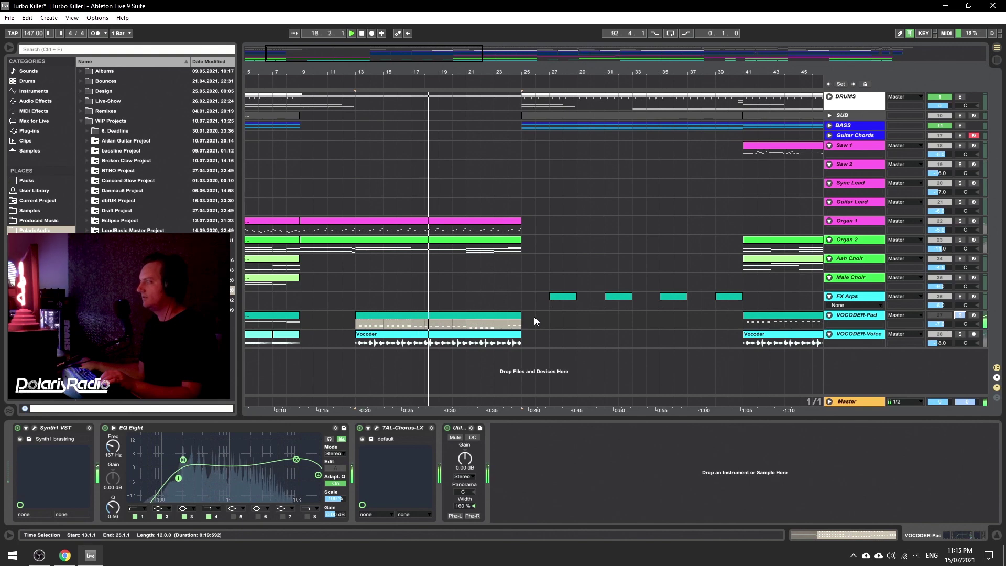
Select the VOCODER-Voice clip spanning bars 13 to 25, play it soloed, then clear the solo to hear the full mix.
left_click(367, 334)
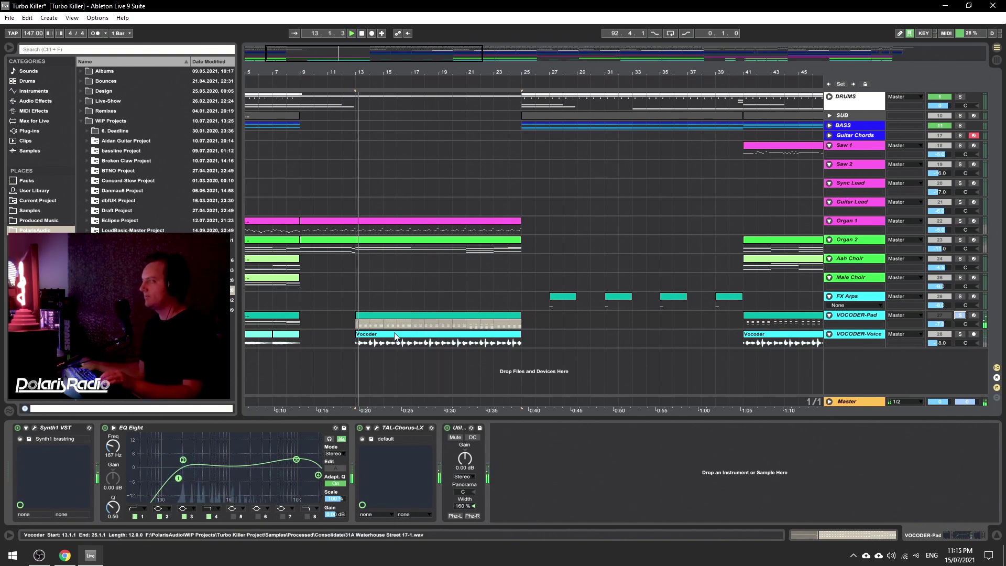
left_click(960, 335)
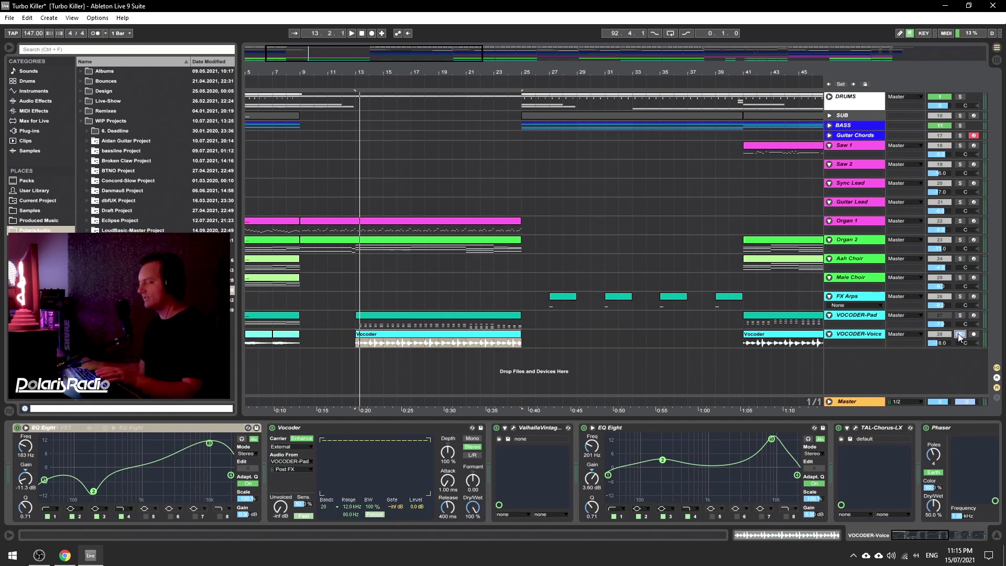
key("space")
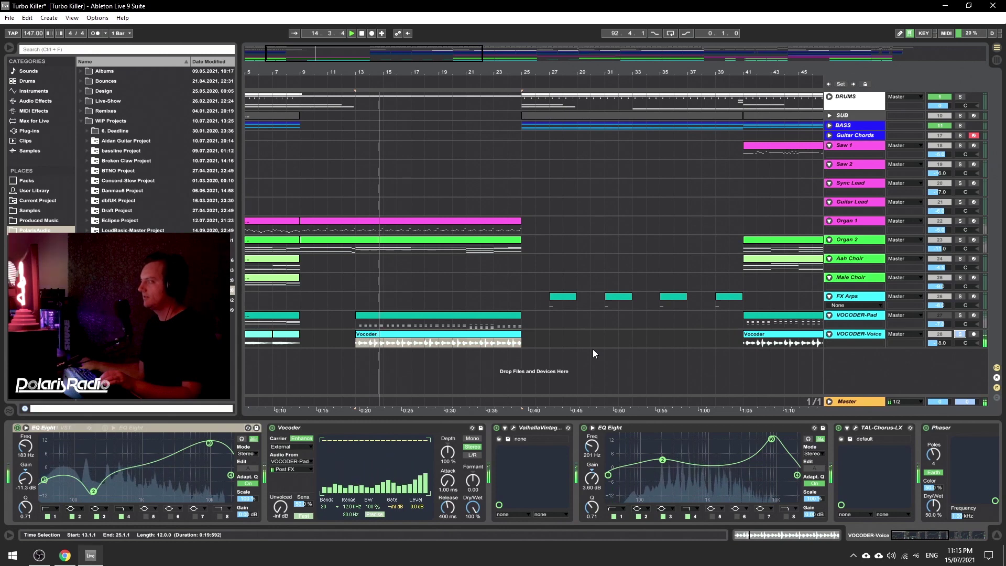
left_click(962, 334)
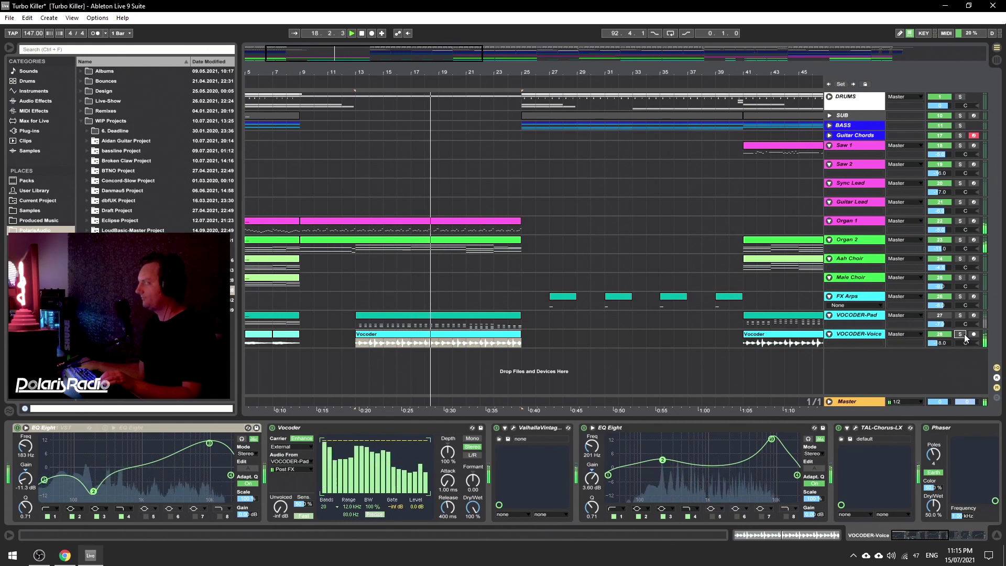
Solo VOCODER-Voice and play it from bar 13 with the Vocoder device bypassed, then re-enable the Vocoder.
left_click(963, 335)
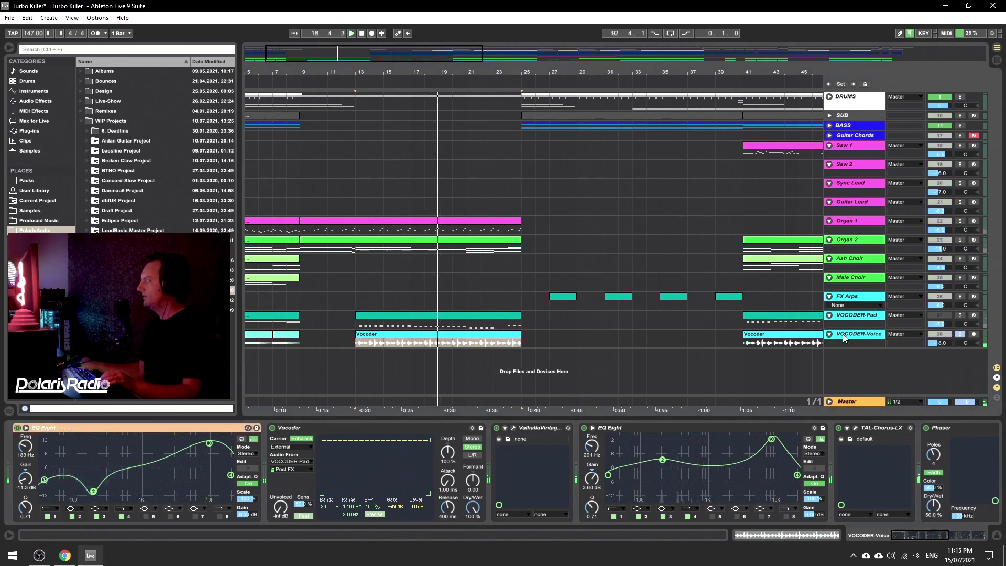
left_click(272, 427)
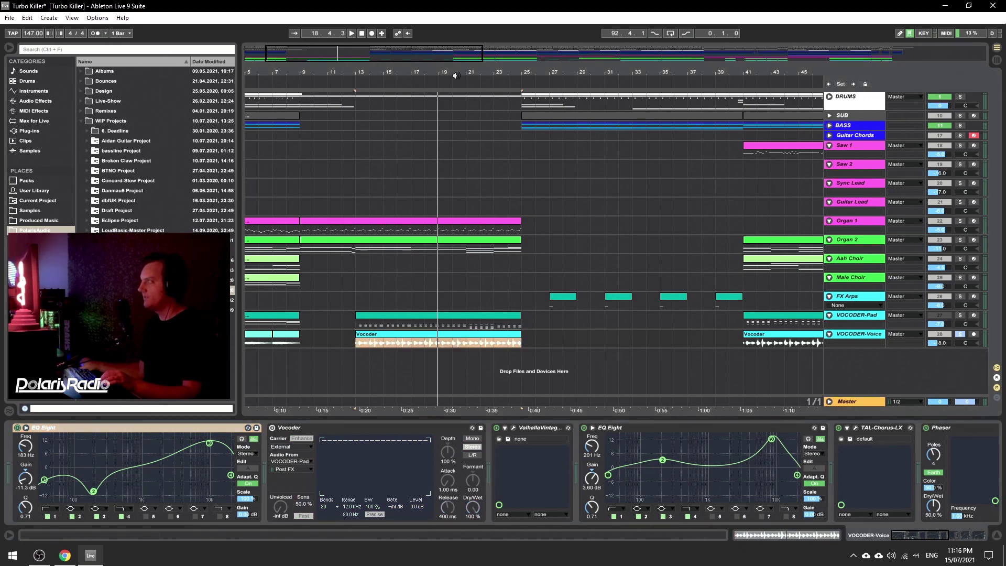
key("space")
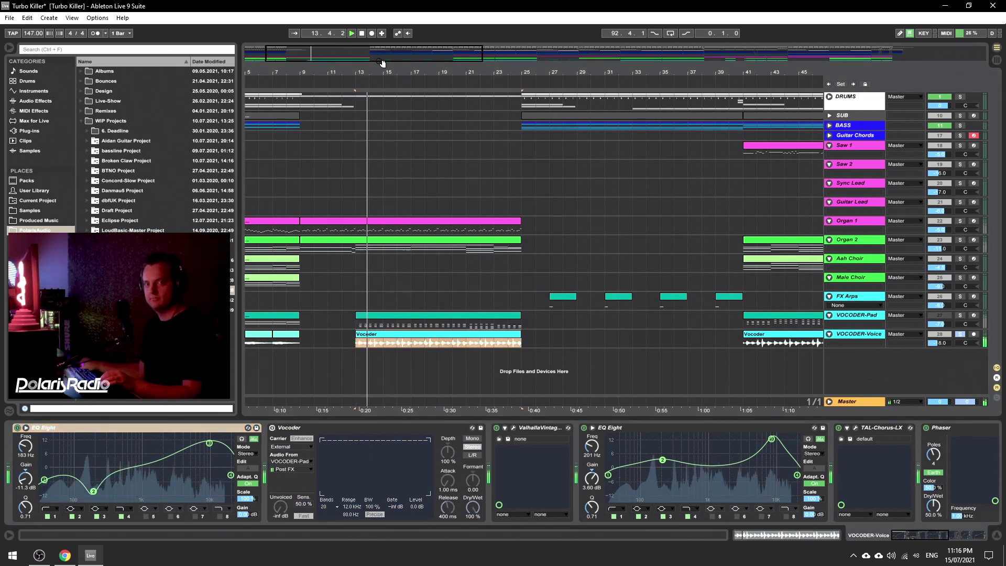
key("space")
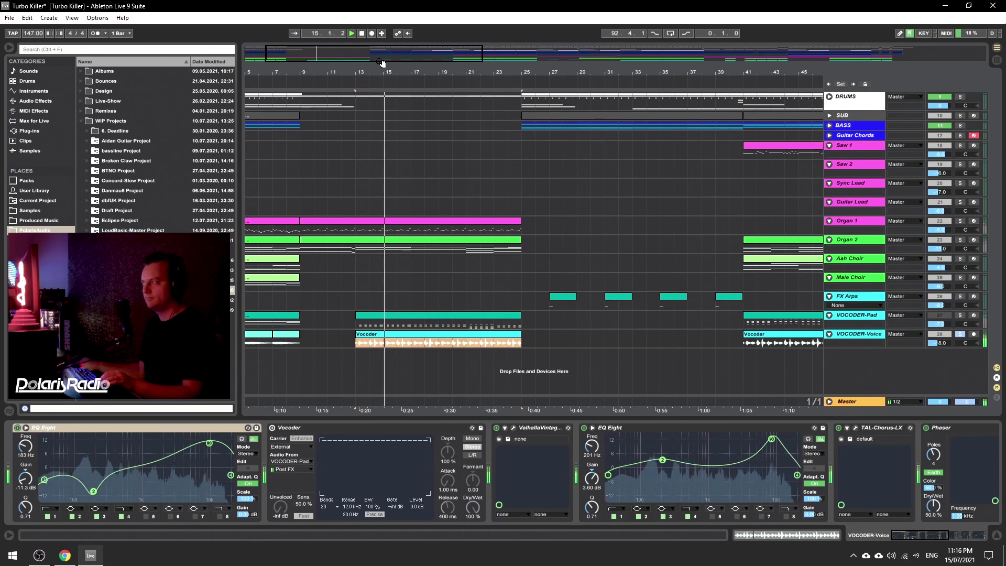
left_click(272, 427)
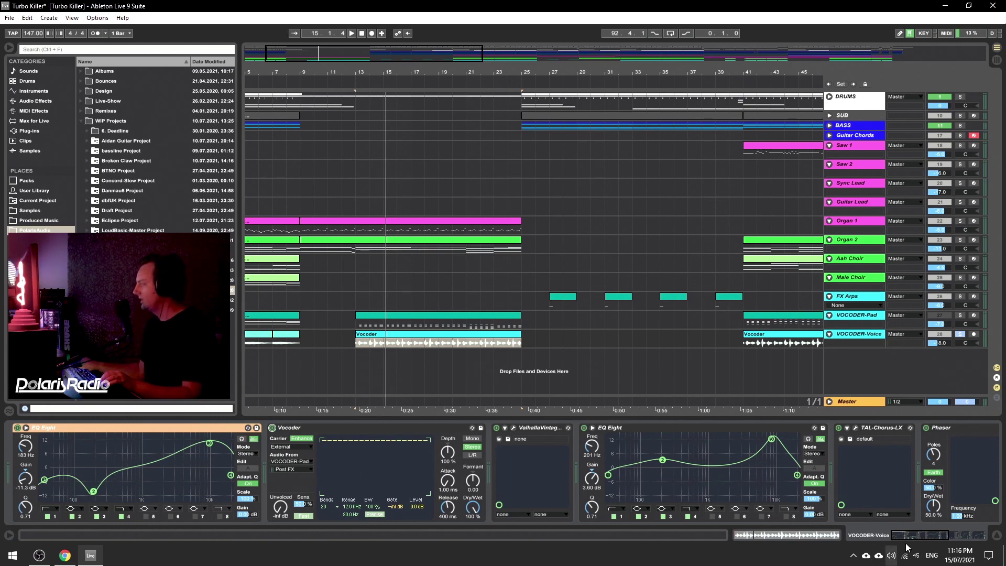
Examine the end of the VOCODER-Voice effects chain, opening the TAL-Chorus-LX window and closing it.
scroll(524, 456, "right", 5)
left_click(256, 428)
left_click(227, 428)
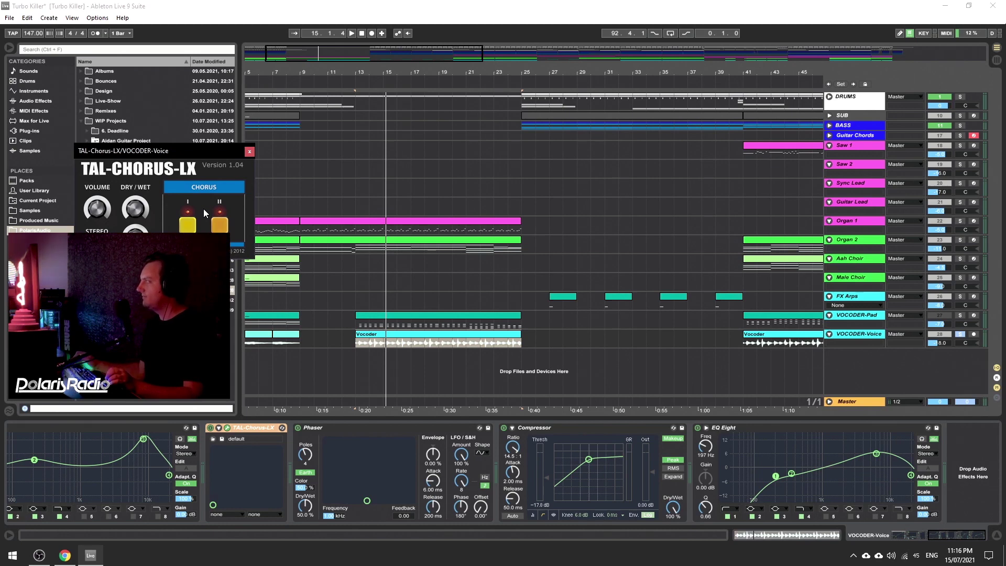
left_click(249, 152)
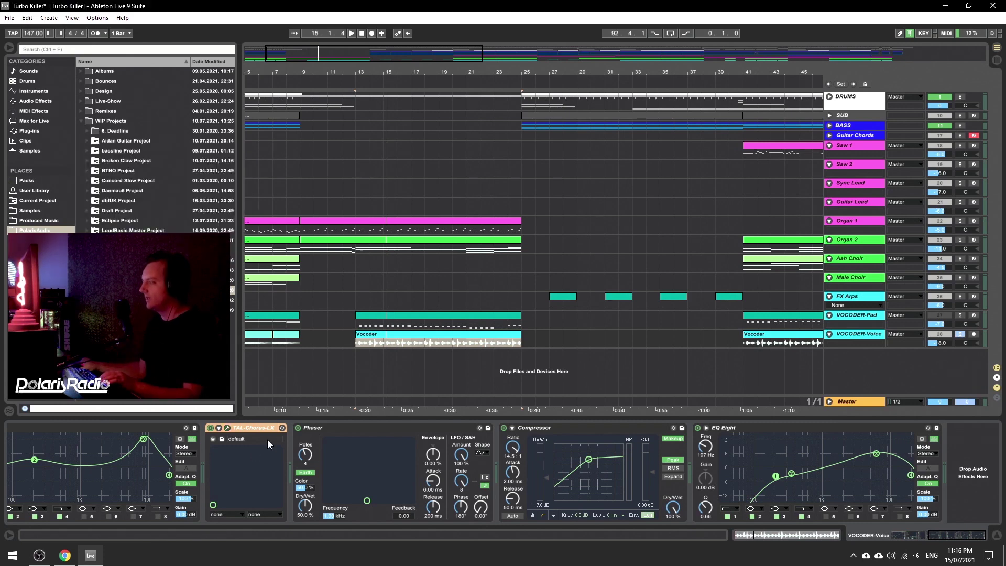
Select the Phaser, play the soloed voice from bar 13 while examining its whole effects chain, then hide the chain.
left_click(337, 425)
key("space")
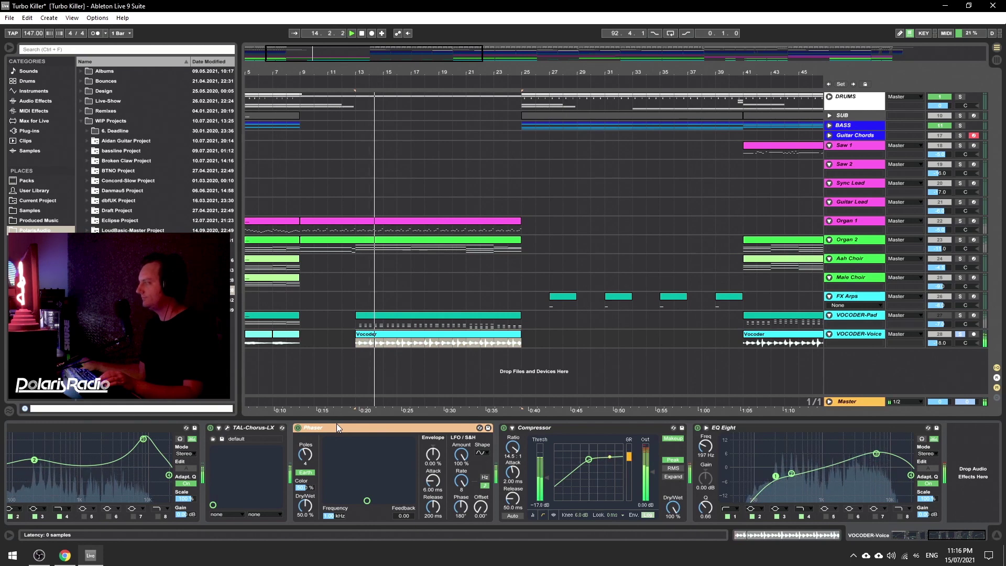
left_click_drag(955, 532, 902, 542)
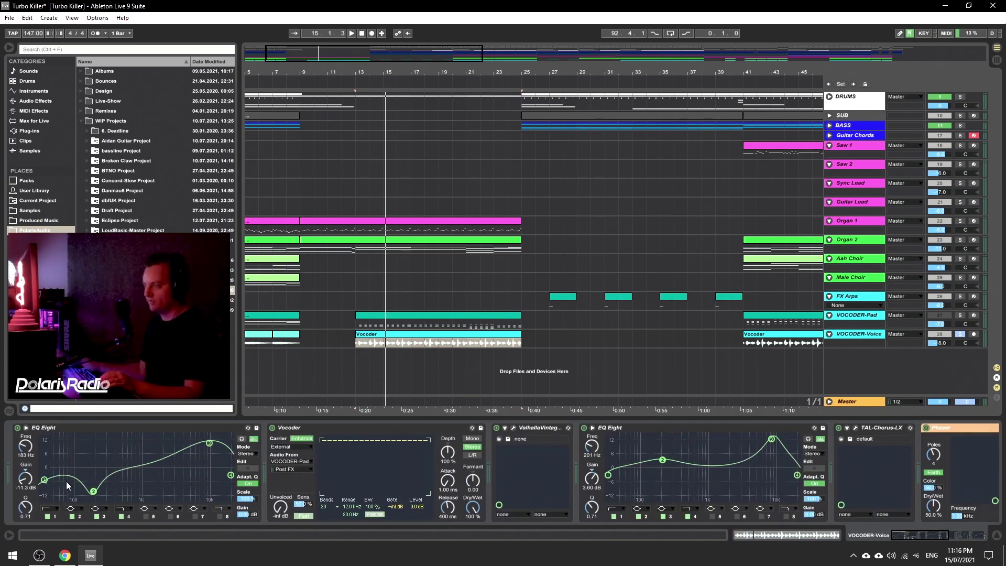
left_click_drag(920, 543, 987, 542)
left_click(996, 536)
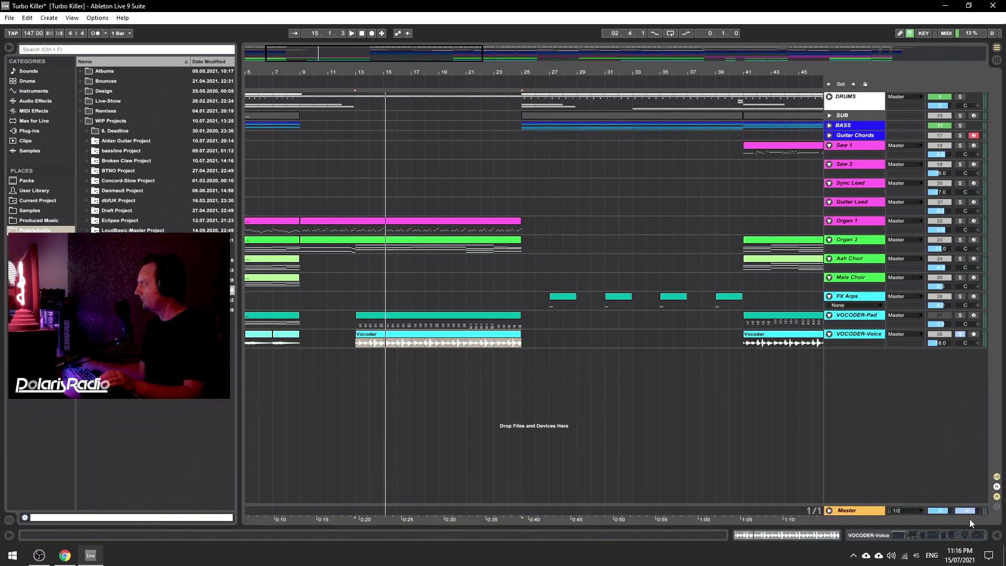
Show the VOCODER-Pad device chain, play the pad soloed briefly, then open its Synth1 VST window and close it.
double_click(882, 319)
key("space")
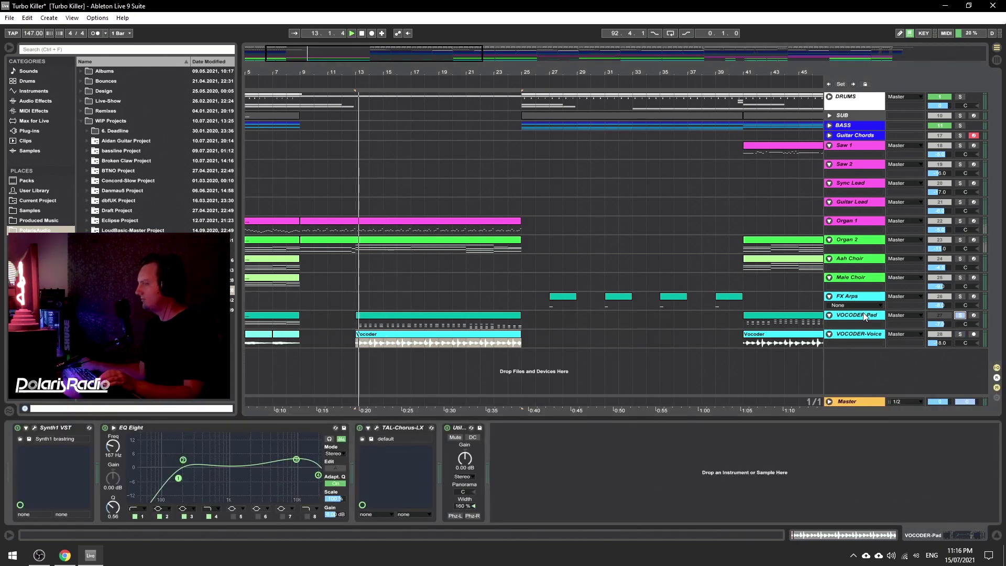
key("space")
left_click(34, 428)
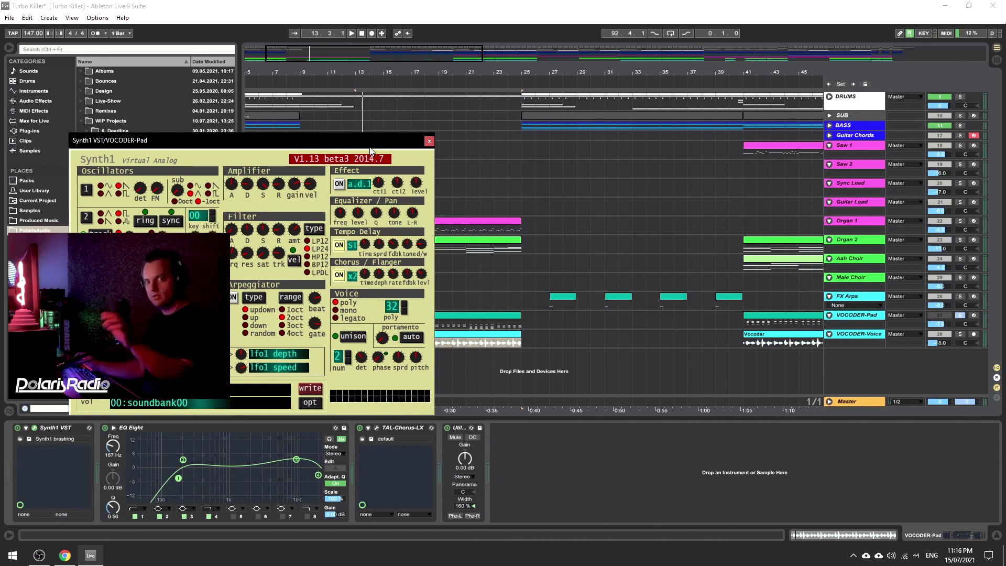
left_click(429, 141)
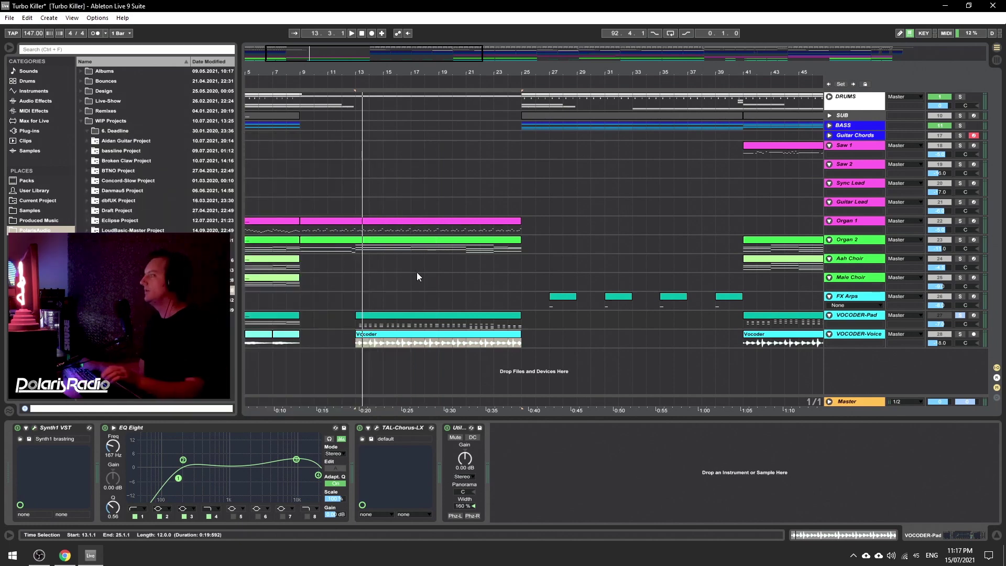
Play the VOCODER-Pad soloed from bar 13, then clear the solo to hear the full mix with the device chain hidden.
key("space")
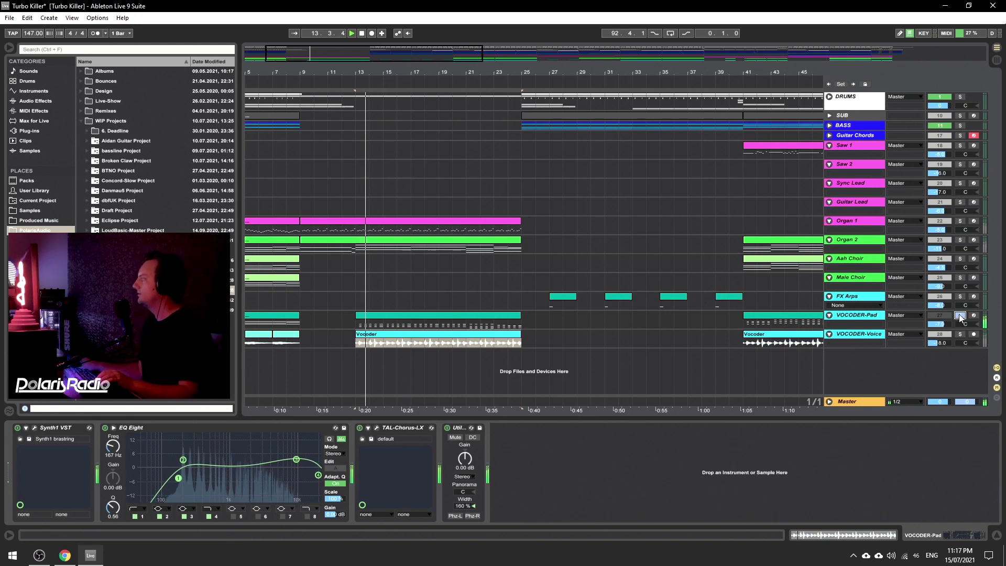
left_click(996, 535)
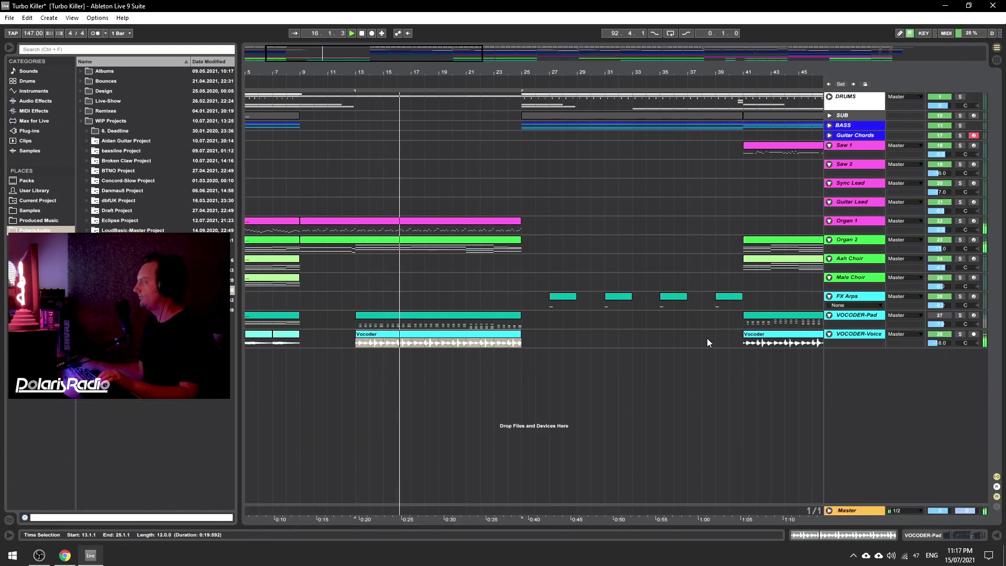
left_click_drag(403, 57, 550, 73)
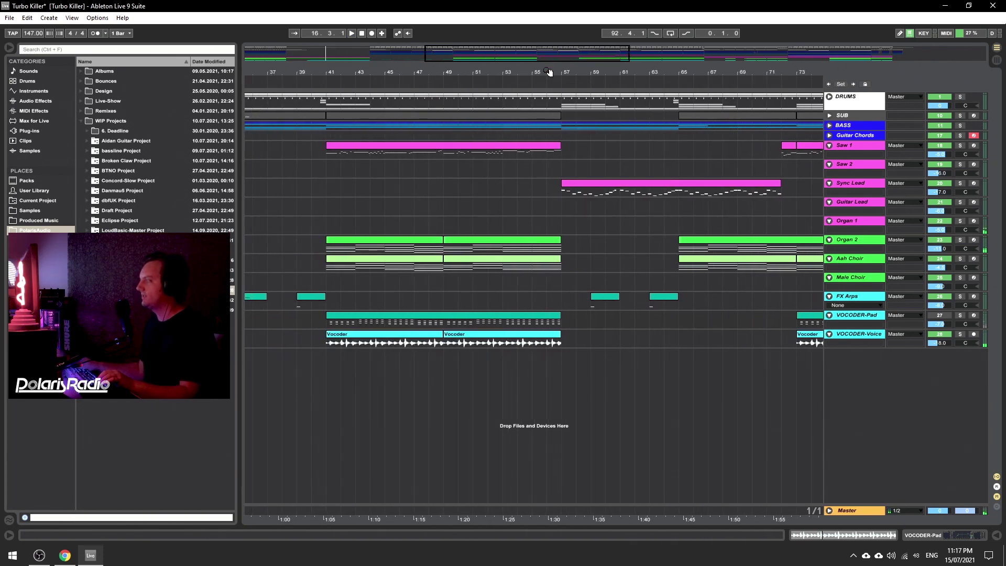
key("space")
Select the VOCODER-Pad clip spanning bars 41 to 57, play VOCODER-Voice soloed there, then clear the solo for the full mix.
left_click(364, 316)
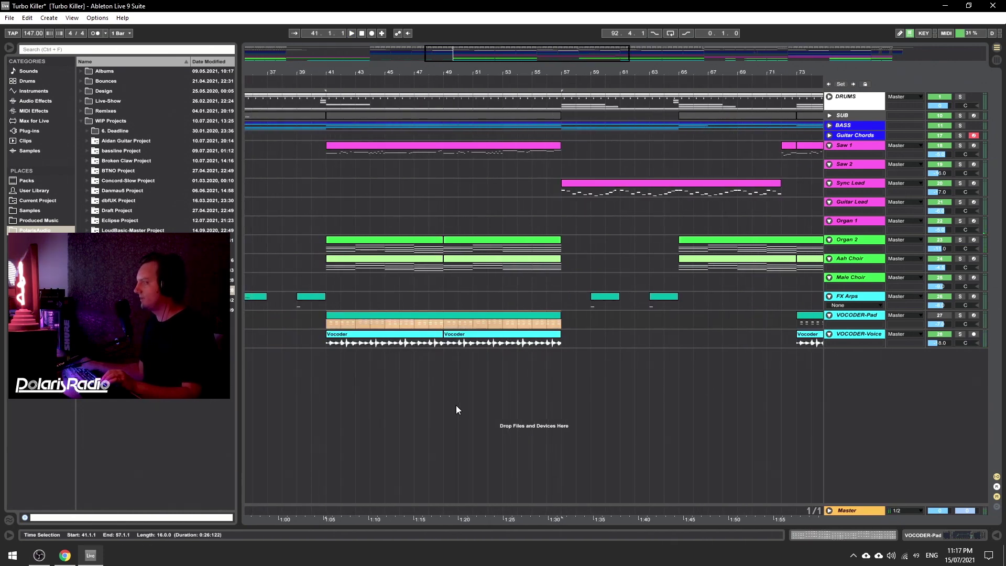
key("space")
left_click(960, 334)
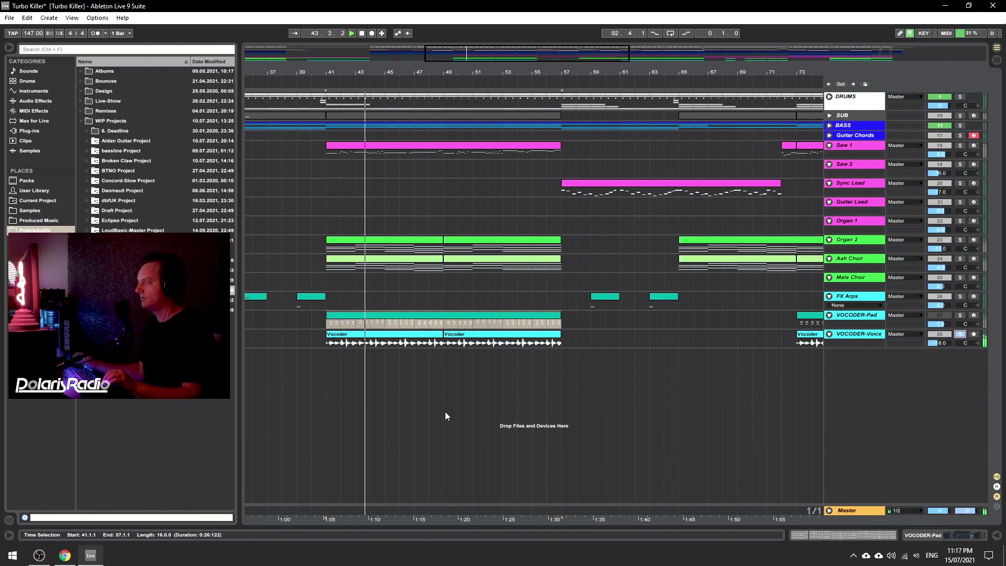
left_click(962, 336)
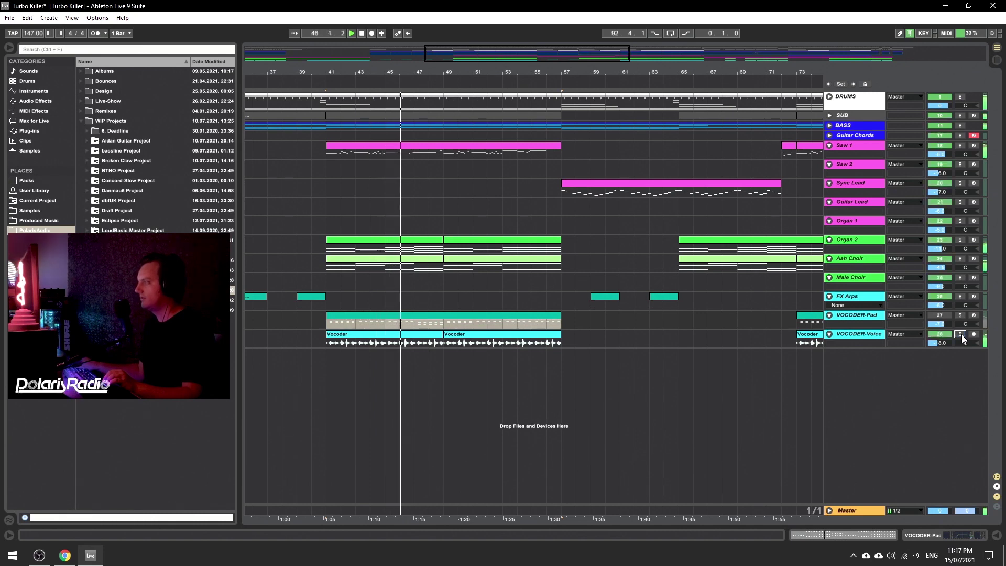
left_click_drag(478, 56, 618, 10)
key("space")
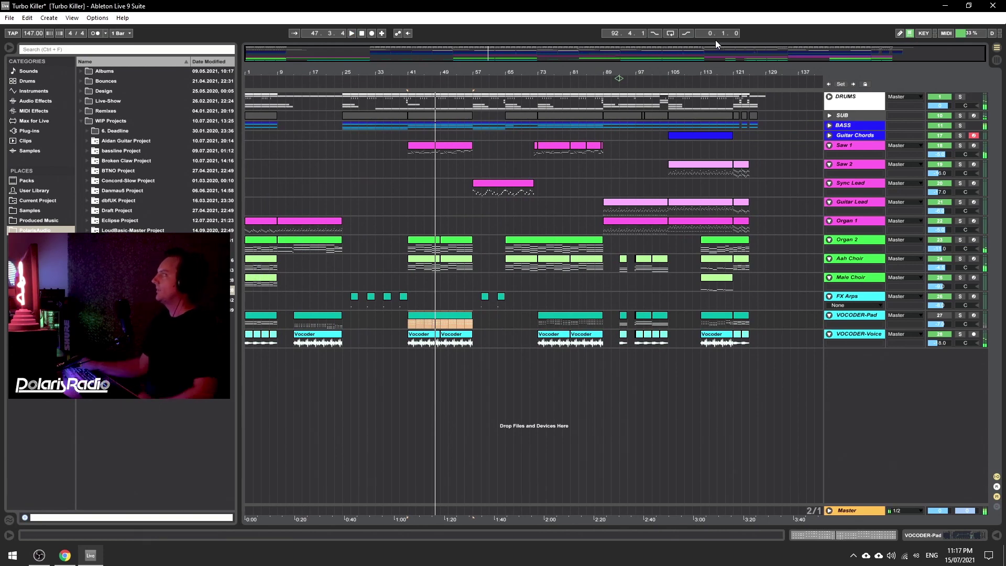
Solo VOCODER-Voice, select its clip spanning bars 97 to 99 and play it.
left_click_drag(716, 47, 753, 184)
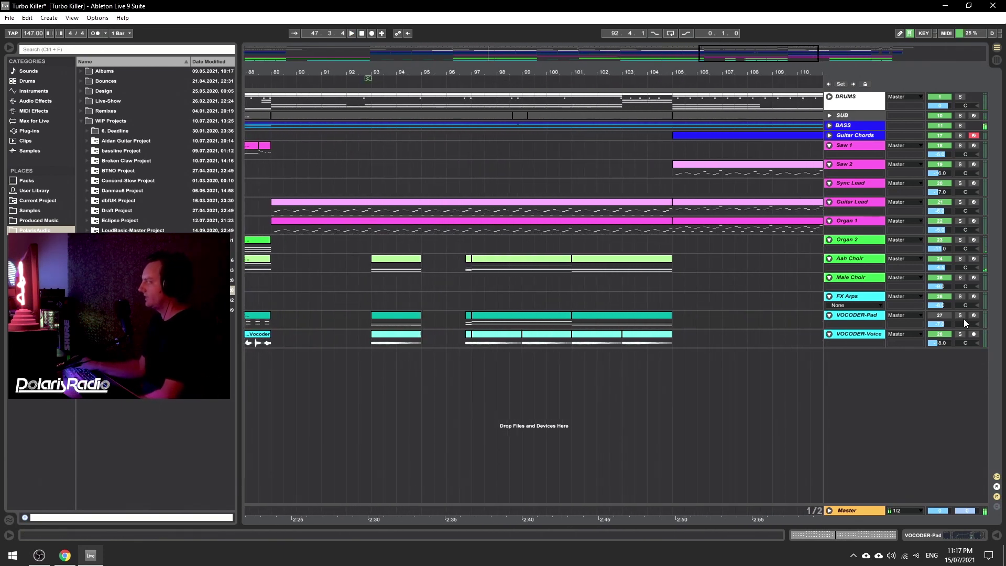
left_click(960, 334)
left_click(514, 339)
left_click(488, 340)
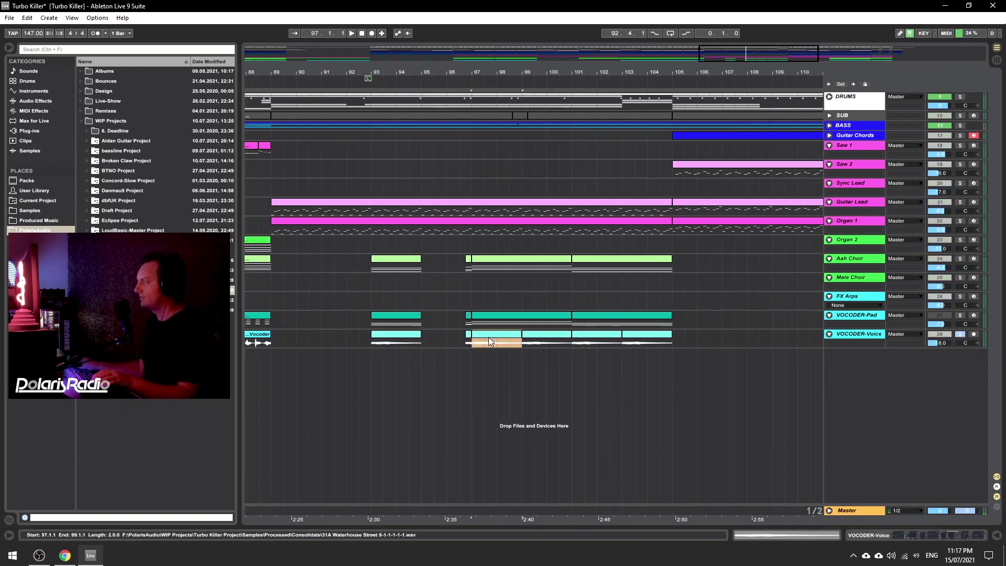
key("space")
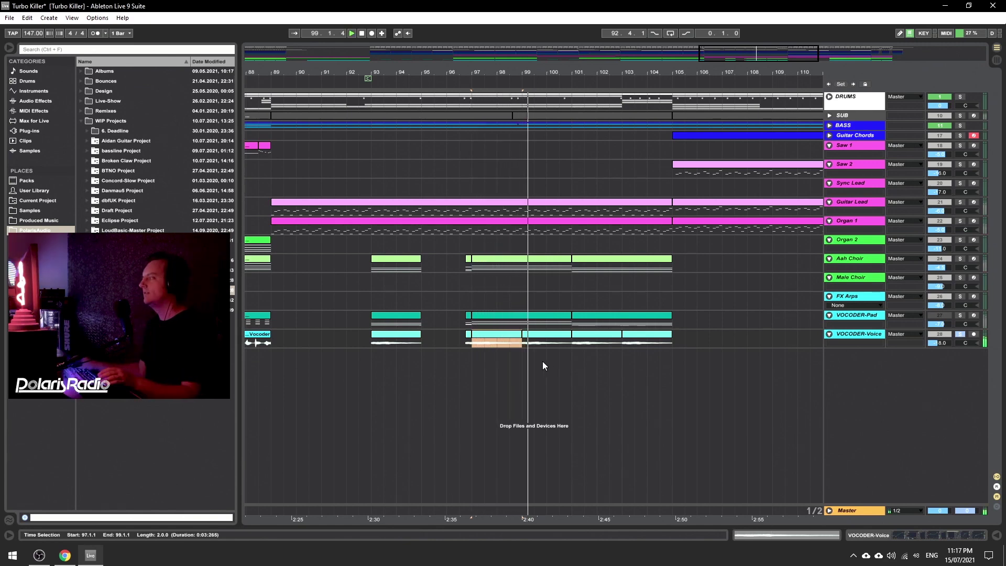
key("space")
Show the VOCODER-Voice device chain and compare the bar 97 clip with the Vocoder device bypassed and re-enabled.
double_click(875, 334)
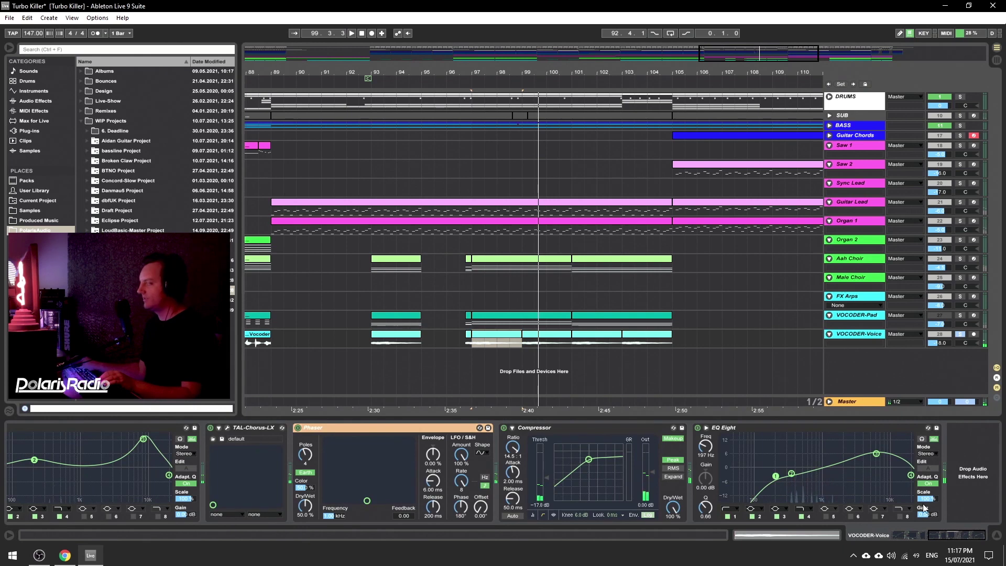
left_click_drag(956, 535, 866, 538)
key("space")
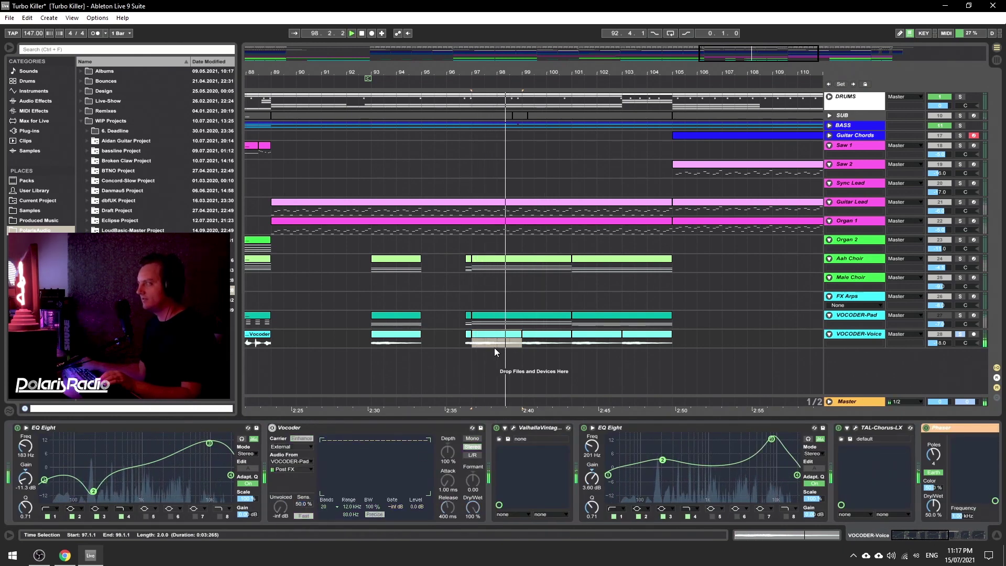
left_click(272, 428)
key("space")
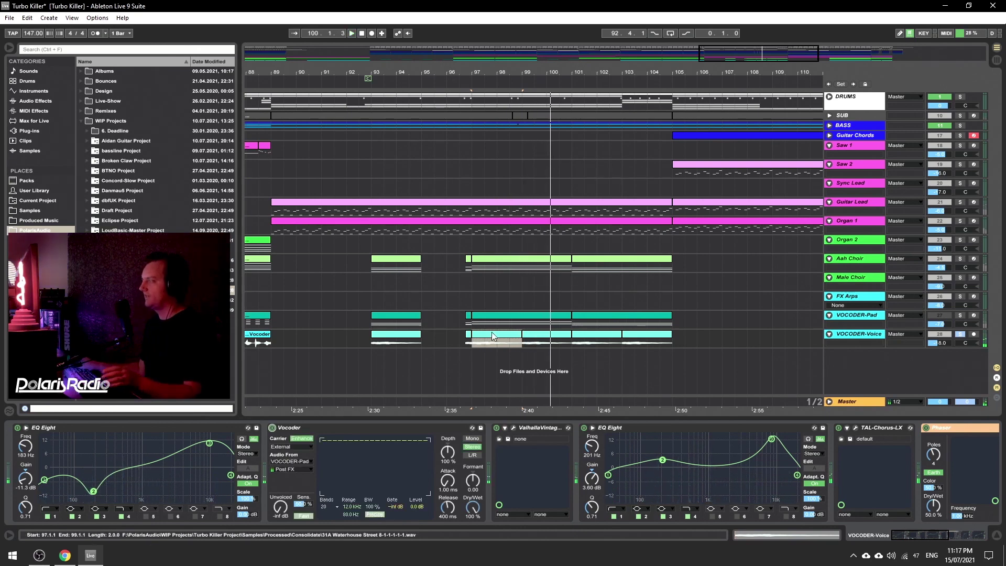
key("space")
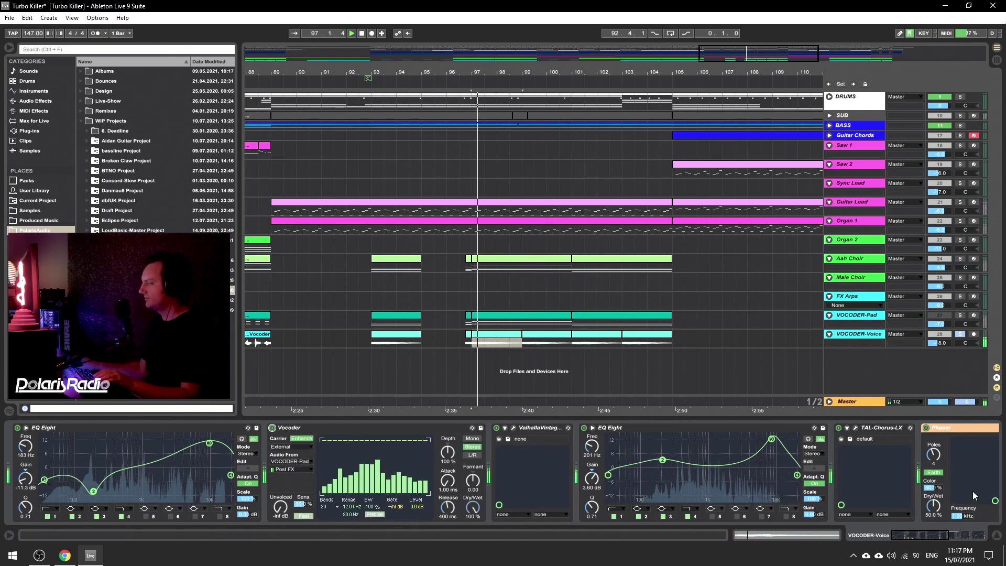
Hide the device chain, stop playback and place the insert marker at bar 139 on the VOCODER-Voice track.
left_click(996, 535)
key("space")
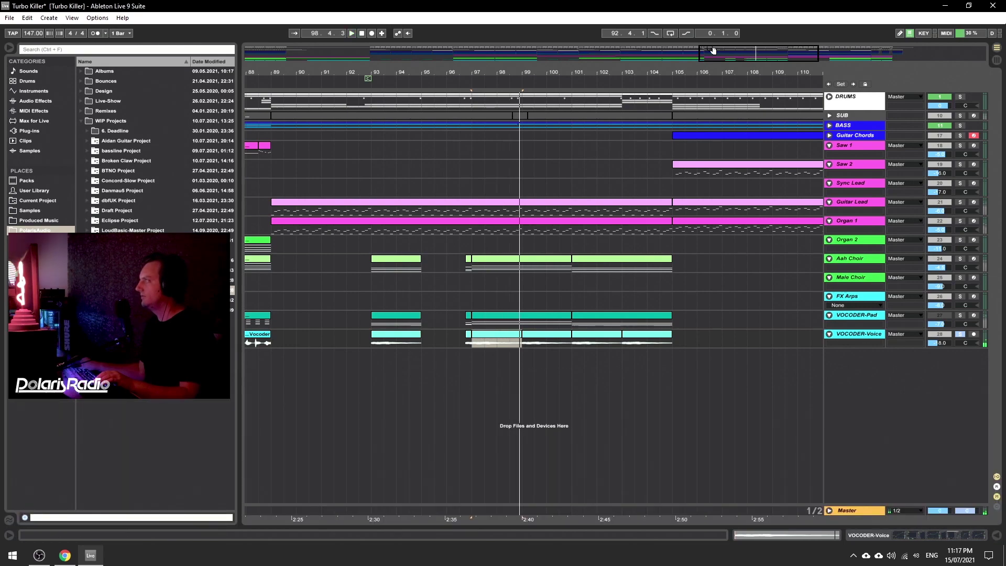
left_click_drag(785, 56, 786, 8)
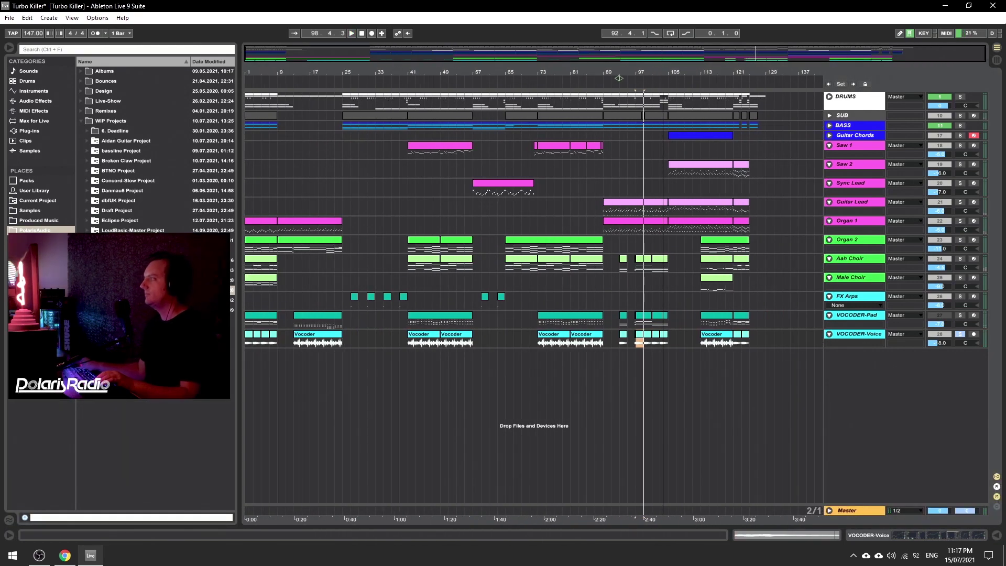
left_click(807, 344)
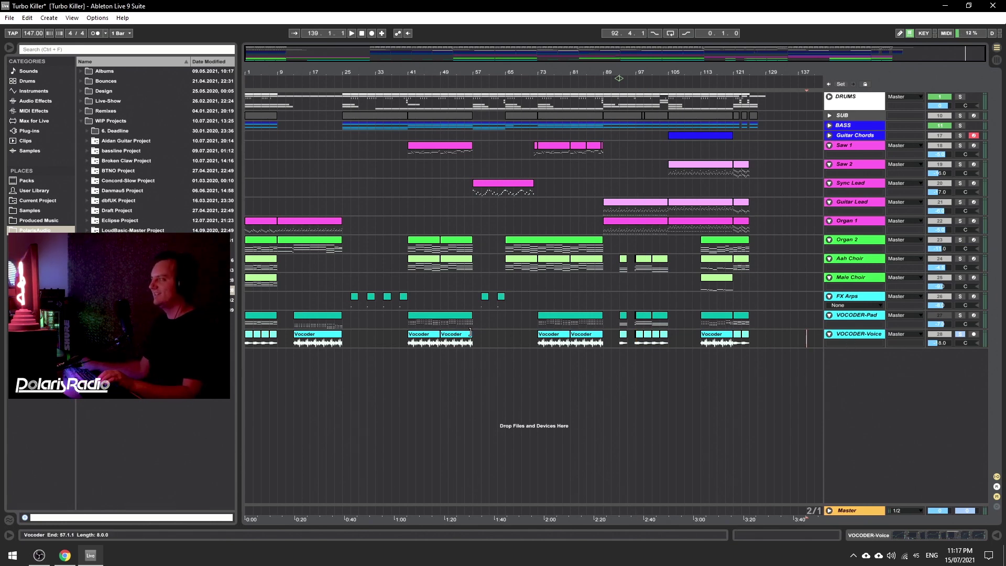
Unfold the BASS and DRUMS groups to review their tracks across the arrangement, then fold both groups again.
left_click(829, 125)
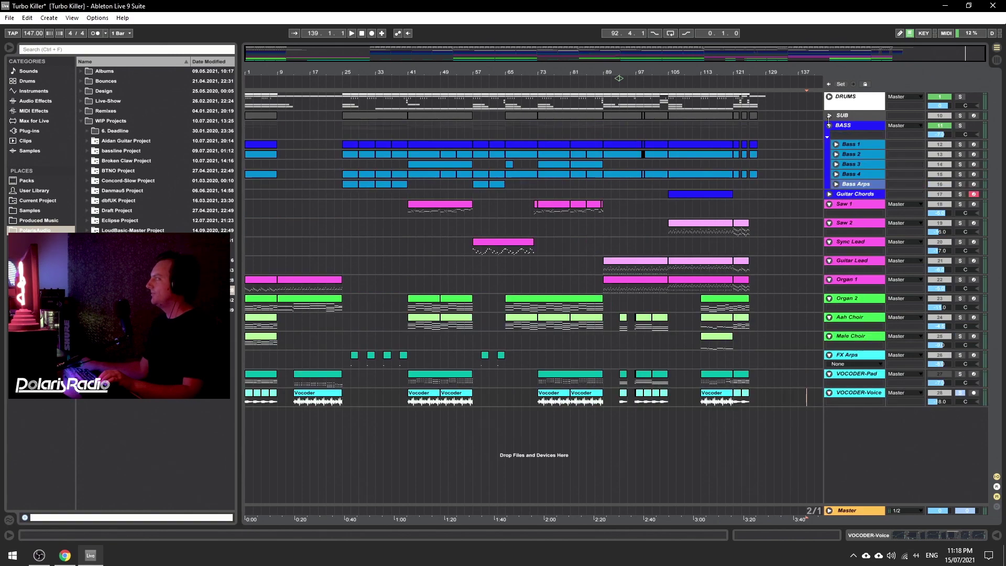
left_click(829, 97)
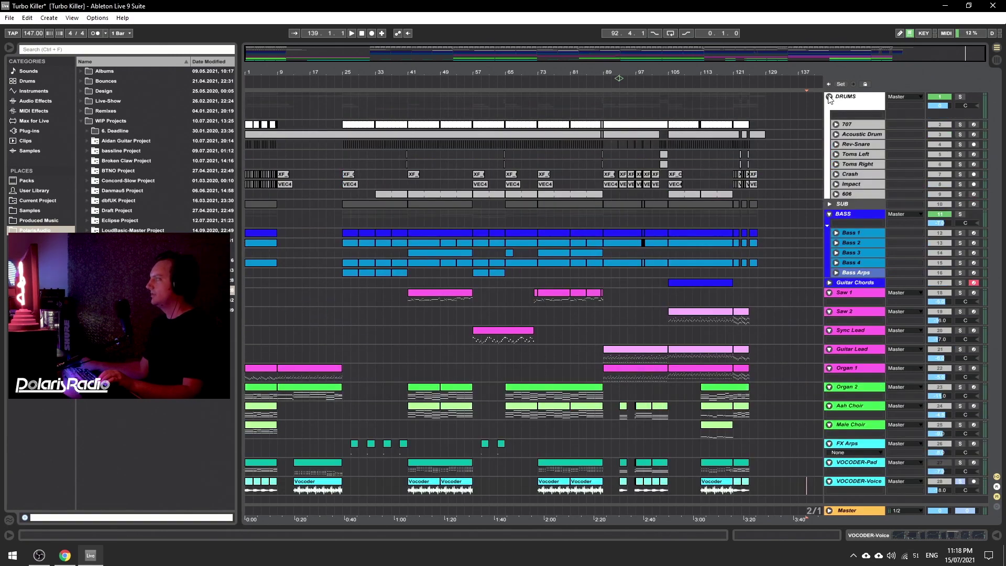
left_click(829, 97)
left_click(829, 126)
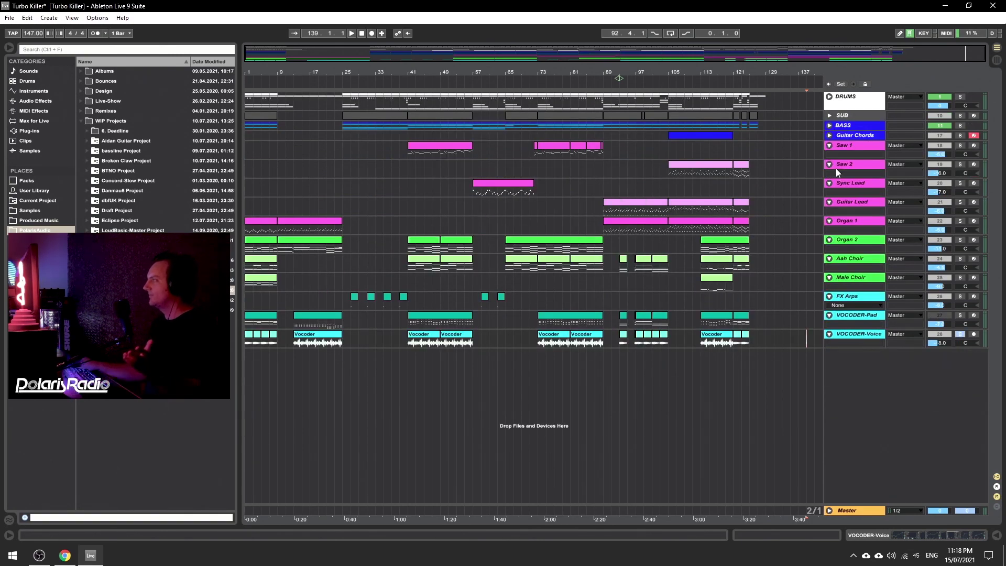